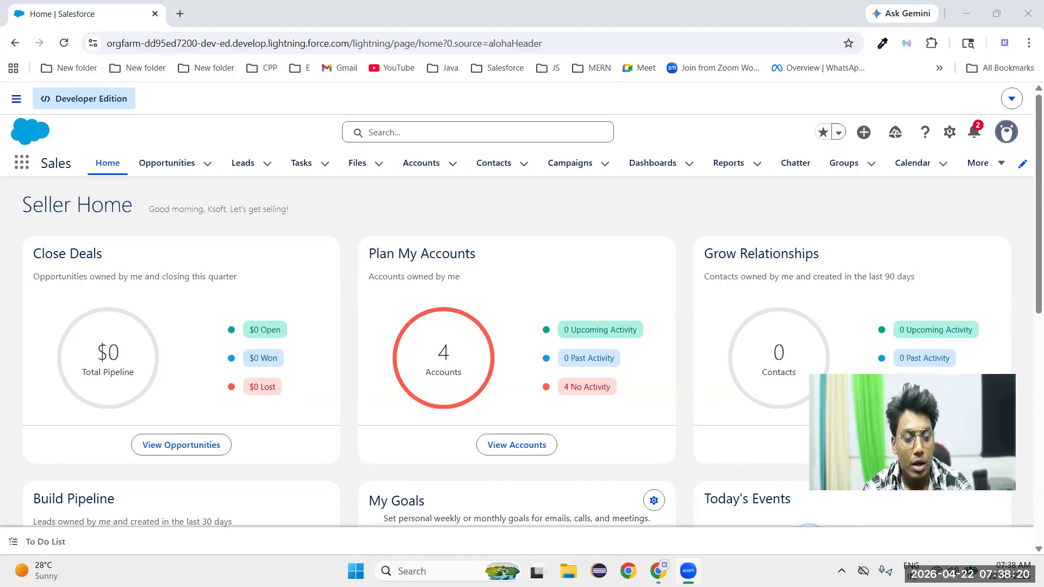
- Open Notepad with the ksoftleadform.html notes and maximize its window
{"action": "left_click", "coordinate": [412, 571]}
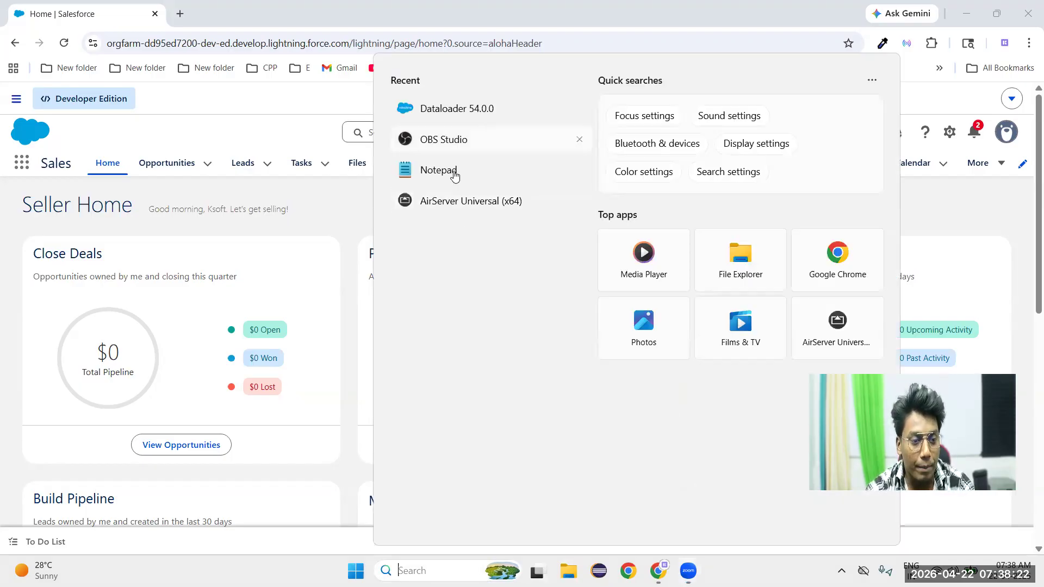
{"action": "left_click", "coordinate": [438, 170]}
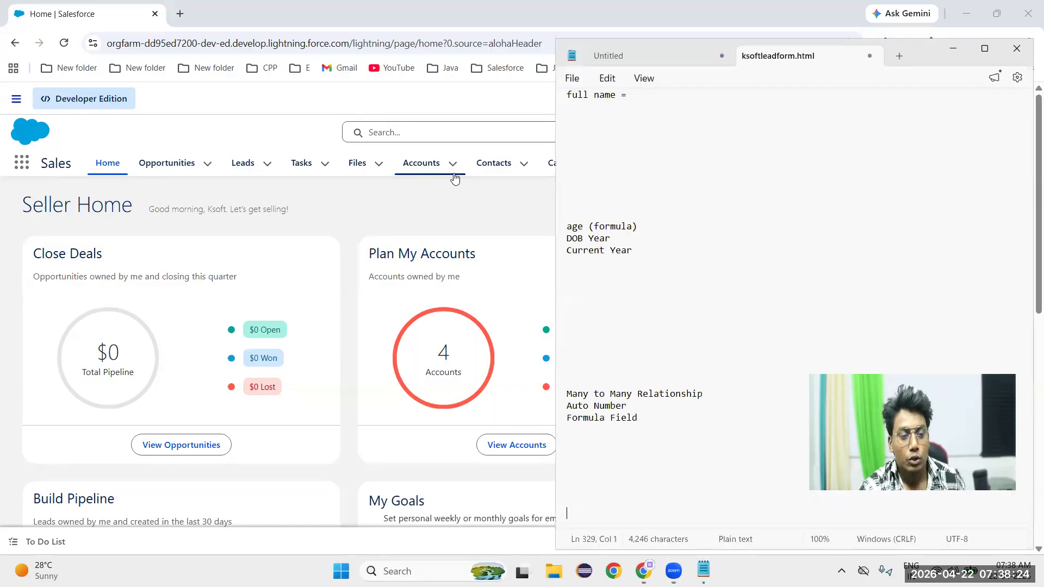
{"action": "left_click", "coordinate": [984, 48]}
{"action": "scroll", "coordinate": [68, 273], "scroll_direction": "down", "scroll_amount": 5}
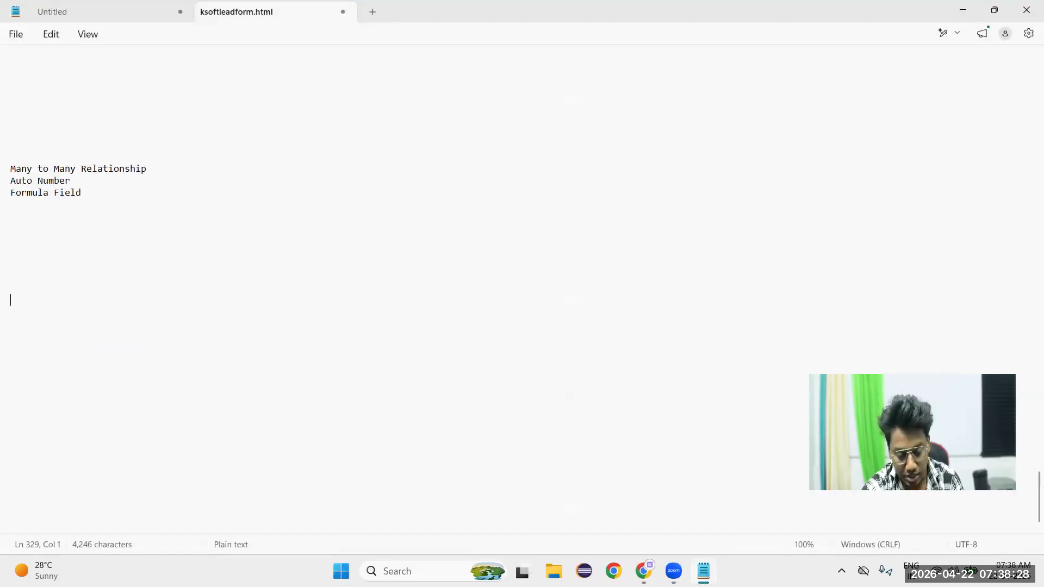
- Add a long block of blank lines at the end of the notes, below the "Formula Field" entry
{"action": "key", "text": "Return"}
{"action": "key", "text": "Return"}
{"action": "key", "text": "Return"}
{"action": "key", "text": "Return"}
{"action": "key", "text": "Return"}
{"action": "key", "text": "Return"}
{"action": "key", "text": "Return"}
{"action": "key", "text": "Return"}
{"action": "key", "text": "Return"}
{"action": "key", "text": "Return"}
{"action": "key", "text": "Return"}
{"action": "key", "text": "Return"}
{"action": "key", "text": "Return"}
{"action": "key", "text": "Return"}
{"action": "key", "text": "Return"}
{"action": "key", "text": "Return"}
{"action": "key", "text": "Return"}
{"action": "key", "text": "Return"}
{"action": "key", "text": "Return"}
{"action": "key", "text": "Return"}
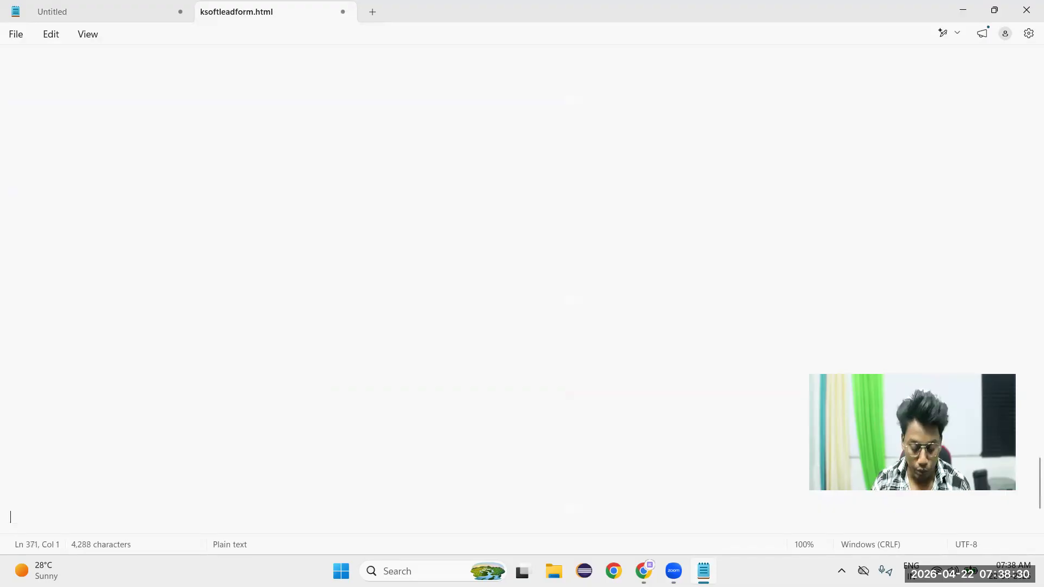
- Write the heading "Relationship Fields" in the blank area with the entries "1. Lookup" and "2. Master Details" beneath it
{"action": "scroll", "coordinate": [98, 254], "scroll_direction": "up", "scroll_amount": 6}
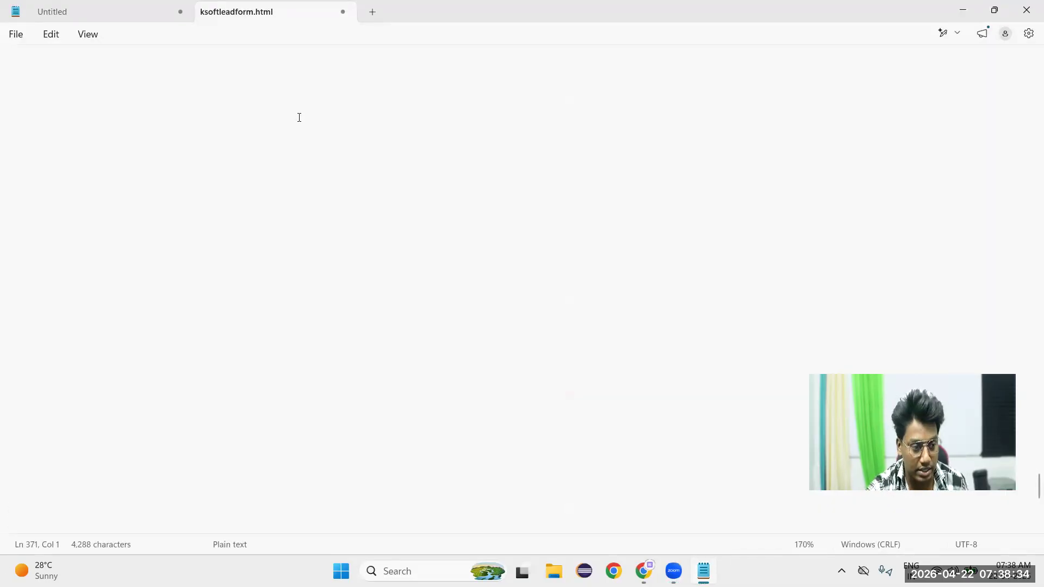
{"action": "left_click", "coordinate": [53, 98]}
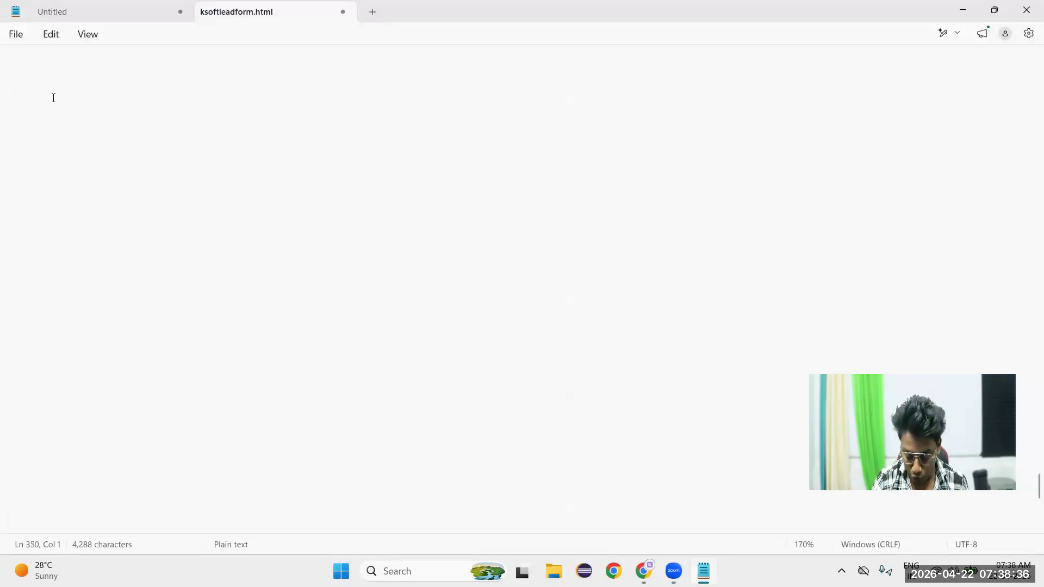
{"action": "type", "text": "Relationship Fields"}
{"action": "key", "text": "Return"}
{"action": "type", "text": "1. Looku"}
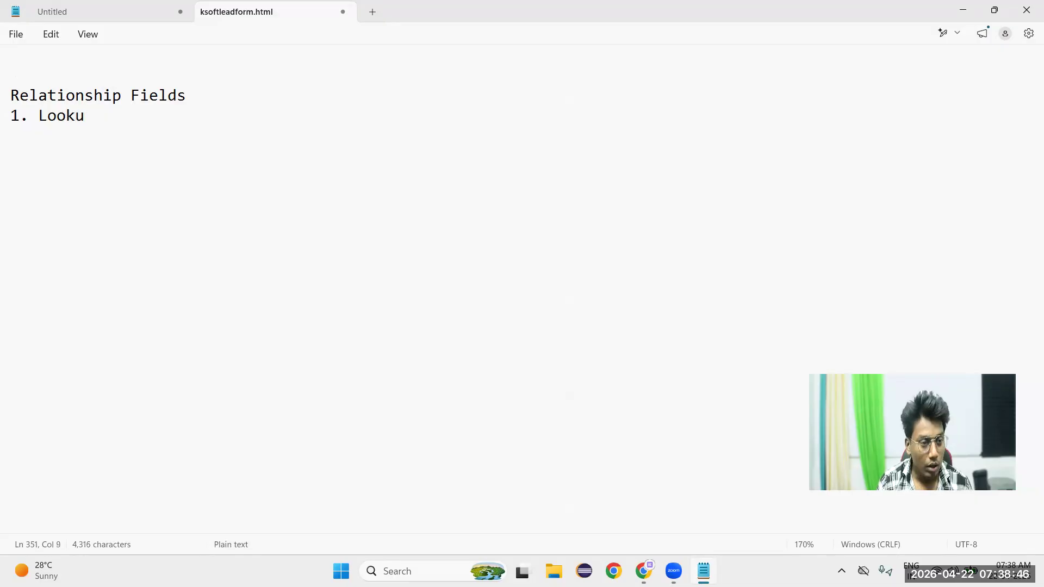
{"action": "type", "text": "p"}
{"action": "key", "text": "Return"}
{"action": "type", "text": "2. Master Details"}
{"action": "key", "text": "Return"}
{"action": "key", "text": "Return"}
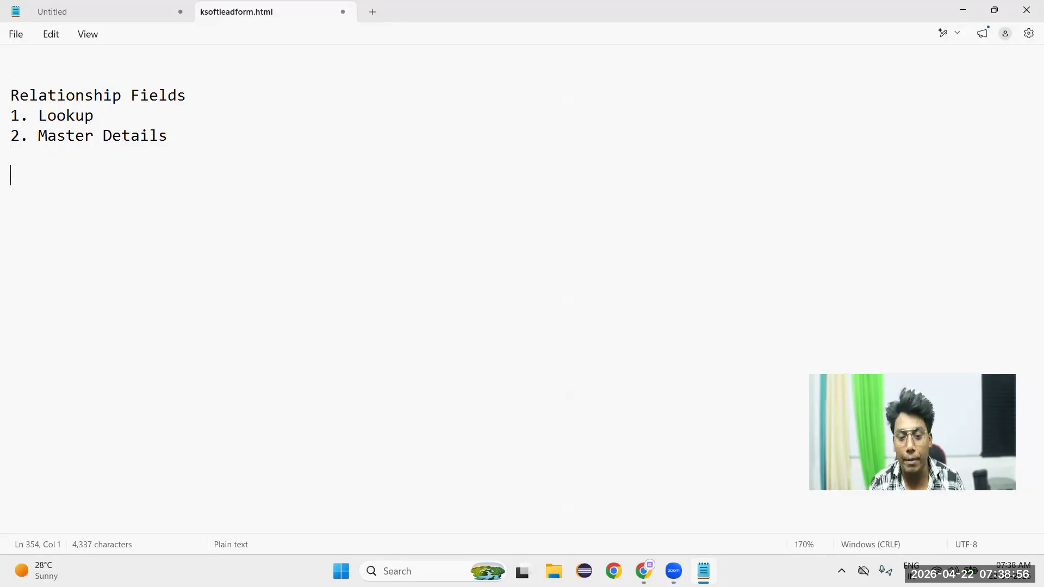
- Add a second heading "Types of Relationship" below the list, with "1. one to many" as its first entry
{"action": "key", "text": "Return"}
{"action": "type", "text": "Type"}
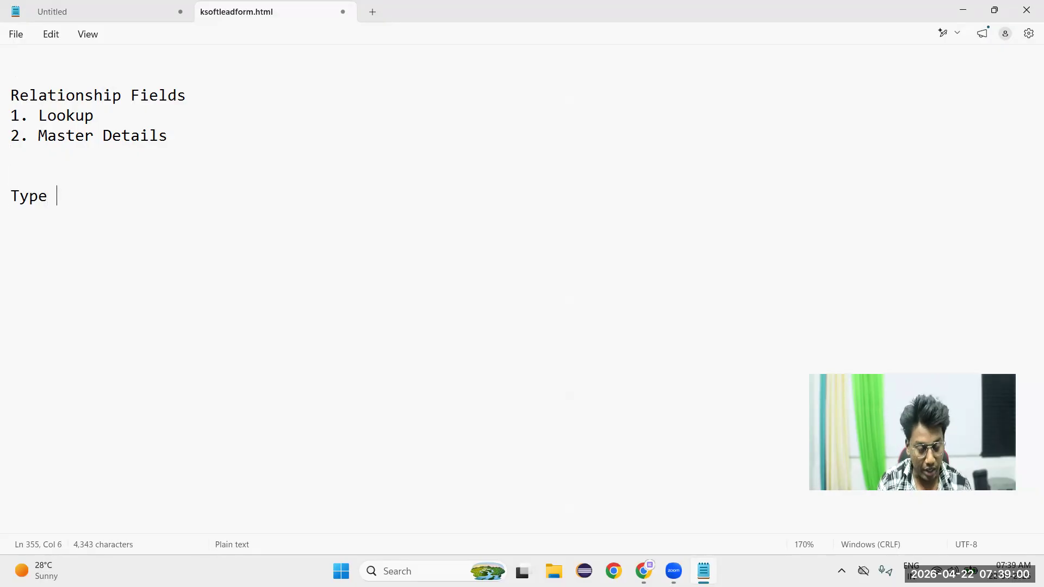
{"action": "key", "text": "BackSpace"}
{"action": "type", "text": "s of Relationship"}
{"action": "key", "text": "Return"}
{"action": "type", "text": "1"}
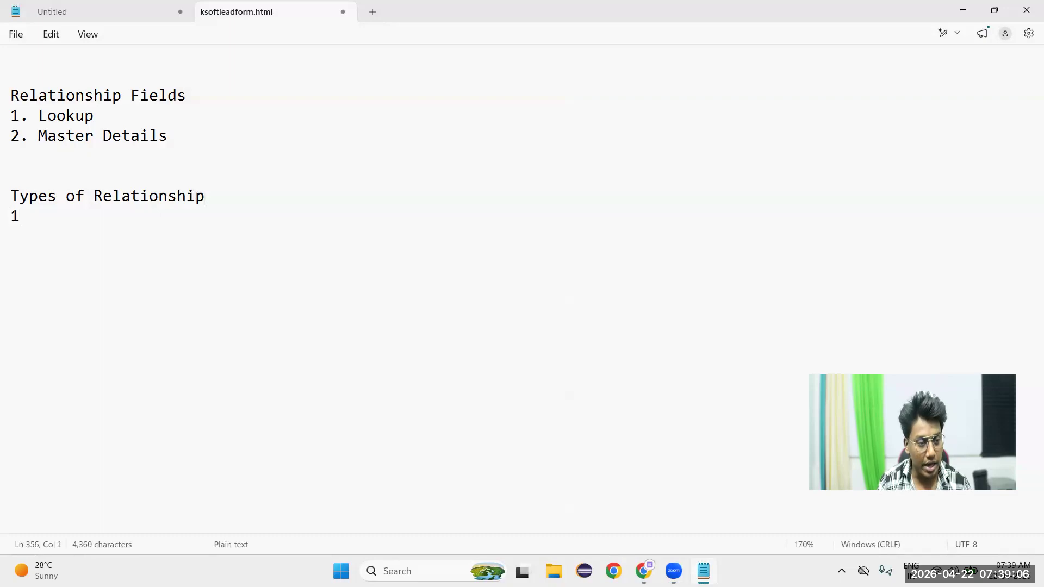
{"action": "type", "text": ". on"}
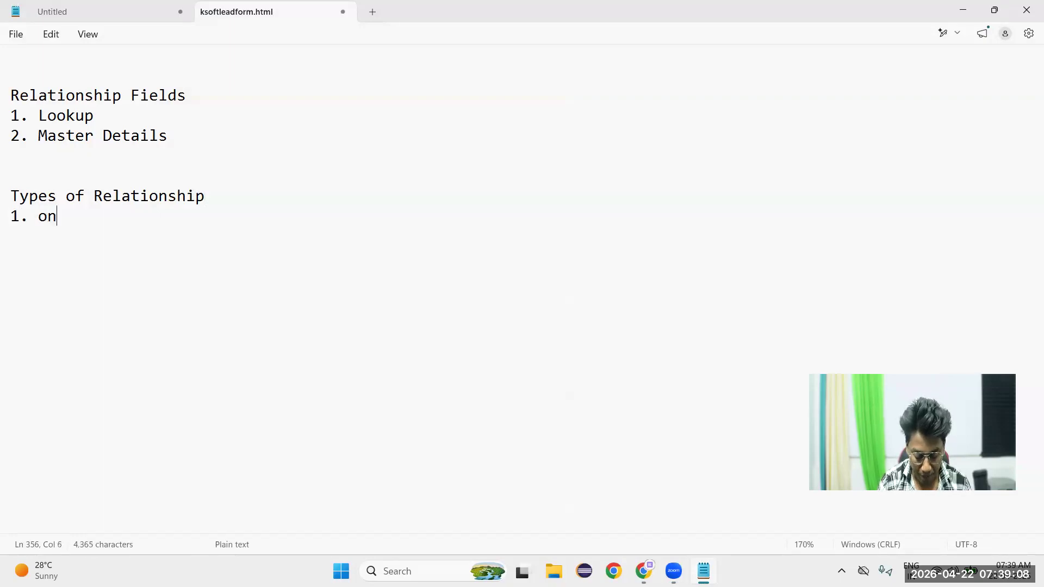
{"action": "type", "text": "e to many"}
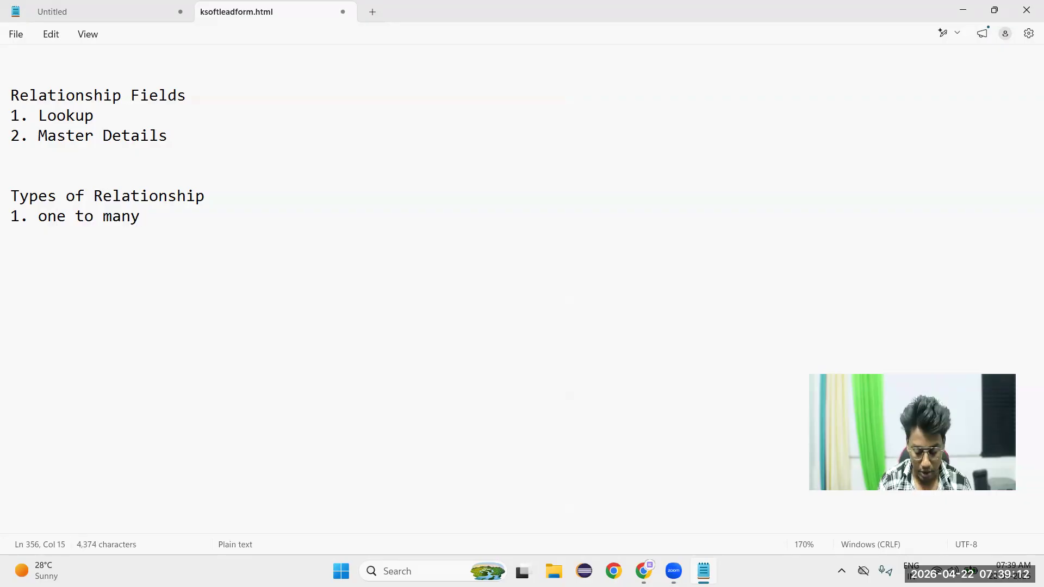
- Continue the relationship types list with "2. Self Lookup" and "3. Many to Many"
{"action": "key", "text": "Return"}
{"action": "type", "text": "2. Self "}
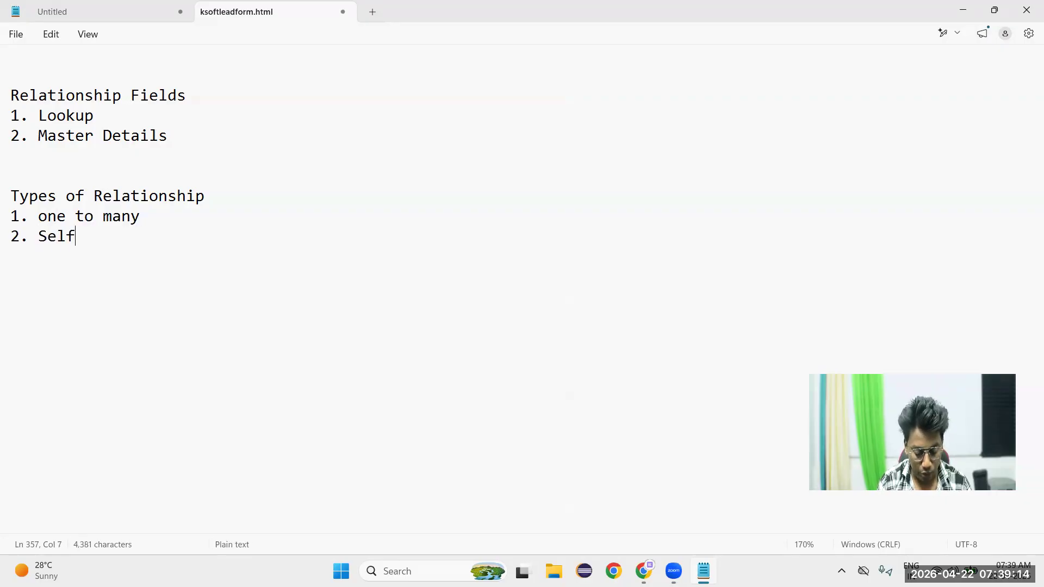
{"action": "type", "text": "Looik"}
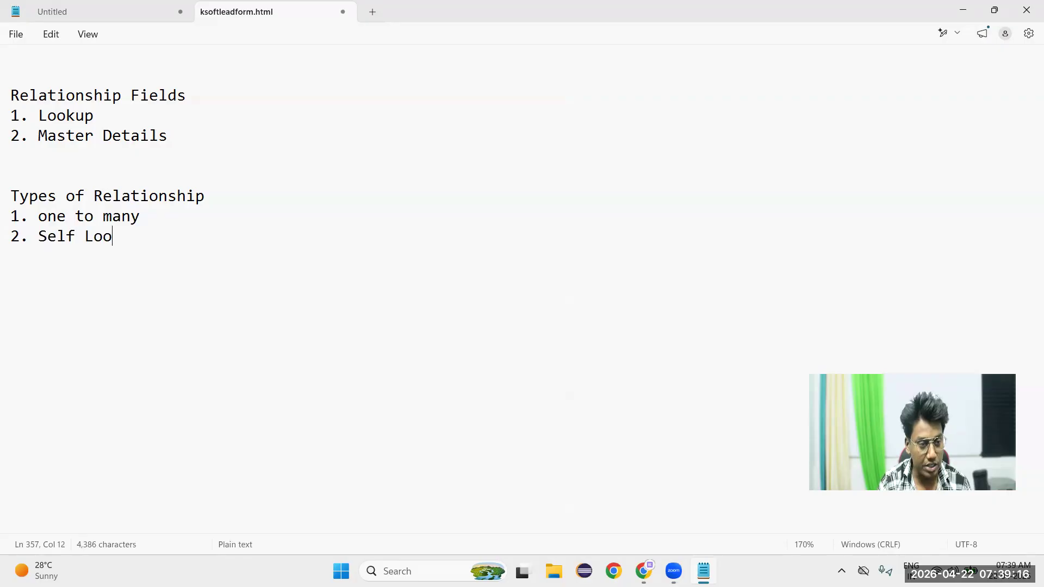
{"action": "key", "text": "BackSpace"}
{"action": "key", "text": "BackSpace"}
{"action": "type", "text": "kup"}
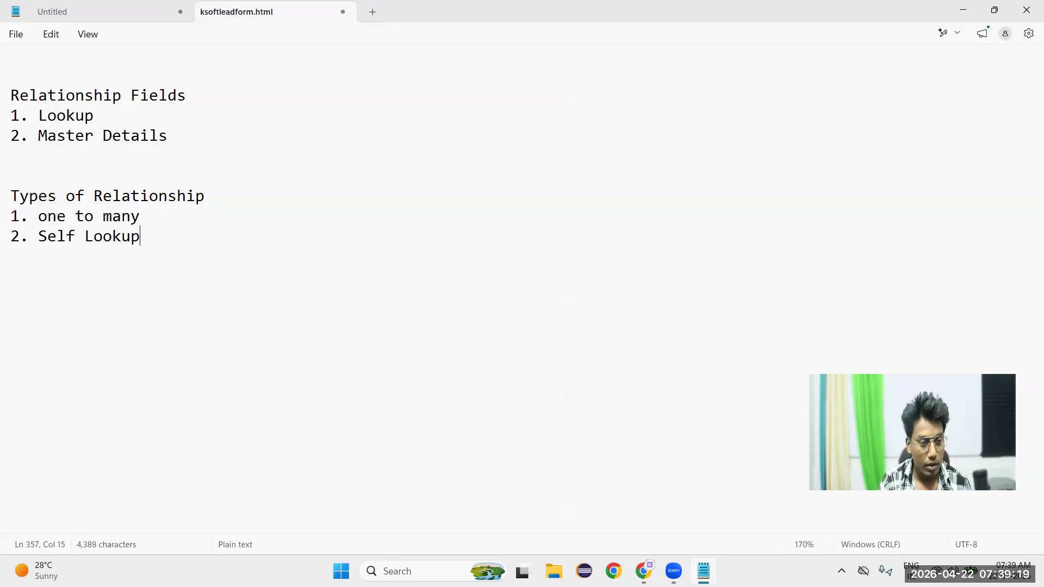
{"action": "key", "text": "Return"}
{"action": "type", "text": "3"}
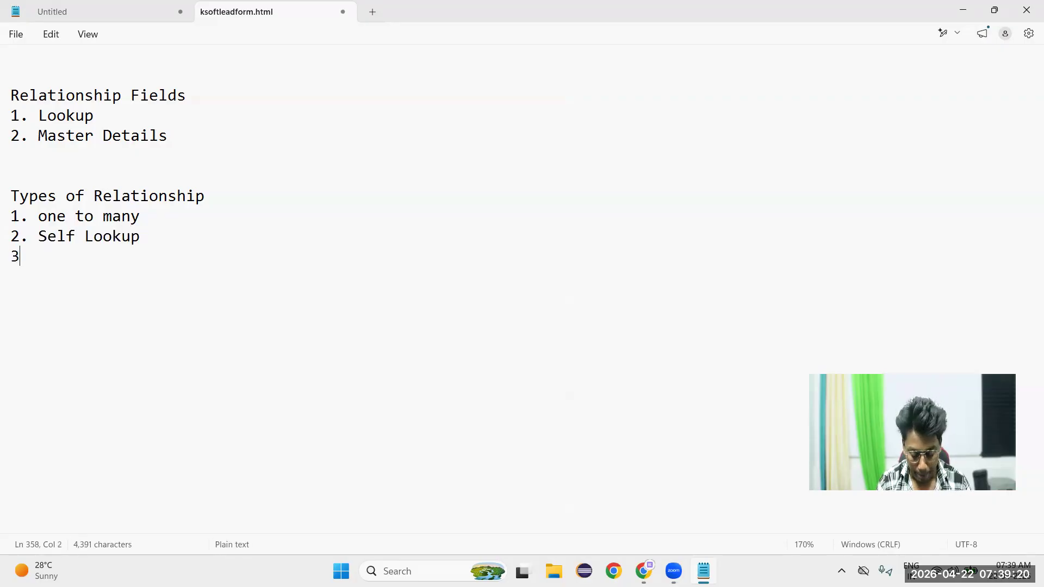
{"action": "type", "text": ". Many to "}
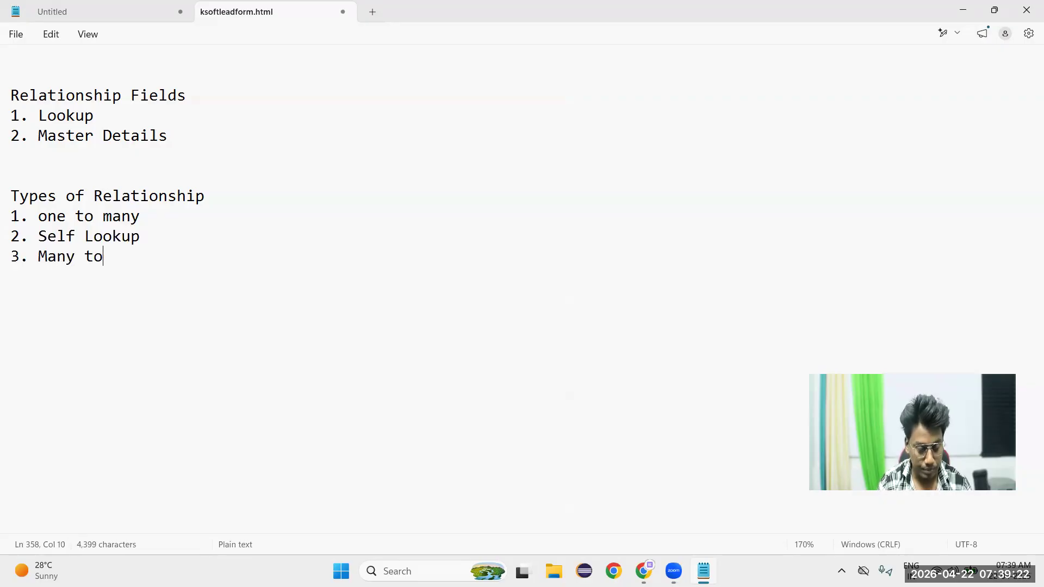
{"action": "type", "text": "Many"}
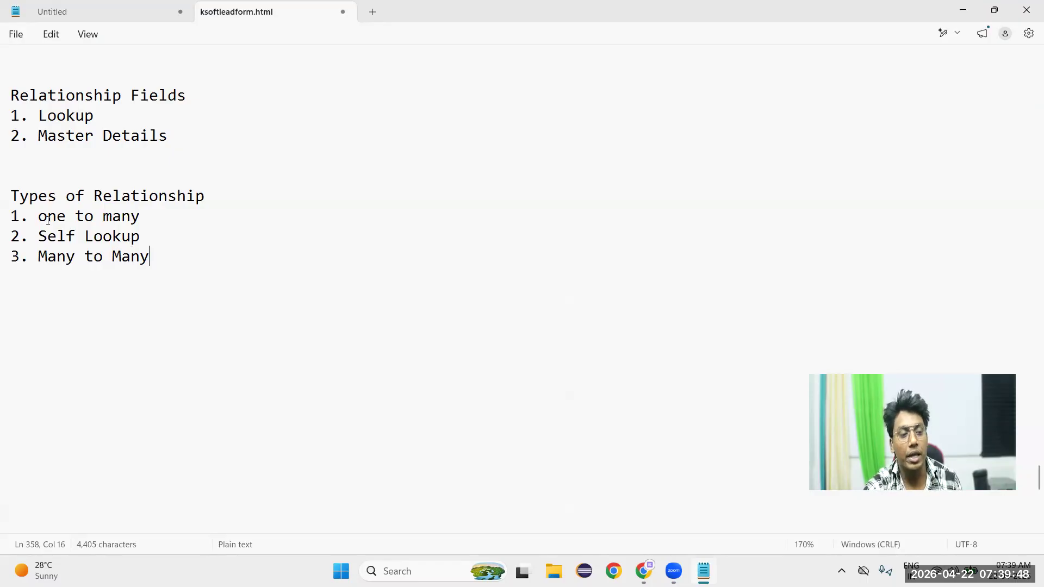
- Highlight "one to many", "Lookup" and "Master" in turn to point out the relationship terms in the notes
{"action": "left_click_drag", "start_coordinate": [39, 218], "coordinate": [139, 225]}
{"action": "double_click", "coordinate": [63, 116]}
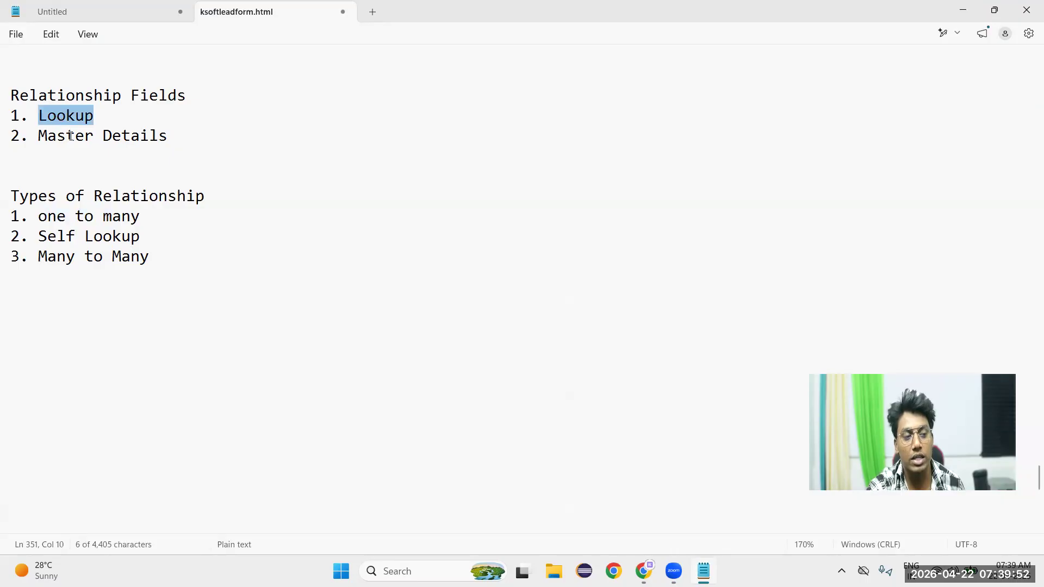
{"action": "left_click", "coordinate": [68, 135]}
{"action": "double_click", "coordinate": [70, 135]}
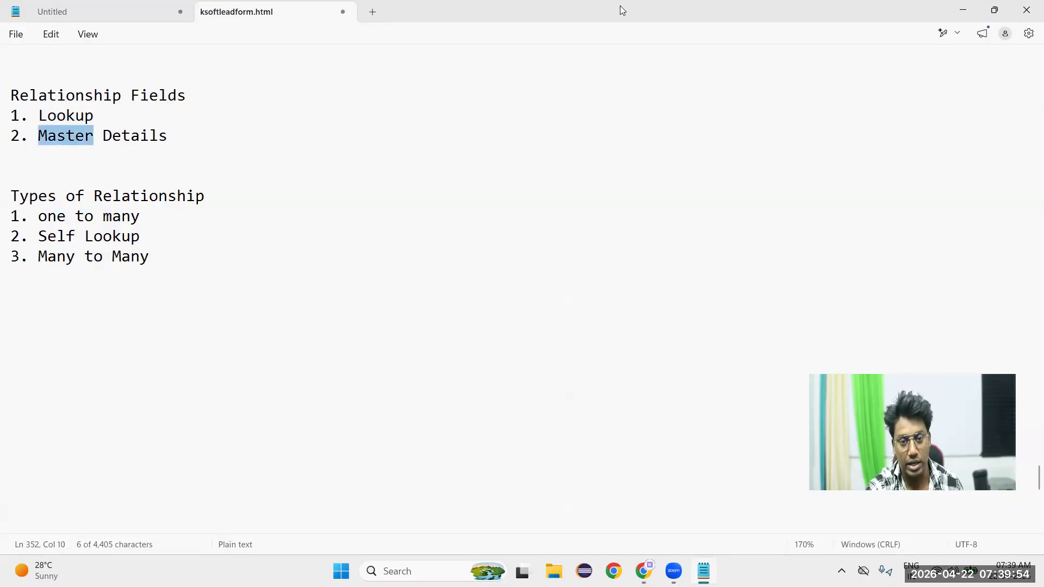
- Switch to Salesforce, open the second employee in the Employees list and review the record's details, including its Department and Employee fields
{"action": "left_click", "coordinate": [964, 10]}
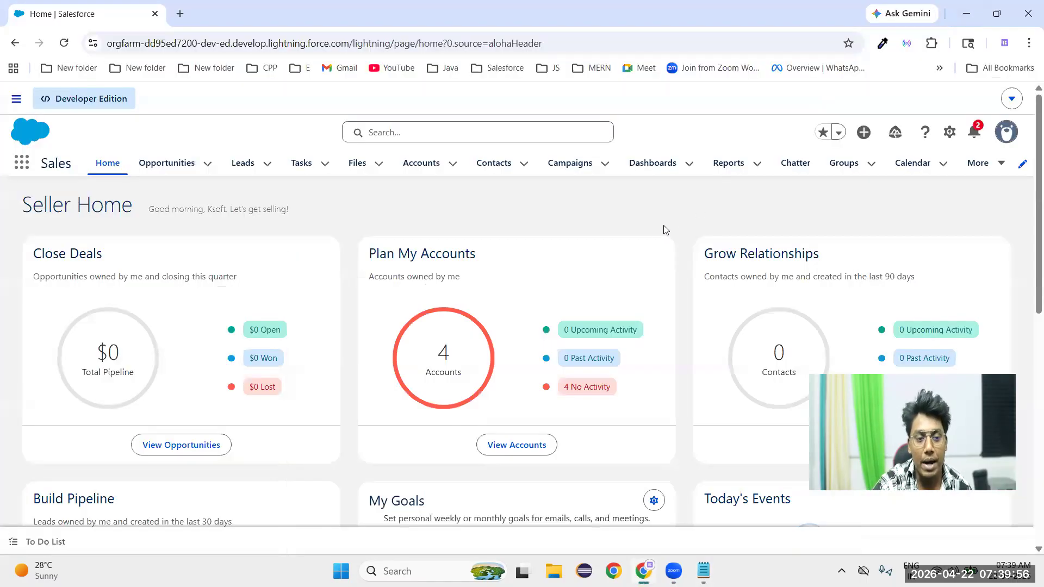
{"action": "left_click", "coordinate": [997, 172]}
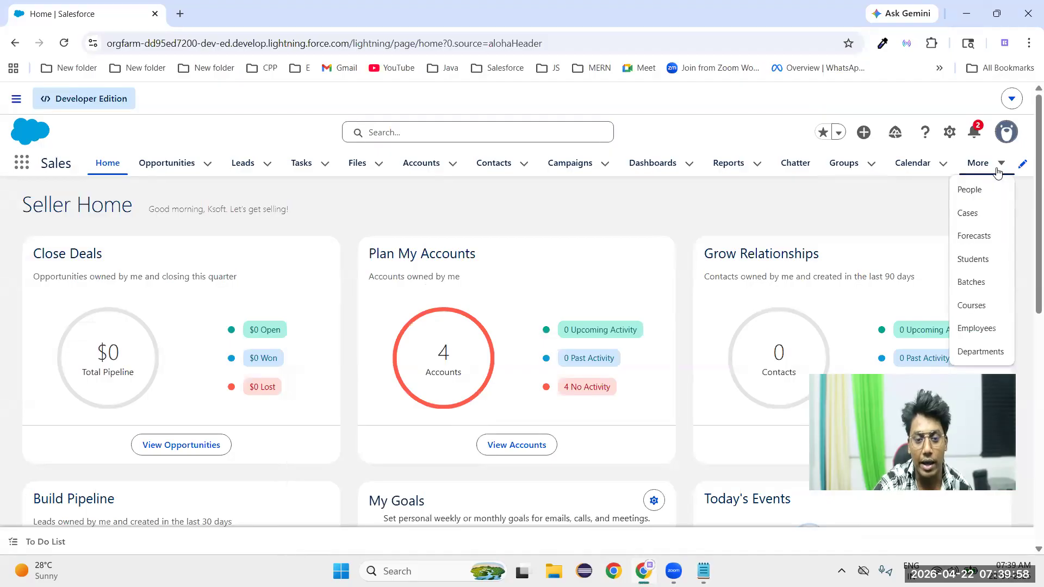
{"action": "left_click", "coordinate": [978, 330]}
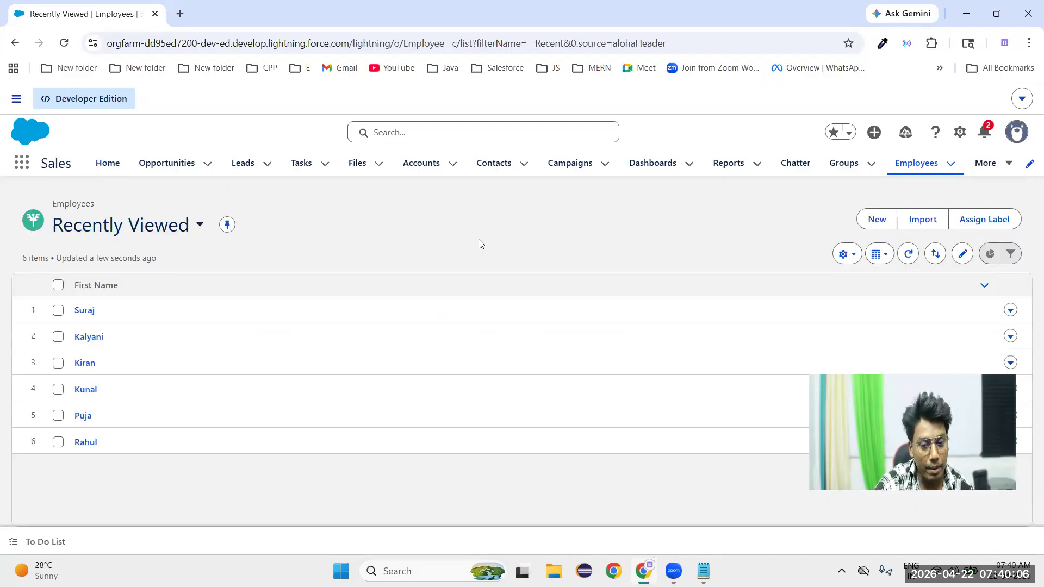
{"action": "left_click", "coordinate": [84, 337]}
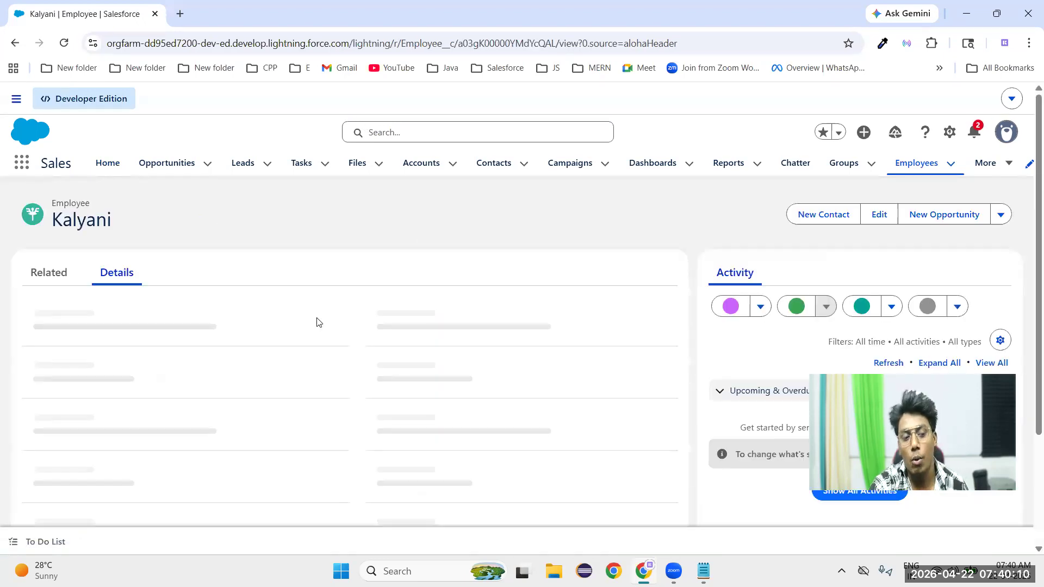
{"action": "scroll", "coordinate": [388, 350], "scroll_direction": "down", "scroll_amount": 2}
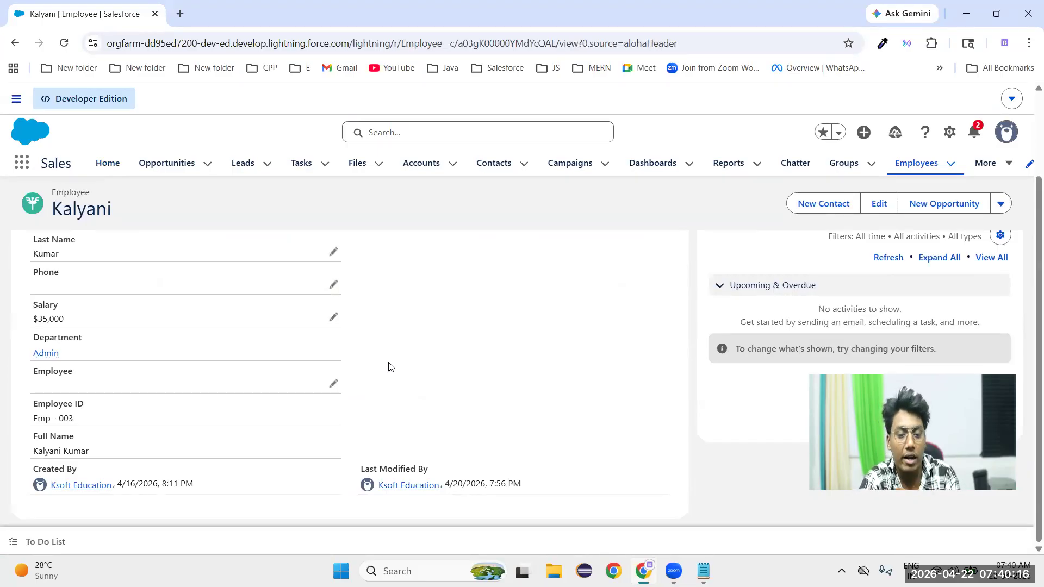
{"action": "scroll", "coordinate": [388, 367], "scroll_direction": "up", "scroll_amount": 2}
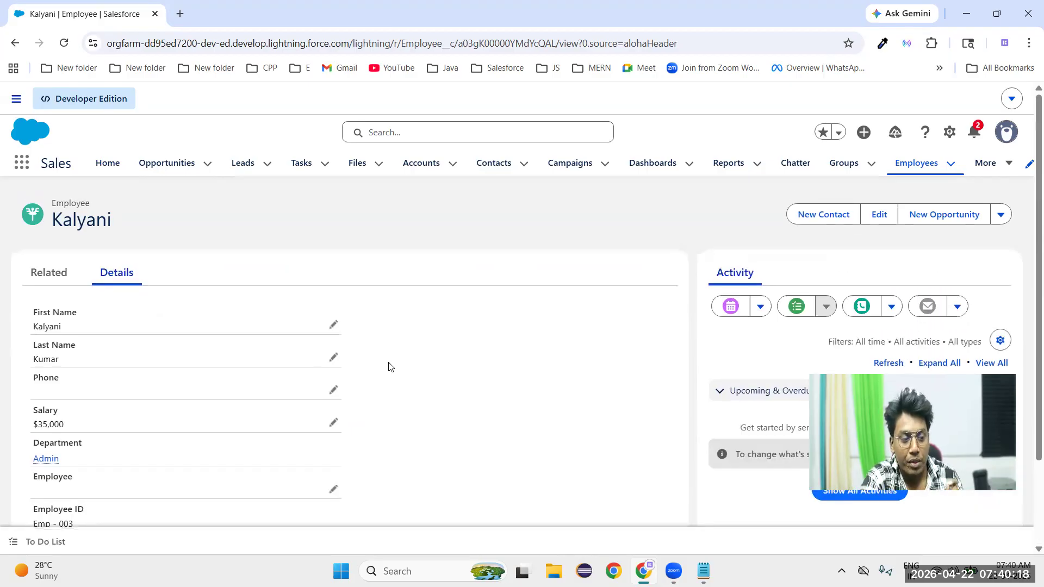
{"action": "double_click", "coordinate": [76, 203]}
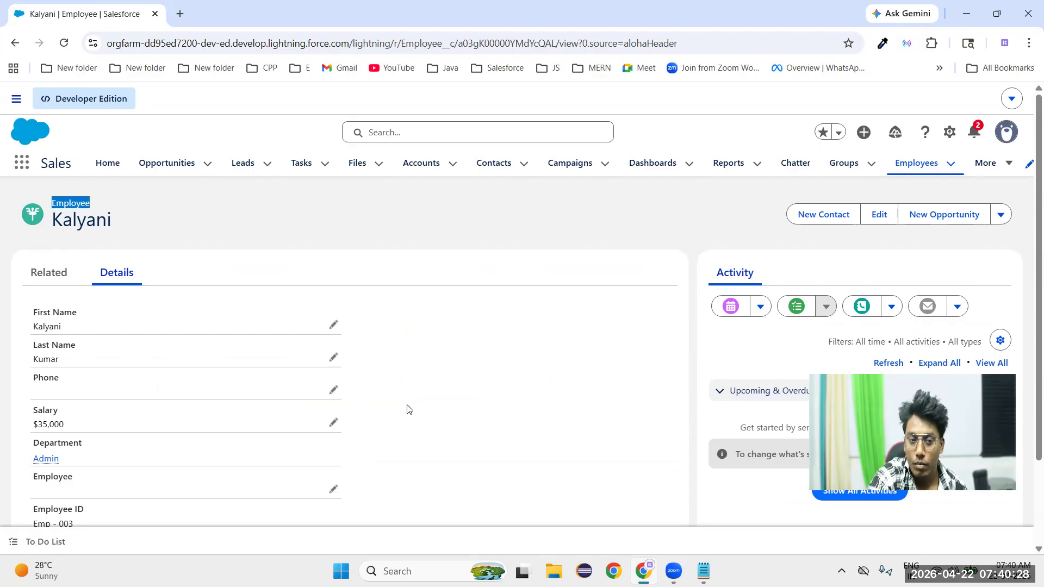
- Open the Students list in a new browser tab and view the second student's record
{"action": "left_click", "coordinate": [1008, 166]}
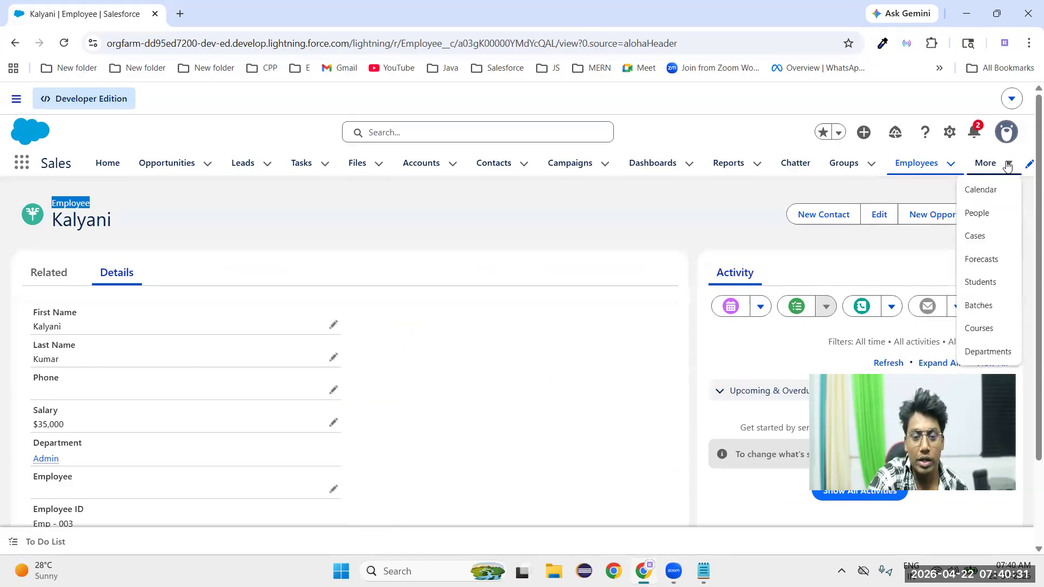
{"action": "right_click", "coordinate": [982, 289]}
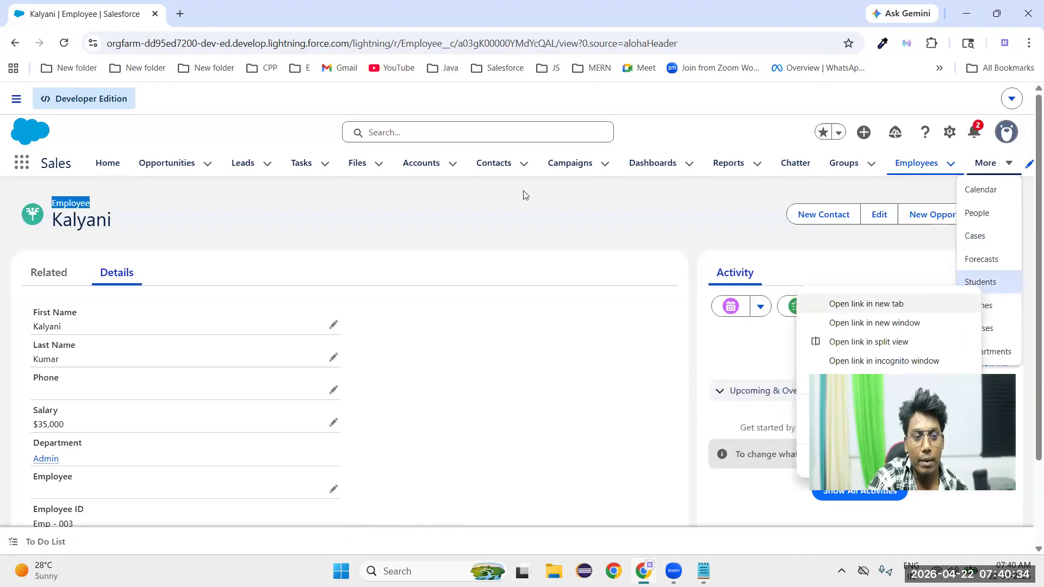
{"action": "left_click", "coordinate": [900, 303]}
{"action": "left_click", "coordinate": [231, 20]}
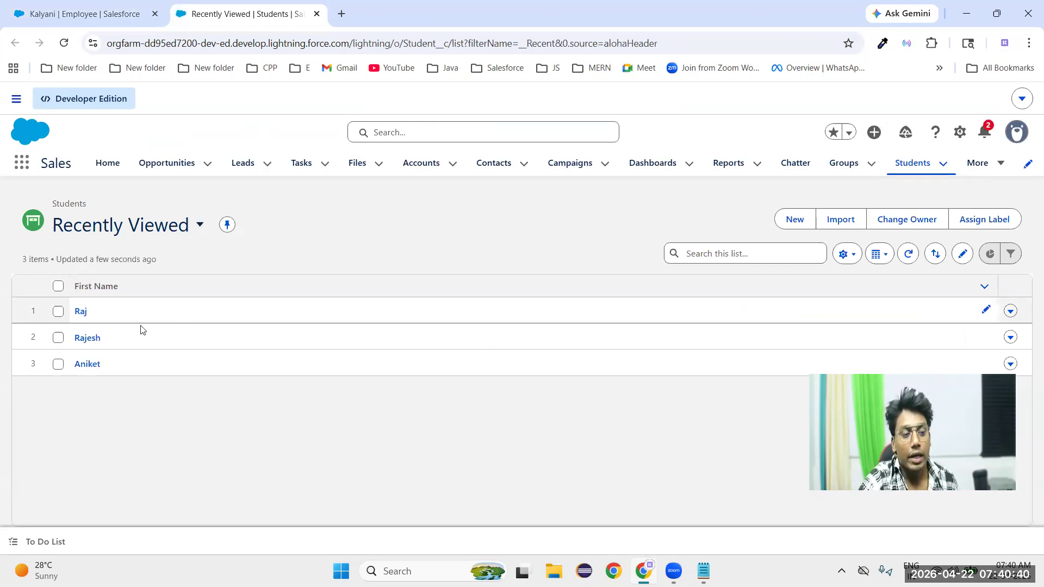
{"action": "left_click", "coordinate": [85, 340]}
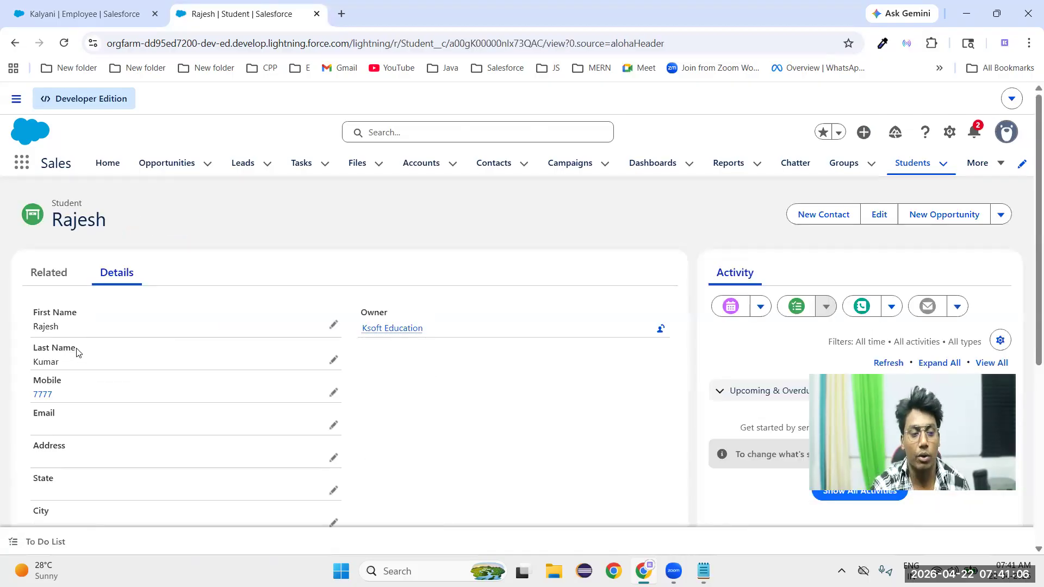
- Examine the student's Batch lookup by opening it for editing, and return to the employee record's browser tab
{"action": "scroll", "coordinate": [301, 397], "scroll_direction": "down", "scroll_amount": 2}
{"action": "scroll", "coordinate": [257, 459], "scroll_direction": "down", "scroll_amount": 2}
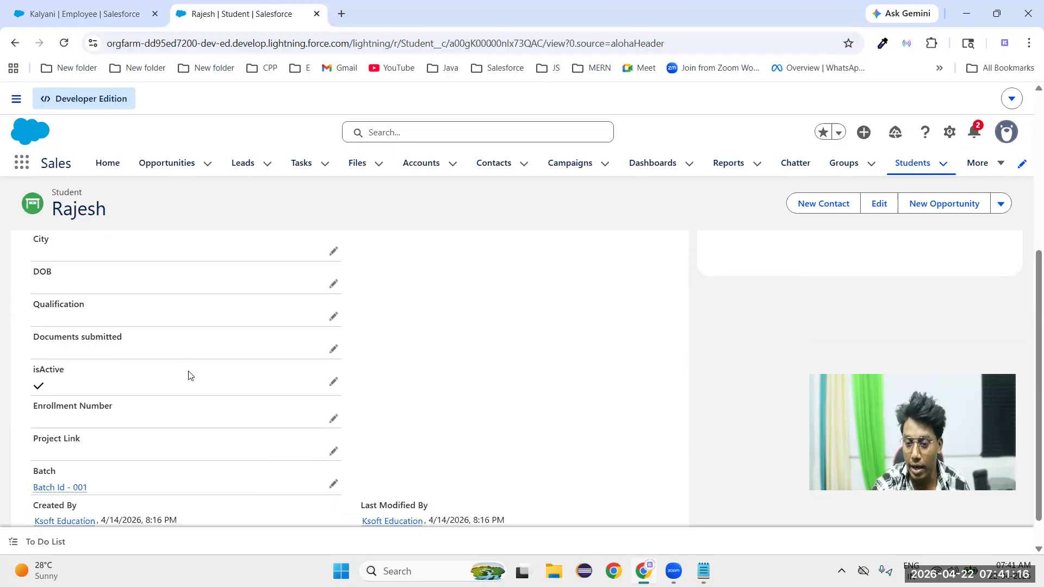
{"action": "mouse_move", "coordinate": [79, 492]}
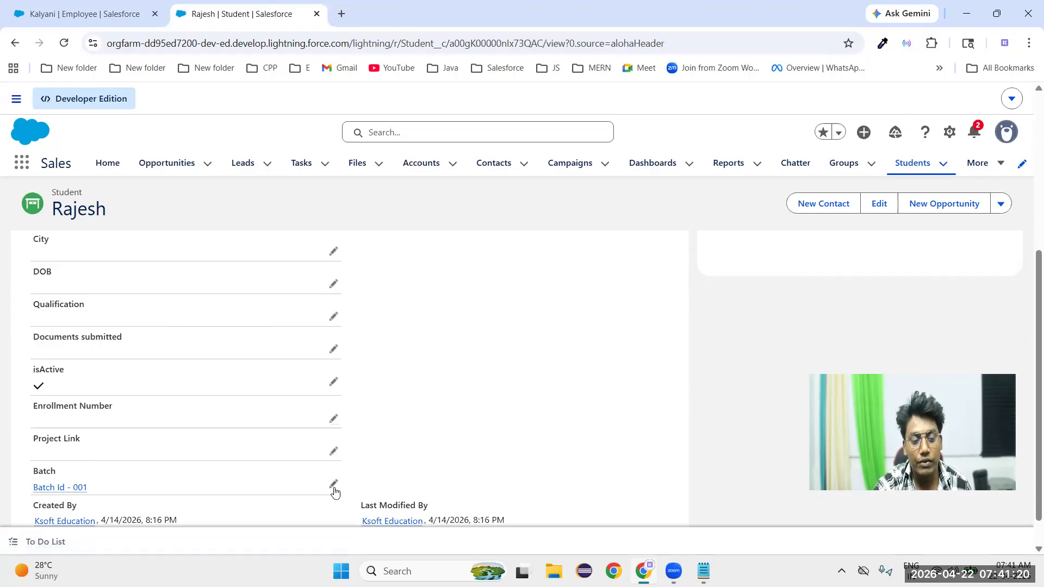
{"action": "left_click", "coordinate": [333, 485]}
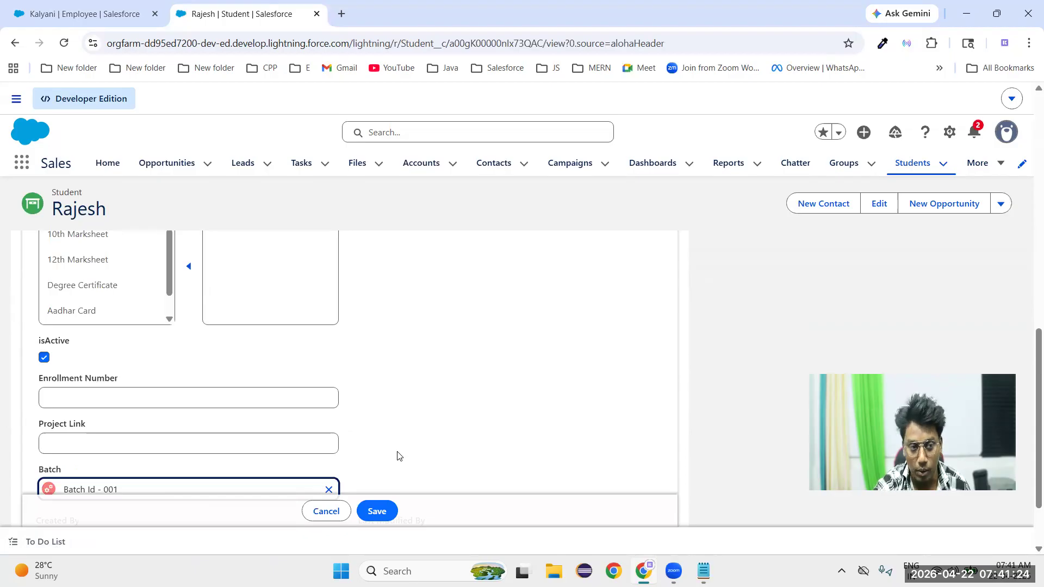
{"action": "scroll", "coordinate": [400, 456], "scroll_direction": "up", "scroll_amount": 6}
{"action": "left_click", "coordinate": [107, 22]}
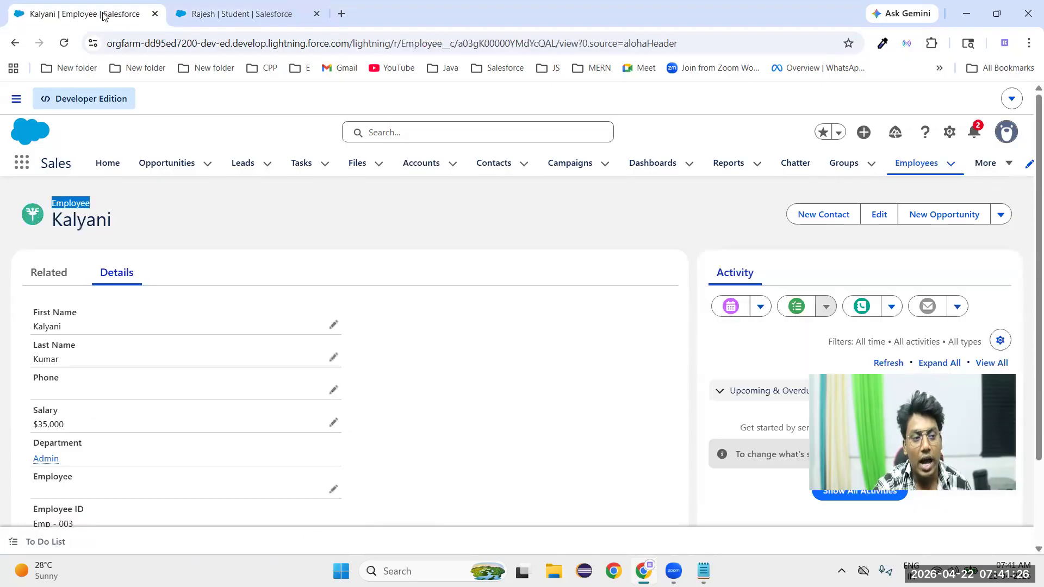
- Open the employee record for editing, examine how its Department and Employee fields are presented, and close the form without changes
{"action": "scroll", "coordinate": [690, 329], "scroll_direction": "down", "scroll_amount": 2}
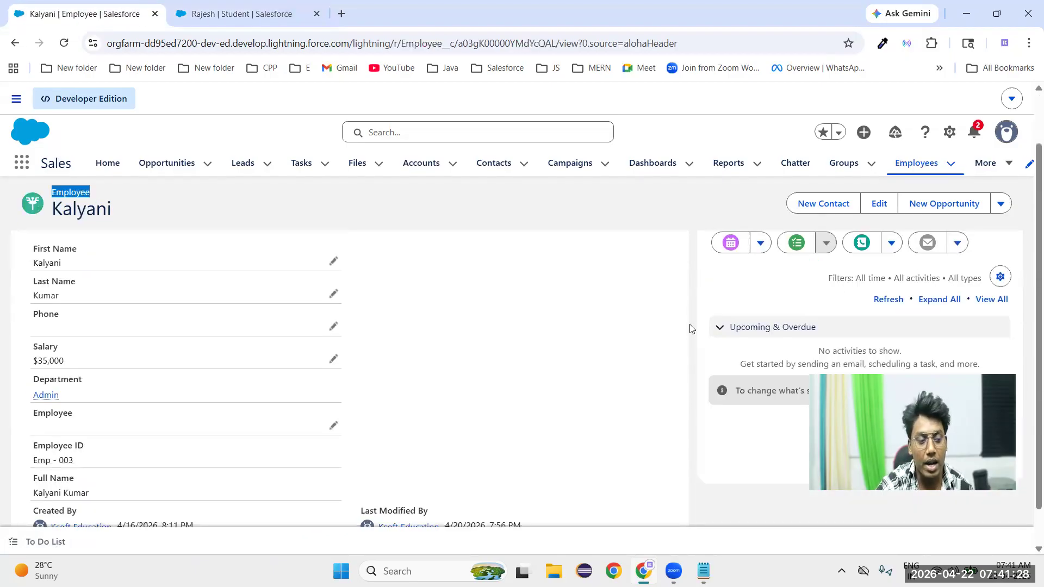
{"action": "scroll", "coordinate": [141, 449], "scroll_direction": "down", "scroll_amount": 1}
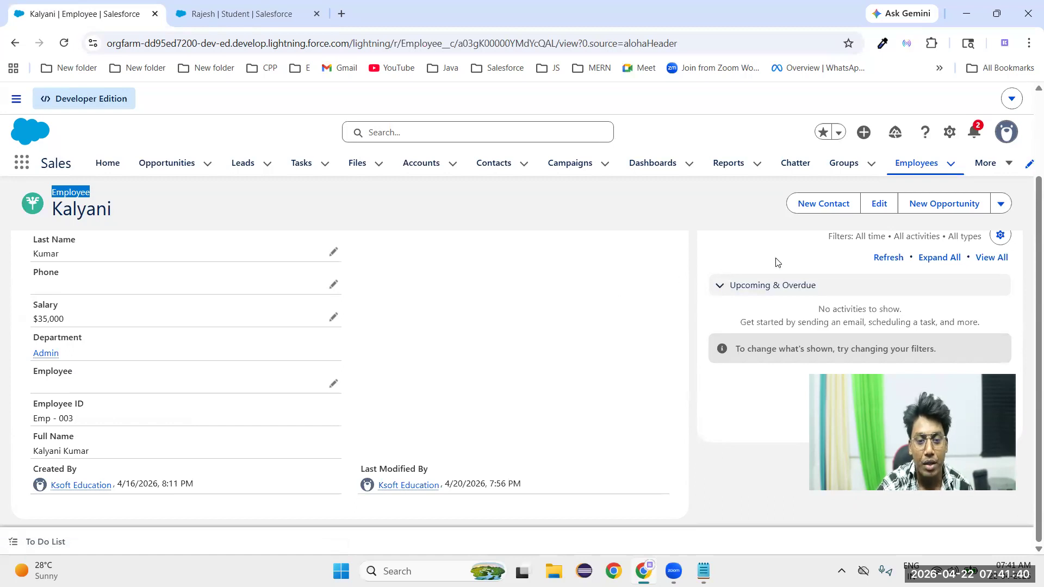
{"action": "left_click", "coordinate": [880, 206]}
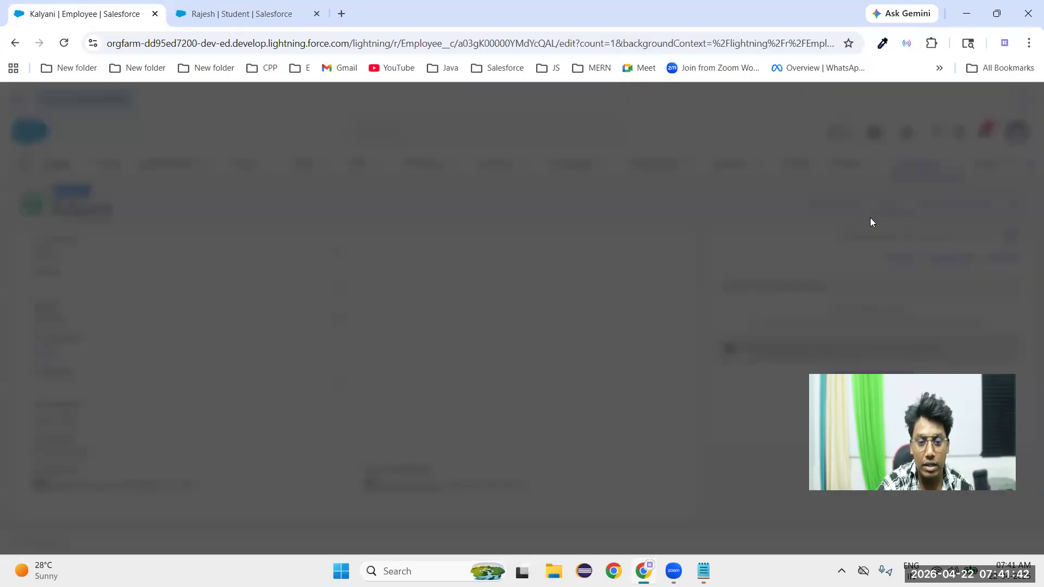
{"action": "scroll", "coordinate": [526, 369], "scroll_direction": "down", "scroll_amount": 3}
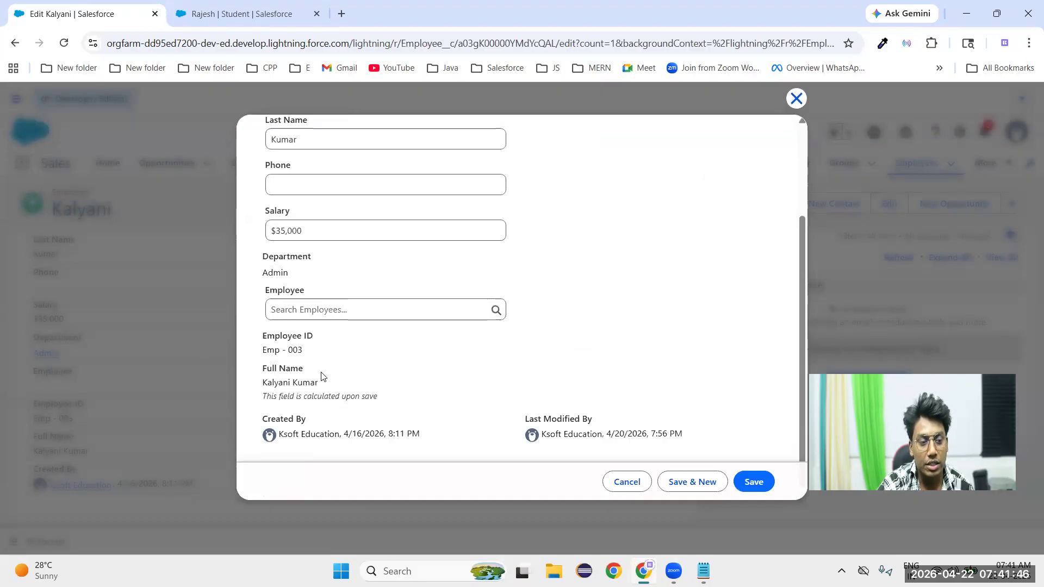
{"action": "left_click_drag", "start_coordinate": [264, 256], "coordinate": [315, 278]}
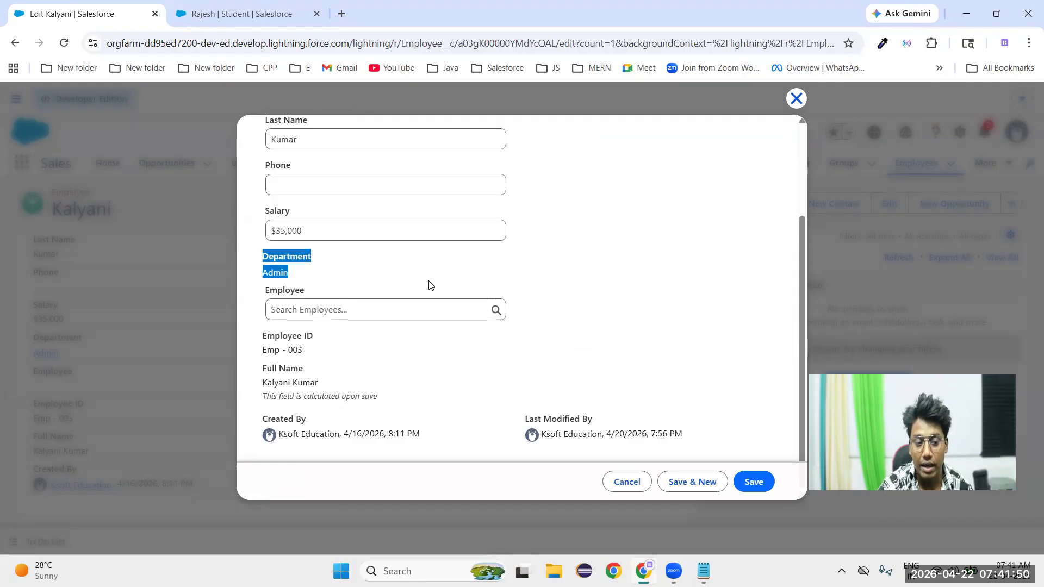
{"action": "left_click", "coordinate": [510, 271]}
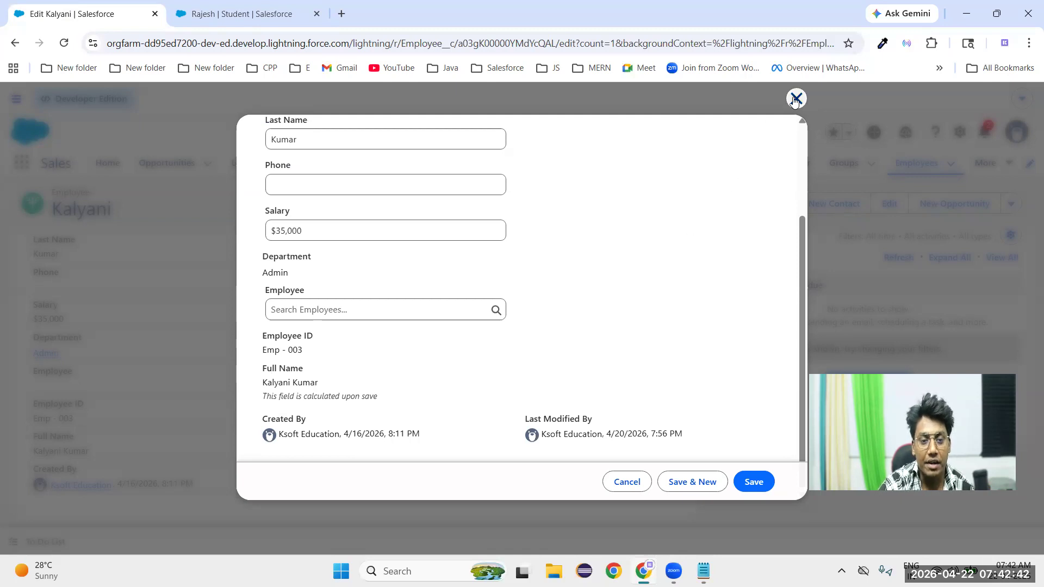
{"action": "double_click", "coordinate": [277, 272]}
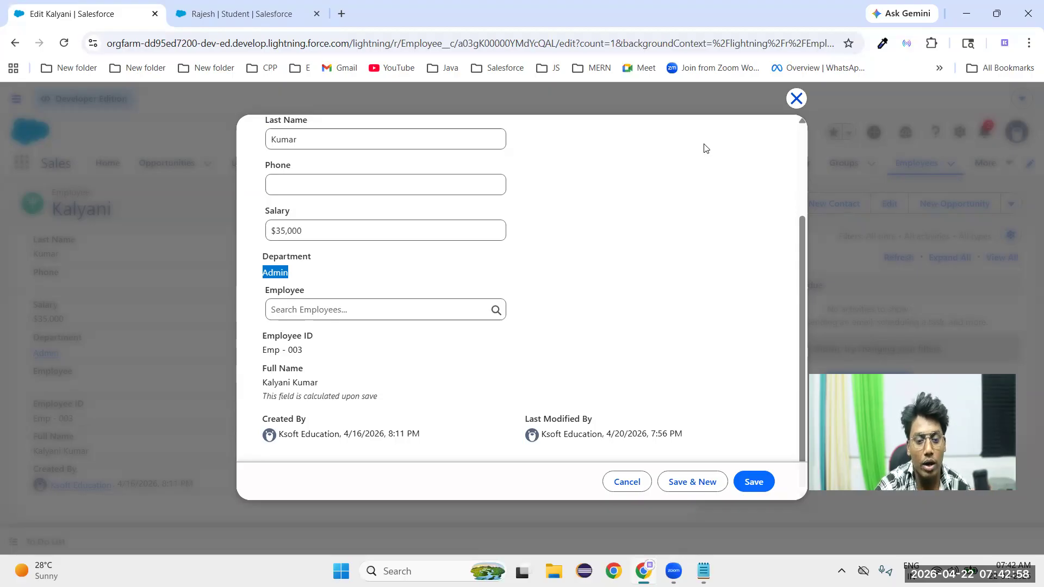
{"action": "left_click", "coordinate": [796, 98]}
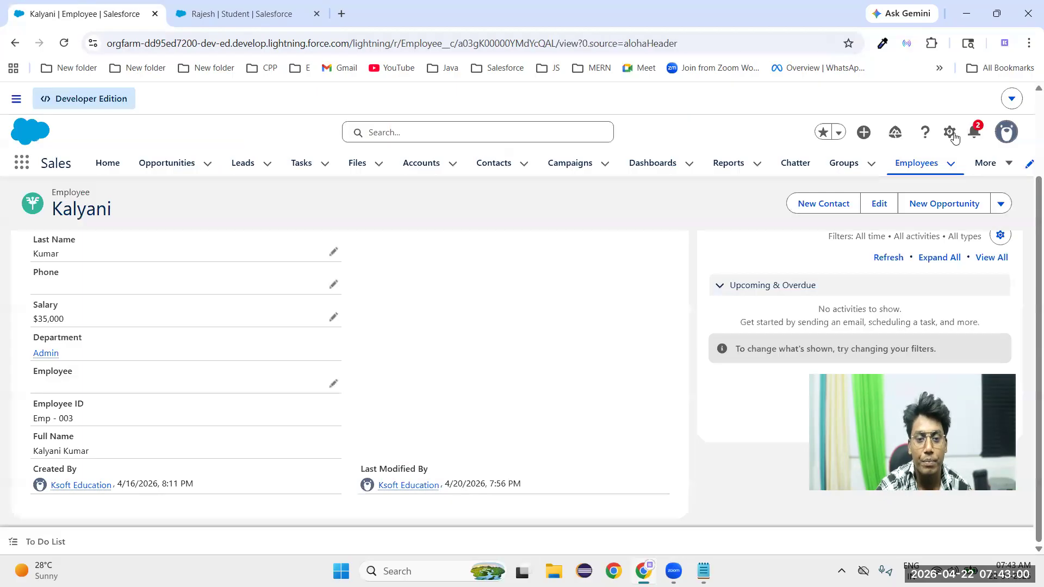
- Open the Employee object's setup from the record and review the definition of its Department master-detail field
{"action": "left_click", "coordinate": [949, 132]}
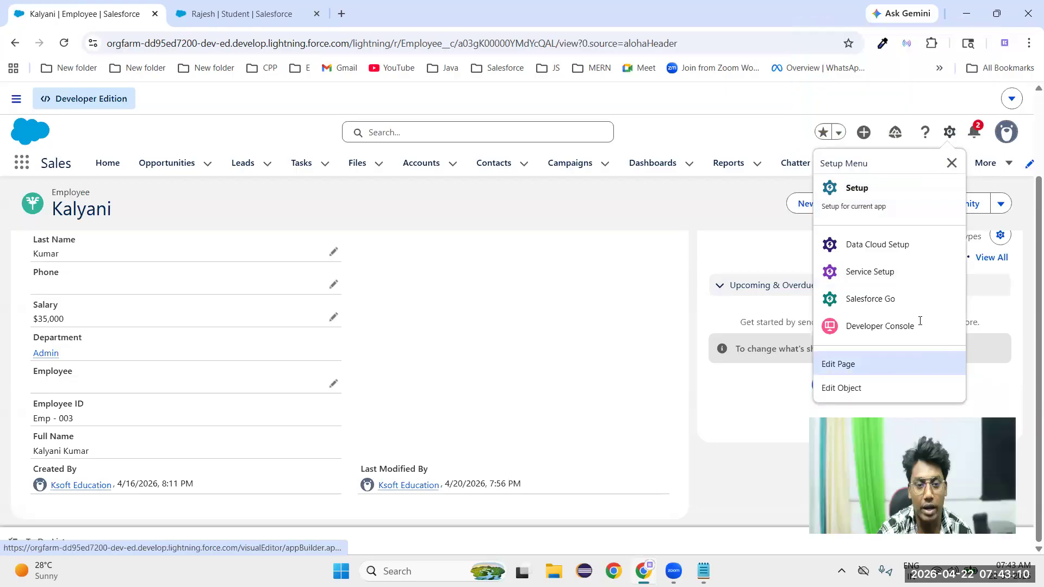
{"action": "left_click", "coordinate": [873, 389]}
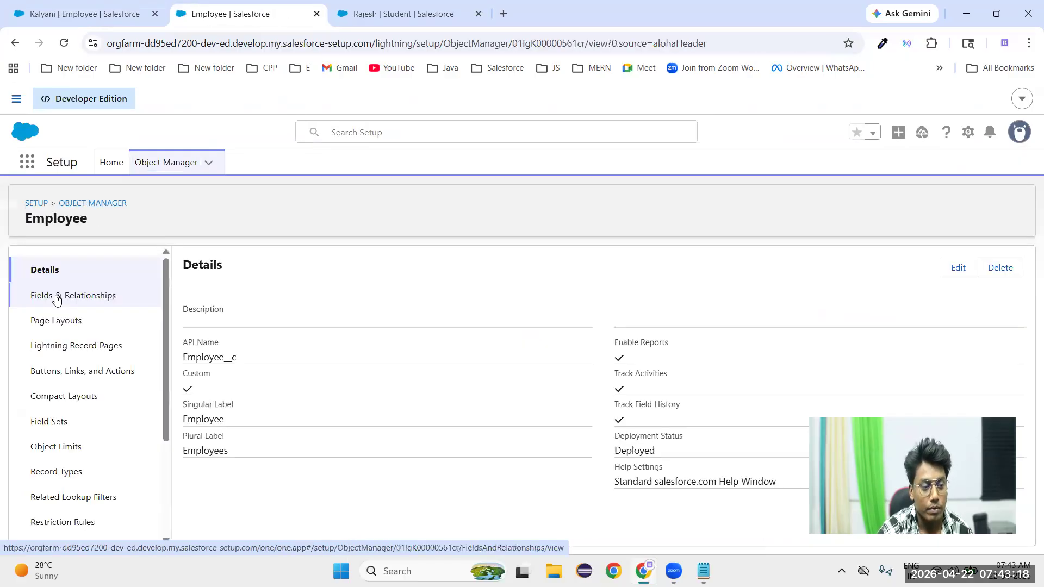
{"action": "left_click", "coordinate": [83, 302]}
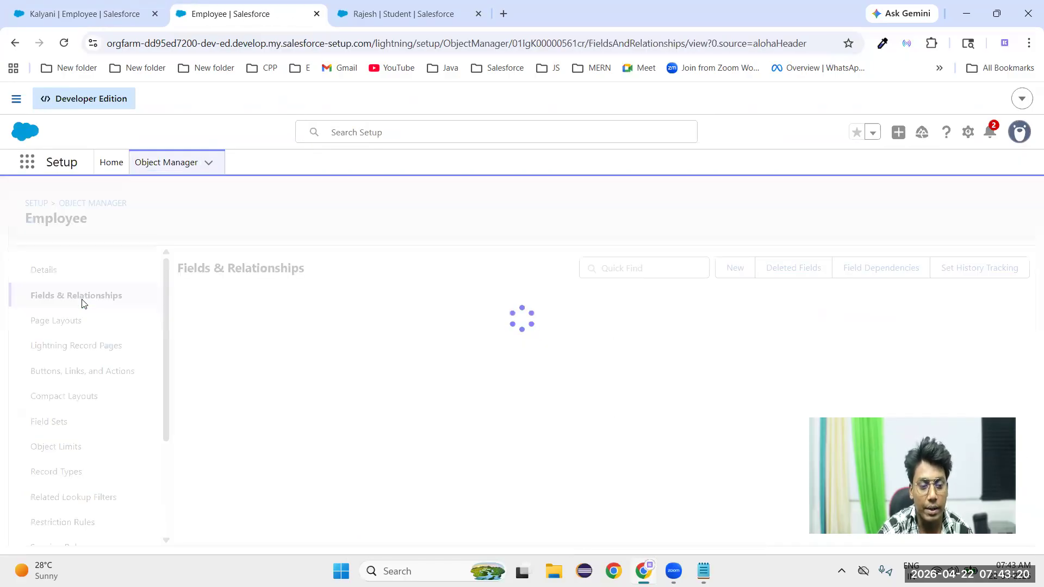
{"action": "left_click", "coordinate": [216, 361]}
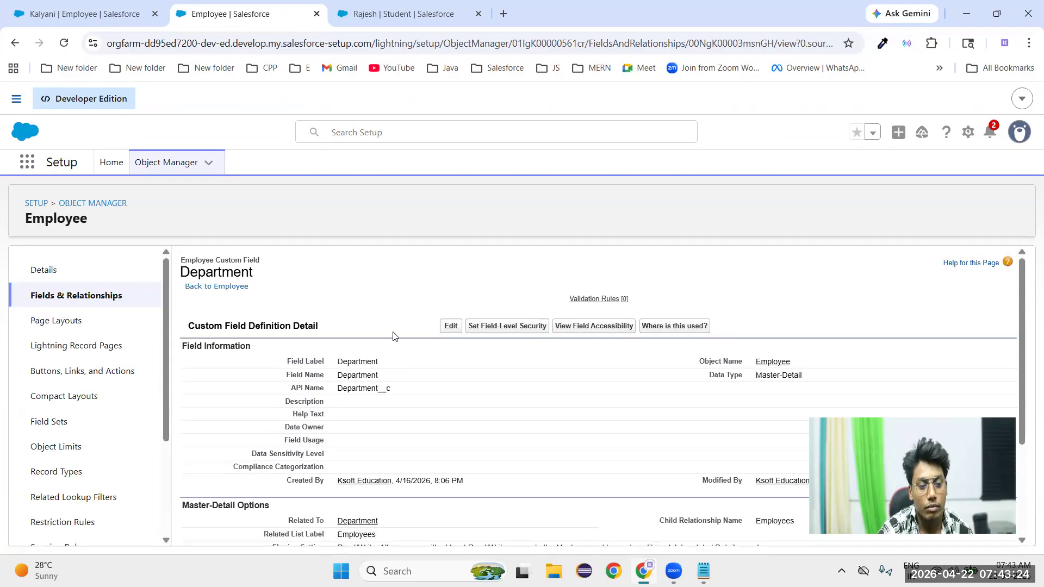
{"action": "scroll", "coordinate": [460, 385], "scroll_direction": "down", "scroll_amount": 3}
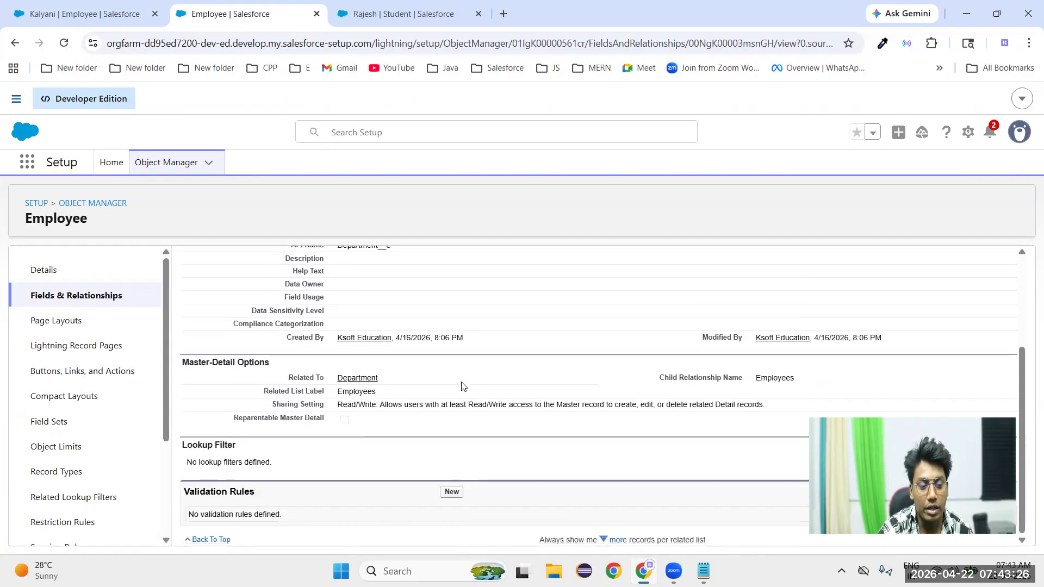
{"action": "scroll", "coordinate": [462, 386], "scroll_direction": "up", "scroll_amount": 3}
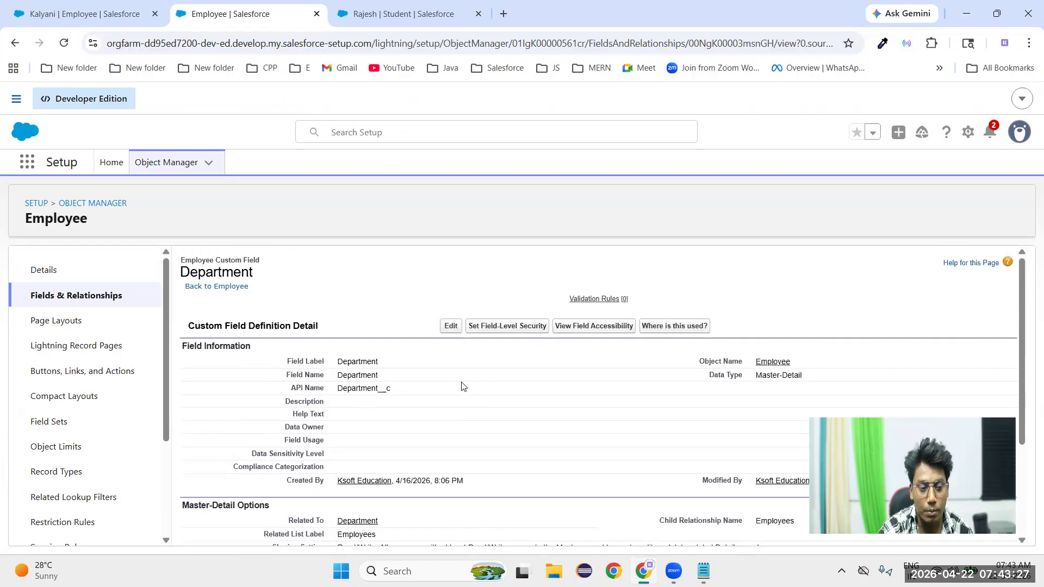
- Edit the Department field to allow child records to be reparented to other parent records, and save the field
{"action": "left_click", "coordinate": [453, 326]}
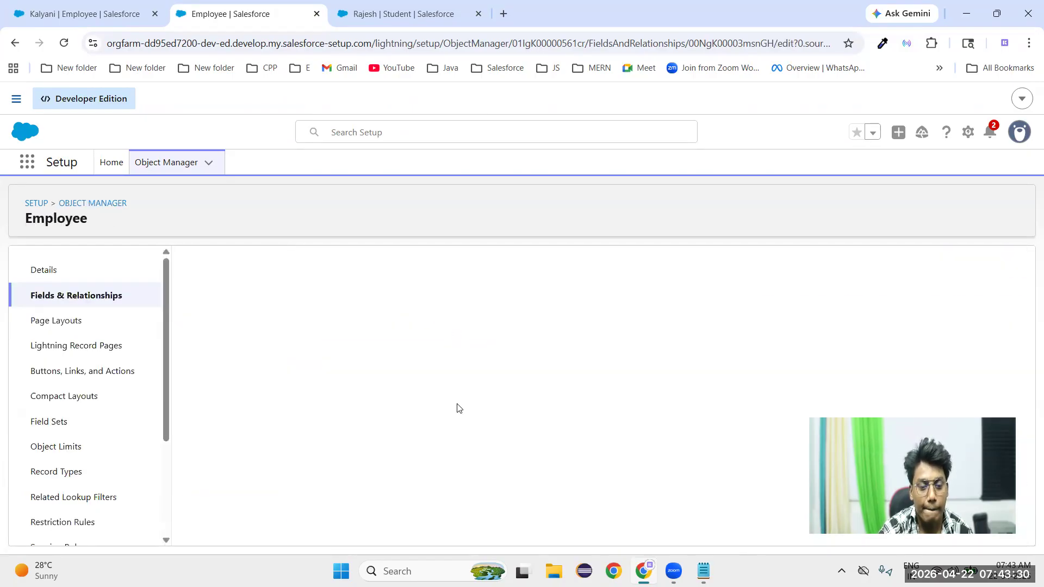
{"action": "scroll", "coordinate": [458, 403], "scroll_direction": "down", "scroll_amount": 3}
{"action": "scroll", "coordinate": [458, 403], "scroll_direction": "down", "scroll_amount": 1}
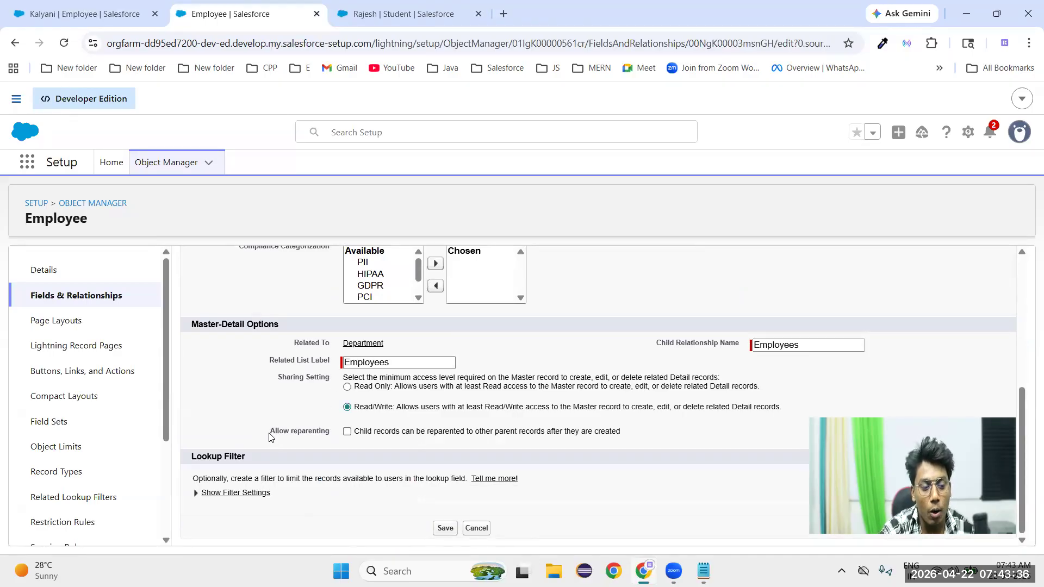
{"action": "left_click_drag", "start_coordinate": [271, 437], "coordinate": [329, 433]}
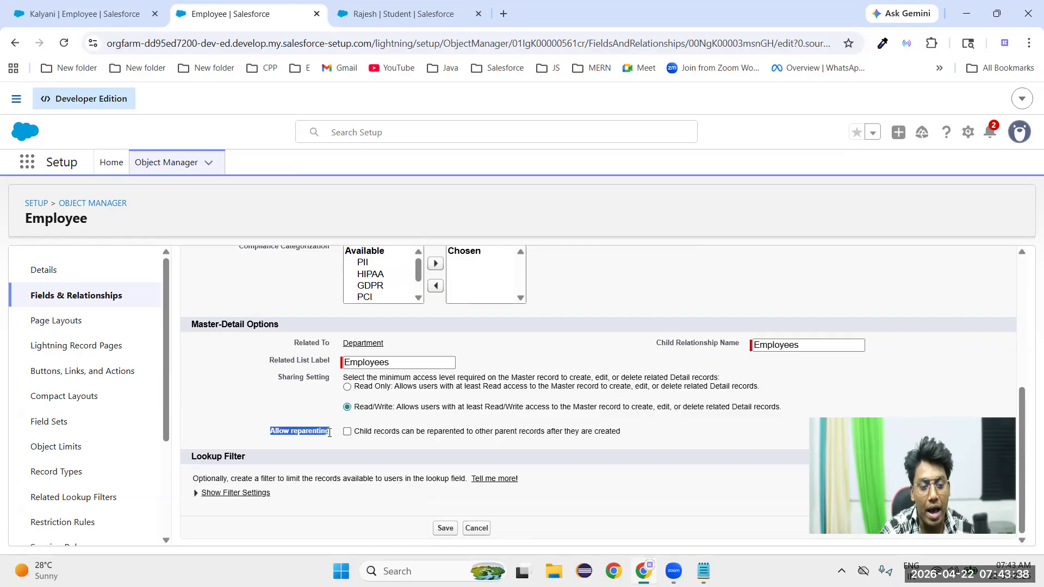
{"action": "left_click", "coordinate": [387, 441]}
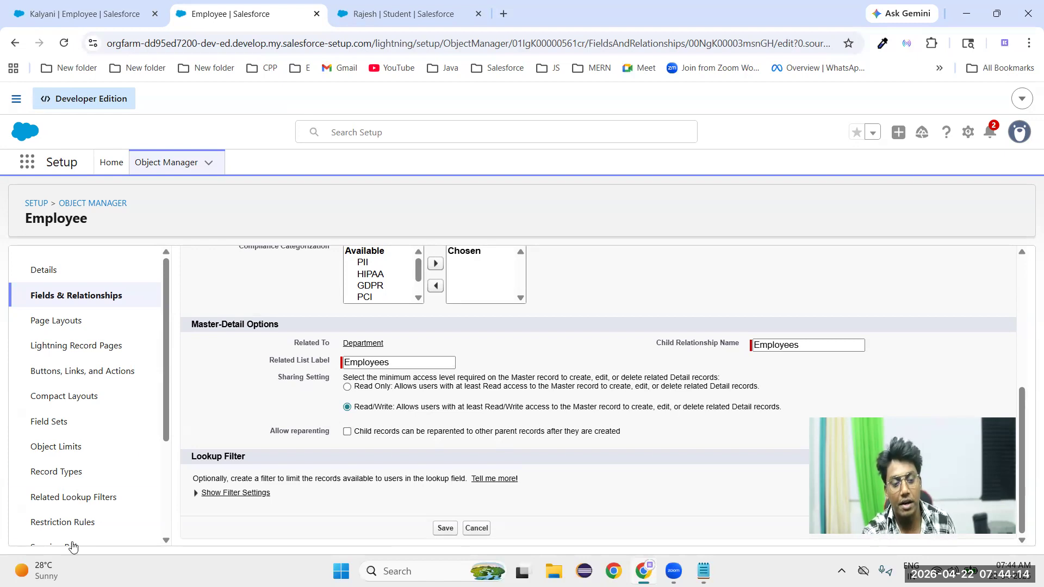
{"action": "left_click", "coordinate": [348, 432]}
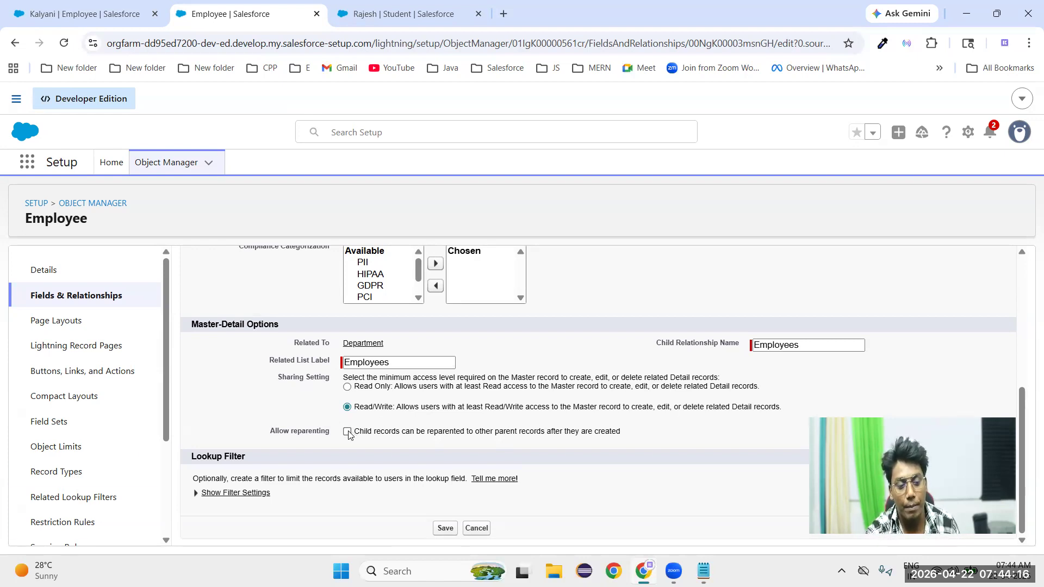
{"action": "left_click", "coordinate": [446, 529]}
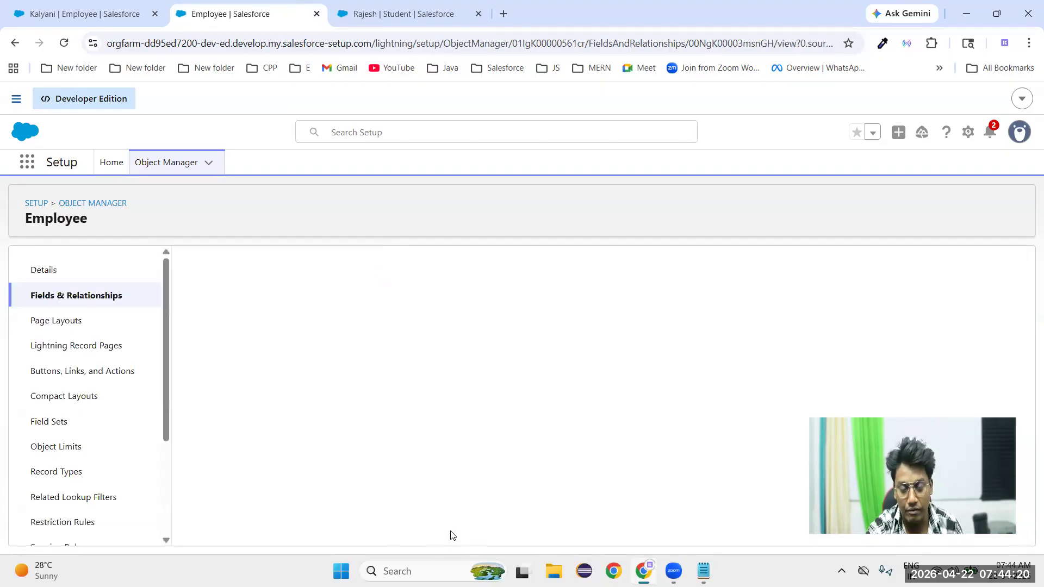
- Return to the employee record, check its Department field in the edit form, and close the form without changes
{"action": "left_click", "coordinate": [95, 17]}
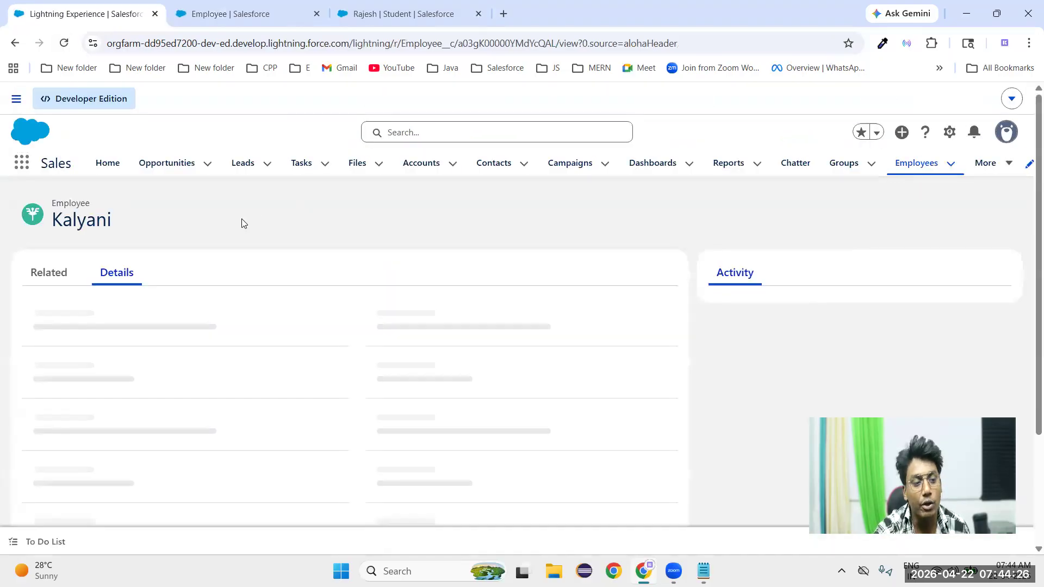
{"action": "scroll", "coordinate": [287, 378], "scroll_direction": "down", "scroll_amount": 2}
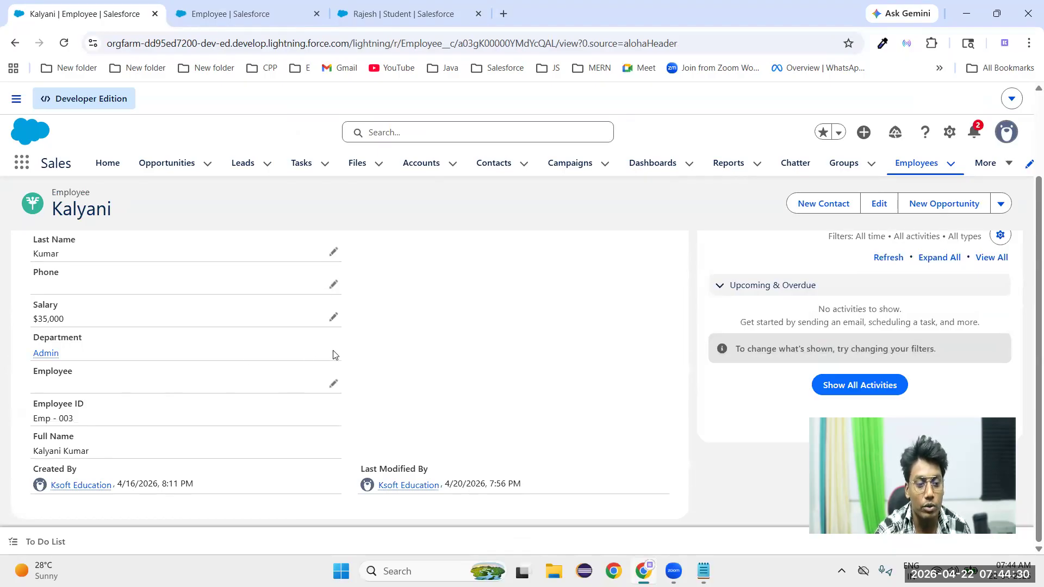
{"action": "left_click", "coordinate": [870, 204]}
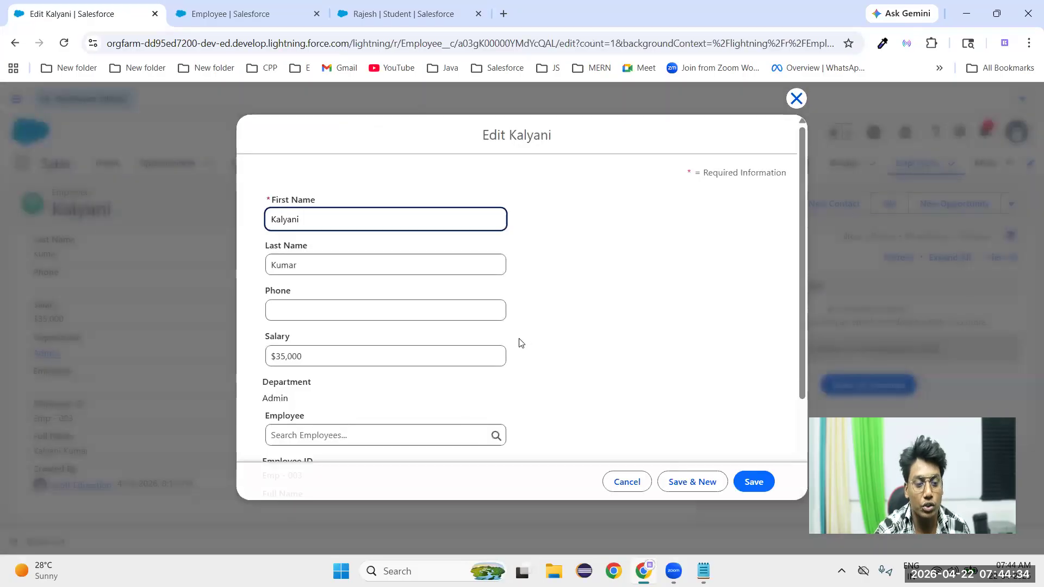
{"action": "scroll", "coordinate": [518, 343], "scroll_direction": "down", "scroll_amount": 3}
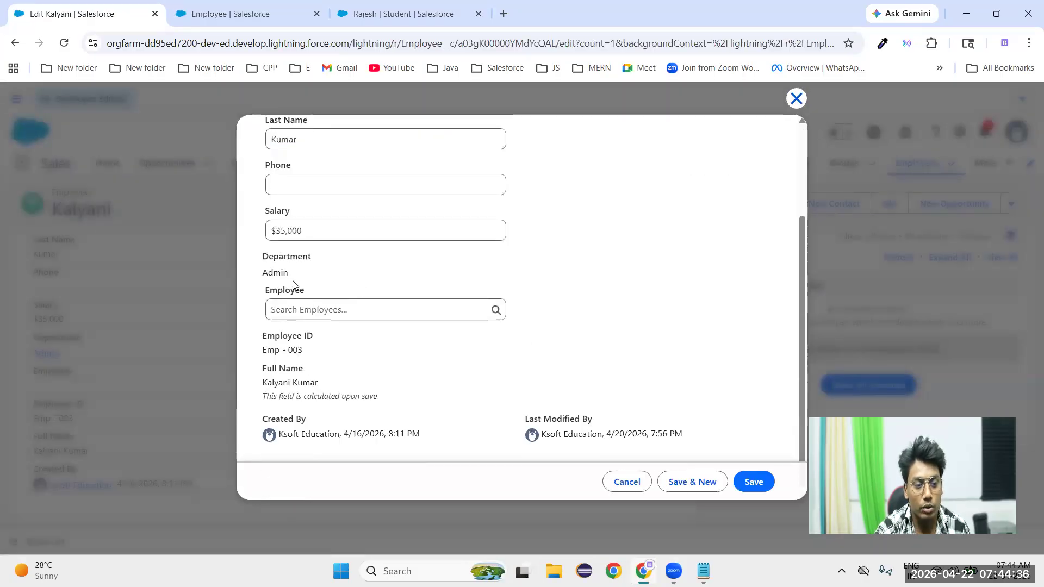
{"action": "left_click", "coordinate": [796, 99]}
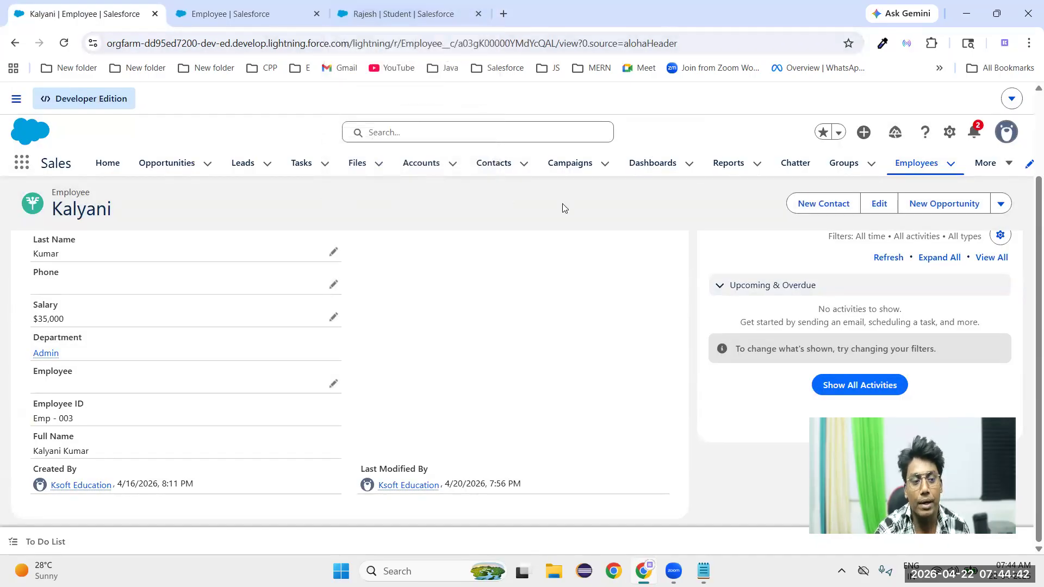
- Start a new custom field on the Employee object from the setup browser tab, with Lookup Relationship as its data type
{"action": "left_click", "coordinate": [234, 14]}
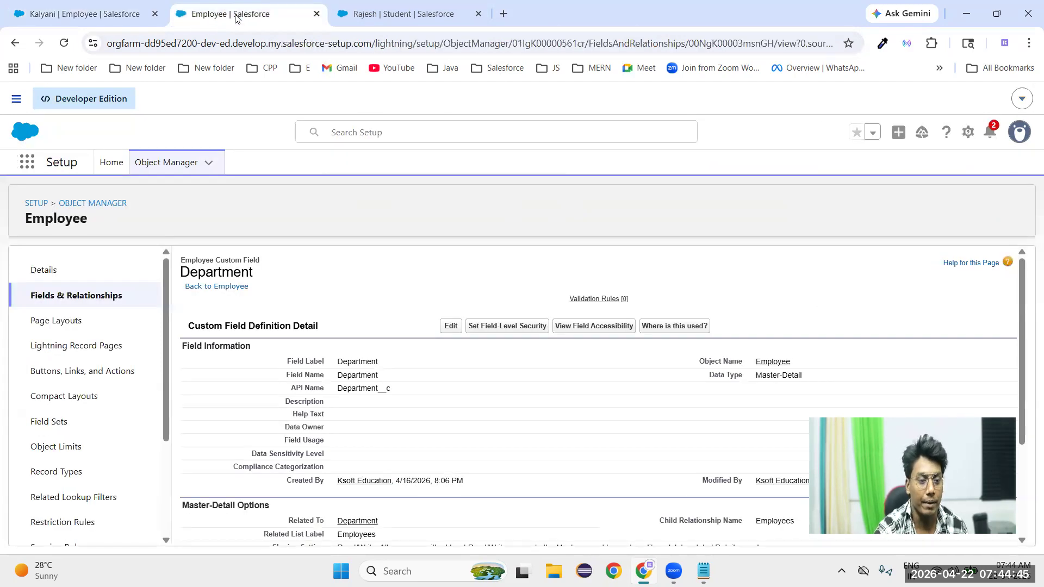
{"action": "left_click", "coordinate": [98, 298]}
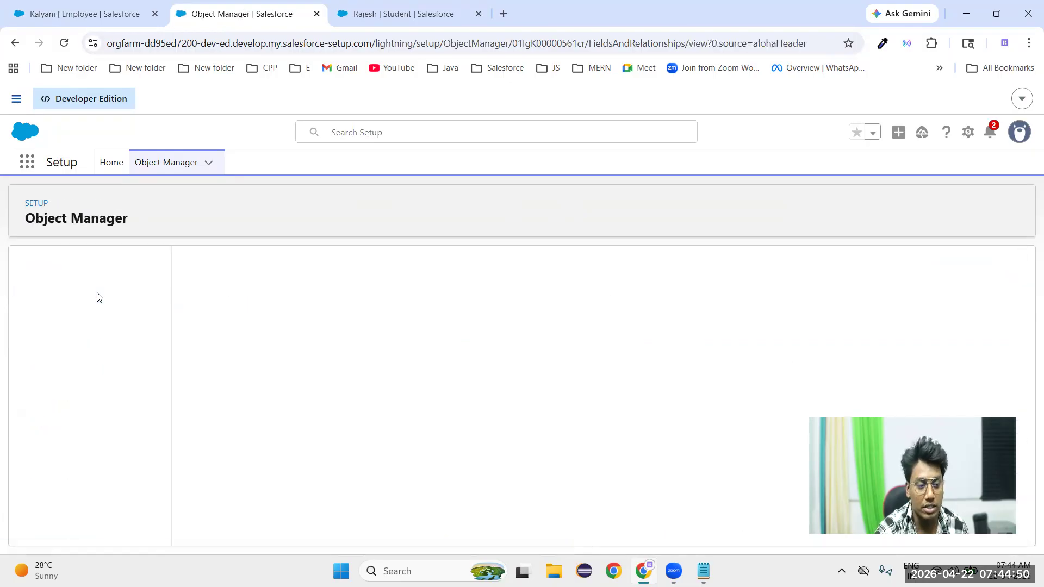
{"action": "left_click", "coordinate": [736, 268]}
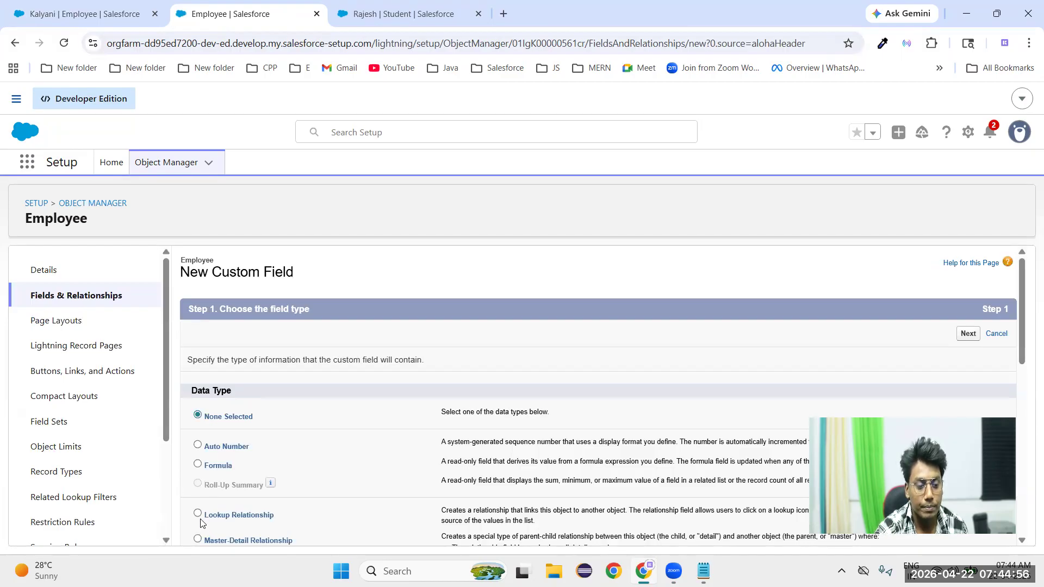
{"action": "left_click", "coordinate": [198, 514]}
{"action": "left_click", "coordinate": [974, 336]}
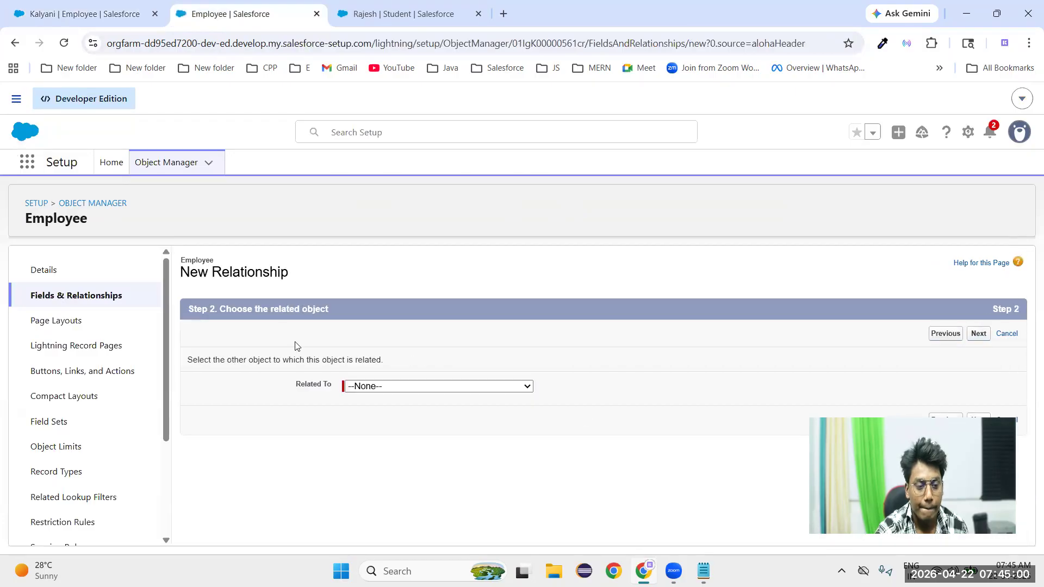
- Choose Department as the related object for the new lookup and proceed to the field's required and deletion options
{"action": "left_click", "coordinate": [399, 387]}
{"action": "scroll", "coordinate": [412, 305], "scroll_direction": "down", "scroll_amount": 10}
{"action": "scroll", "coordinate": [412, 282], "scroll_direction": "down", "scroll_amount": 20}
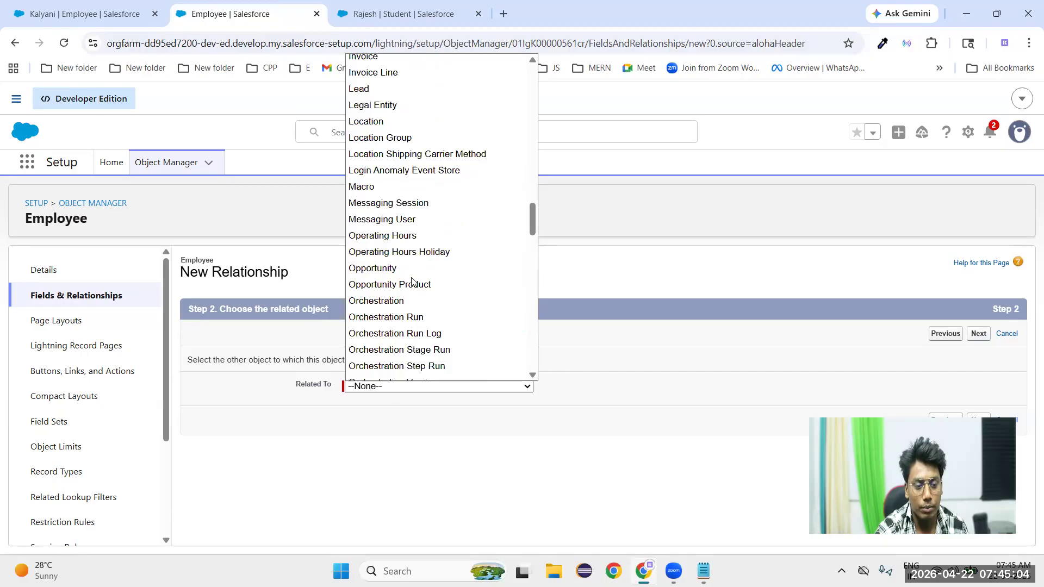
{"action": "scroll", "coordinate": [411, 281], "scroll_direction": "down", "scroll_amount": 20}
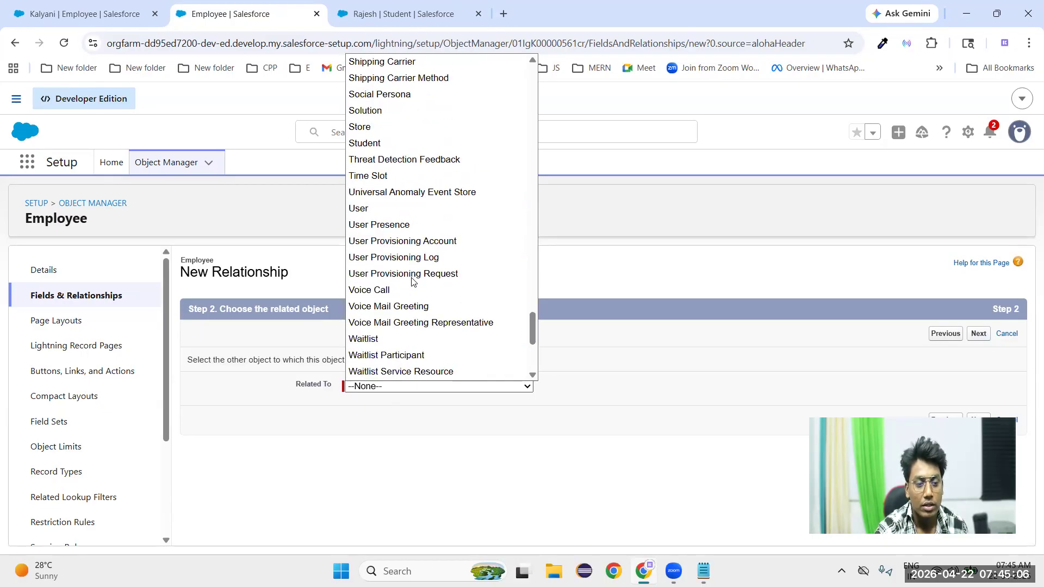
{"action": "type", "text": "de"}
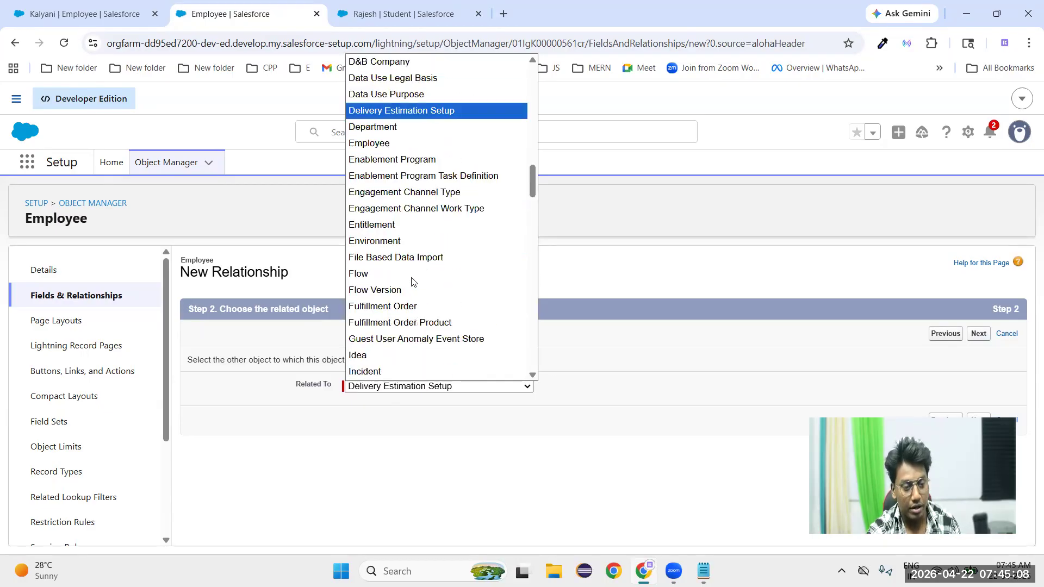
{"action": "left_click", "coordinate": [381, 126]}
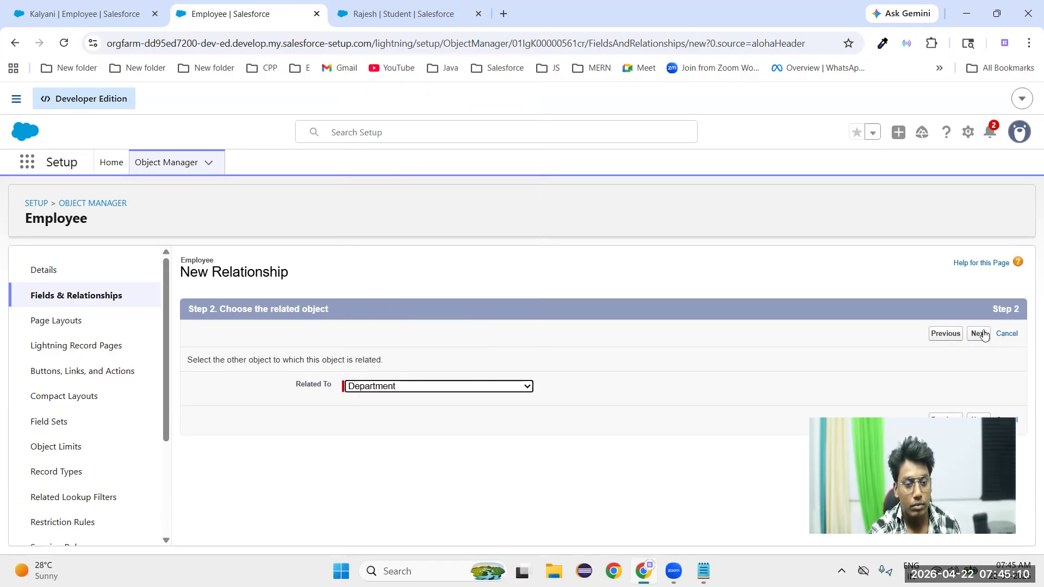
{"action": "left_click", "coordinate": [979, 334]}
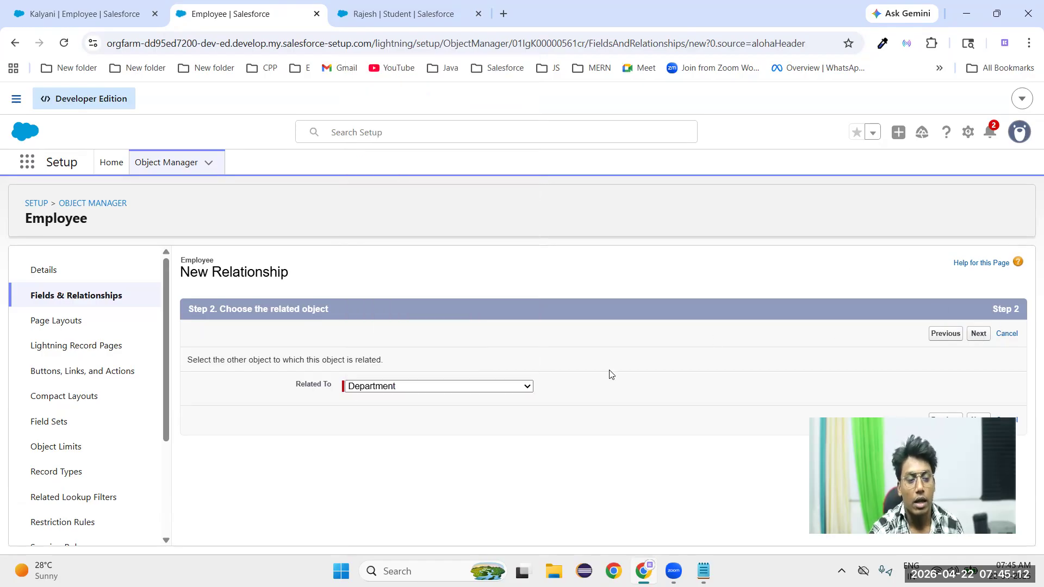
{"action": "scroll", "coordinate": [611, 374], "scroll_direction": "down", "scroll_amount": 3}
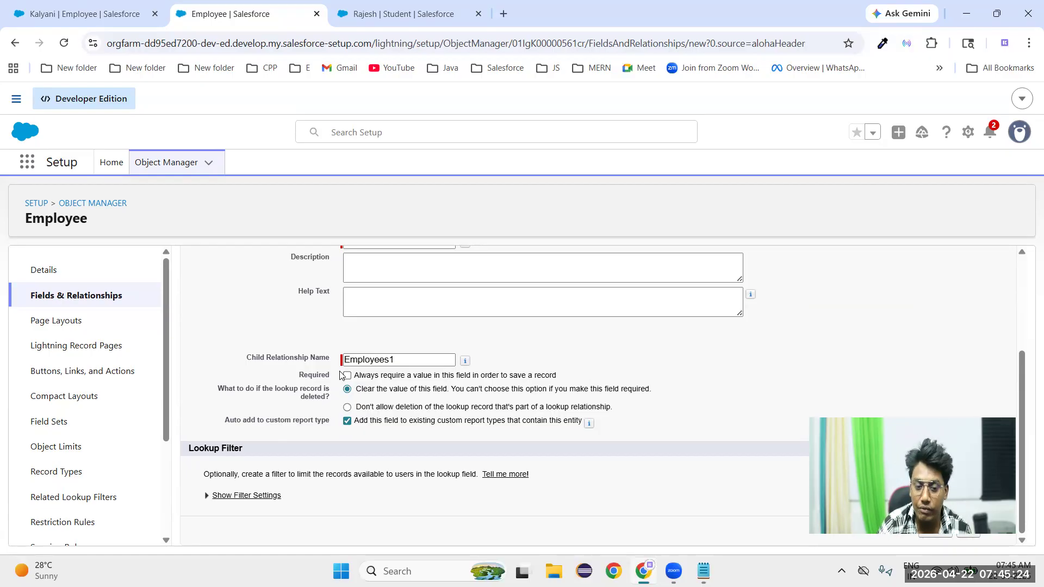
- Toggle the new lookup's required option on and off, and select not allowing deletion of a lookup record that is part of the relationship
{"action": "key", "text": "ctrl+plus"}
{"action": "key", "text": "ctrl+plus"}
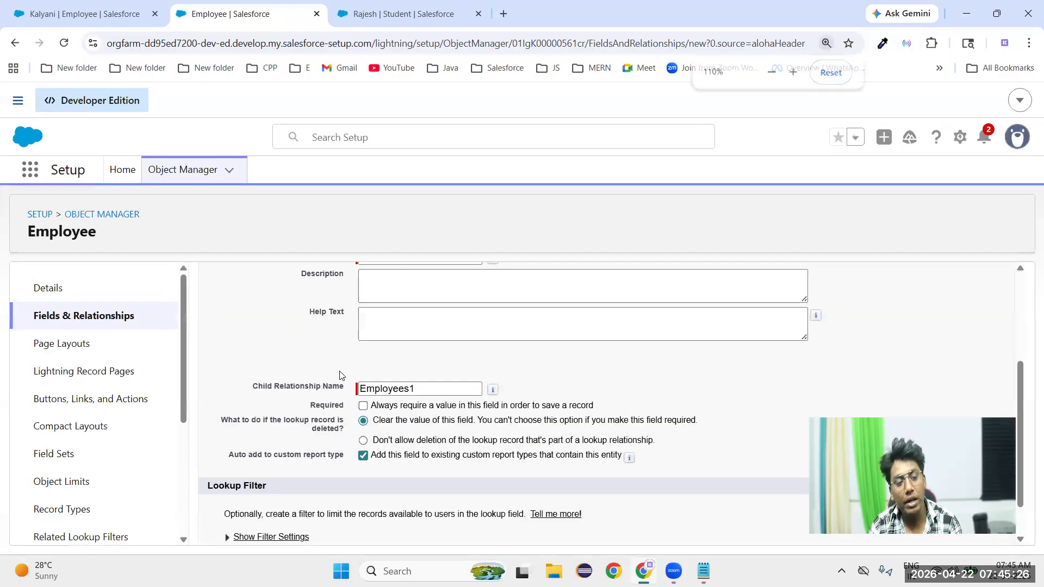
{"action": "left_click_drag", "start_coordinate": [660, 440], "coordinate": [646, 386]}
{"action": "scroll", "coordinate": [645, 397], "scroll_direction": "down", "scroll_amount": 3}
{"action": "left_click", "coordinate": [821, 350]}
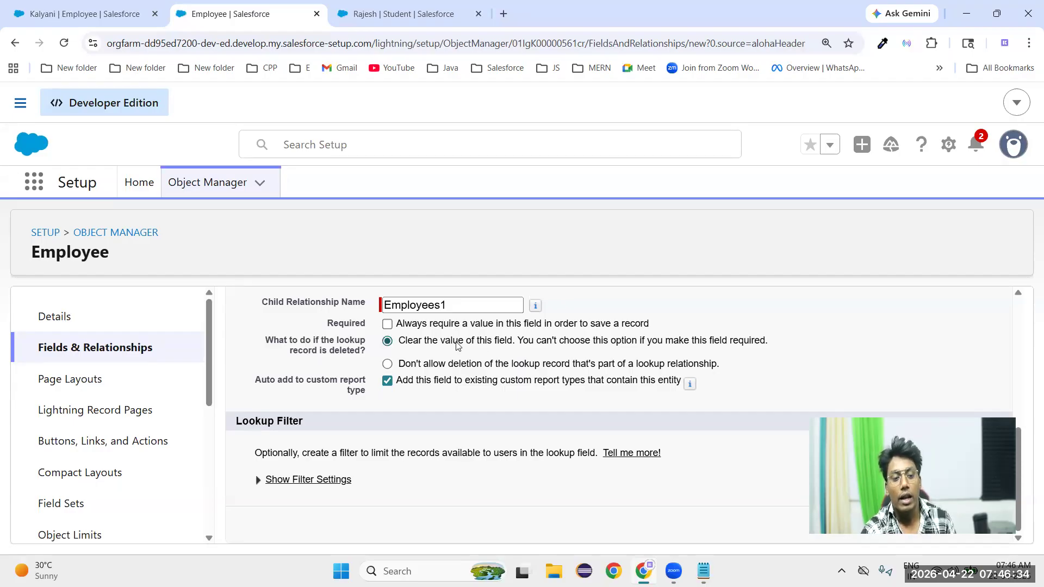
{"action": "left_click", "coordinate": [387, 325]}
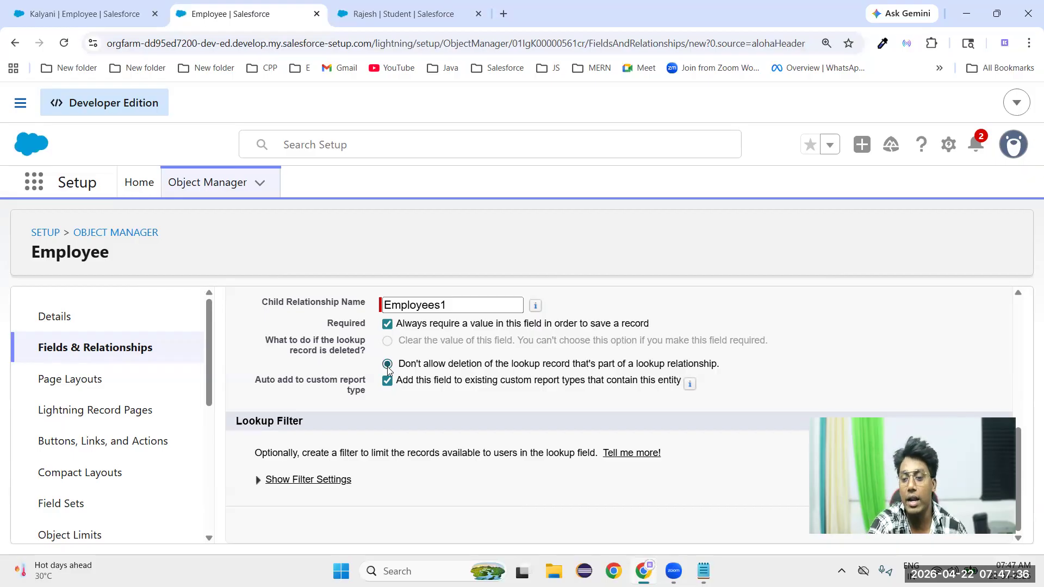
{"action": "left_click", "coordinate": [387, 325]}
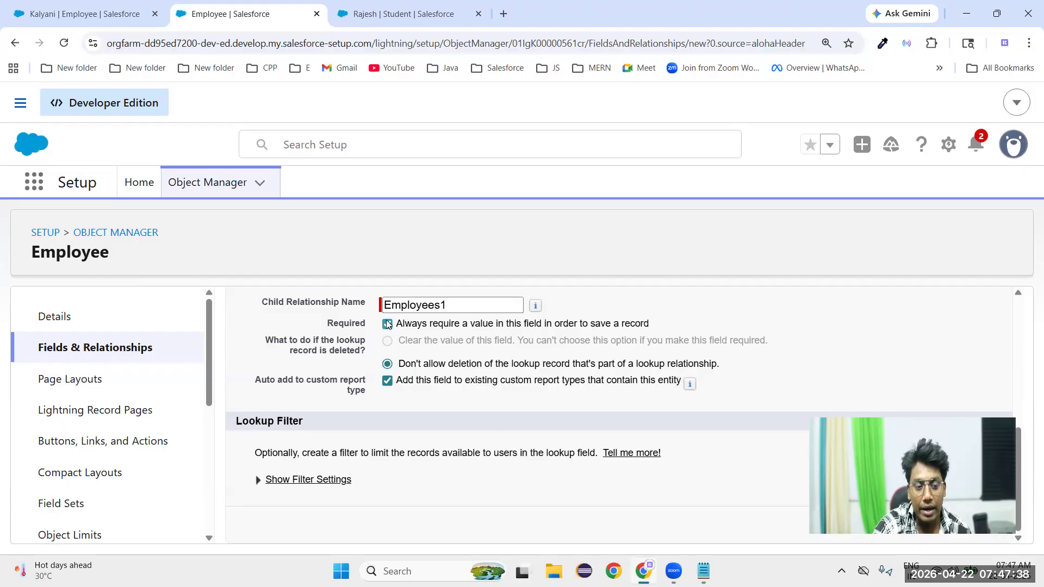
{"action": "left_click", "coordinate": [387, 341]}
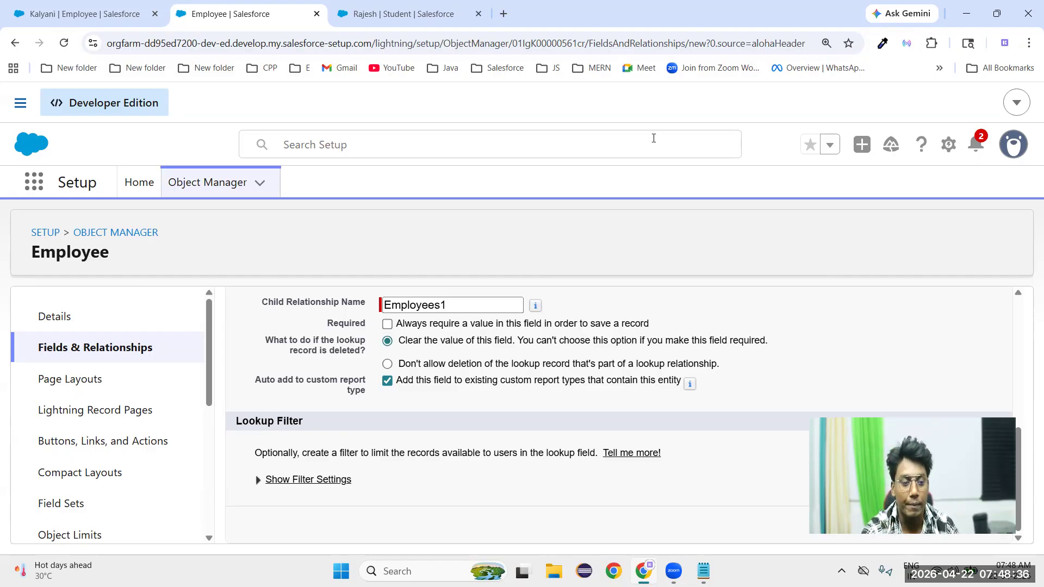
{"action": "left_click", "coordinate": [388, 364]}
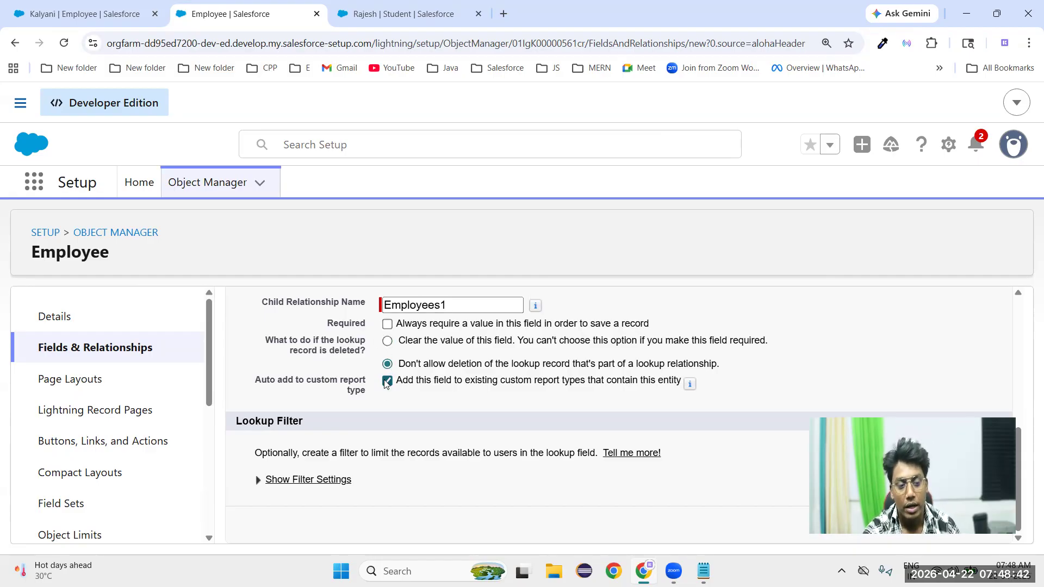
- Try to proceed past the new Department lookup's label and name step, and return to the Employee object's field list
{"action": "key", "text": "alt+Left"}
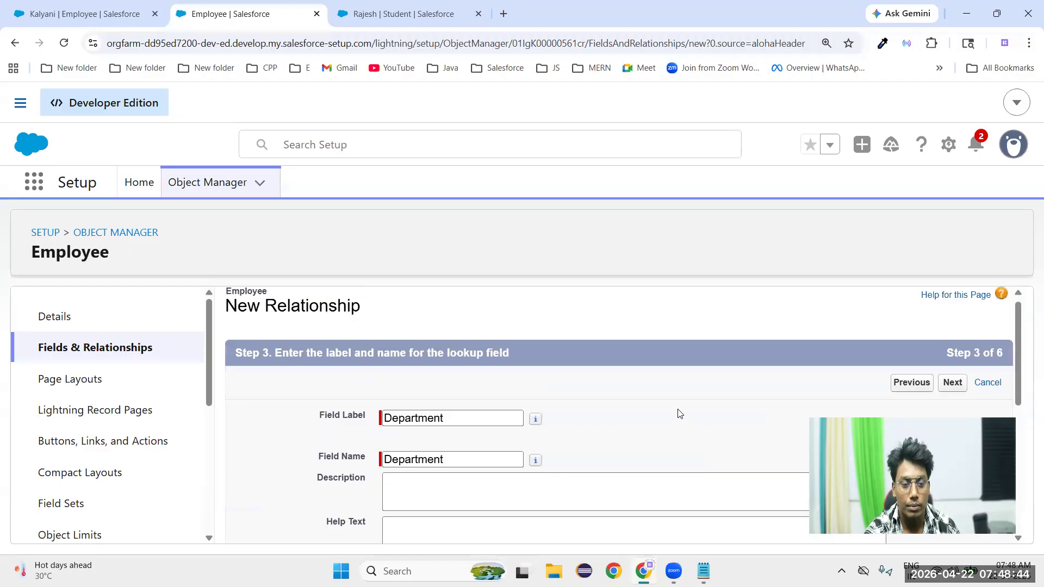
{"action": "left_click", "coordinate": [952, 396]}
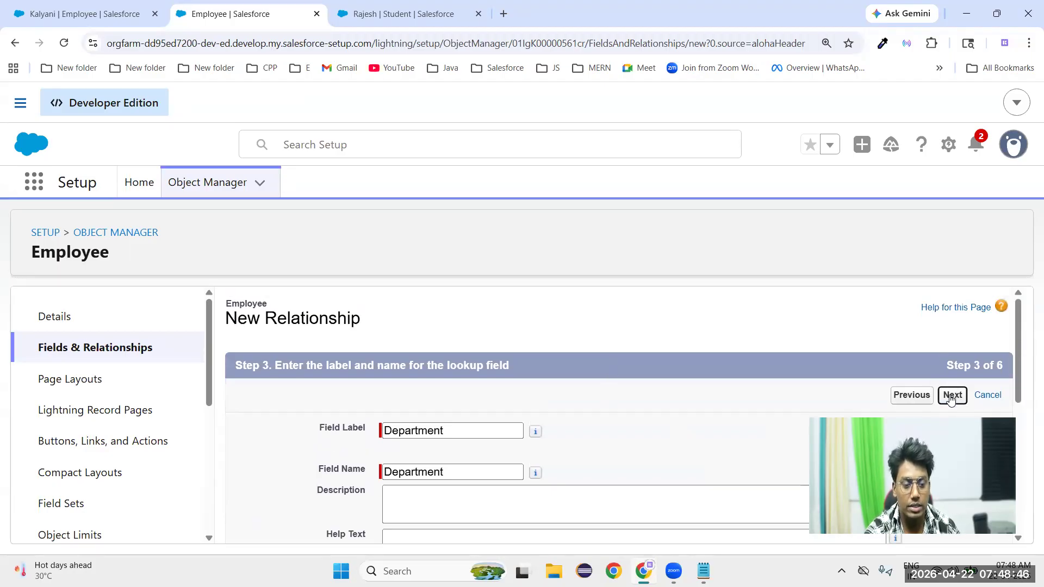
{"action": "left_click", "coordinate": [950, 397]}
{"action": "left_click", "coordinate": [22, 48]}
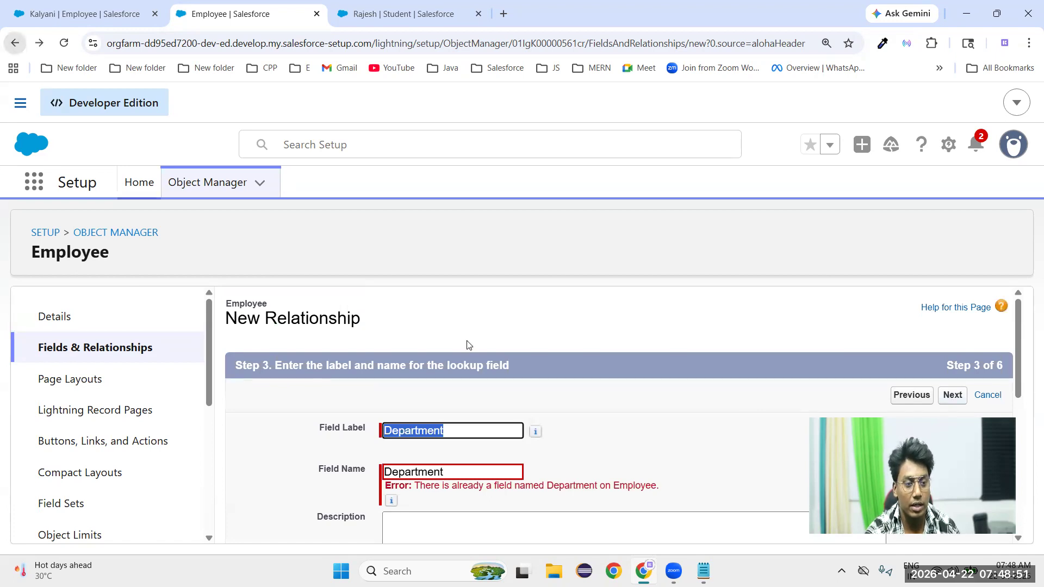
{"action": "left_click", "coordinate": [16, 47]}
{"action": "left_click", "coordinate": [15, 48]}
{"action": "left_click", "coordinate": [15, 48]}
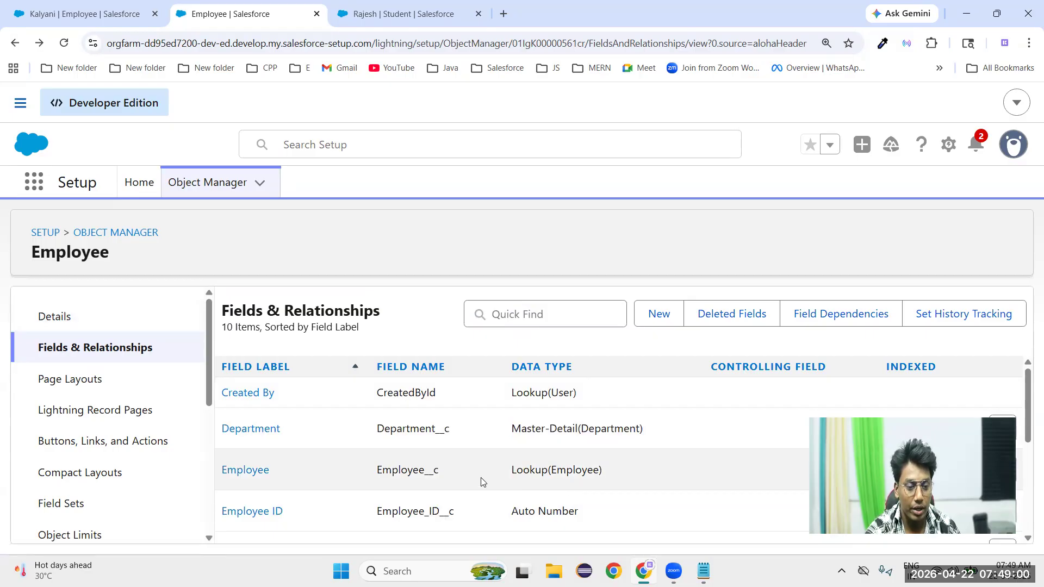
{"action": "scroll", "coordinate": [481, 482], "scroll_direction": "down", "scroll_amount": 3}
{"action": "scroll", "coordinate": [481, 482], "scroll_direction": "up", "scroll_amount": 3}
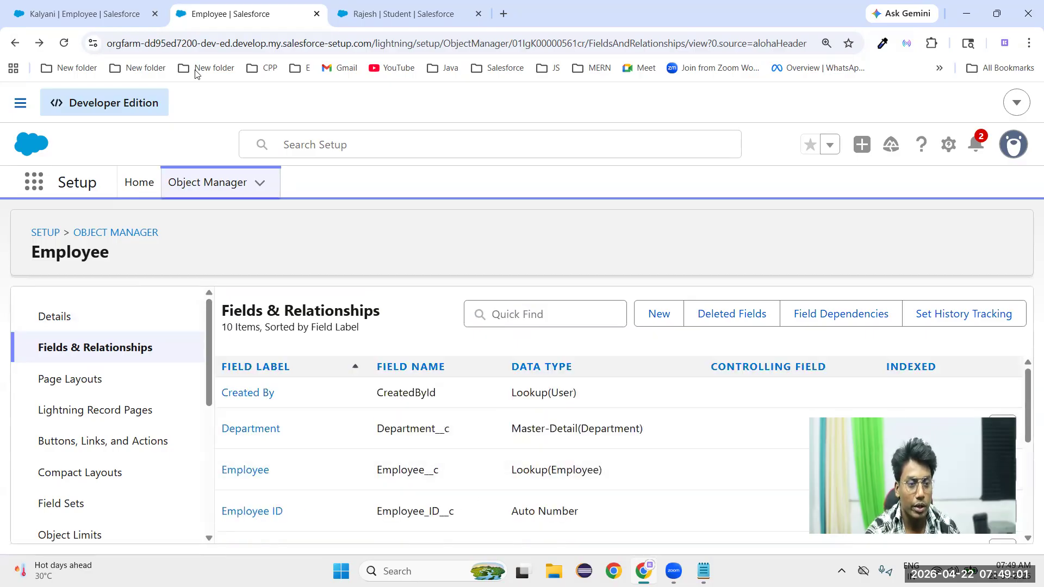
- From the student record, open the Student object's setup in a new browser tab and view its Batch field definition
{"action": "left_click", "coordinate": [404, 20]}
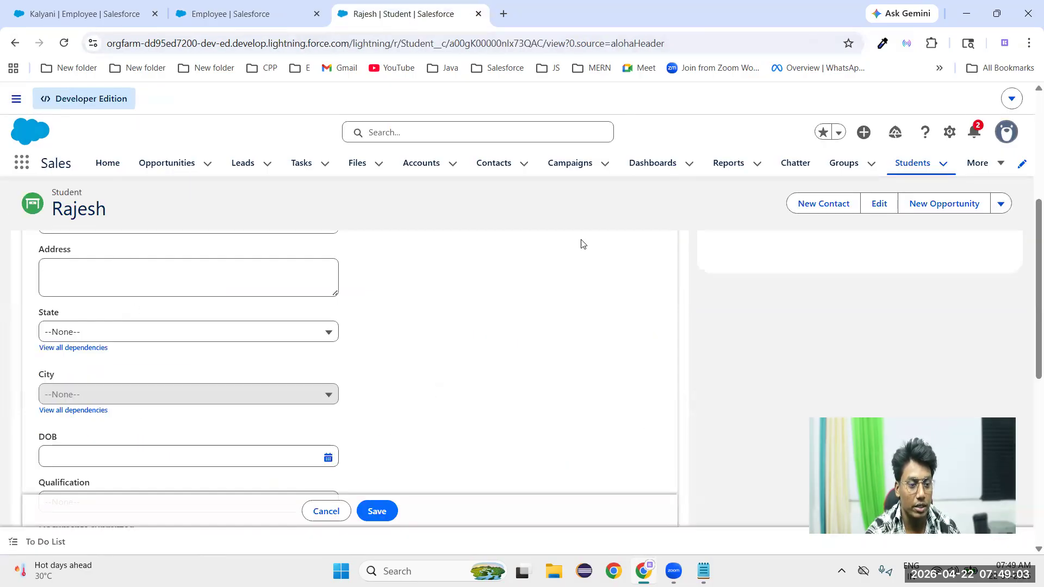
{"action": "left_click", "coordinate": [947, 139]}
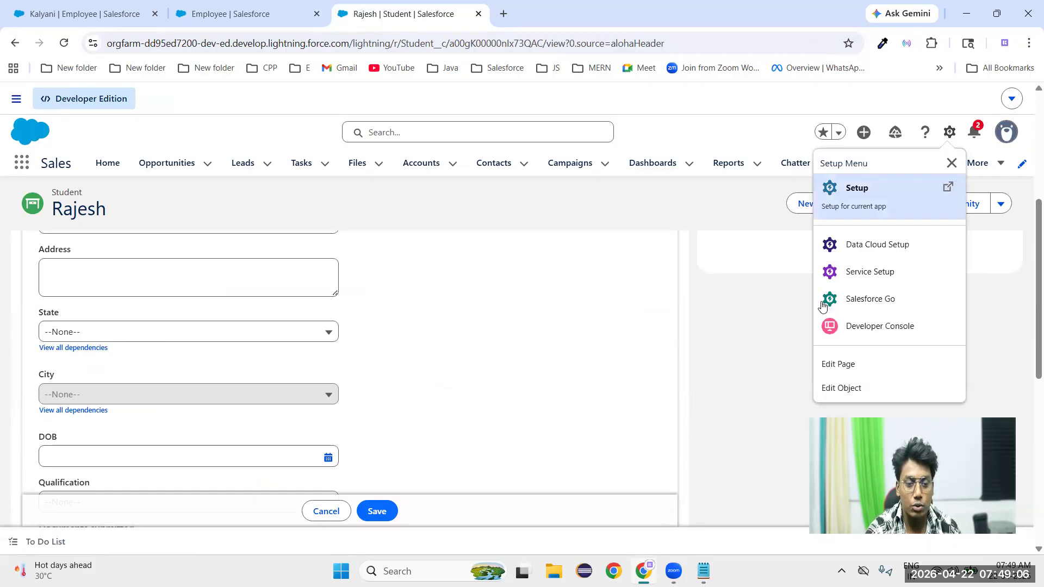
{"action": "left_click", "coordinate": [852, 389]}
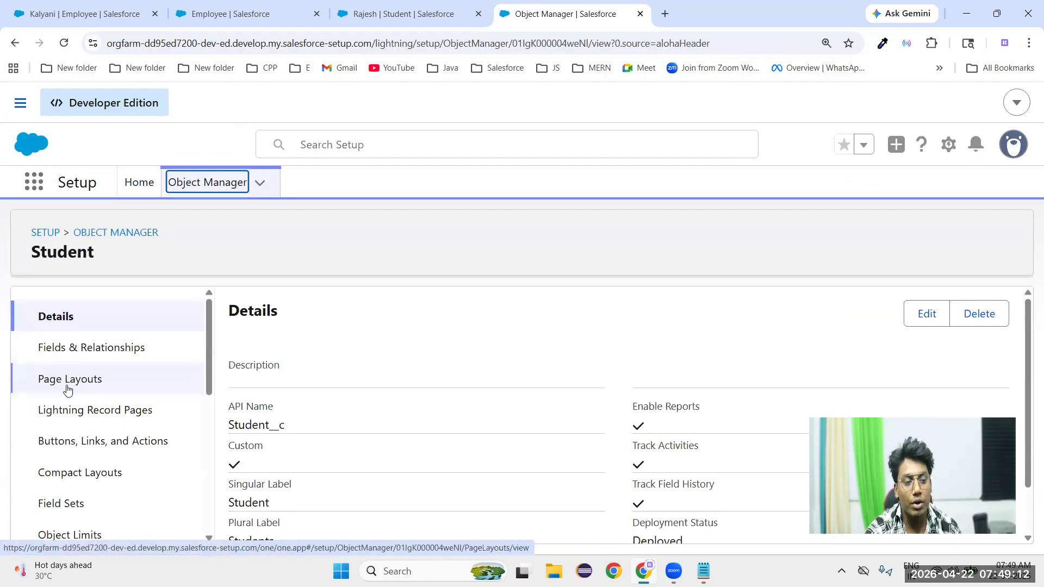
{"action": "left_click", "coordinate": [112, 351]}
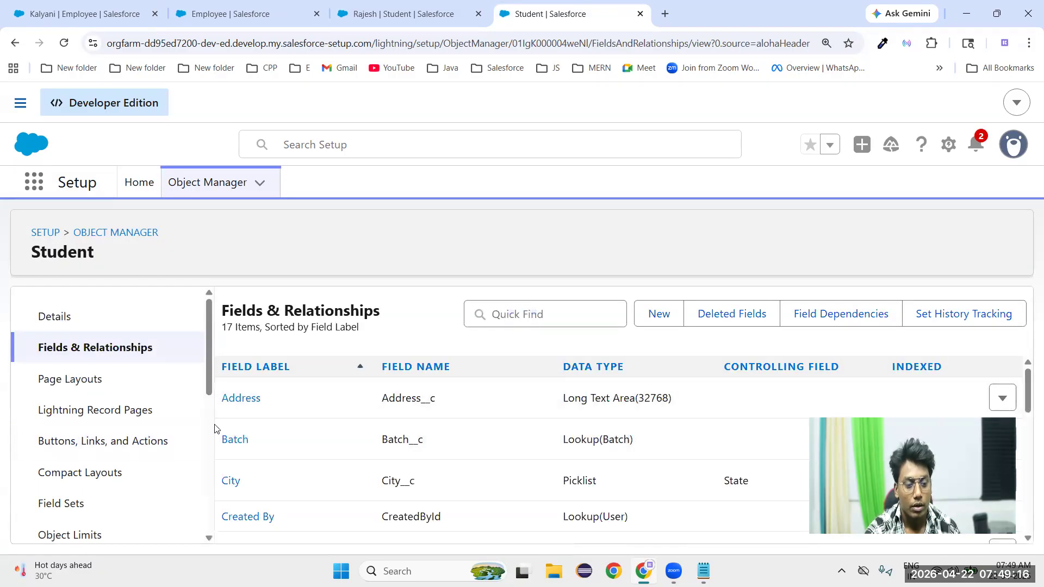
{"action": "left_click", "coordinate": [239, 440]}
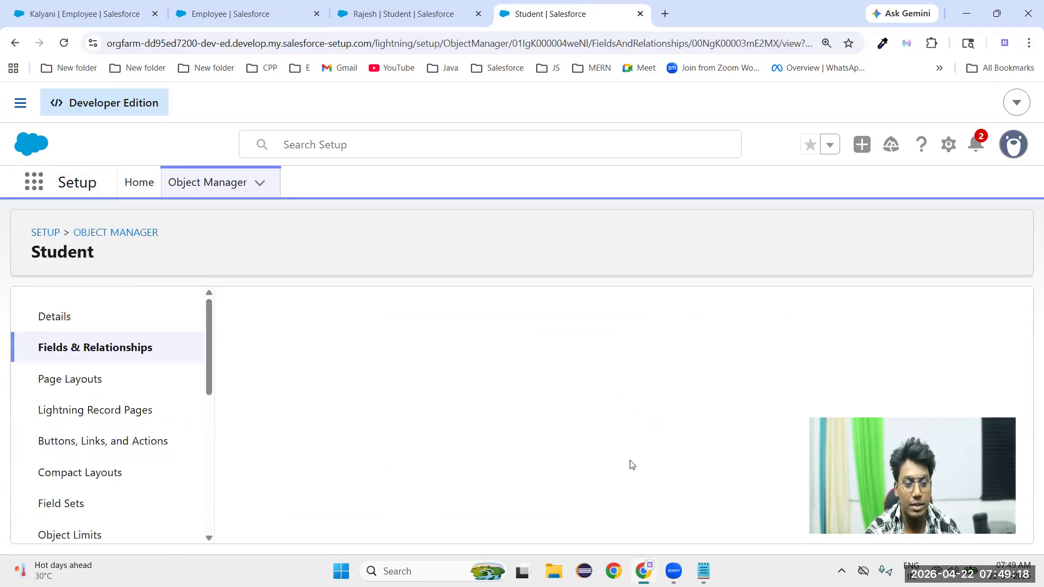
{"action": "scroll", "coordinate": [536, 452], "scroll_direction": "down", "scroll_amount": 4}
{"action": "scroll", "coordinate": [527, 471], "scroll_direction": "up", "scroll_amount": 4}
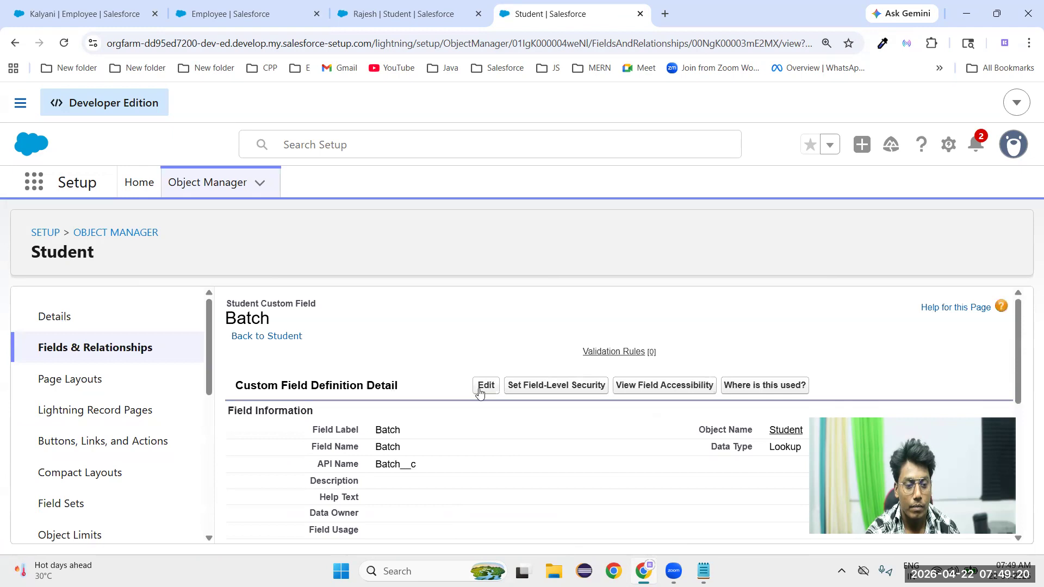
- Edit the Batch field to not allow deletion of a lookup record that is part of the relationship, and save it
{"action": "left_click", "coordinate": [487, 390]}
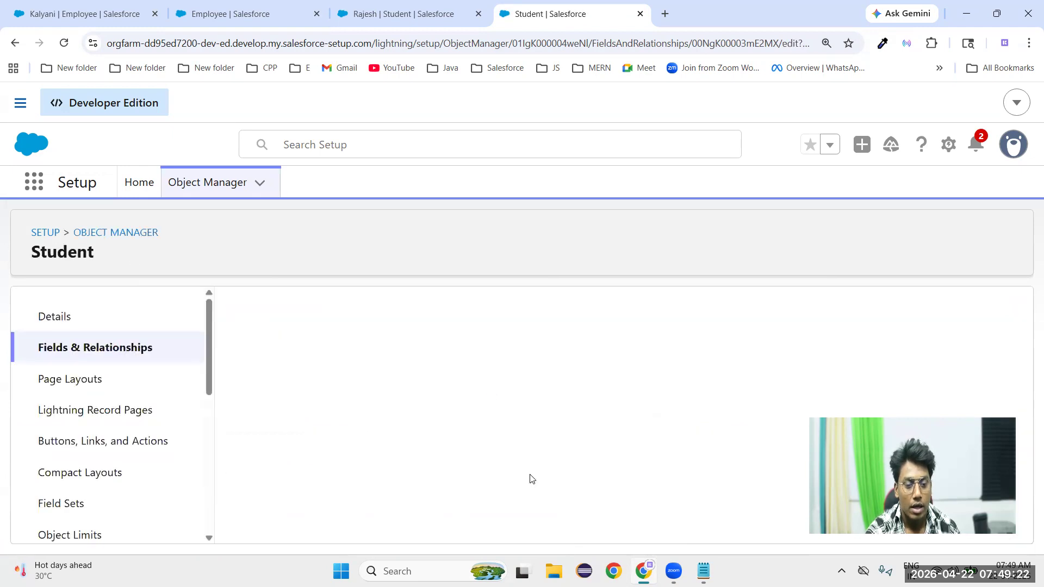
{"action": "scroll", "coordinate": [531, 478], "scroll_direction": "down", "scroll_amount": 5}
{"action": "scroll", "coordinate": [473, 438], "scroll_direction": "down", "scroll_amount": 3}
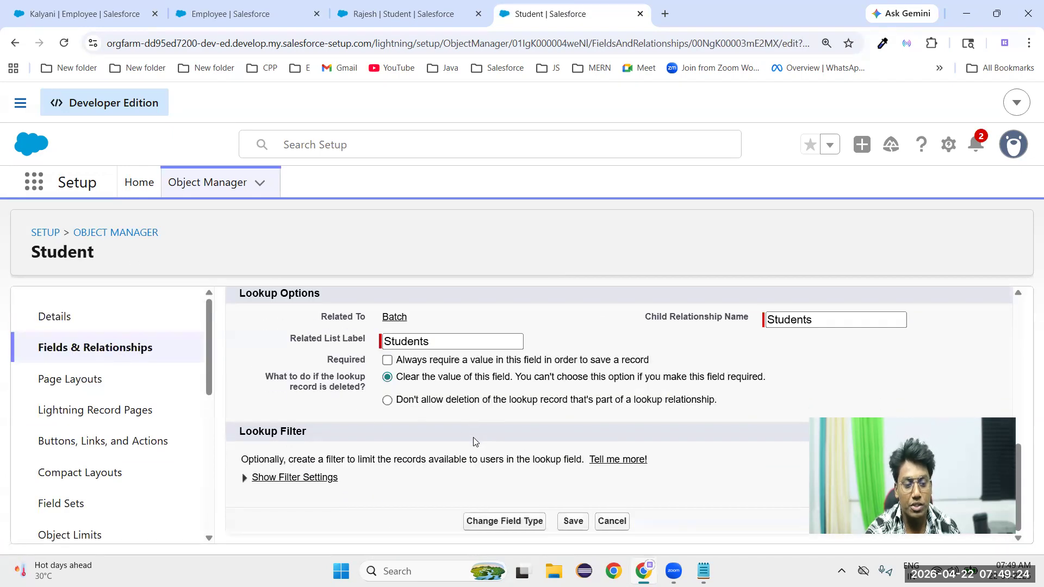
{"action": "left_click", "coordinate": [387, 400]}
{"action": "left_click", "coordinate": [572, 522]}
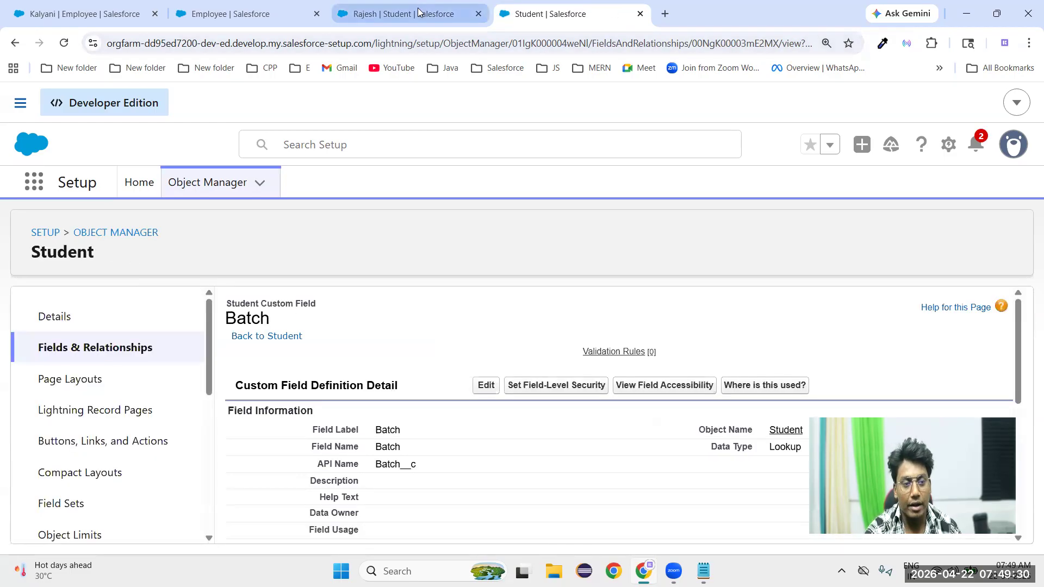
- Find Batches in the App Launcher, open it in a new browser tab, and open the Batch Id - 001 record
{"action": "left_click", "coordinate": [37, 187]}
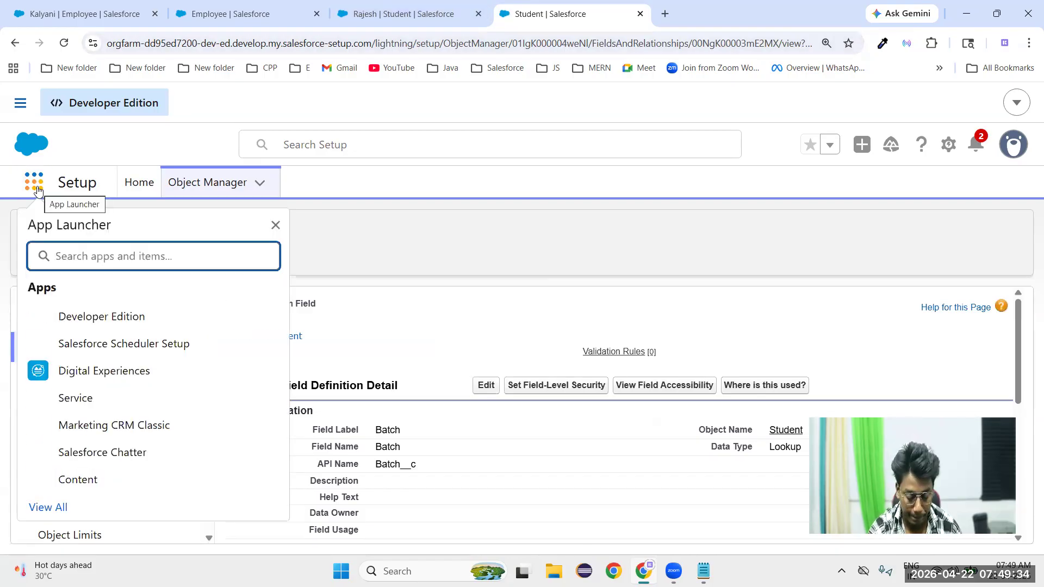
{"action": "type", "text": "bat"}
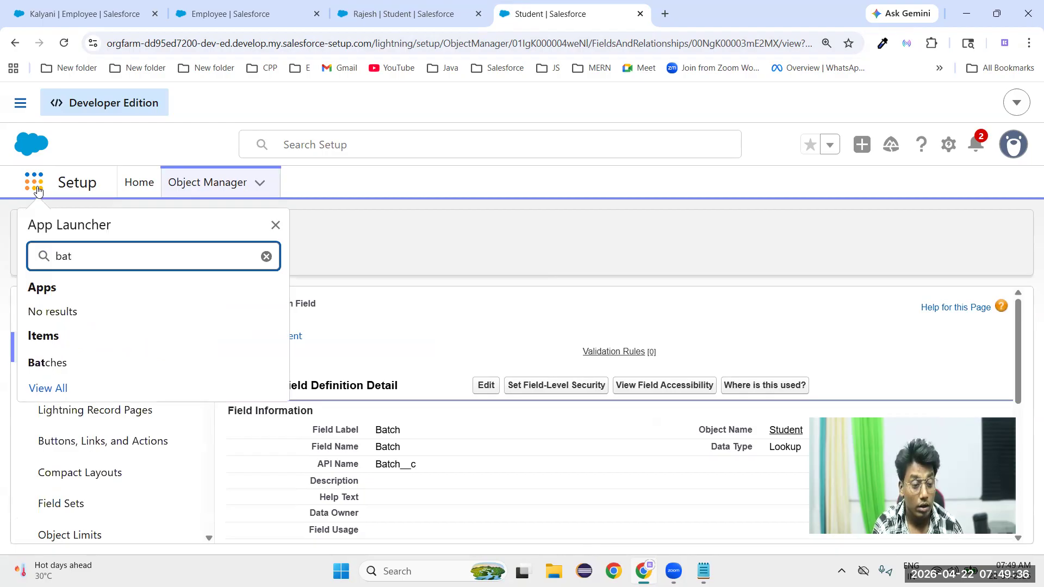
{"action": "type", "text": "ch"}
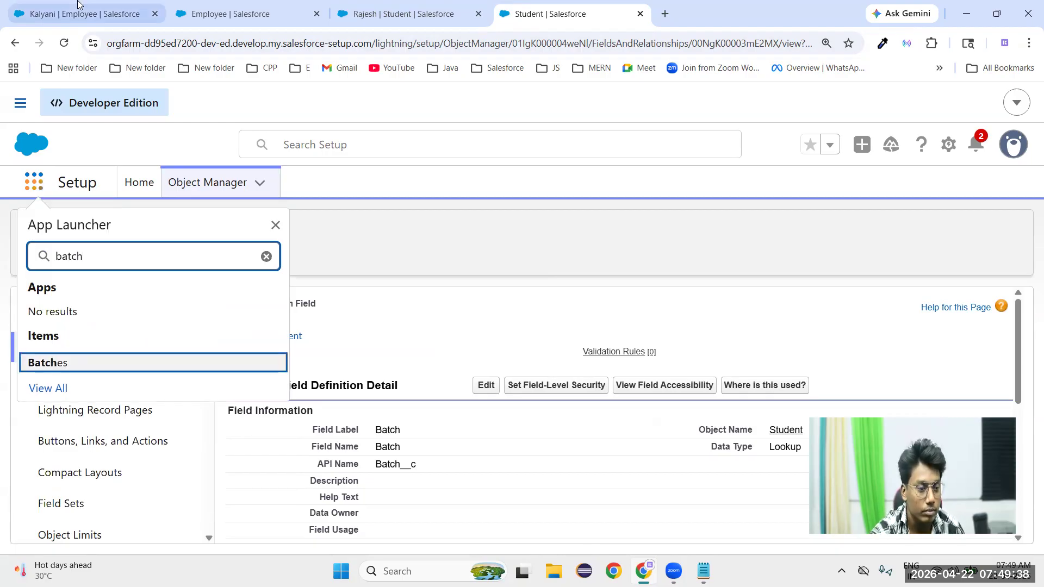
{"action": "right_click", "coordinate": [49, 364]}
{"action": "left_click", "coordinate": [110, 201]}
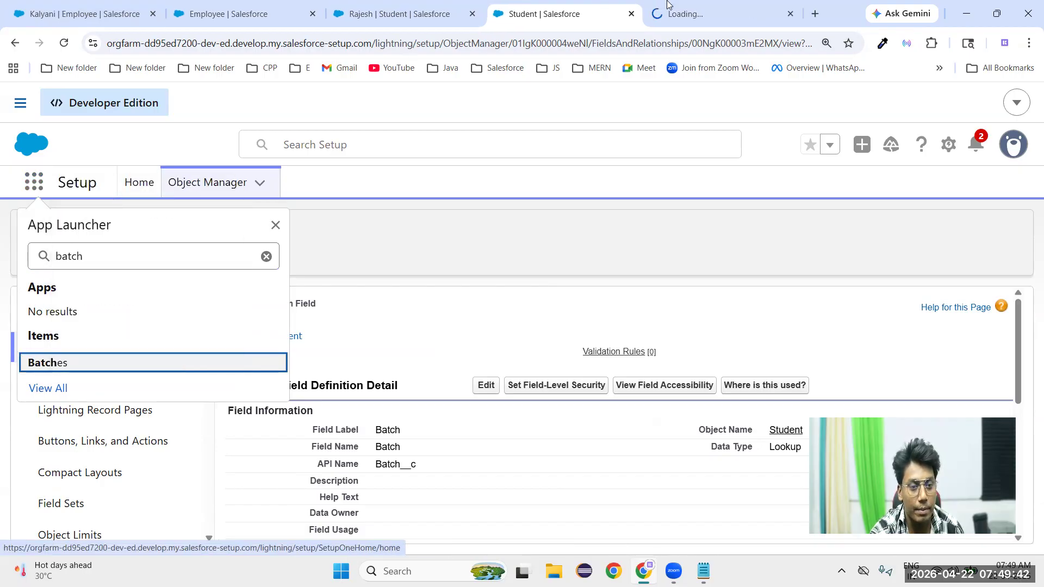
{"action": "left_click", "coordinate": [719, 11]}
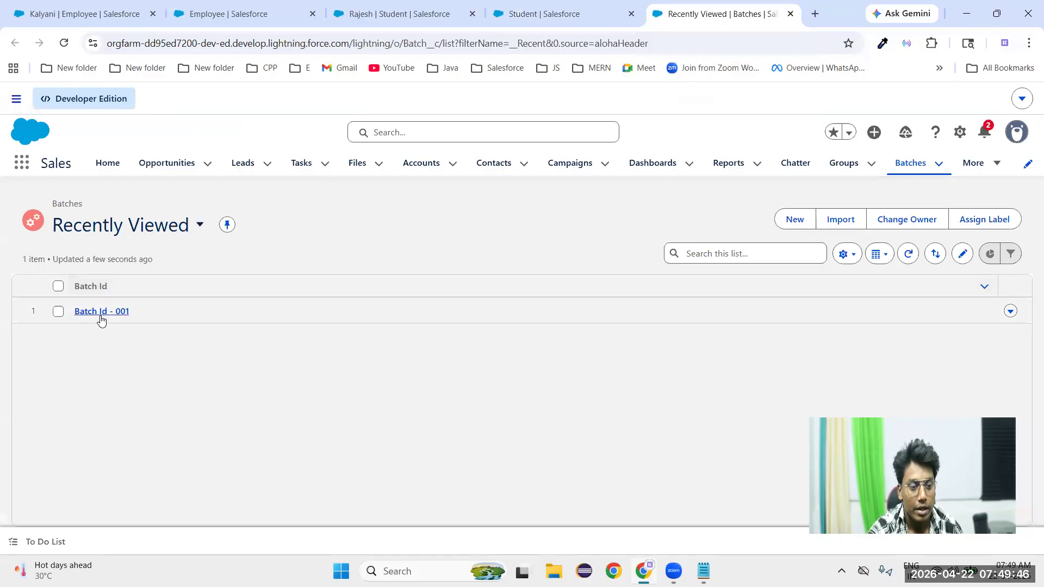
{"action": "left_click", "coordinate": [101, 311]}
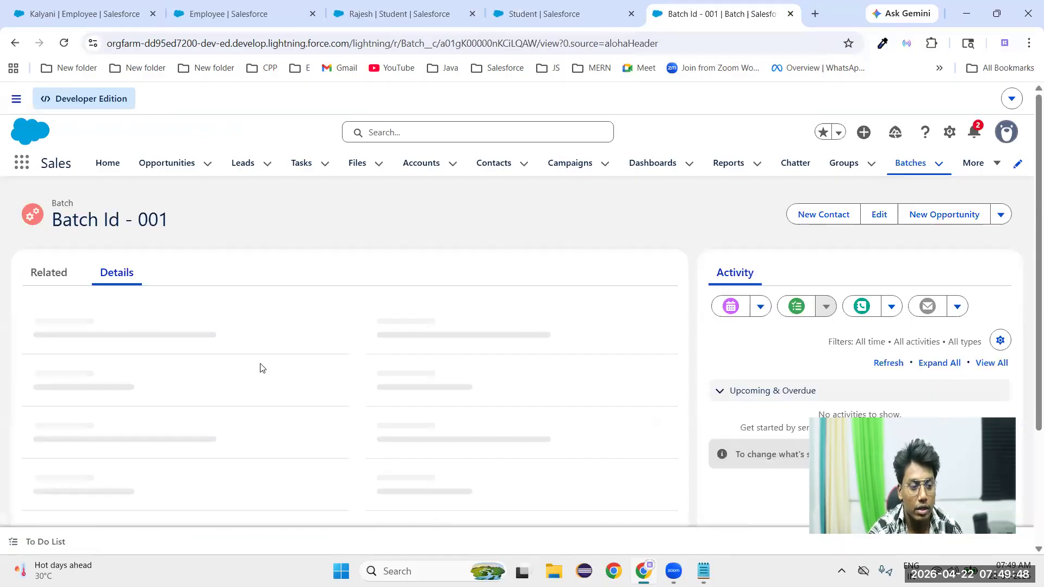
- Review the Students related list on the Batch Id - 001 record
{"action": "left_click", "coordinate": [60, 273]}
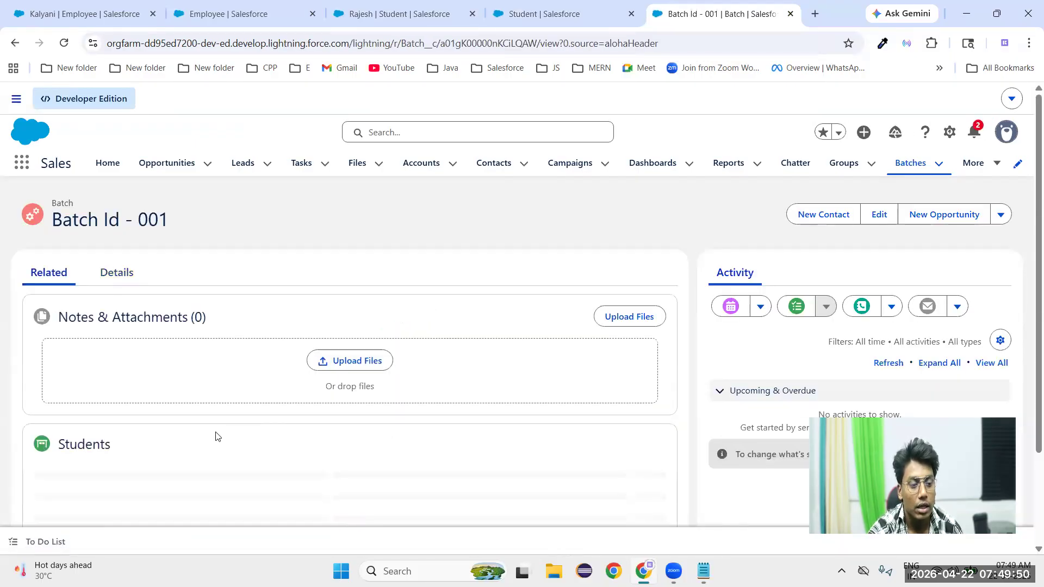
{"action": "scroll", "coordinate": [113, 492], "scroll_direction": "down", "scroll_amount": 2}
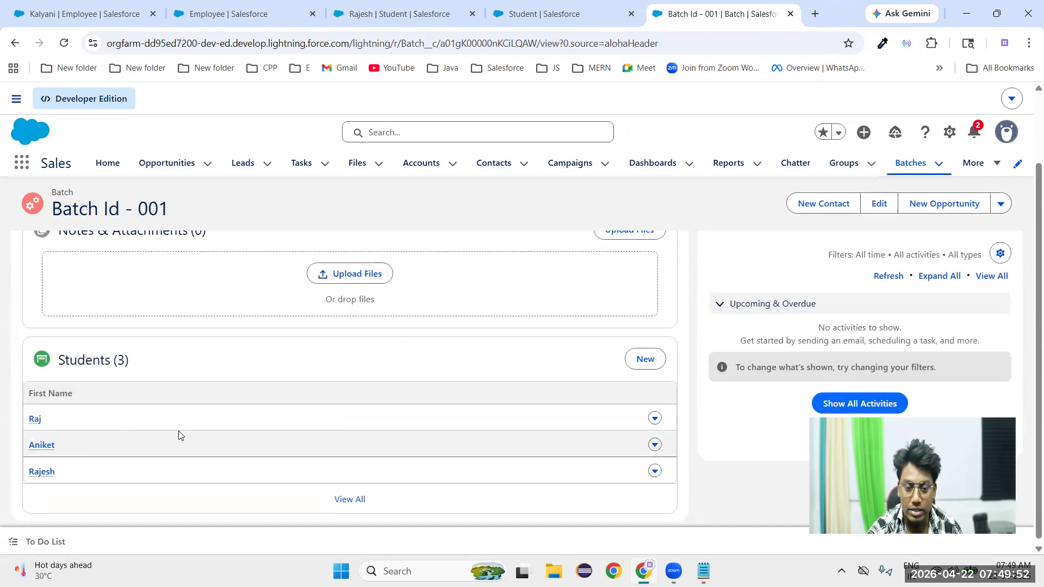
{"action": "scroll", "coordinate": [180, 432], "scroll_direction": "up", "scroll_amount": 2}
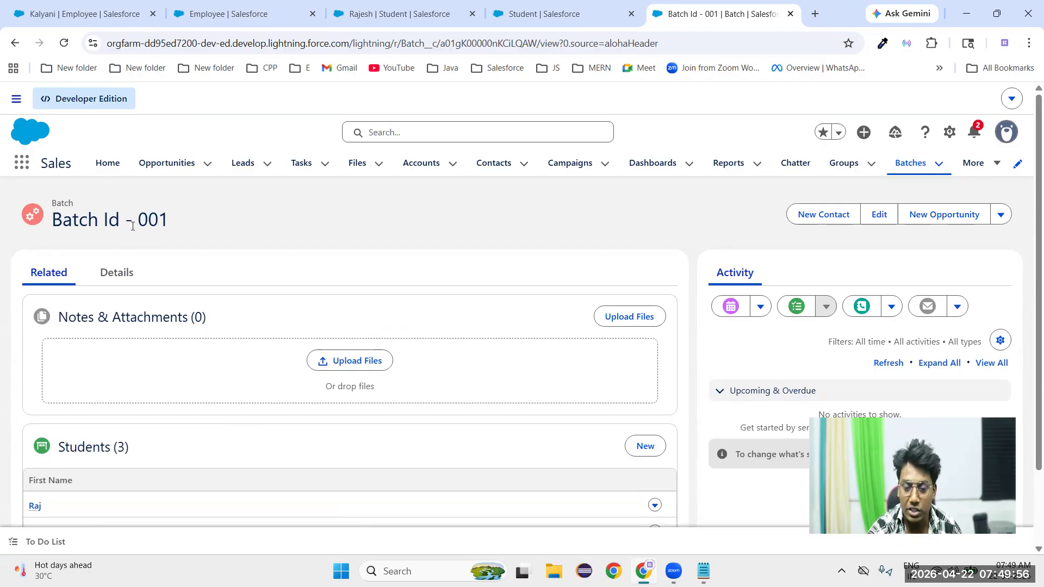
{"action": "scroll", "coordinate": [133, 226], "scroll_direction": "down", "scroll_amount": 2}
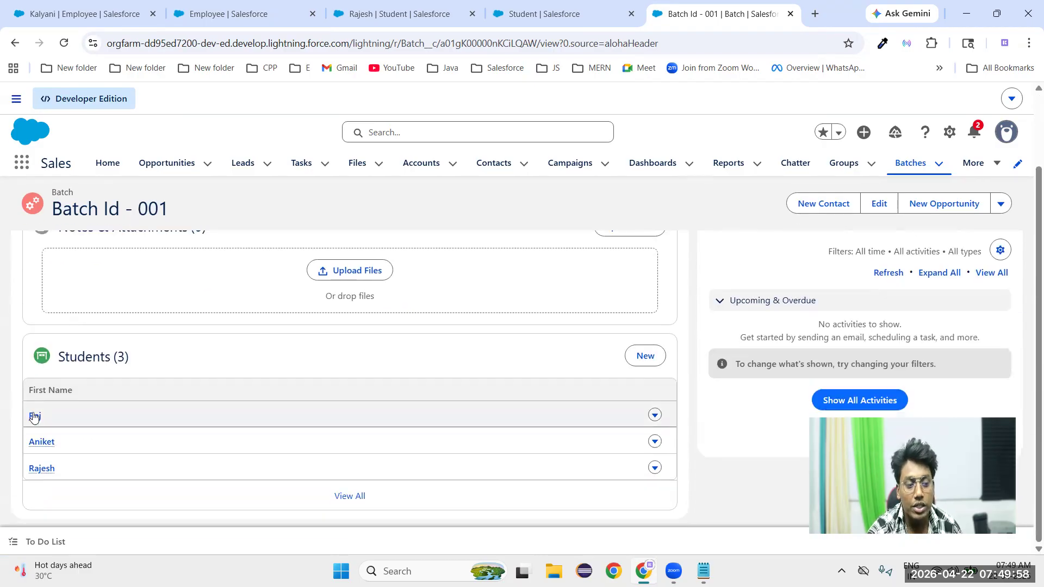
{"action": "mouse_move", "coordinate": [33, 418]}
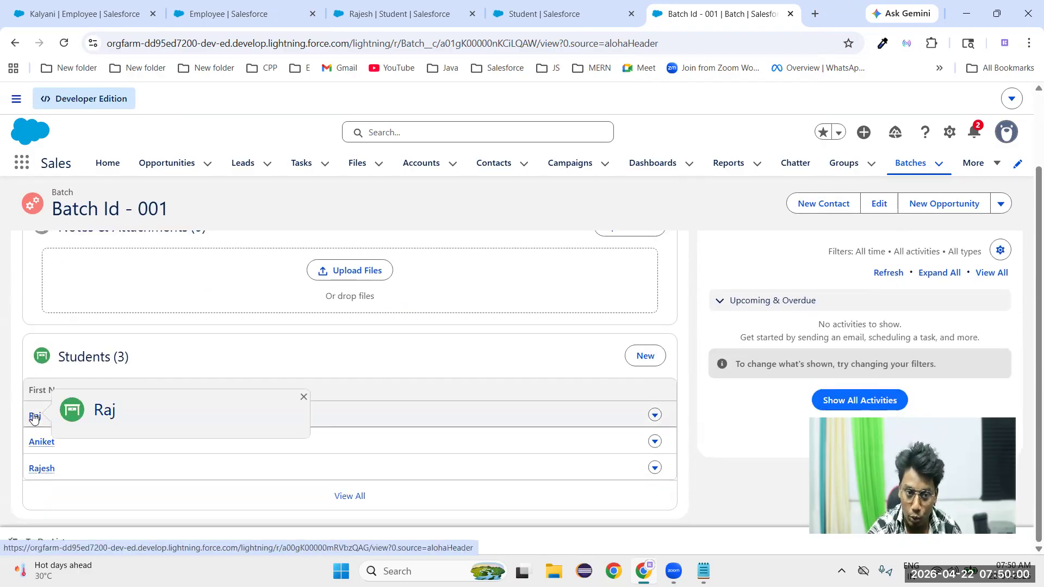
- Open the second listed student's record in a new browser tab and check its Batch field
{"action": "right_click", "coordinate": [52, 442]}
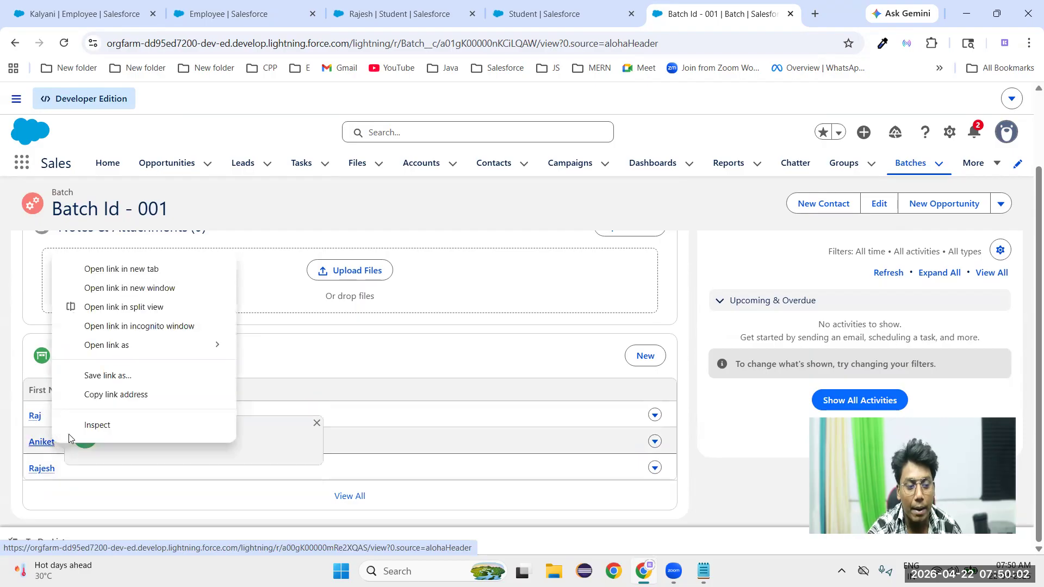
{"action": "left_click", "coordinate": [106, 276]}
{"action": "left_click", "coordinate": [729, 14]}
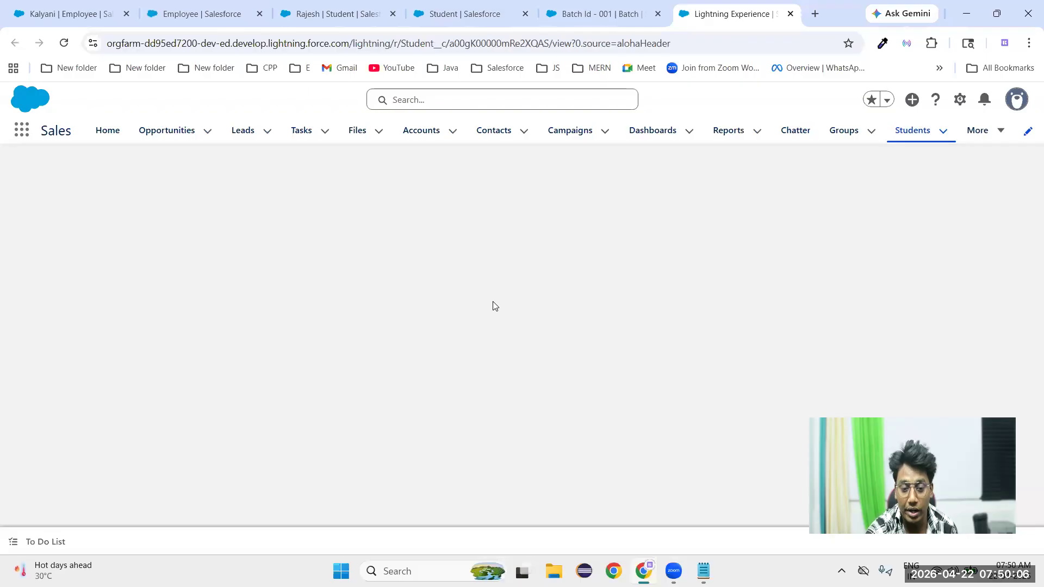
{"action": "scroll", "coordinate": [242, 454], "scroll_direction": "down", "scroll_amount": 5}
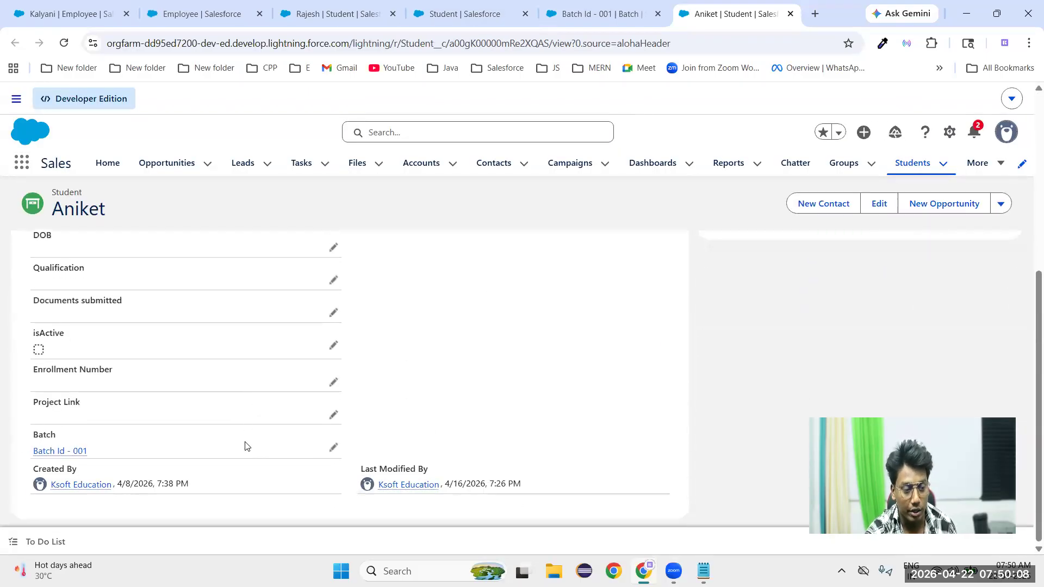
{"action": "mouse_move", "coordinate": [75, 461]}
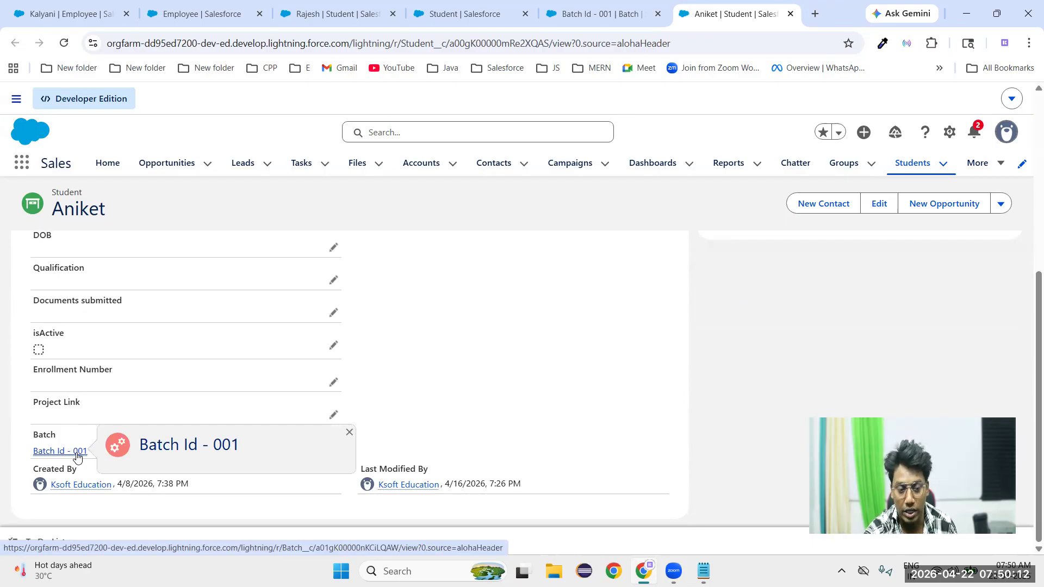
- Review the remaining fields on the open student record and return to the Batch Id - 001 record
{"action": "scroll", "coordinate": [473, 377], "scroll_direction": "up", "scroll_amount": 2}
{"action": "scroll", "coordinate": [473, 377], "scroll_direction": "down", "scroll_amount": 1}
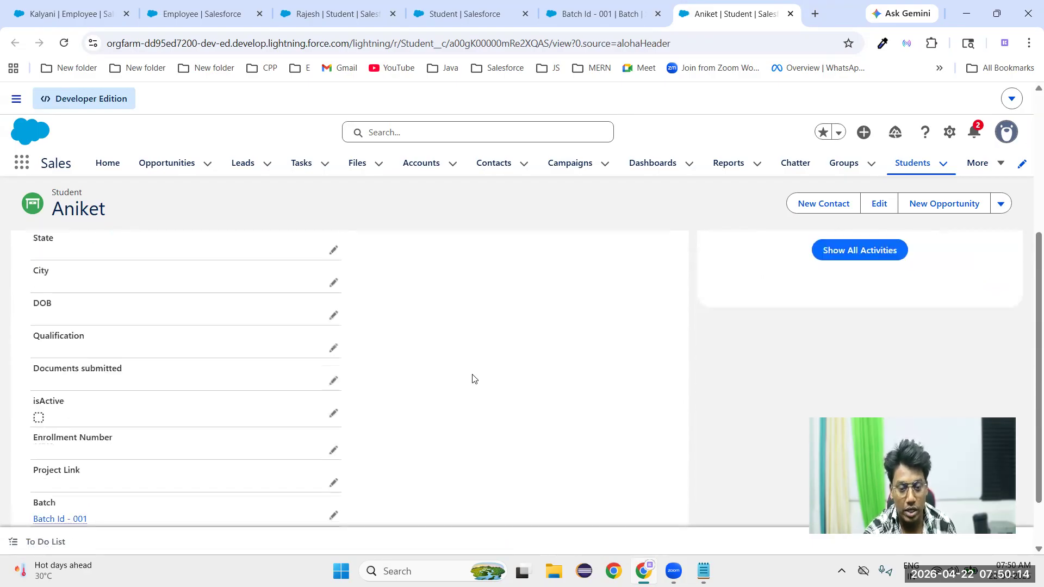
{"action": "scroll", "coordinate": [137, 311], "scroll_direction": "down", "scroll_amount": 1}
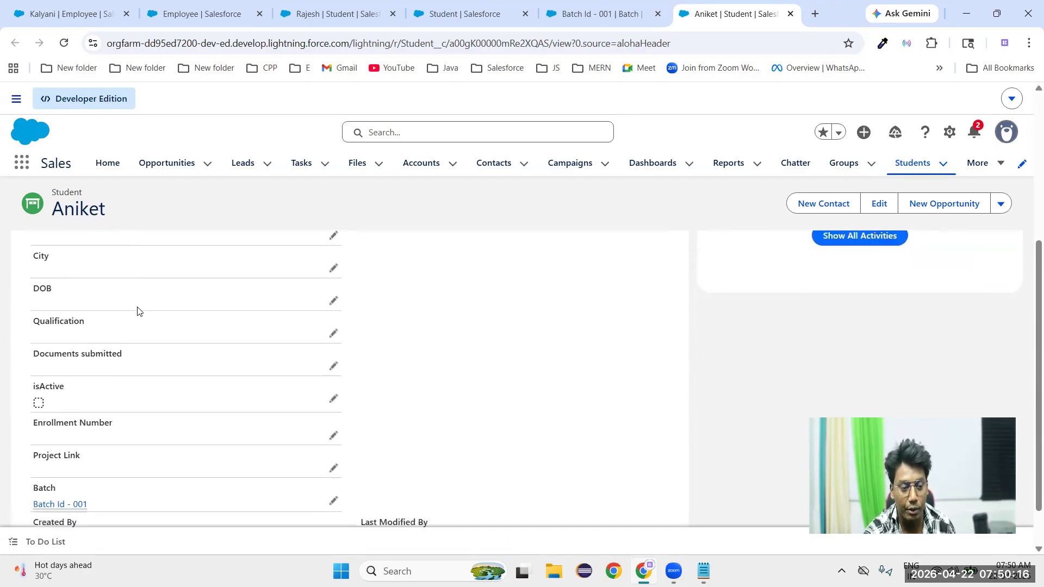
{"action": "scroll", "coordinate": [546, 255], "scroll_direction": "up", "scroll_amount": 3}
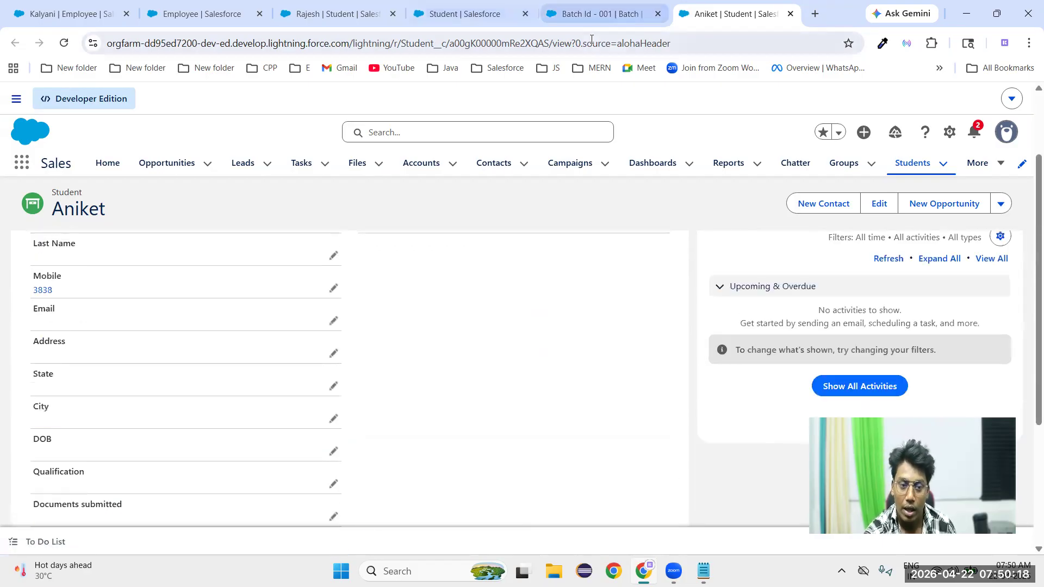
{"action": "left_click", "coordinate": [601, 13]}
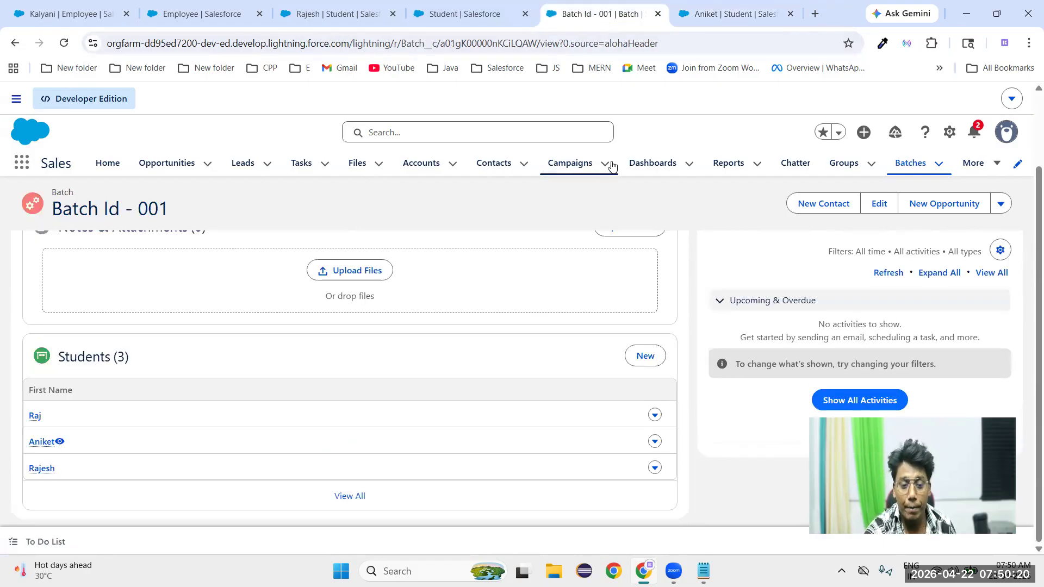
{"action": "scroll", "coordinate": [596, 276], "scroll_direction": "up", "scroll_amount": 1}
{"action": "scroll", "coordinate": [597, 275], "scroll_direction": "up", "scroll_amount": 1}
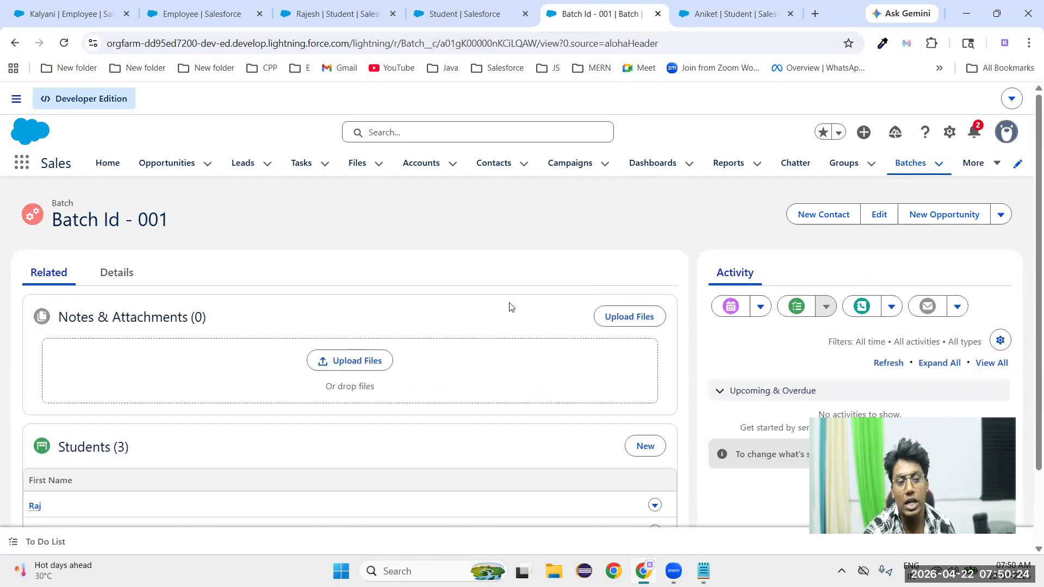
- Try to delete the Batch Id - 001 record, read the resulting message, and close it
{"action": "triple_click", "coordinate": [96, 216]}
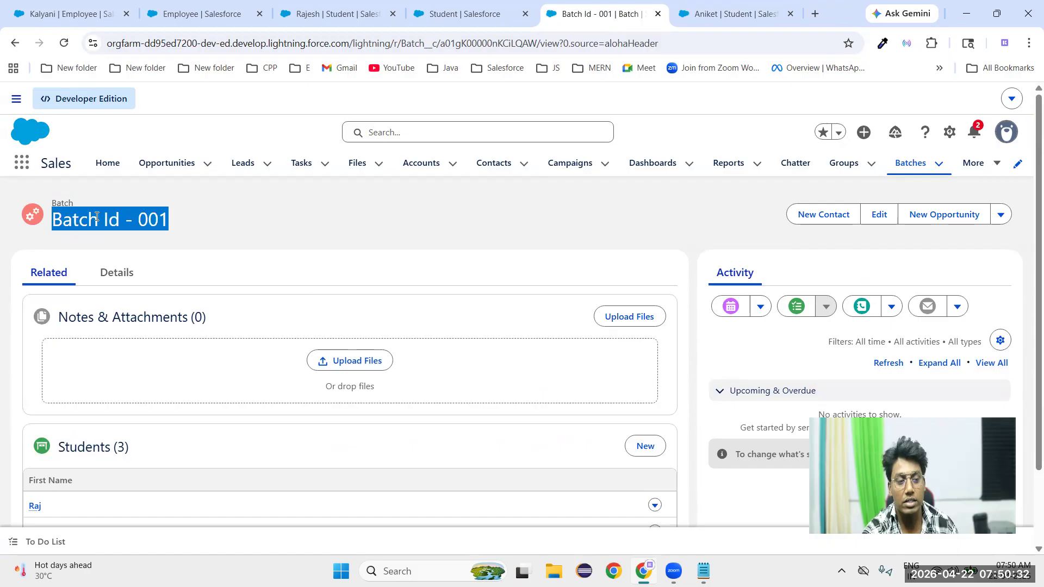
{"action": "left_click", "coordinate": [368, 235]}
{"action": "left_click", "coordinate": [1001, 214]}
{"action": "left_click", "coordinate": [956, 284]}
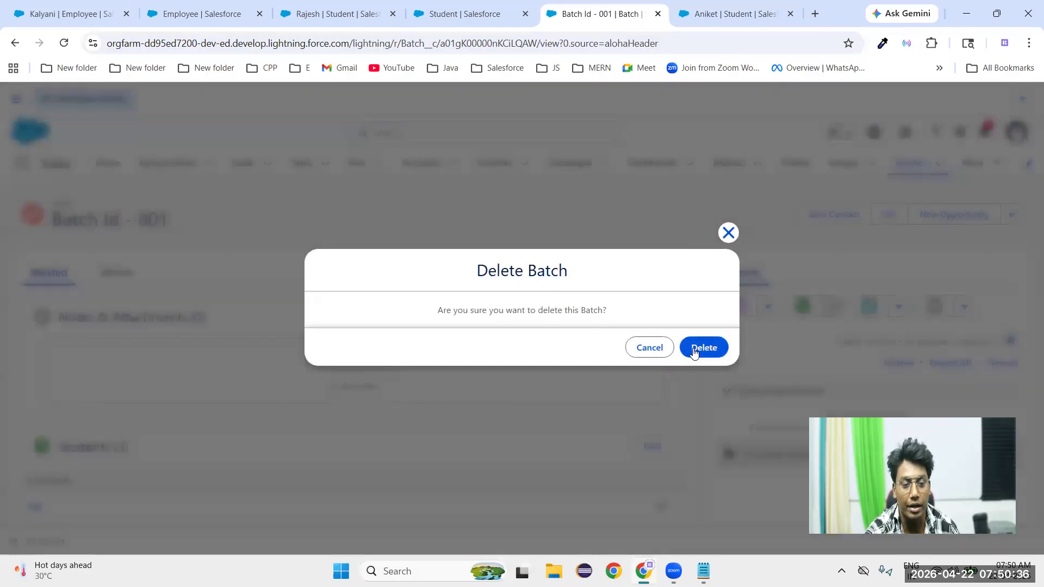
{"action": "left_click", "coordinate": [695, 351]}
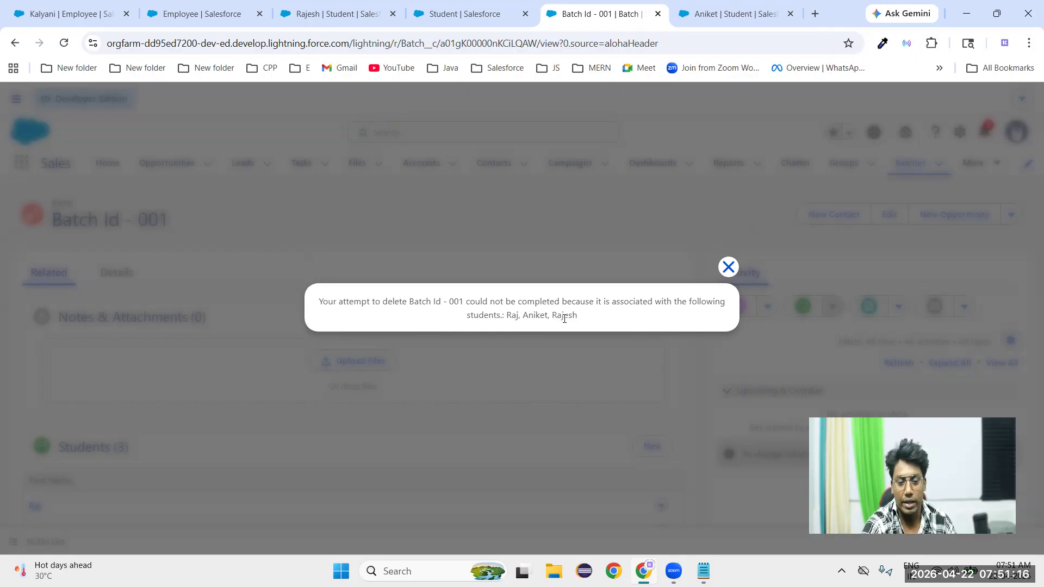
{"action": "left_click_drag", "start_coordinate": [588, 317], "coordinate": [303, 303]}
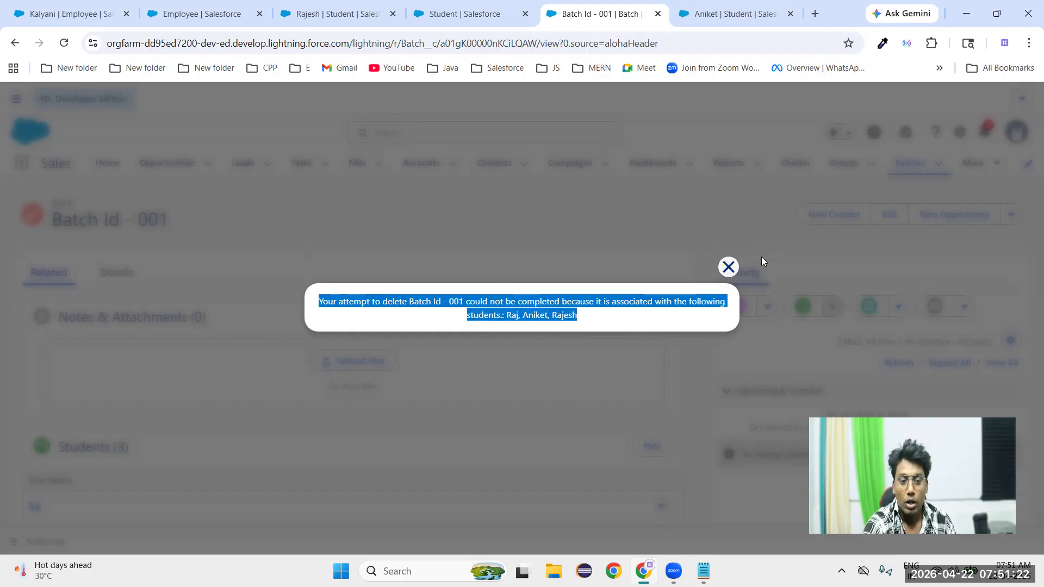
{"action": "left_click", "coordinate": [730, 272]}
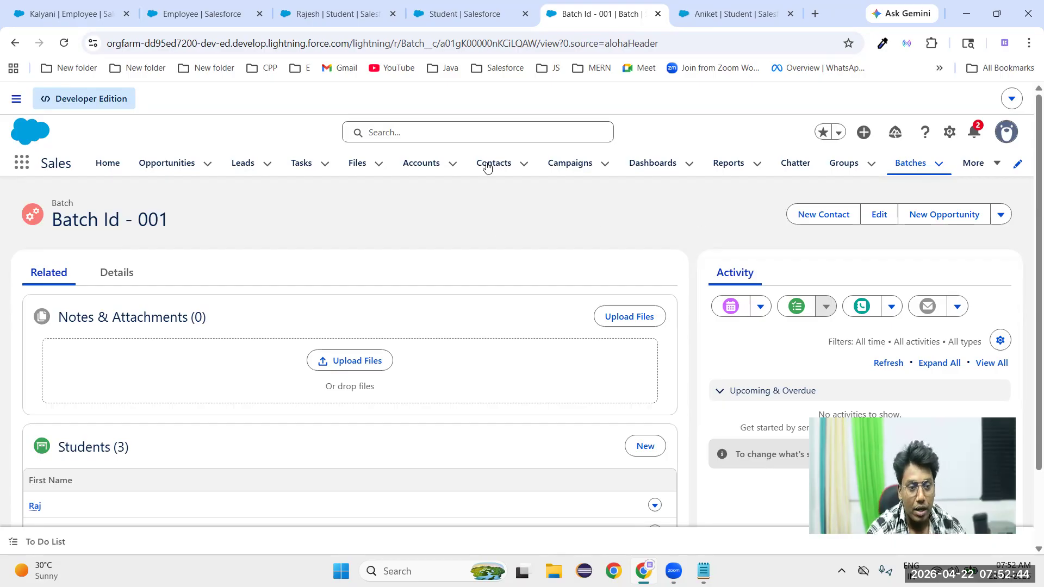
- Start a new Student record from the Students list, view the Batch lookup's choices, and close the form without saving
{"action": "left_click", "coordinate": [336, 22]}
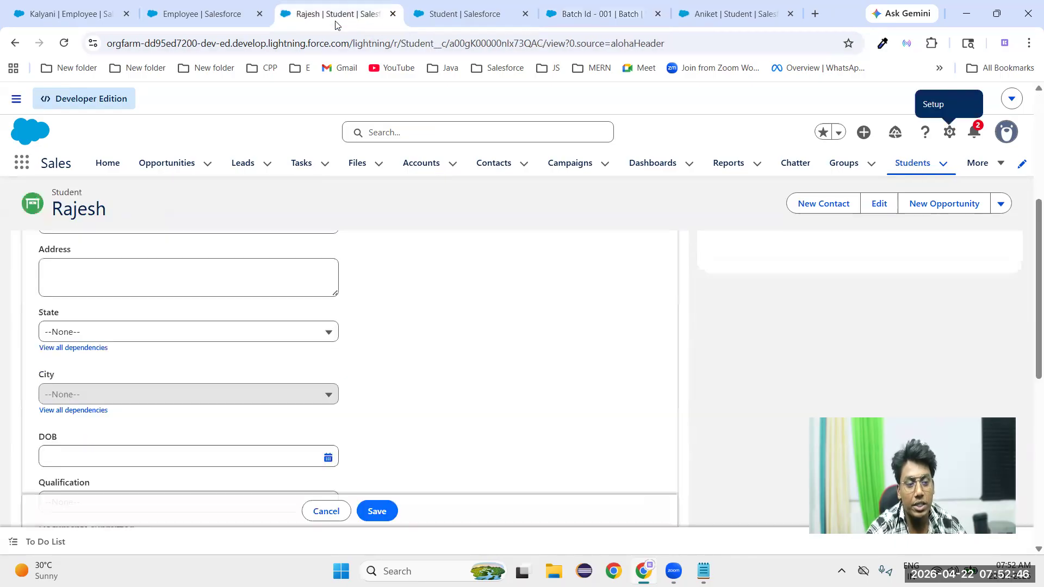
{"action": "scroll", "coordinate": [478, 315], "scroll_direction": "up", "scroll_amount": 5}
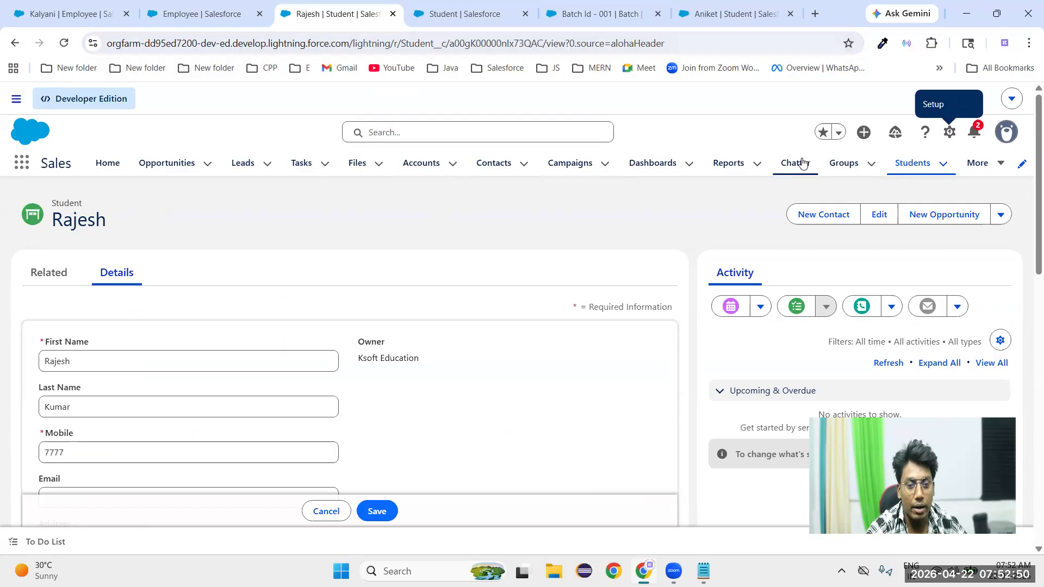
{"action": "left_click", "coordinate": [913, 164]}
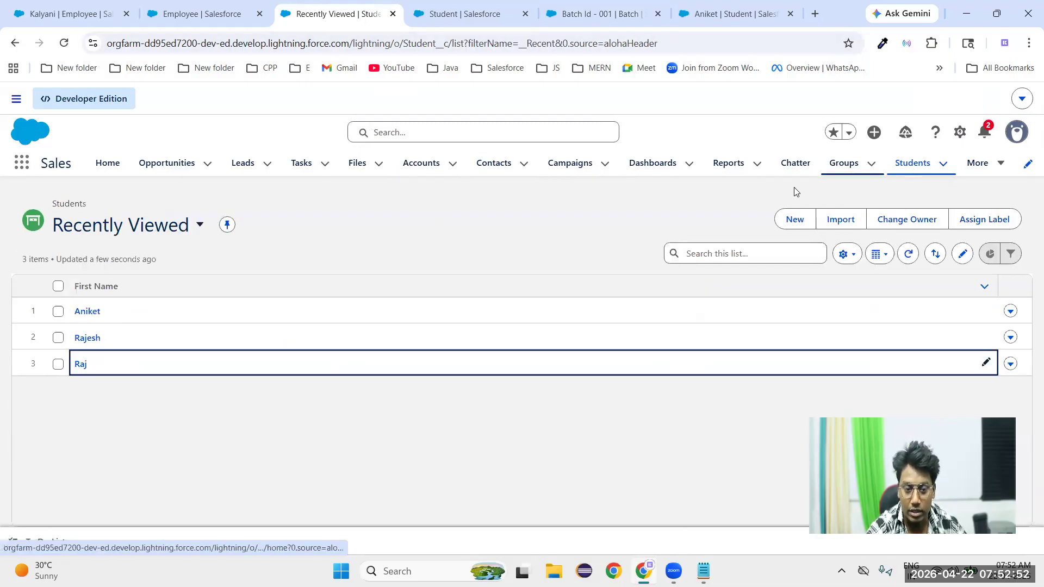
{"action": "left_click", "coordinate": [799, 218]}
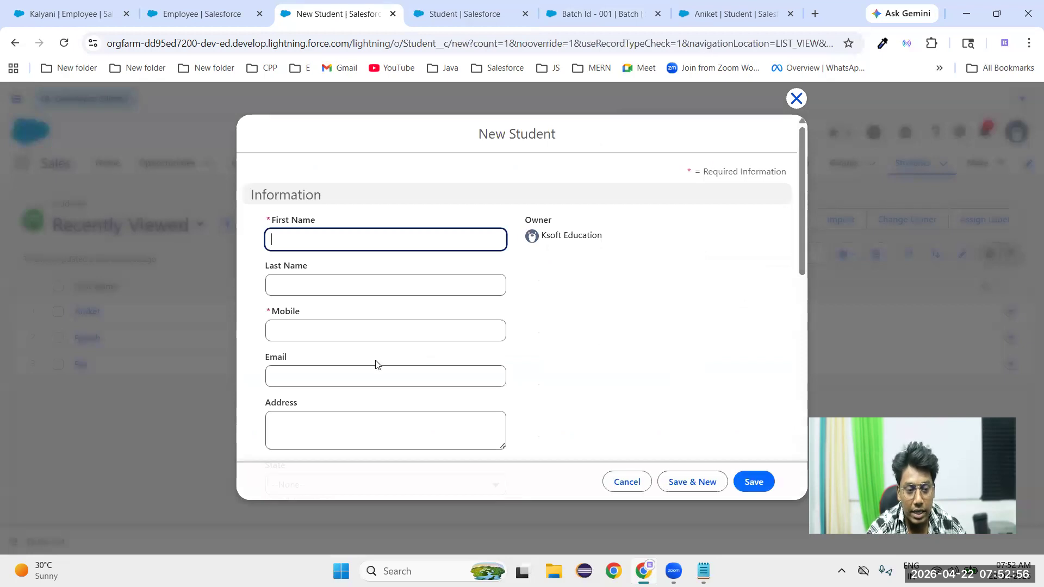
{"action": "scroll", "coordinate": [377, 364], "scroll_direction": "down", "scroll_amount": 10}
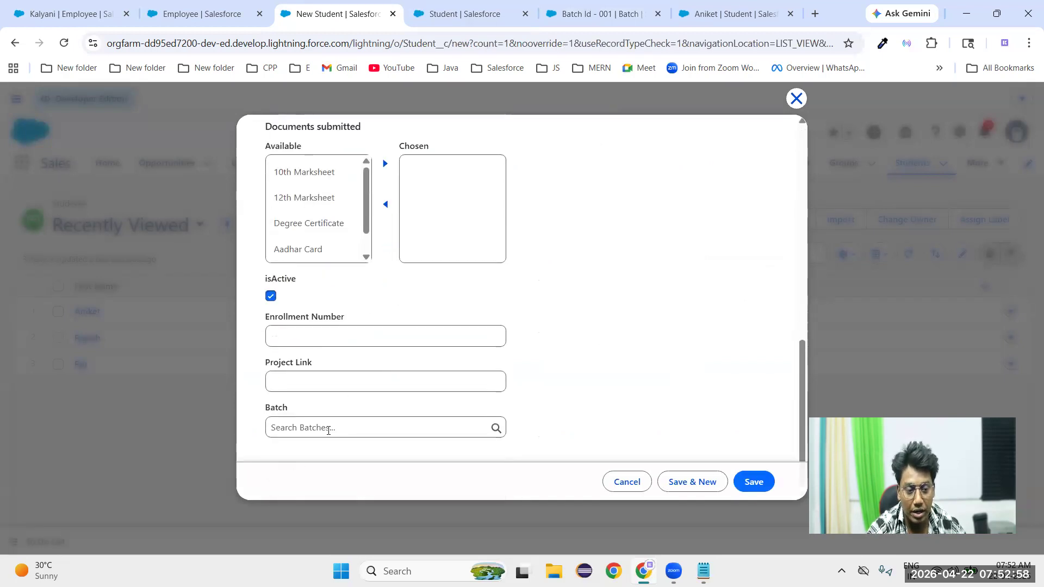
{"action": "left_click", "coordinate": [327, 428]}
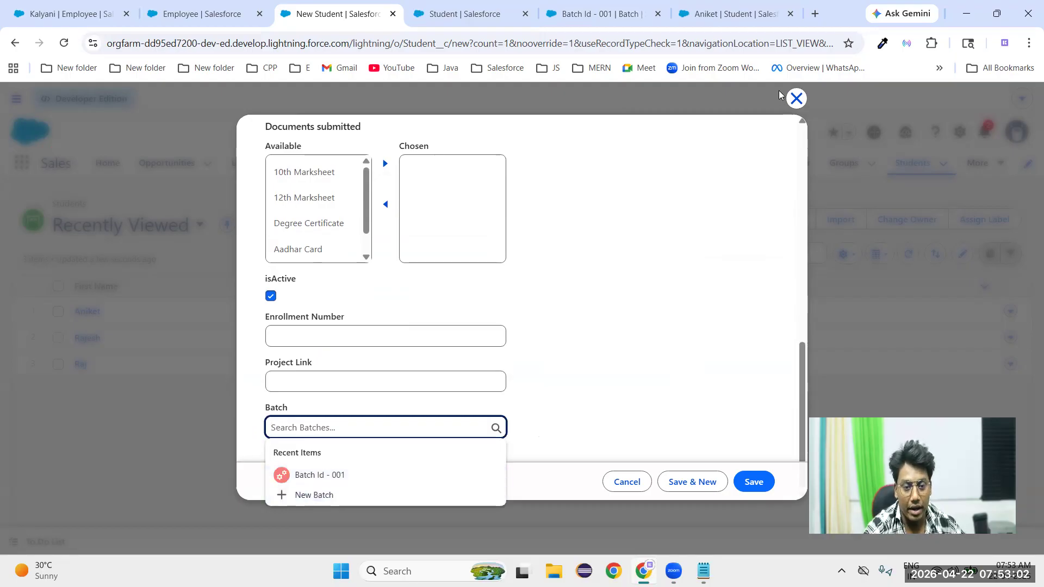
{"action": "left_click", "coordinate": [796, 98]}
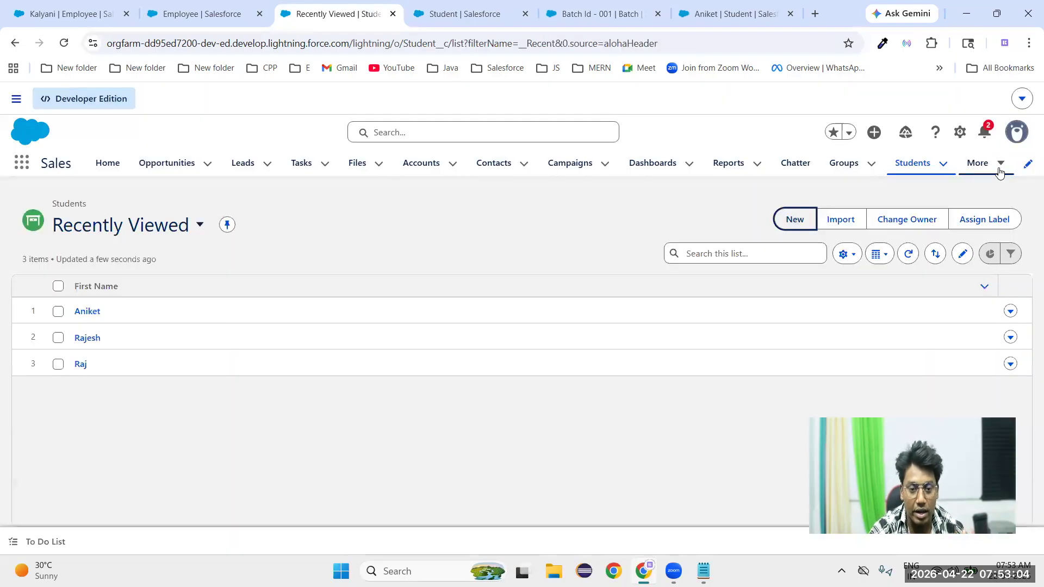
- Start a new Employee record from the Employees list and view the choices of its Department field
{"action": "left_click", "coordinate": [190, 14]}
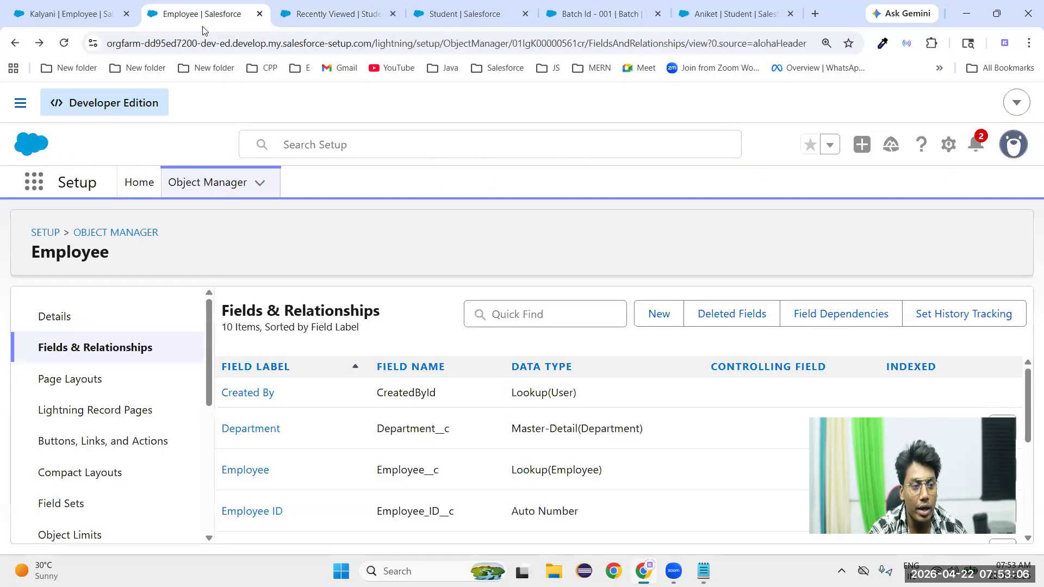
{"action": "left_click", "coordinate": [84, 11]}
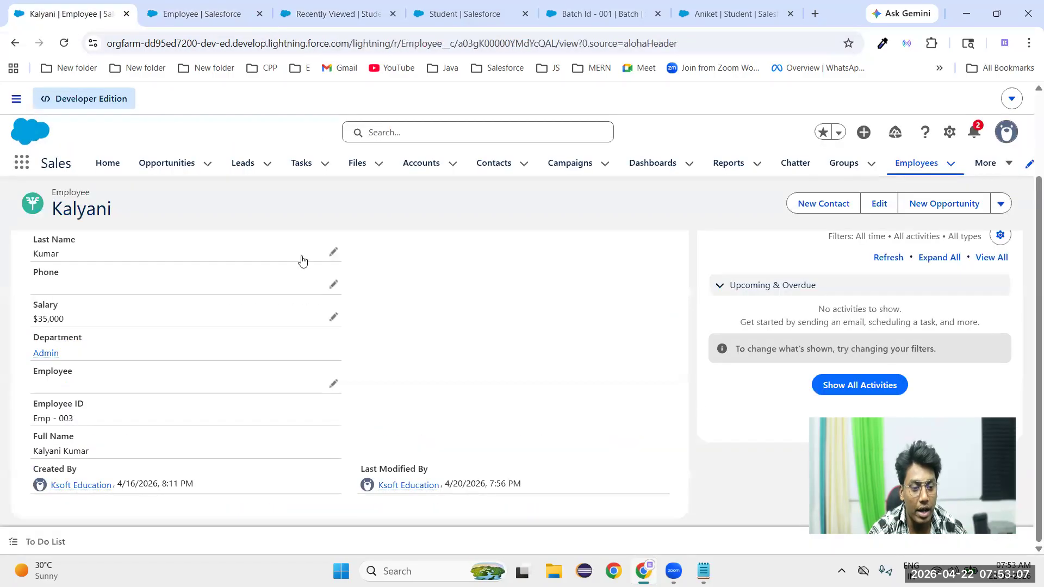
{"action": "left_click", "coordinate": [908, 164]}
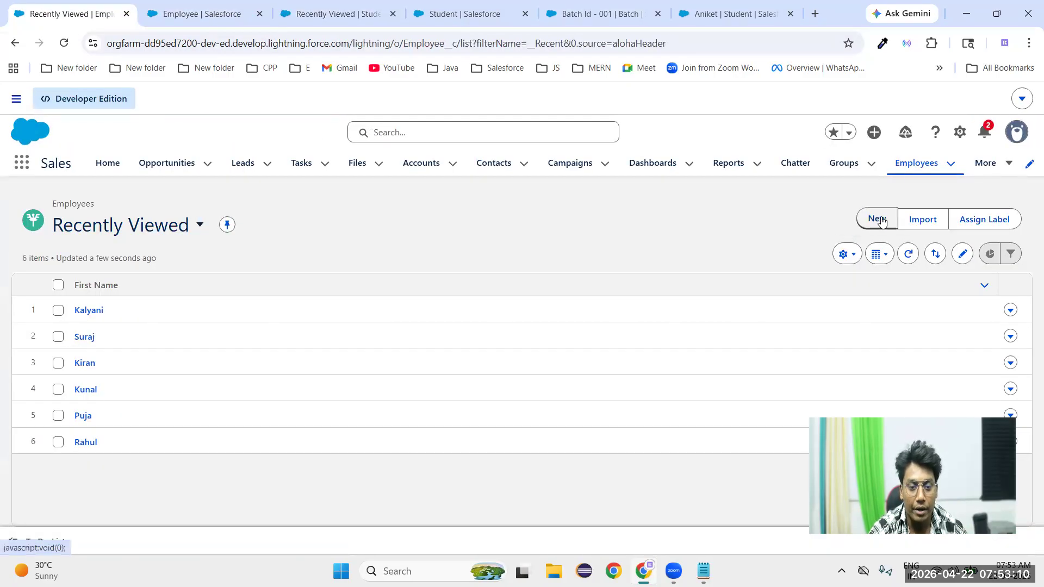
{"action": "left_click", "coordinate": [880, 221]}
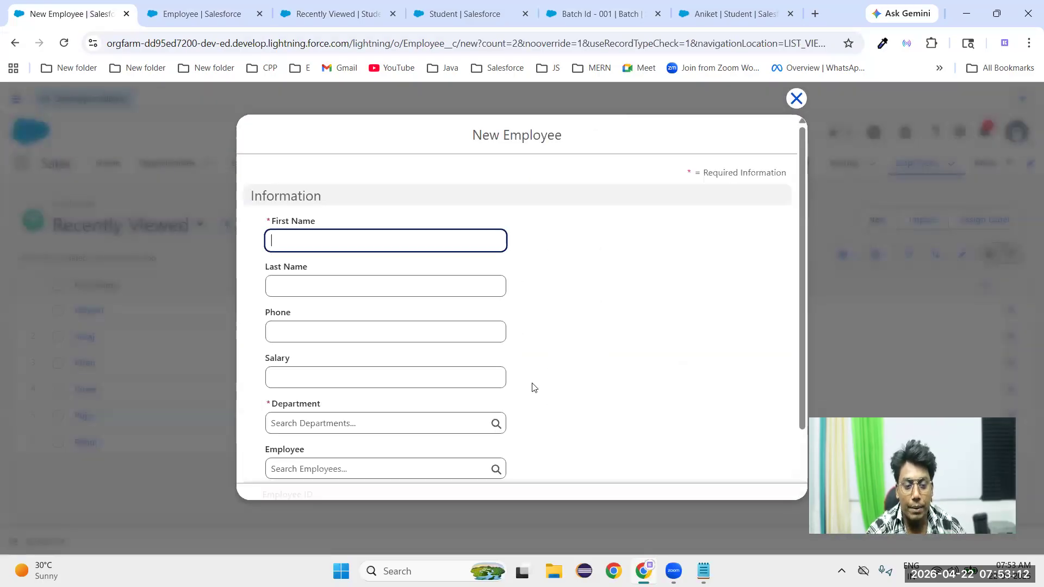
{"action": "scroll", "coordinate": [520, 385], "scroll_direction": "down", "scroll_amount": 2}
{"action": "left_click", "coordinate": [338, 348]}
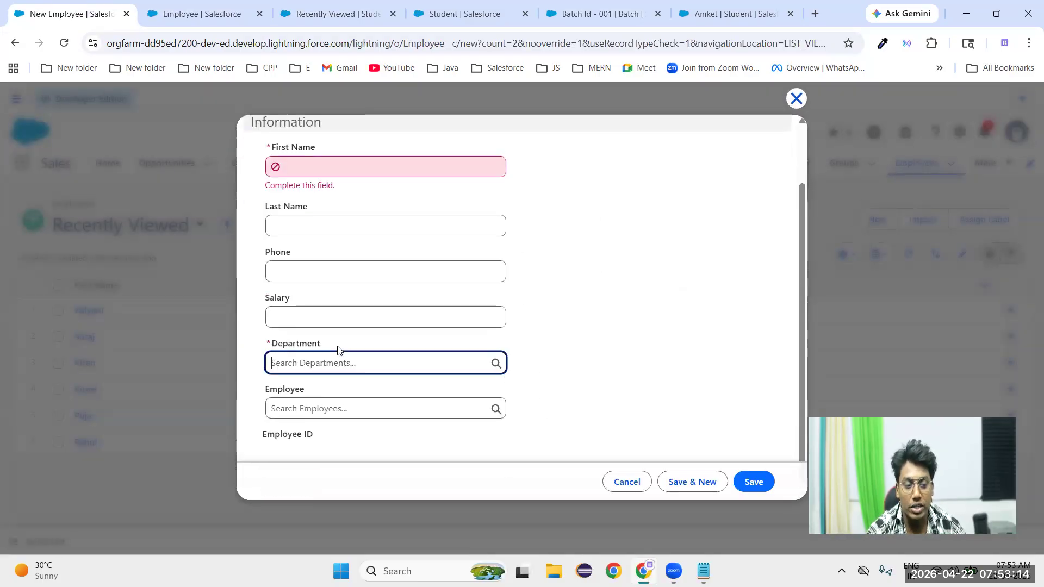
{"action": "left_click", "coordinate": [335, 363]}
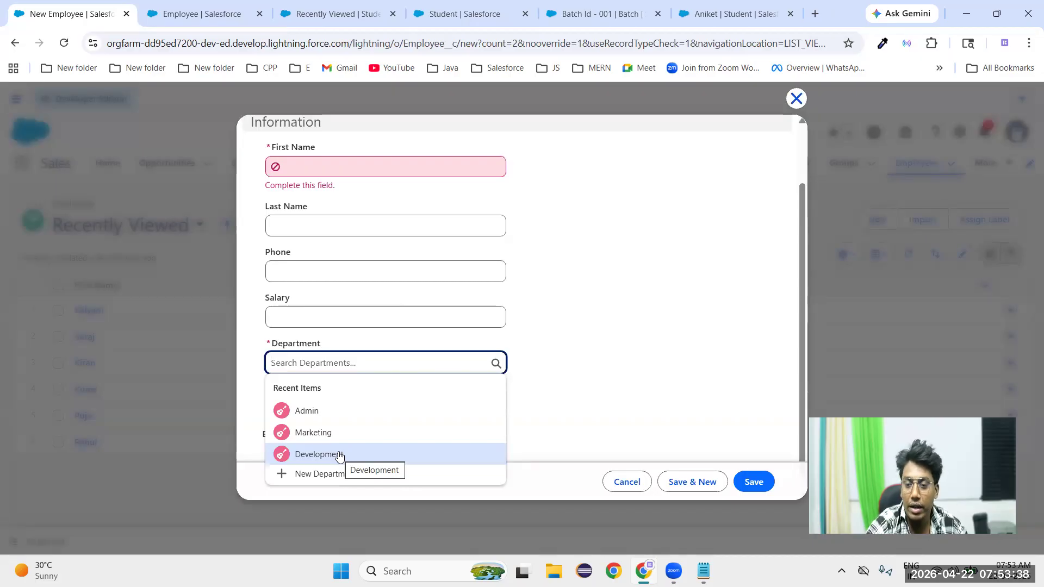
- Compare the Department and Employee fields in the new employee form, checking their choices, and close the form without saving
{"action": "scroll", "coordinate": [366, 298], "scroll_direction": "up", "scroll_amount": 2}
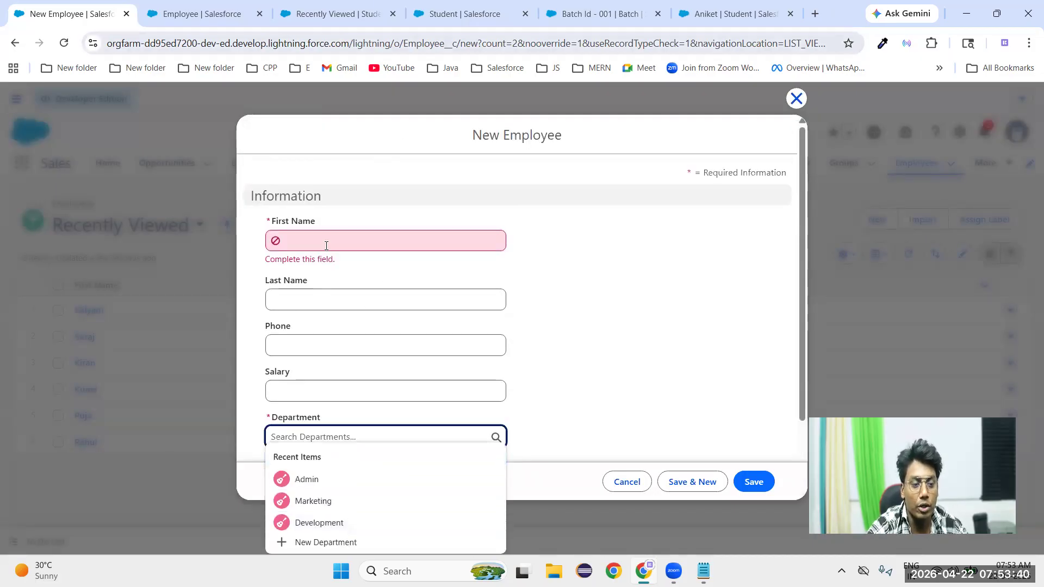
{"action": "left_click", "coordinate": [526, 368]}
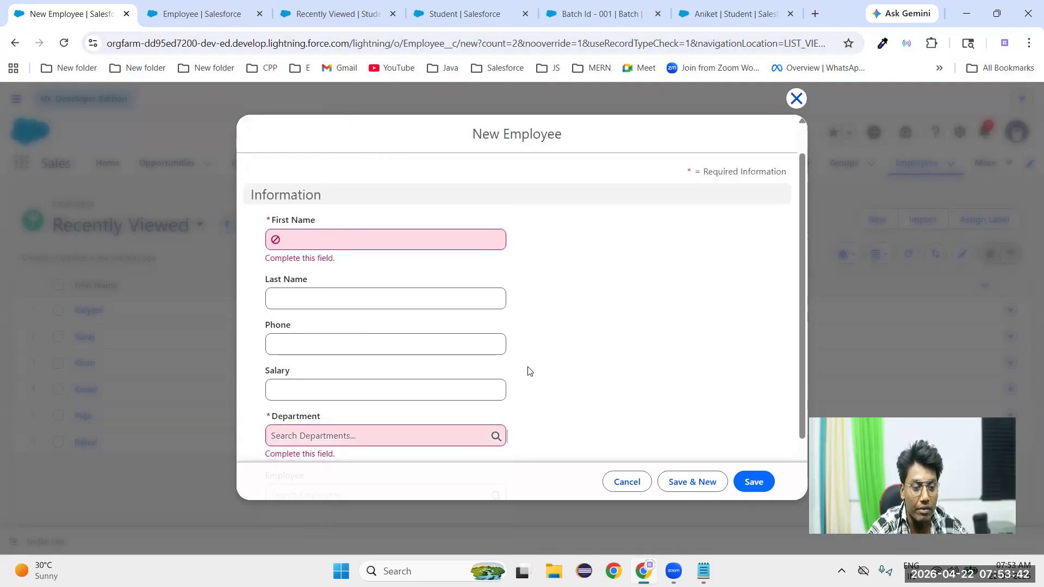
{"action": "scroll", "coordinate": [526, 368], "scroll_direction": "down", "scroll_amount": 2}
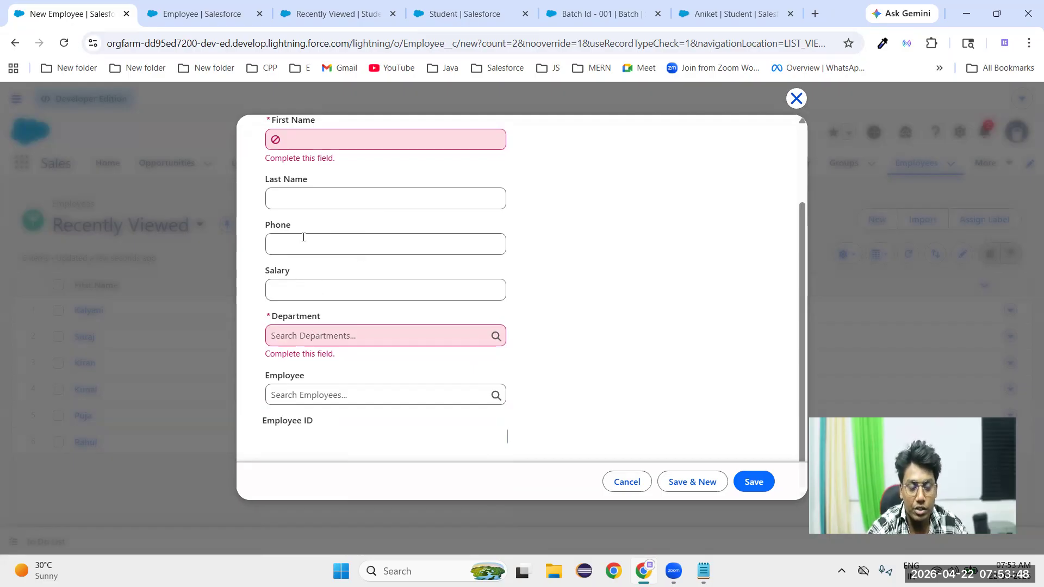
{"action": "left_click", "coordinate": [315, 339]}
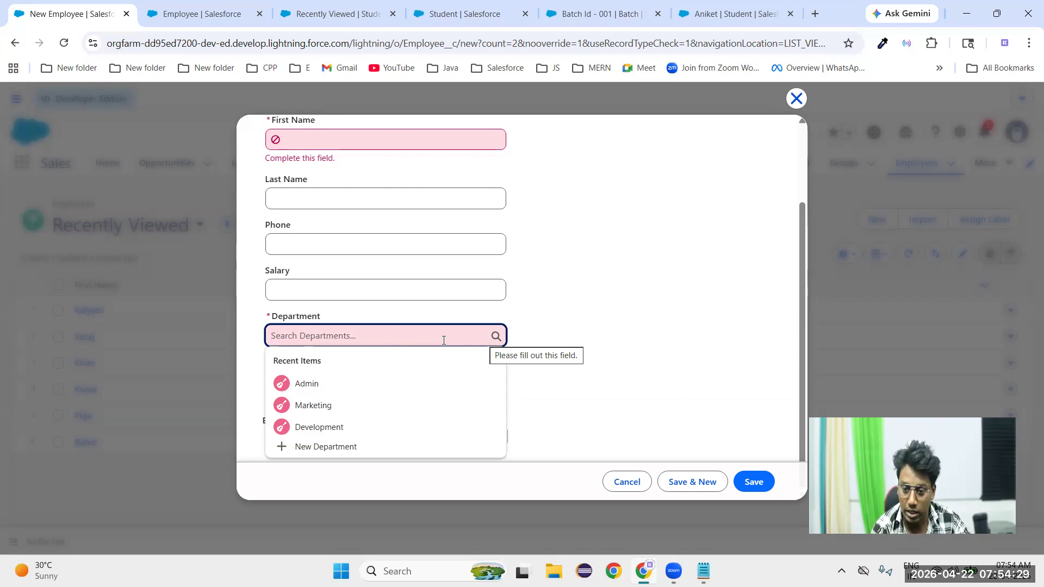
{"action": "left_click", "coordinate": [640, 247]}
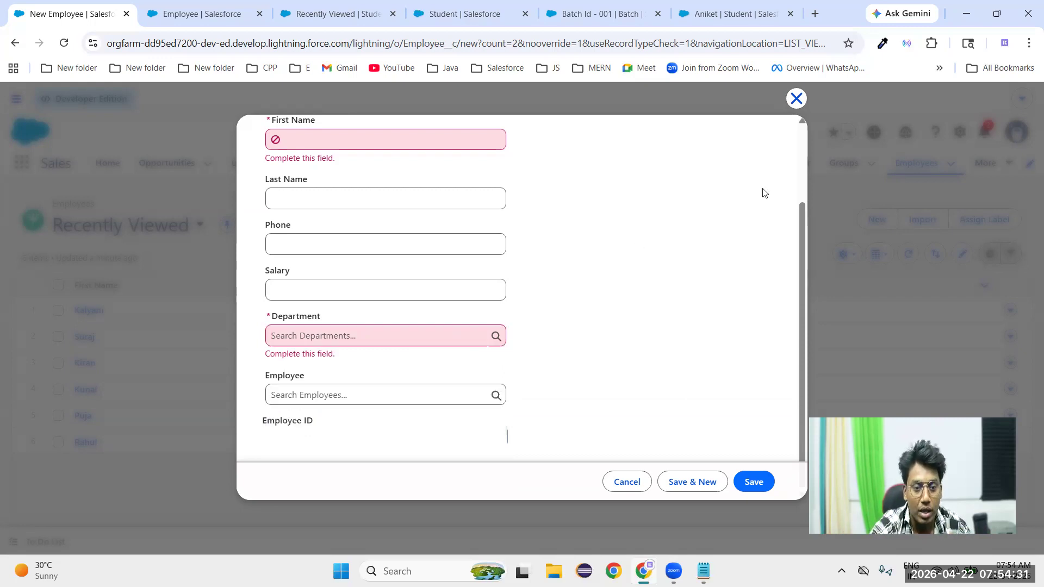
{"action": "left_click", "coordinate": [326, 336]}
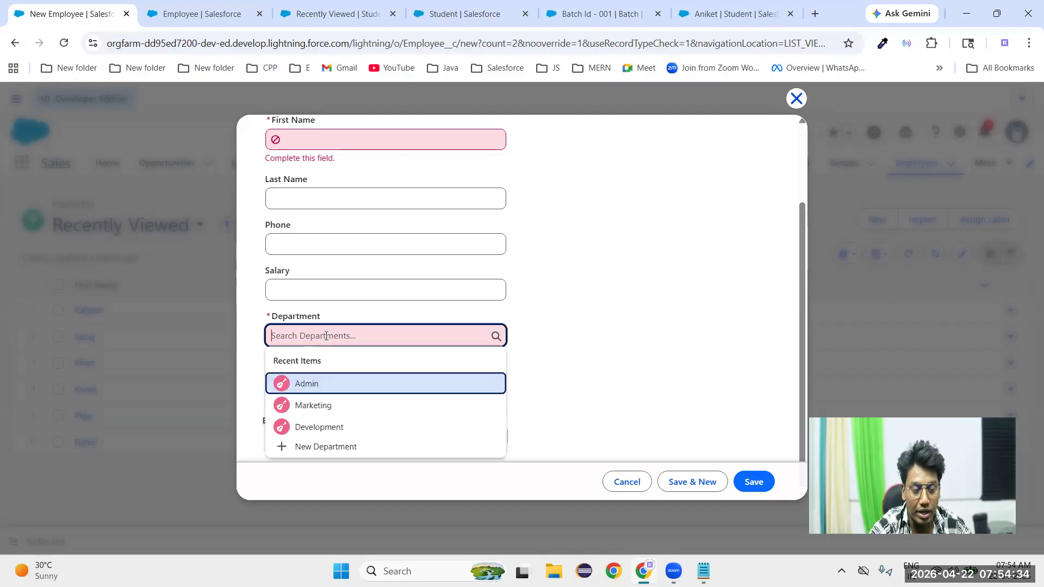
{"action": "left_click", "coordinate": [548, 319]}
{"action": "left_click", "coordinate": [338, 406]}
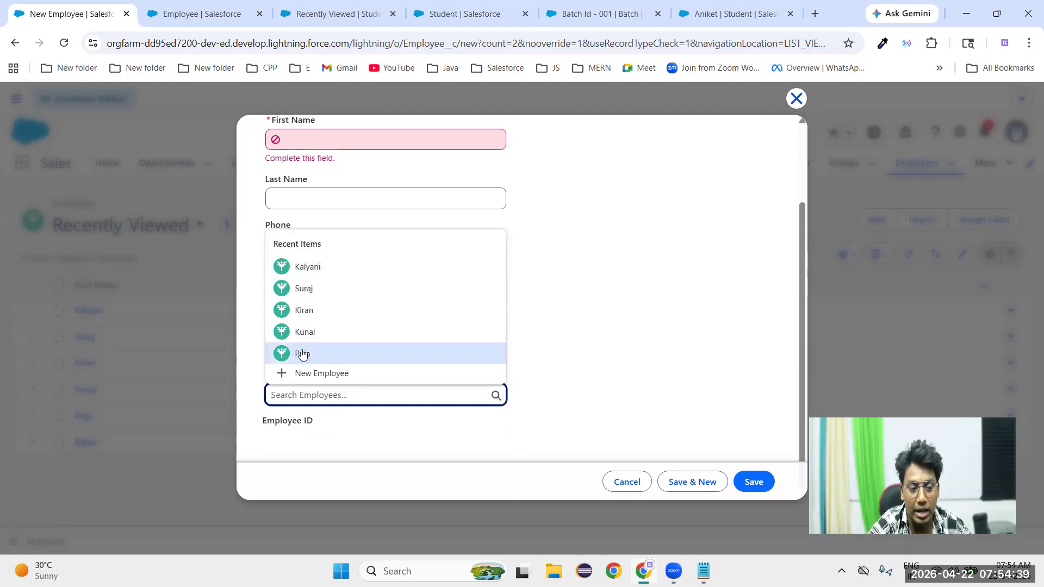
{"action": "left_click", "coordinate": [310, 270]}
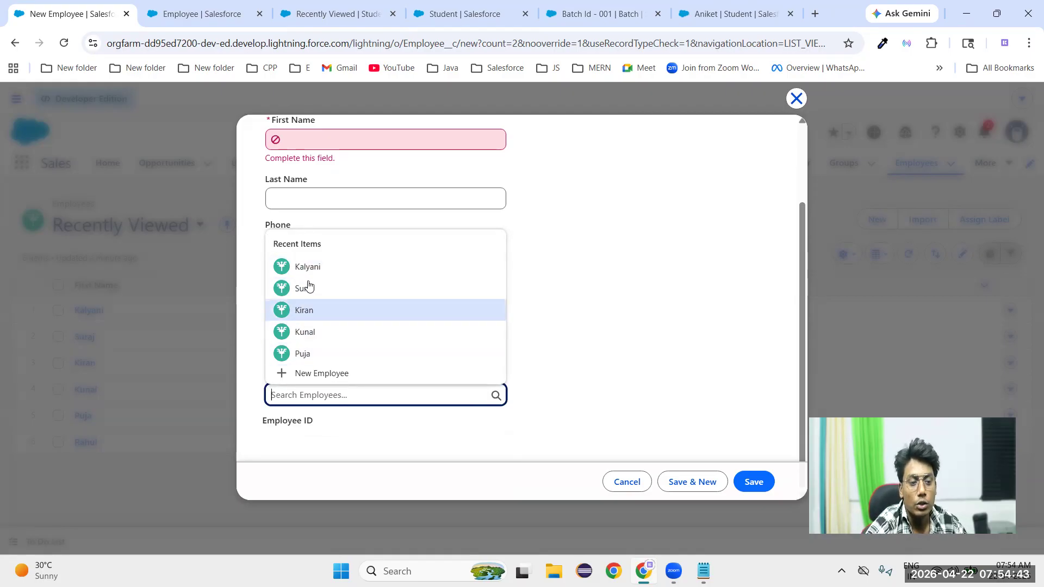
{"action": "left_click", "coordinate": [701, 287]}
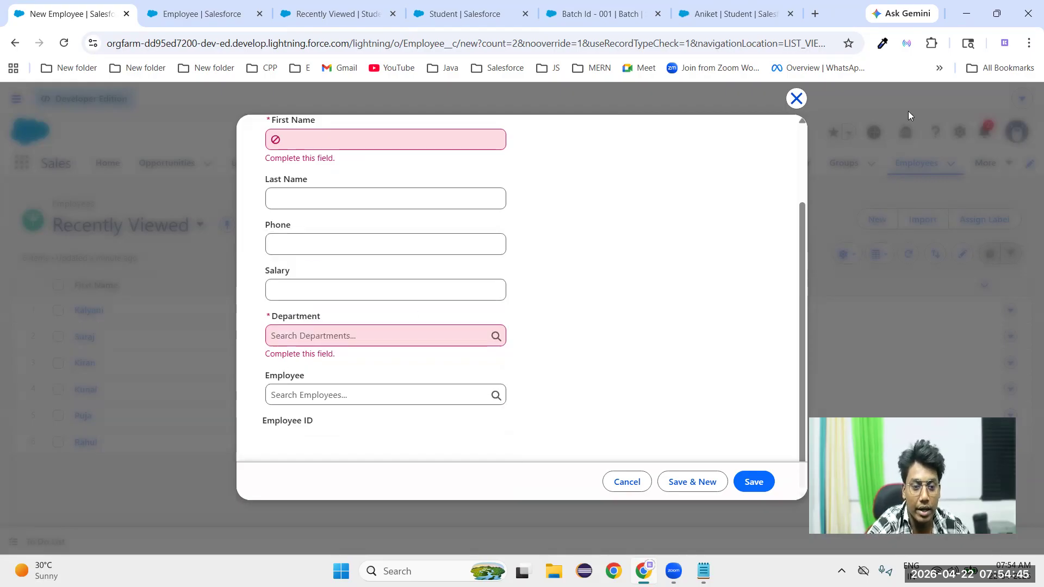
{"action": "left_click", "coordinate": [797, 99]}
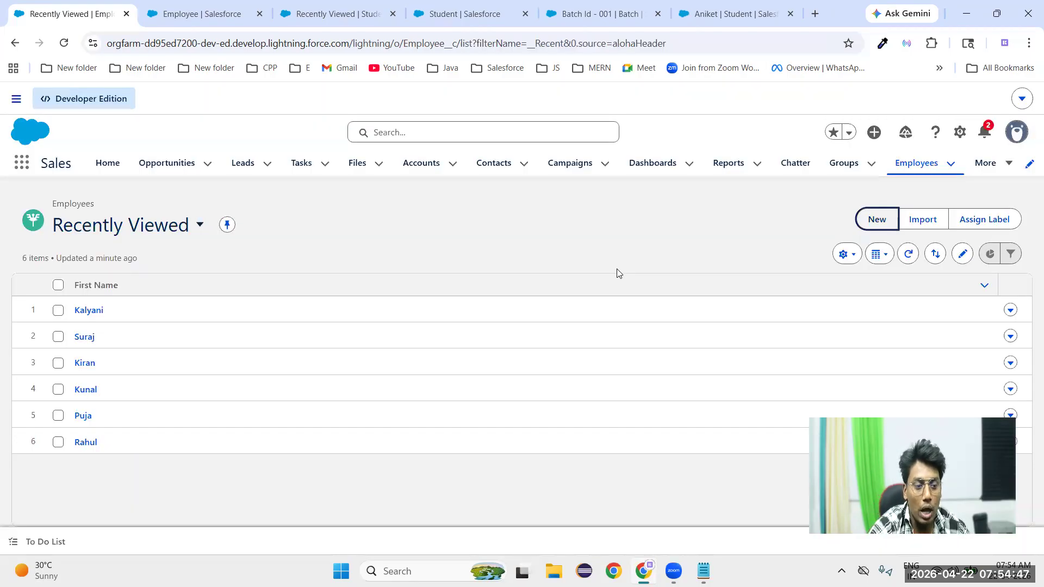
- Start a new custom field on the Employee object and choose Picklist as its data type
{"action": "left_click", "coordinate": [960, 133]}
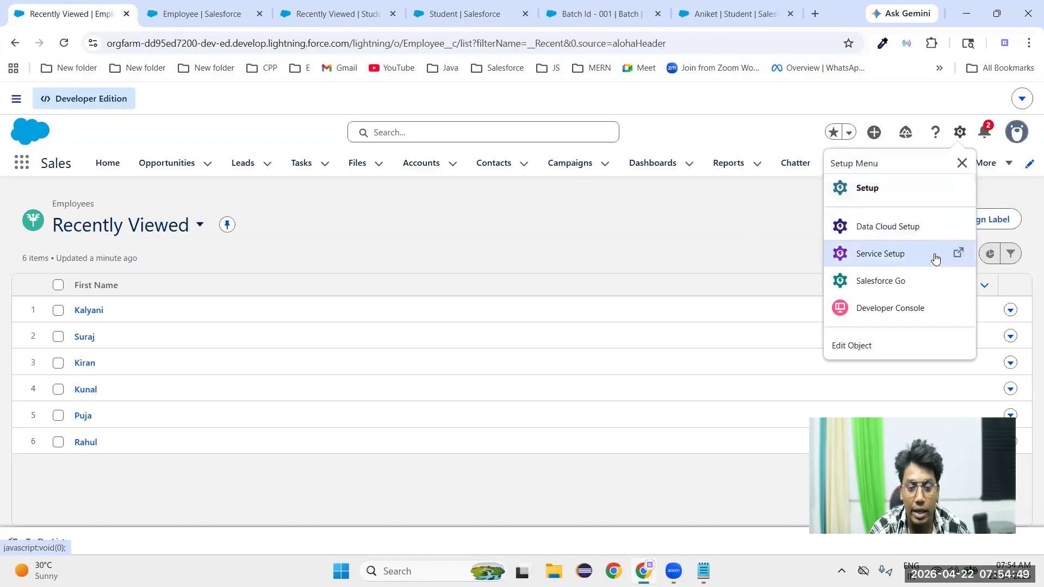
{"action": "left_click", "coordinate": [875, 351]}
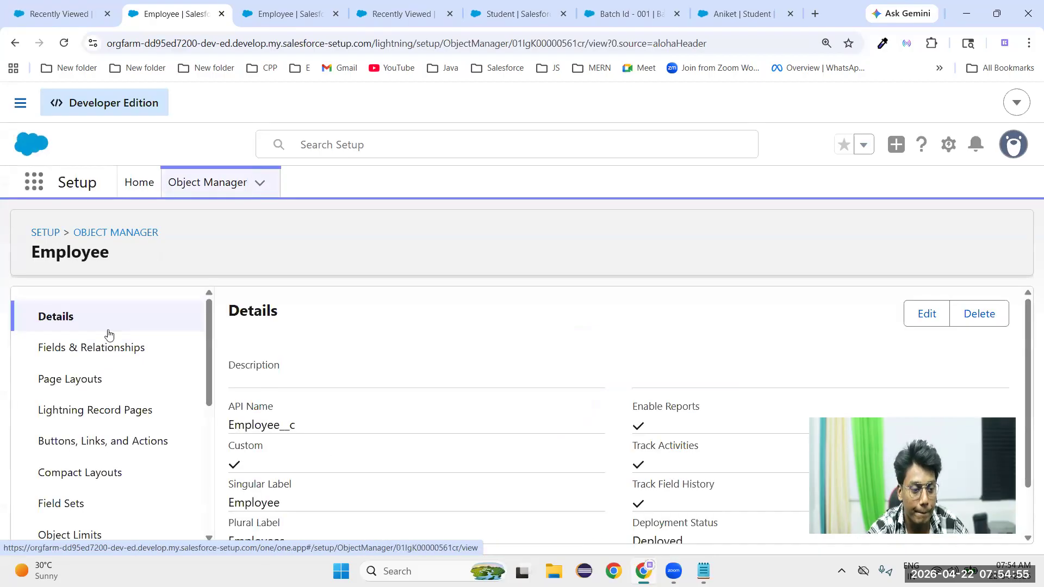
{"action": "left_click", "coordinate": [112, 345]}
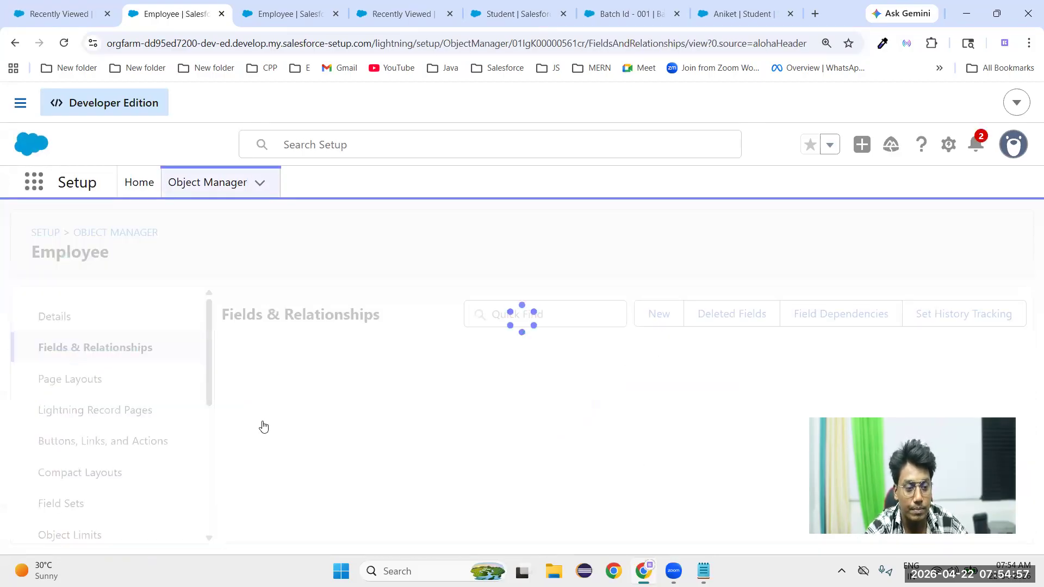
{"action": "left_click", "coordinate": [650, 320]}
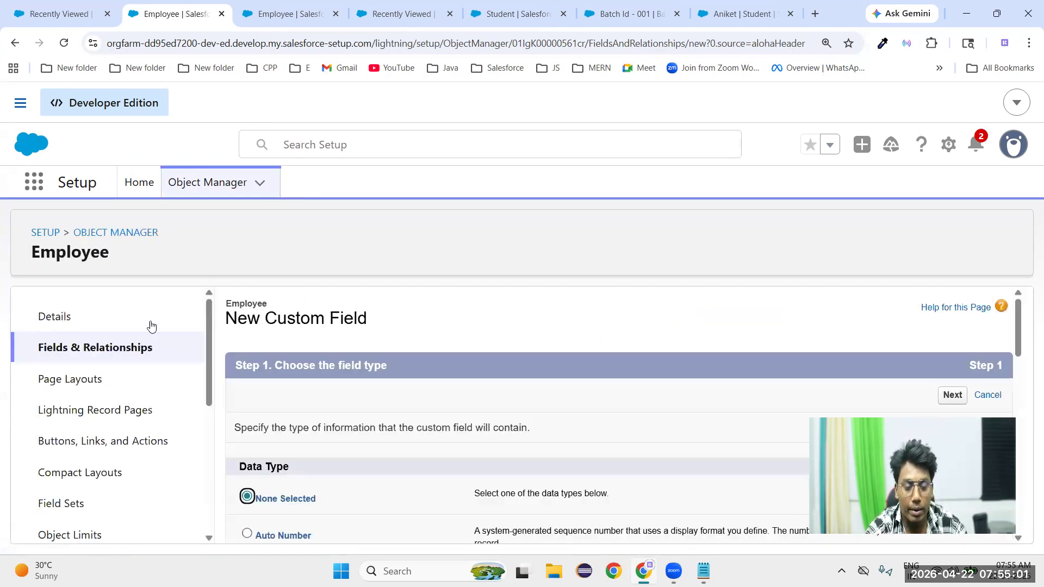
{"action": "scroll", "coordinate": [411, 459], "scroll_direction": "down", "scroll_amount": 7}
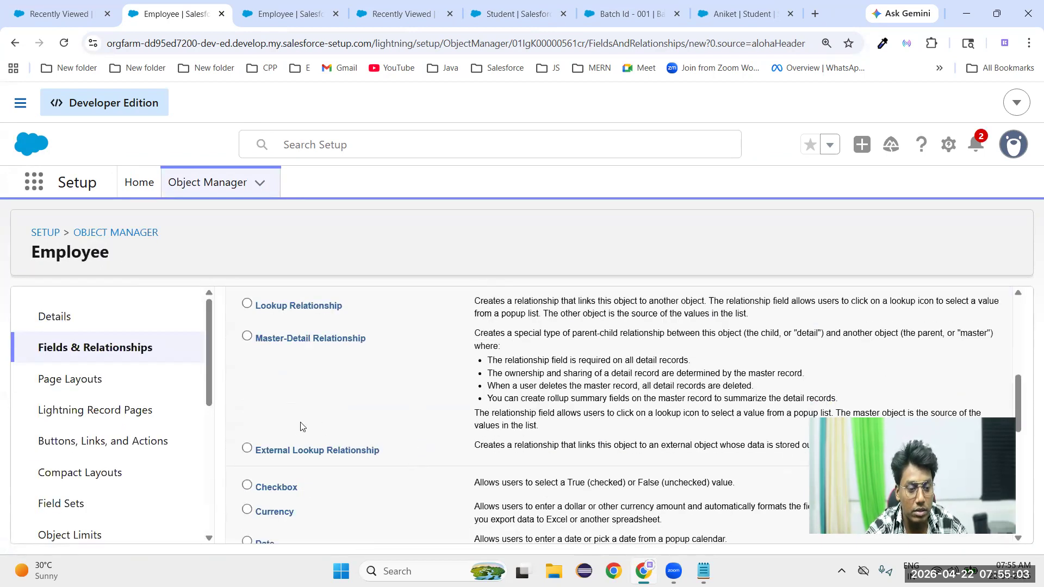
{"action": "scroll", "coordinate": [379, 434], "scroll_direction": "down", "scroll_amount": 3}
{"action": "scroll", "coordinate": [379, 433], "scroll_direction": "down", "scroll_amount": 3}
{"action": "left_click", "coordinate": [247, 455]}
{"action": "scroll", "coordinate": [427, 457], "scroll_direction": "down", "scroll_amount": 3}
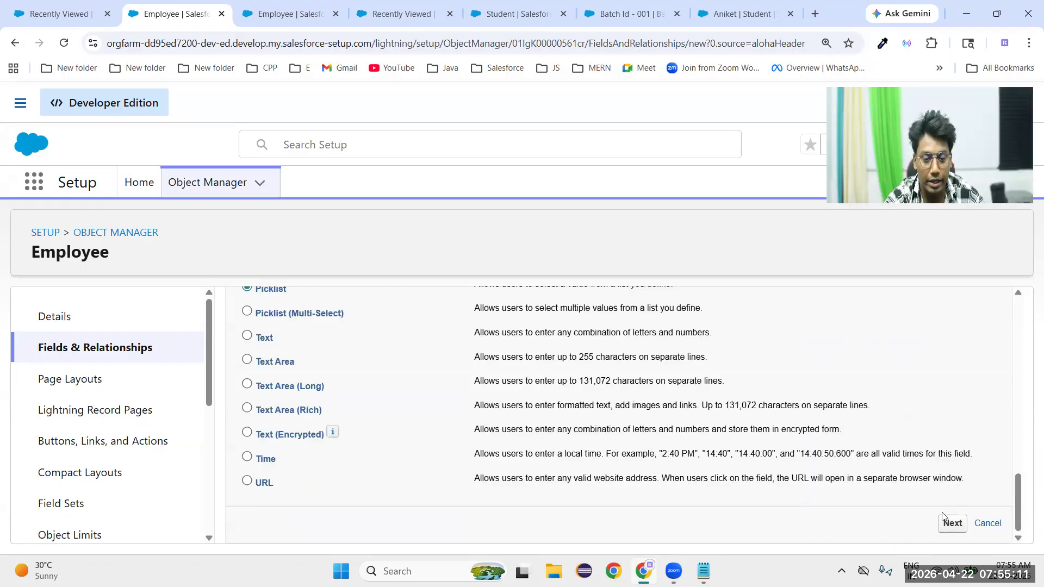
{"action": "left_click", "coordinate": [951, 523]}
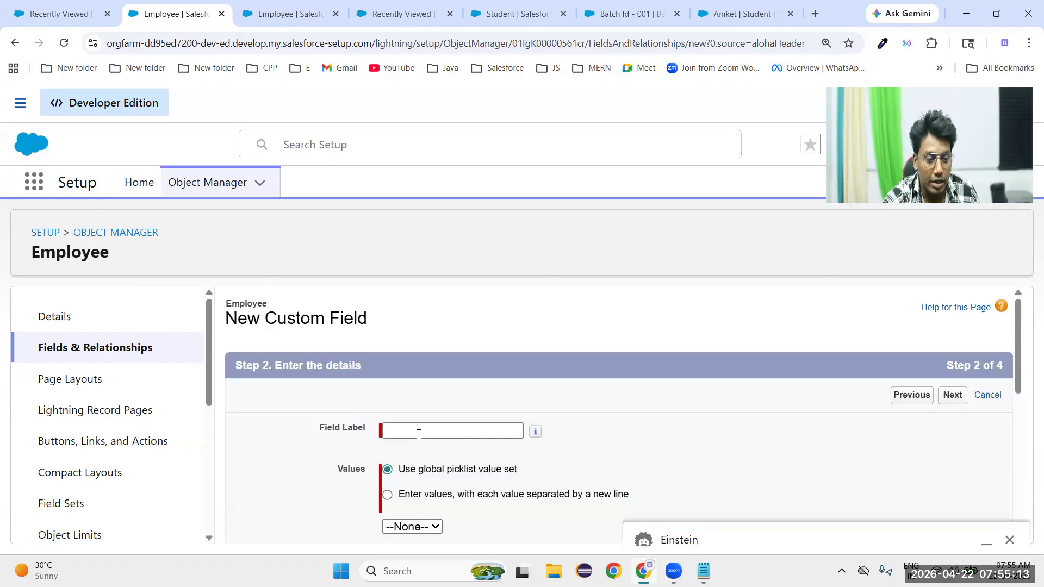
- Label the new picklist field Employee Type
{"action": "left_click", "coordinate": [419, 434]}
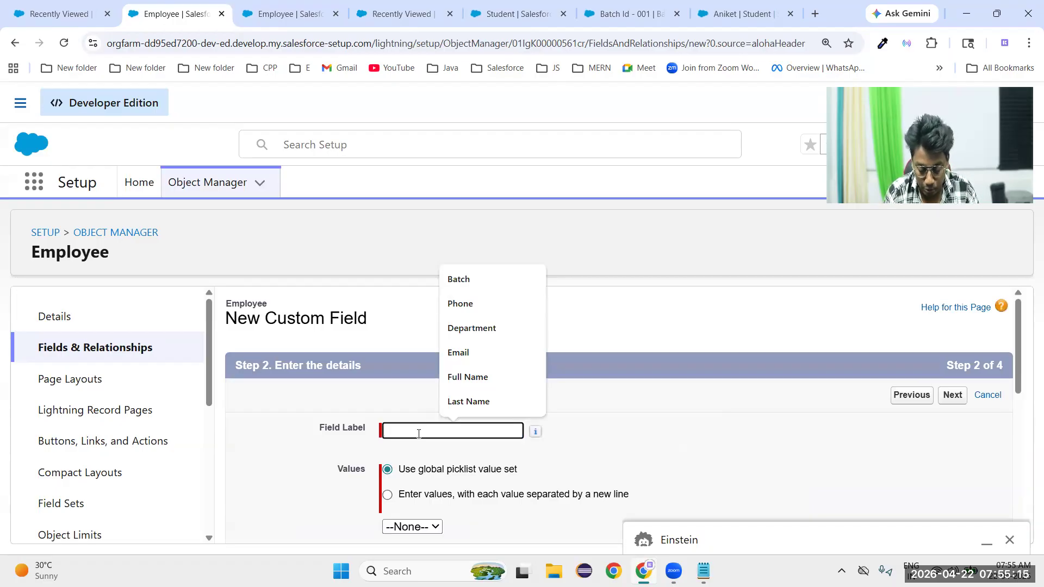
{"action": "type", "text": "E"}
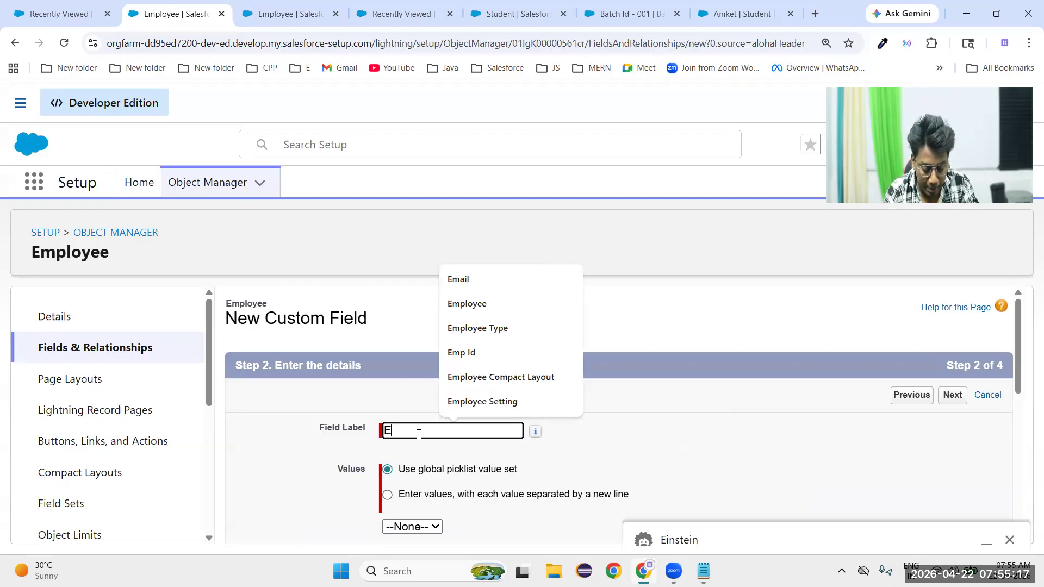
{"action": "type", "text": "mployee "}
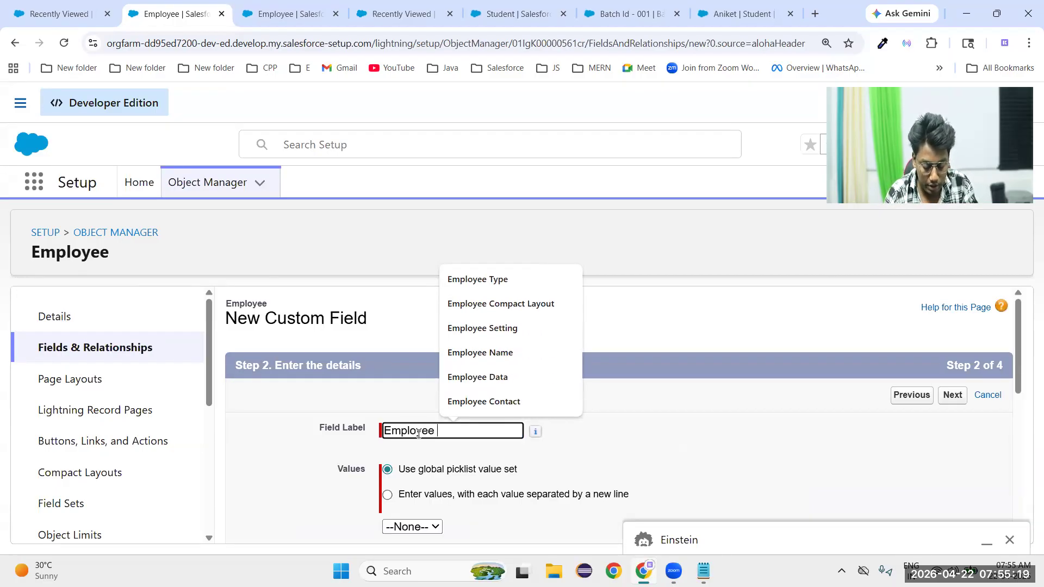
{"action": "type", "text": "Type"}
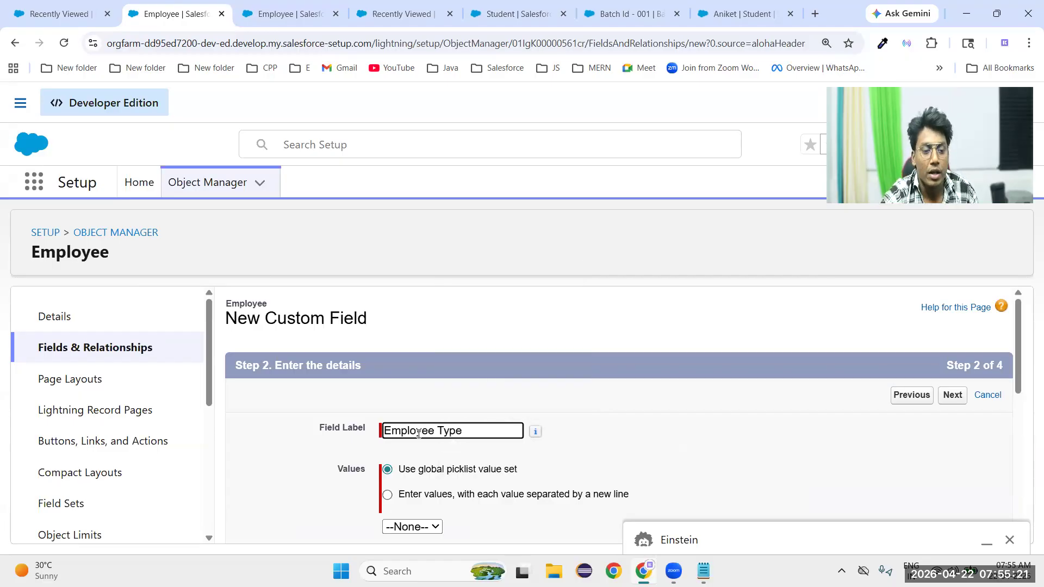
- Define the picklist's own values: Jr Employee, Sr Employee, Team Lead, 6 Months Intern and 12 Months Interns, one per line
{"action": "left_click", "coordinate": [388, 495]}
{"action": "scroll", "coordinate": [435, 462], "scroll_direction": "down", "scroll_amount": 3}
{"action": "left_click", "coordinate": [489, 425]}
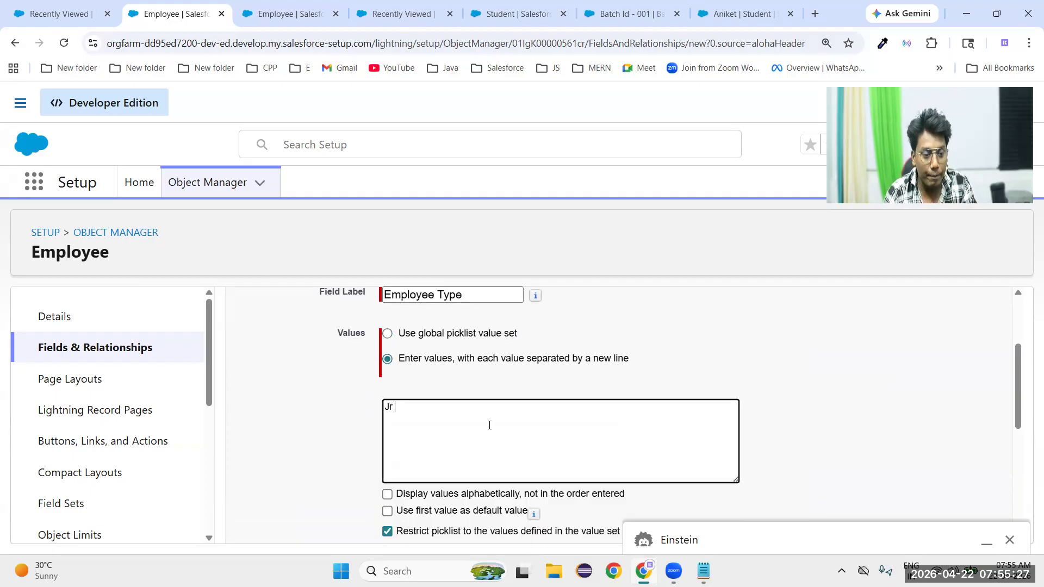
{"action": "type", "text": "Jr Employee"}
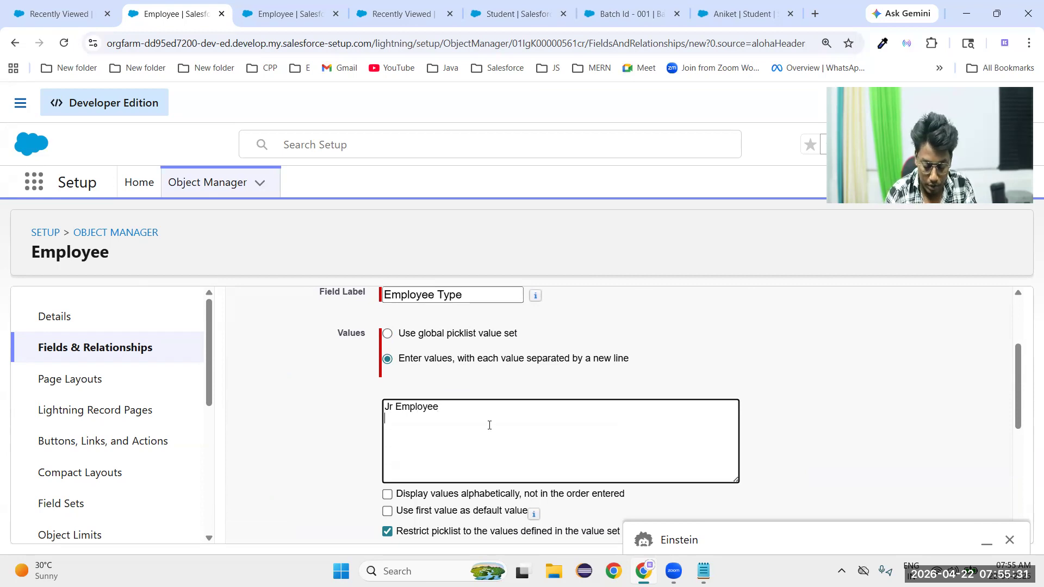
{"action": "type", "text": "Sr Employee"}
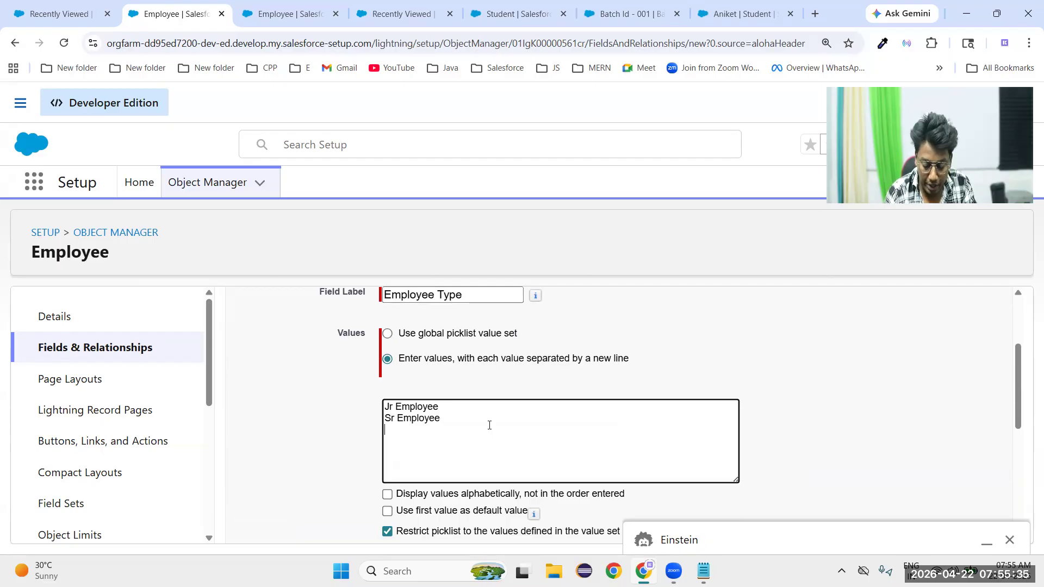
{"action": "type", "text": "\\Team Lead"}
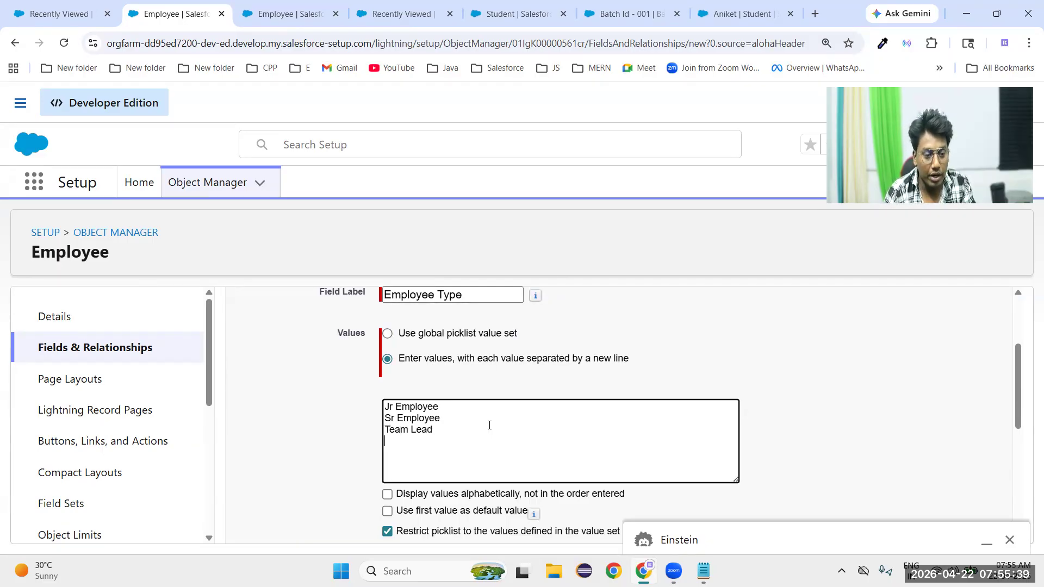
{"action": "type", "text": "6 Months"}
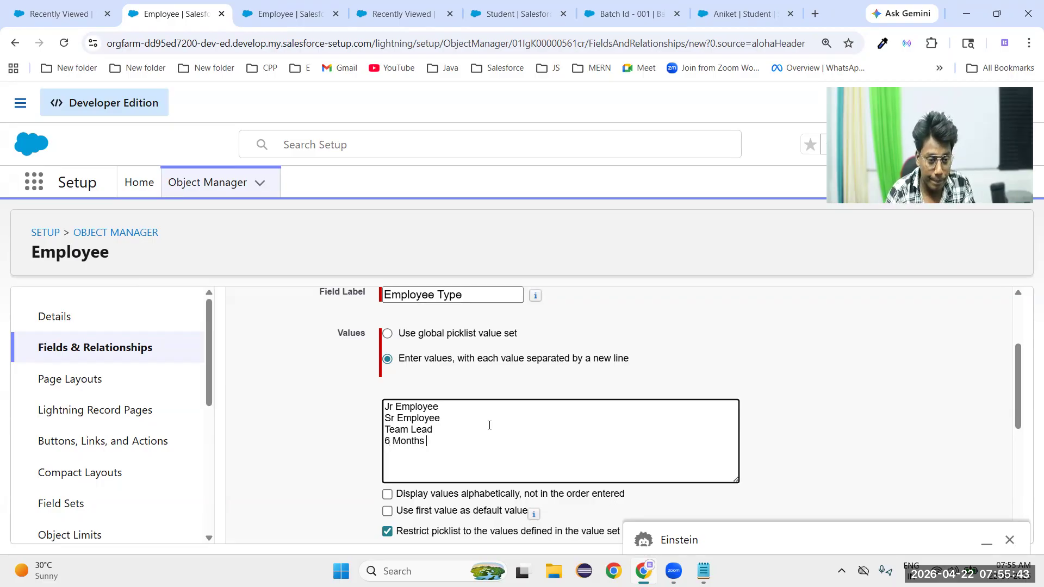
{"action": "type", "text": " Intern"}
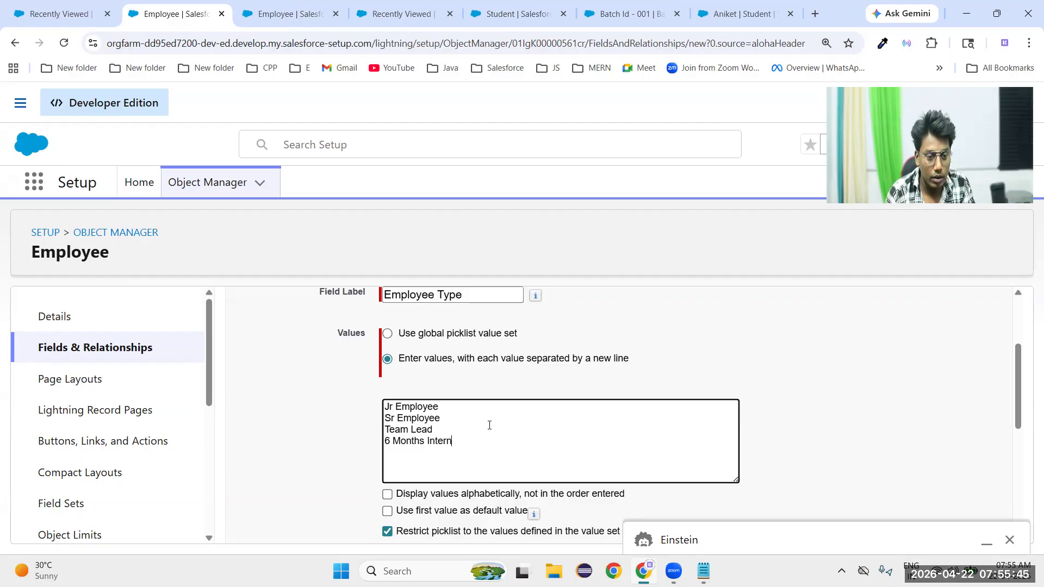
{"action": "type", "text": "12 Months Intern"}
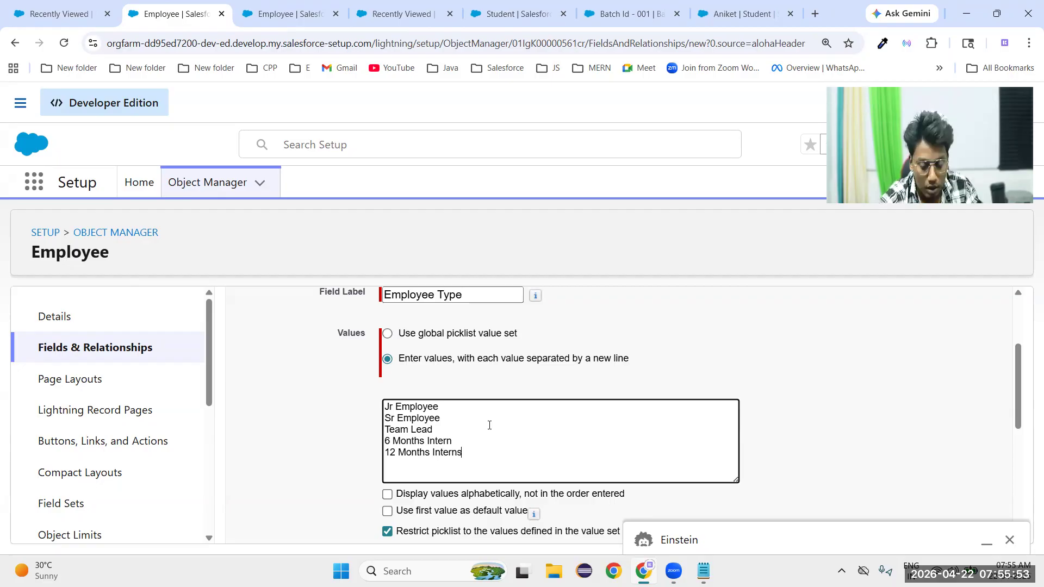
- Accept the default options, field-level security and page layouts for the Employee Type field, and save it
{"action": "scroll", "coordinate": [489, 425], "scroll_direction": "down", "scroll_amount": 5}
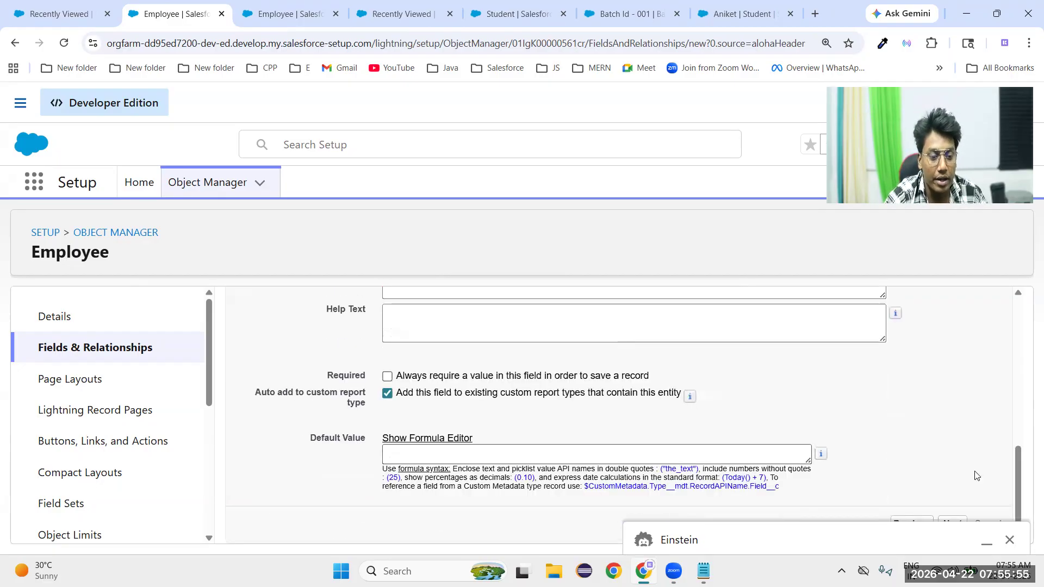
{"action": "left_click", "coordinate": [1010, 540]}
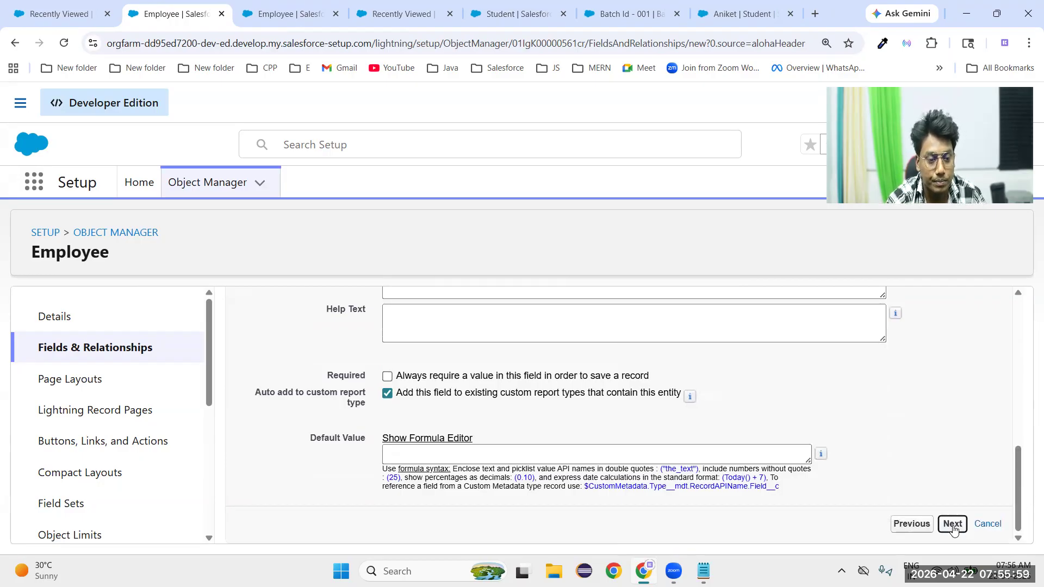
{"action": "left_click", "coordinate": [953, 524]}
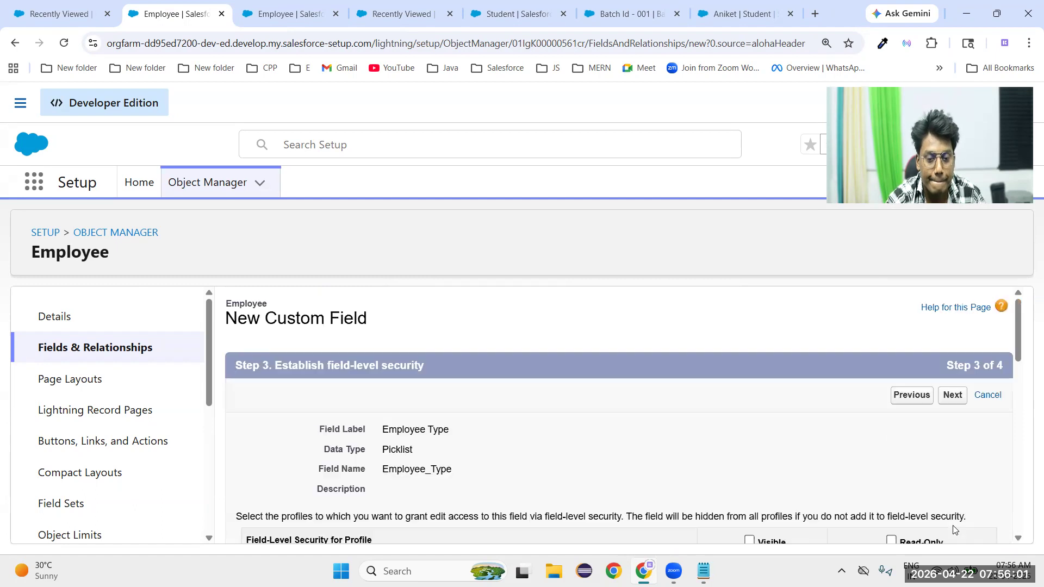
{"action": "left_click", "coordinate": [952, 396]}
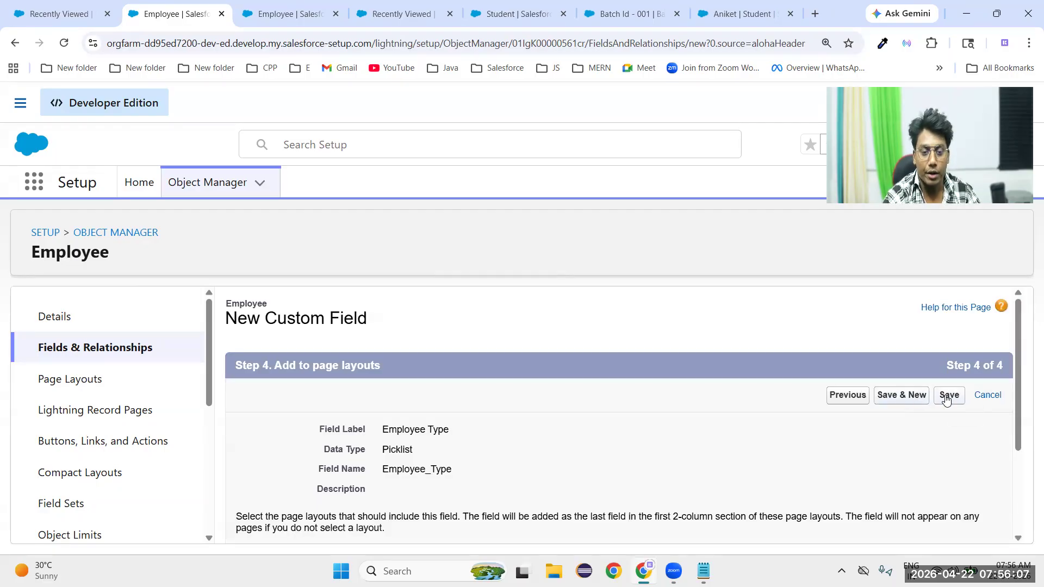
{"action": "left_click", "coordinate": [947, 399]}
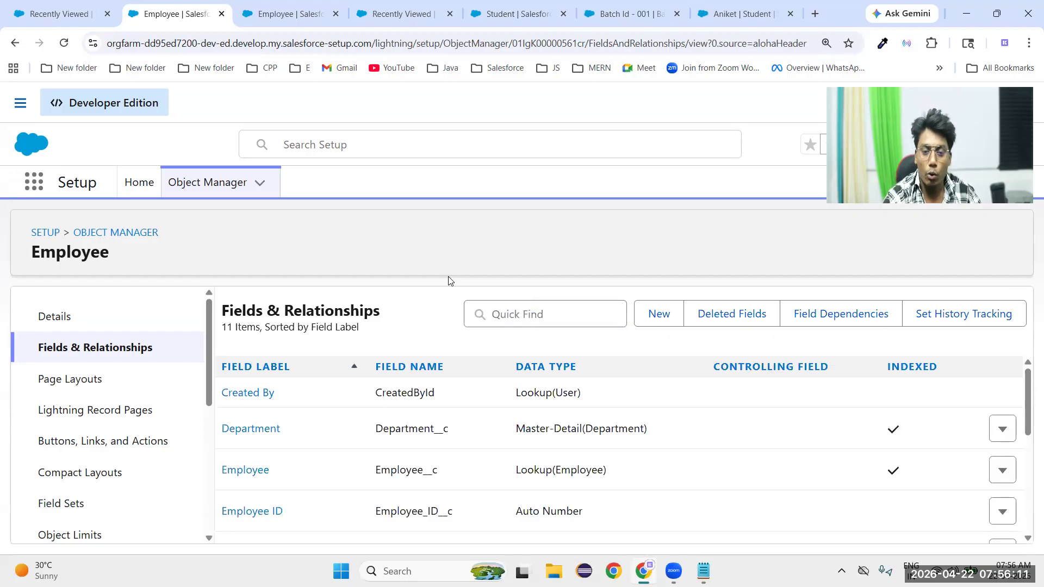
- View the choices of the Employee lookup in the first listed employee's record, and return to the Employees list without saving
{"action": "left_click", "coordinate": [59, 17]}
{"action": "left_click", "coordinate": [87, 310]}
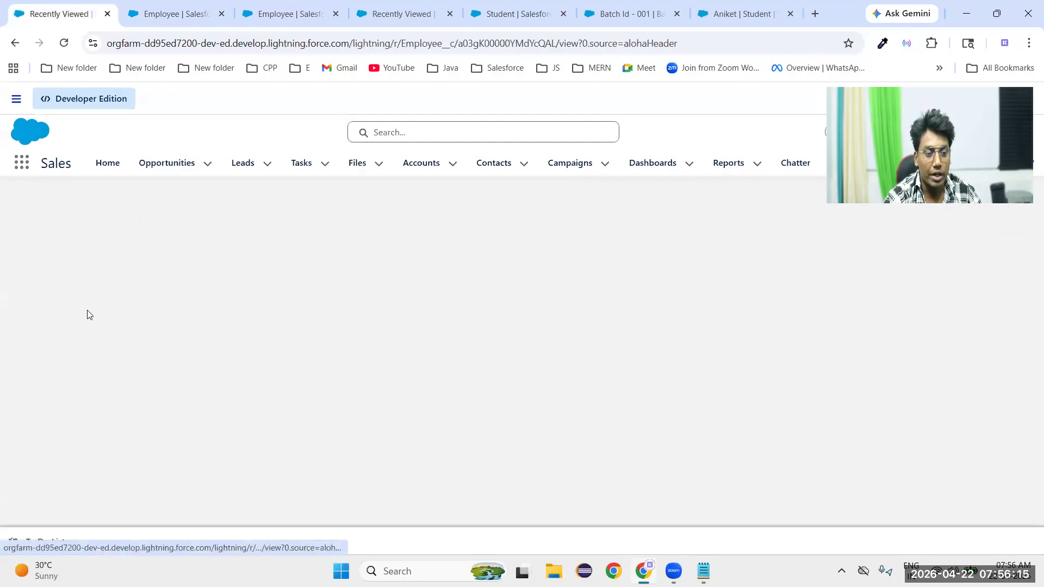
{"action": "scroll", "coordinate": [247, 455], "scroll_direction": "down", "scroll_amount": 2}
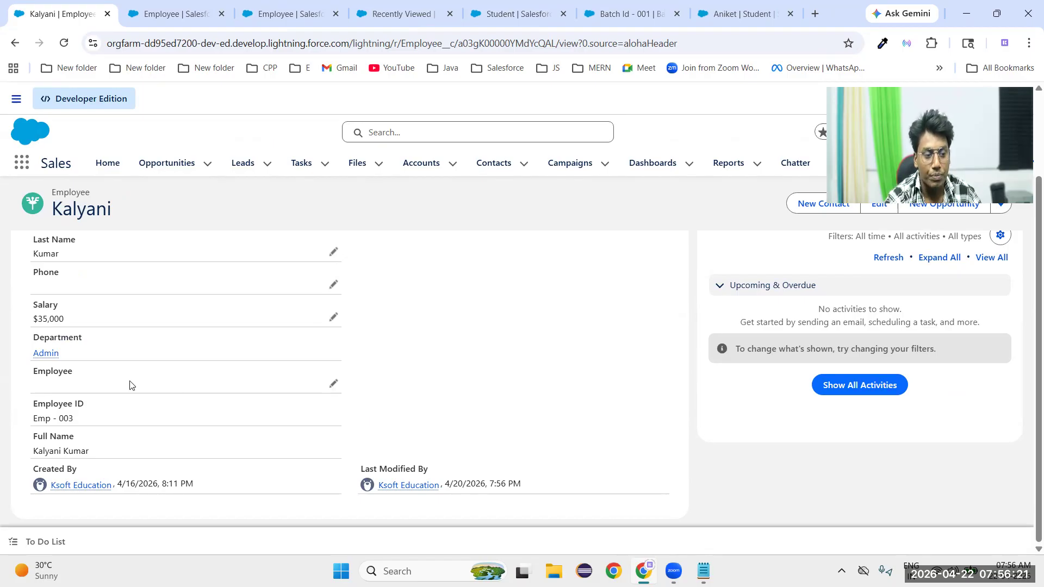
{"action": "left_click", "coordinate": [332, 387]}
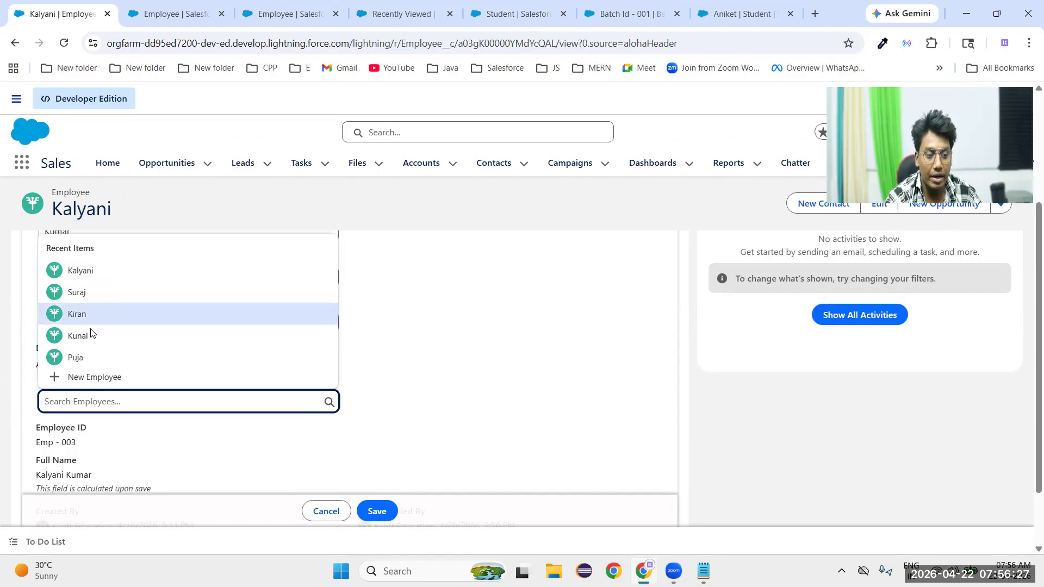
{"action": "scroll", "coordinate": [608, 401], "scroll_direction": "up", "scroll_amount": 3}
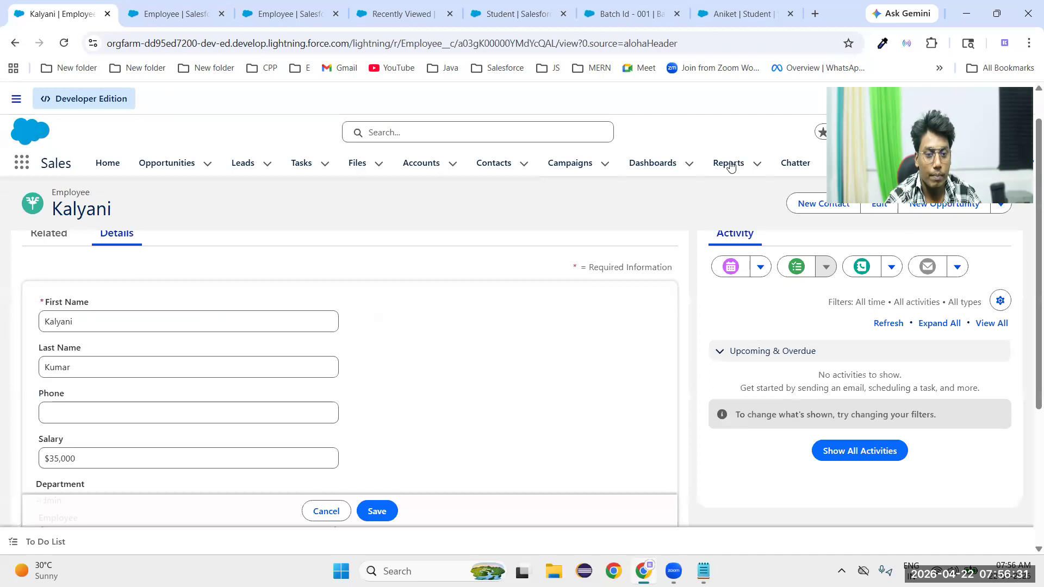
{"action": "key", "text": "alt+Left"}
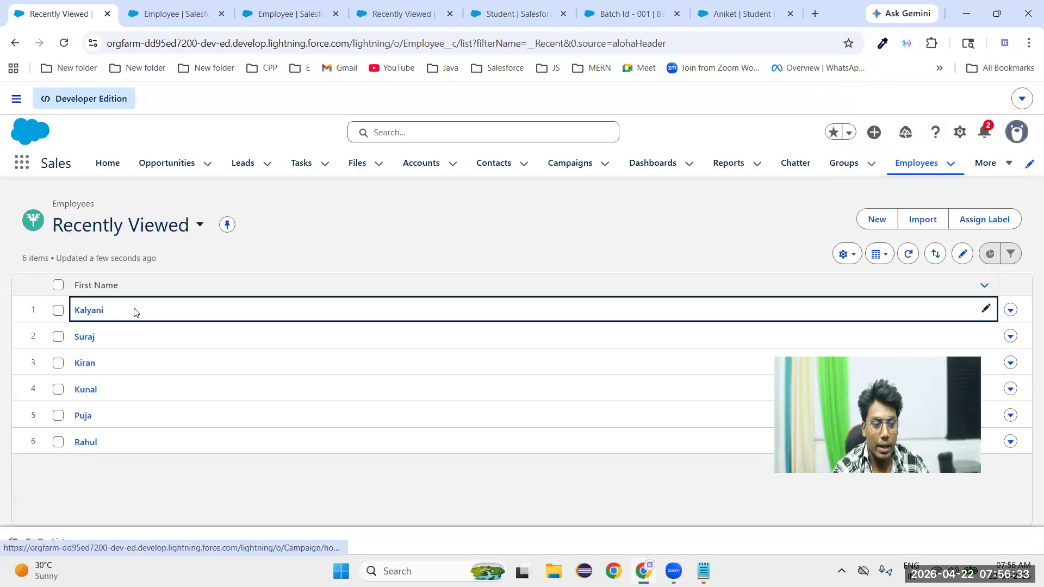
- View the Employee lookup's choices in a new Employee form started from the All list, and close the form without saving
{"action": "left_click", "coordinate": [197, 225]}
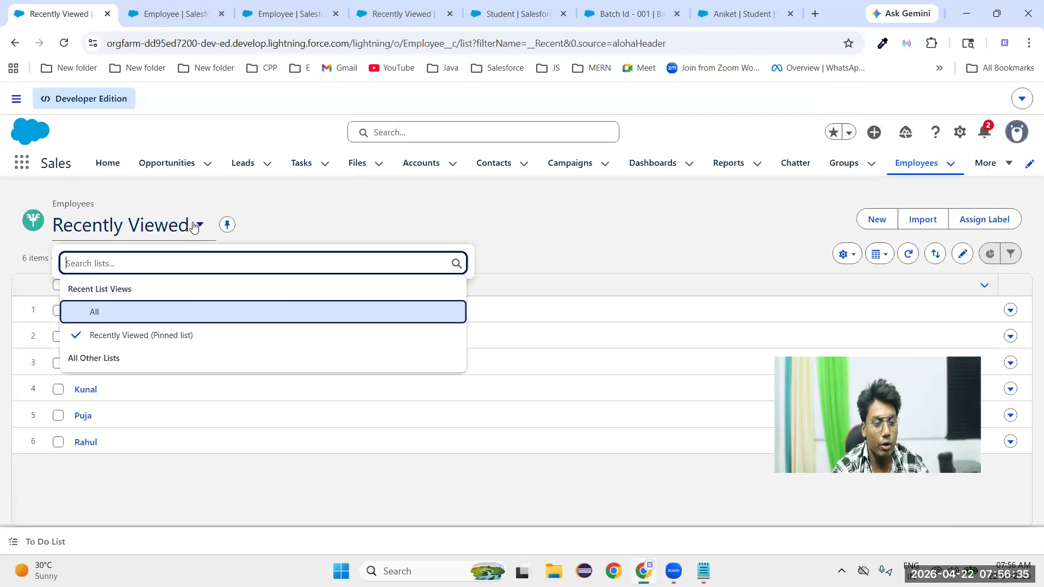
{"action": "left_click", "coordinate": [133, 306]}
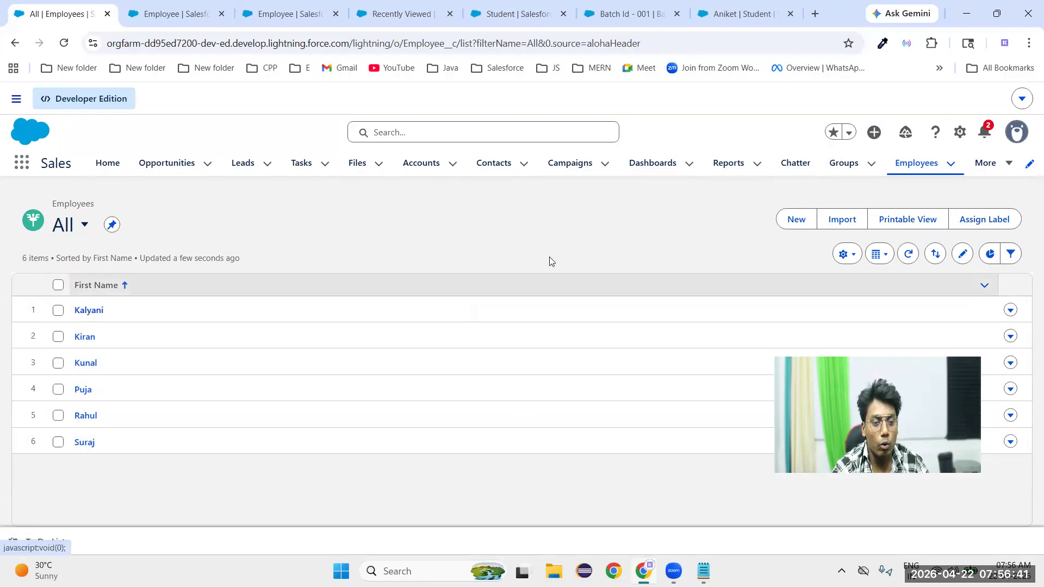
{"action": "left_click", "coordinate": [795, 220]}
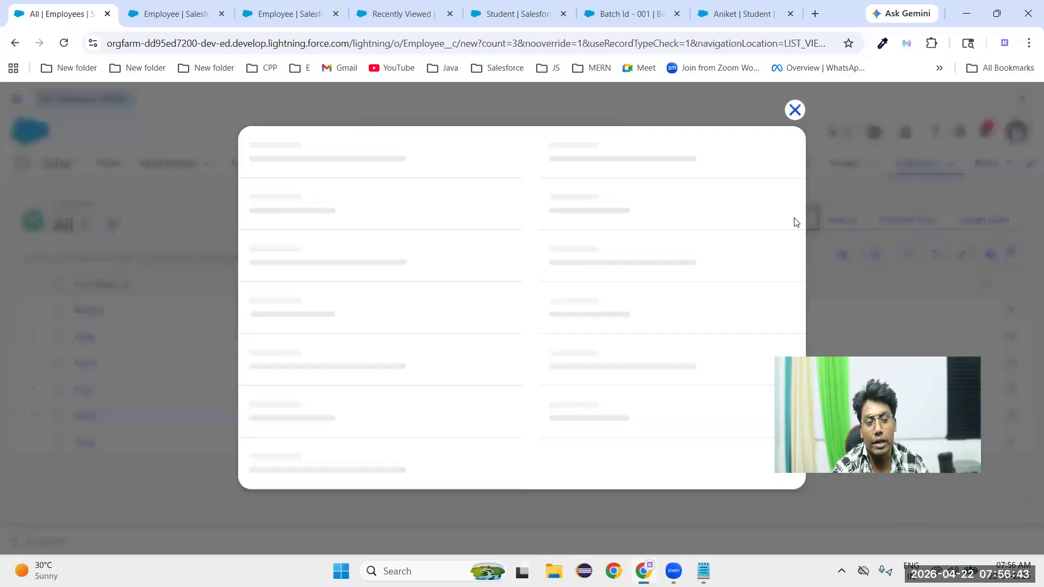
{"action": "scroll", "coordinate": [426, 357], "scroll_direction": "down", "scroll_amount": 1}
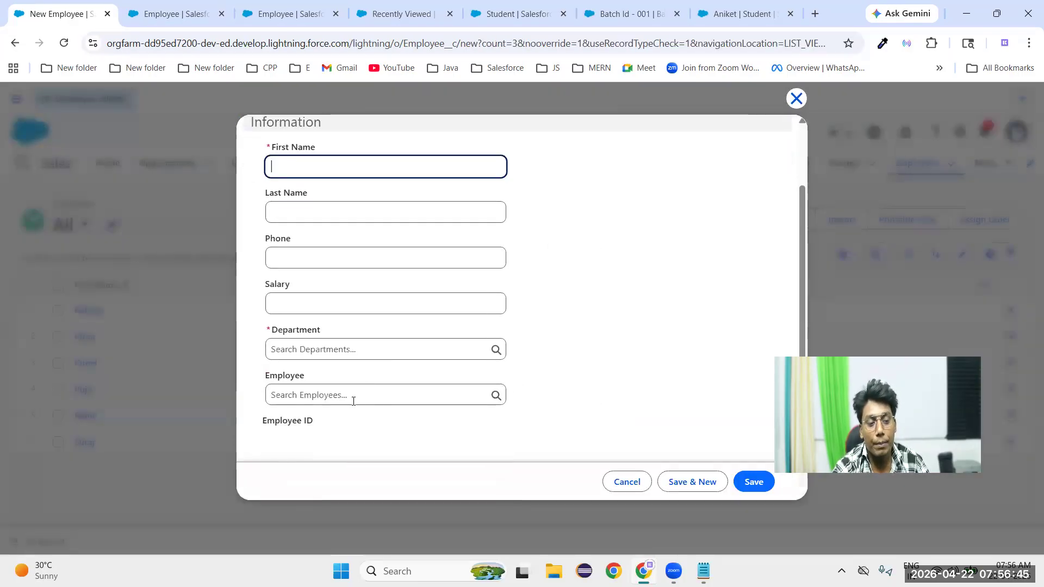
{"action": "left_click", "coordinate": [353, 401]}
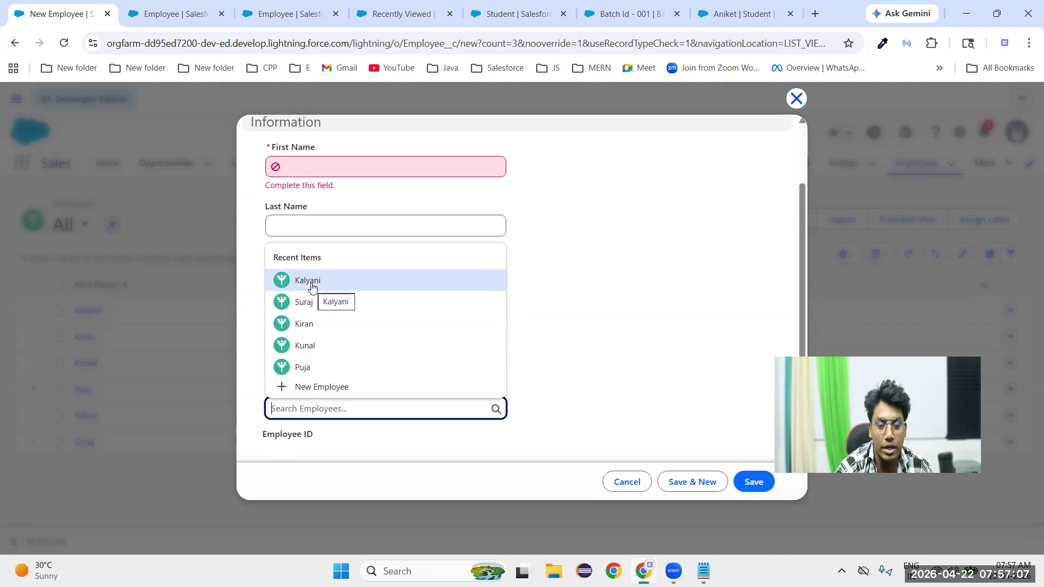
{"action": "left_click", "coordinate": [797, 100]}
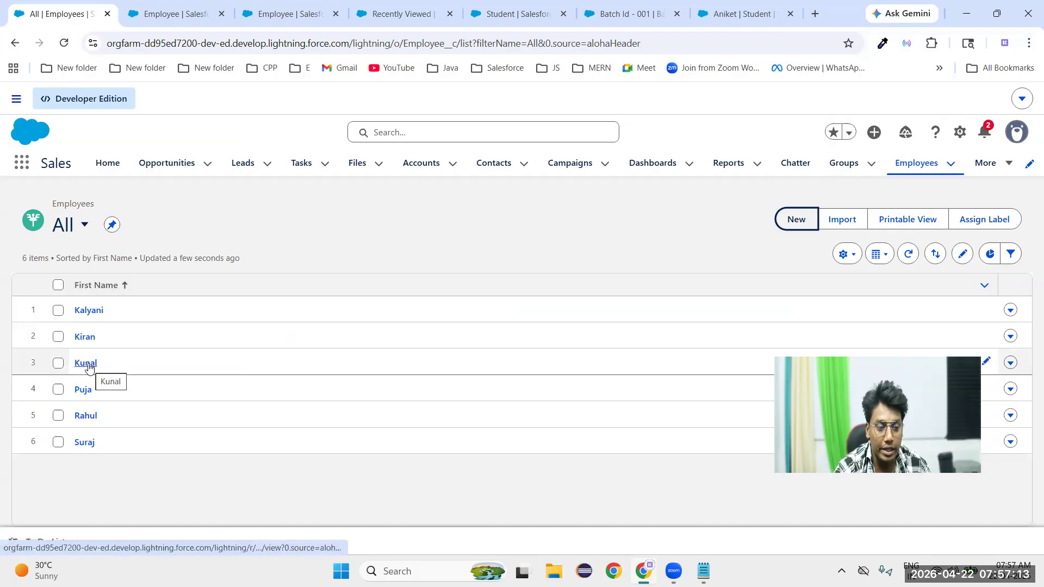
- View the empty Employee lookup in the second listed employee's record, and return to the Employees list without saving
{"action": "left_click", "coordinate": [89, 338]}
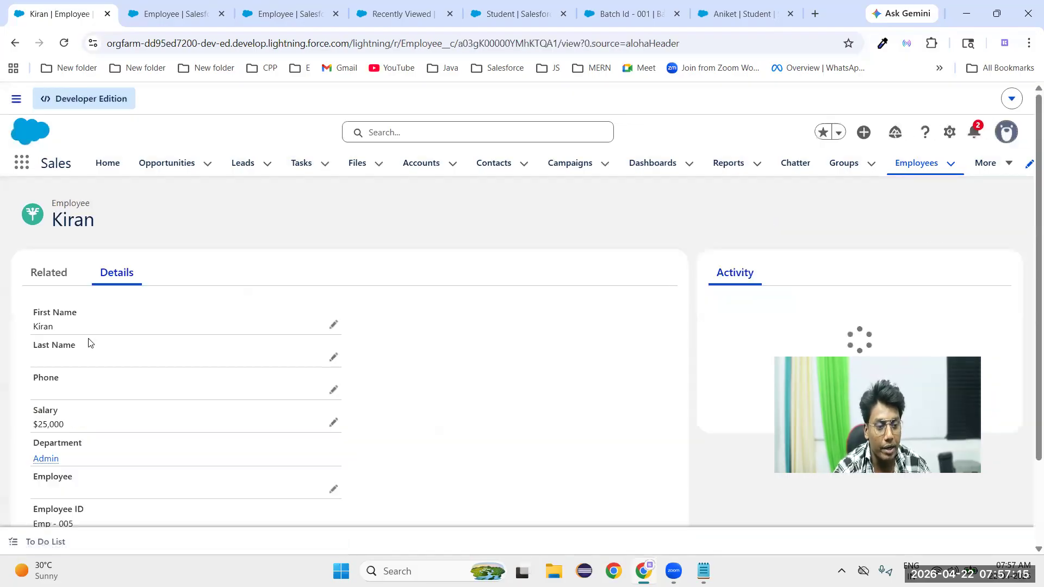
{"action": "scroll", "coordinate": [247, 443], "scroll_direction": "down", "scroll_amount": 2}
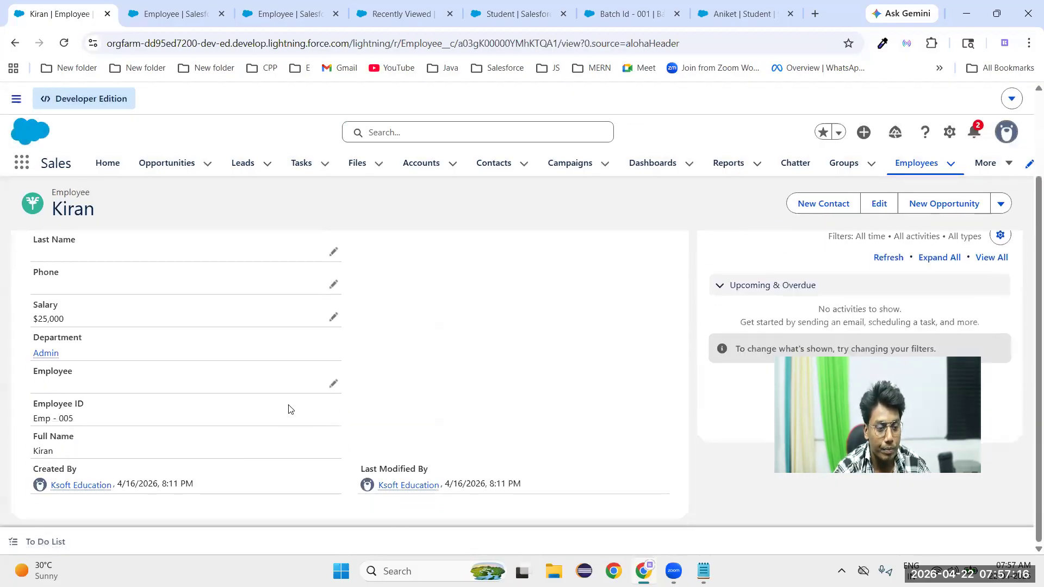
{"action": "left_click", "coordinate": [333, 384]}
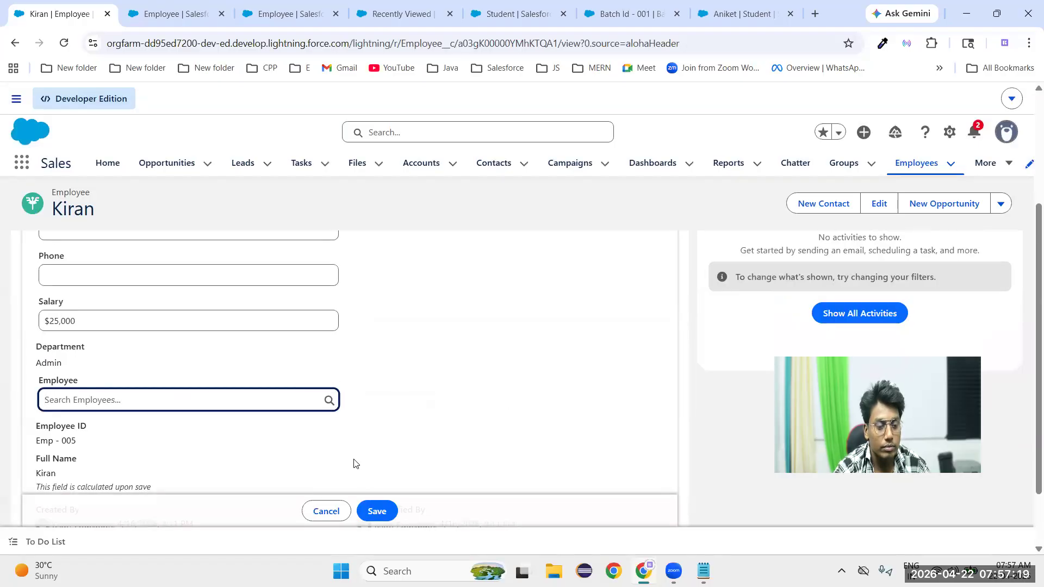
{"action": "scroll", "coordinate": [400, 415], "scroll_direction": "down", "scroll_amount": 2}
{"action": "scroll", "coordinate": [401, 416], "scroll_direction": "up", "scroll_amount": 4}
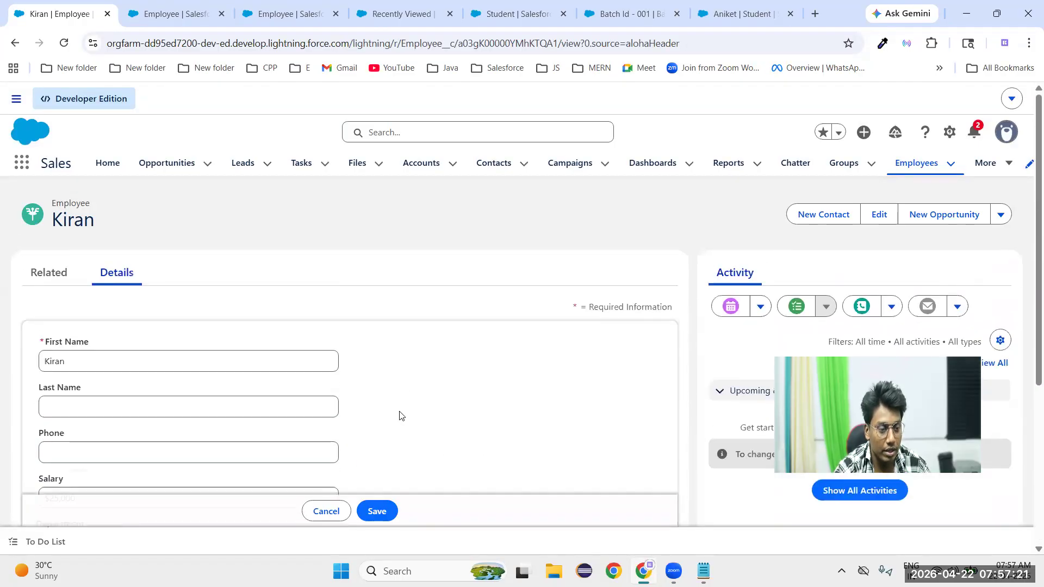
{"action": "scroll", "coordinate": [401, 415], "scroll_direction": "down", "scroll_amount": 3}
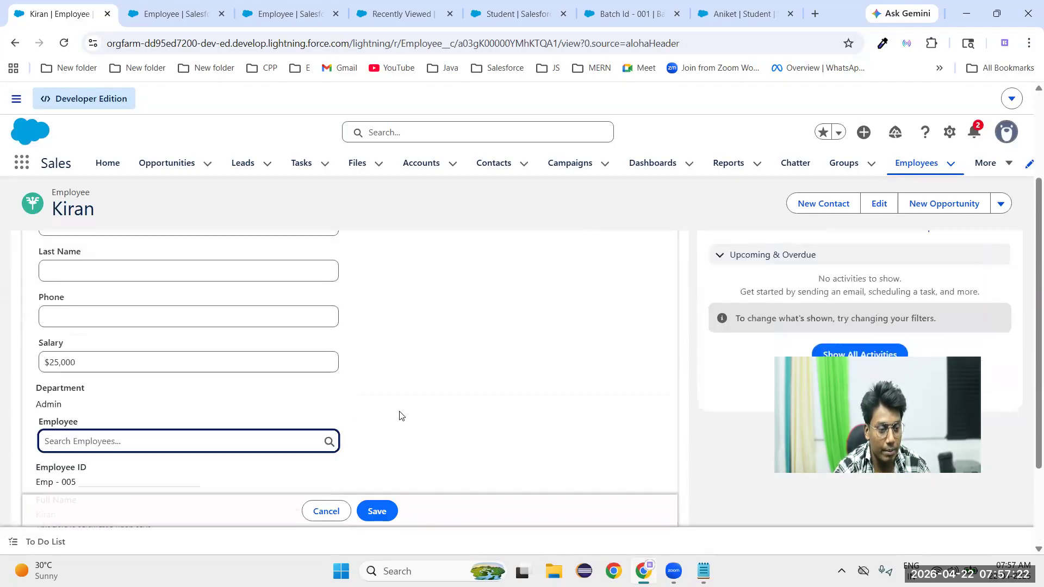
{"action": "left_click", "coordinate": [914, 170]}
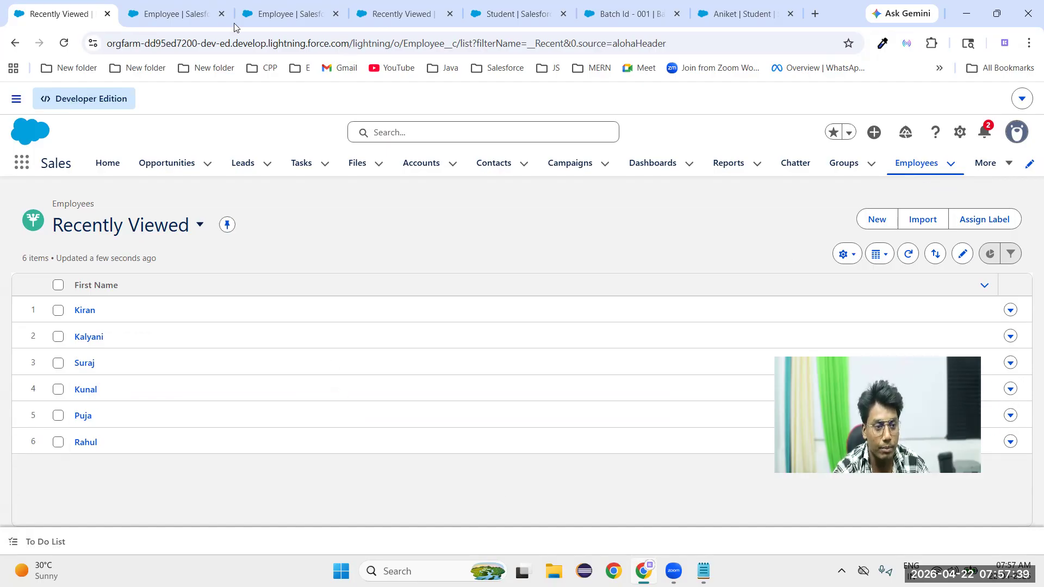
- Open the Employee lookup field's definition for editing from the Employee object's Fields & Relationships
{"action": "left_click", "coordinate": [174, 18]}
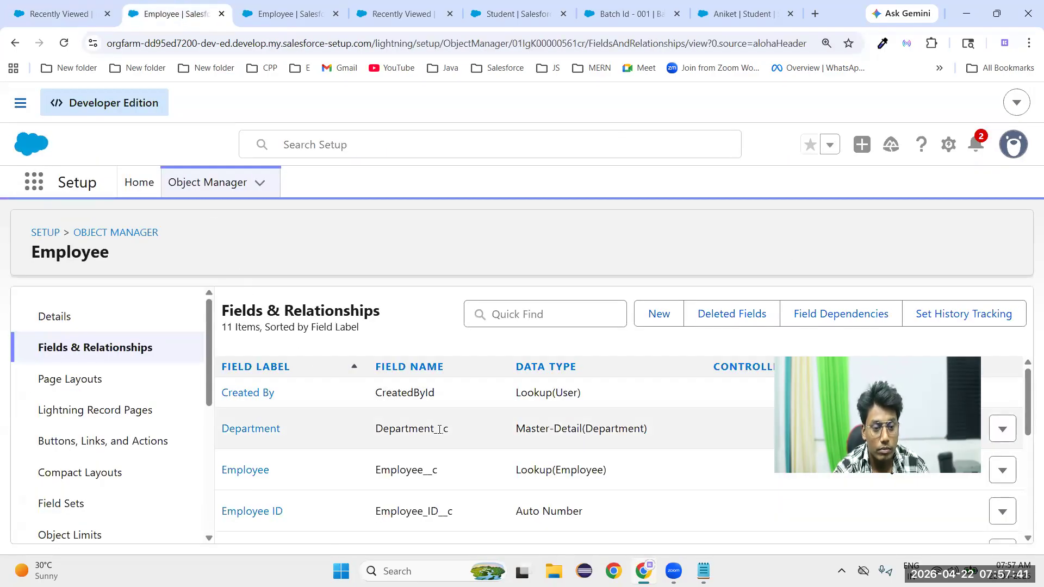
{"action": "scroll", "coordinate": [440, 430], "scroll_direction": "down", "scroll_amount": 2}
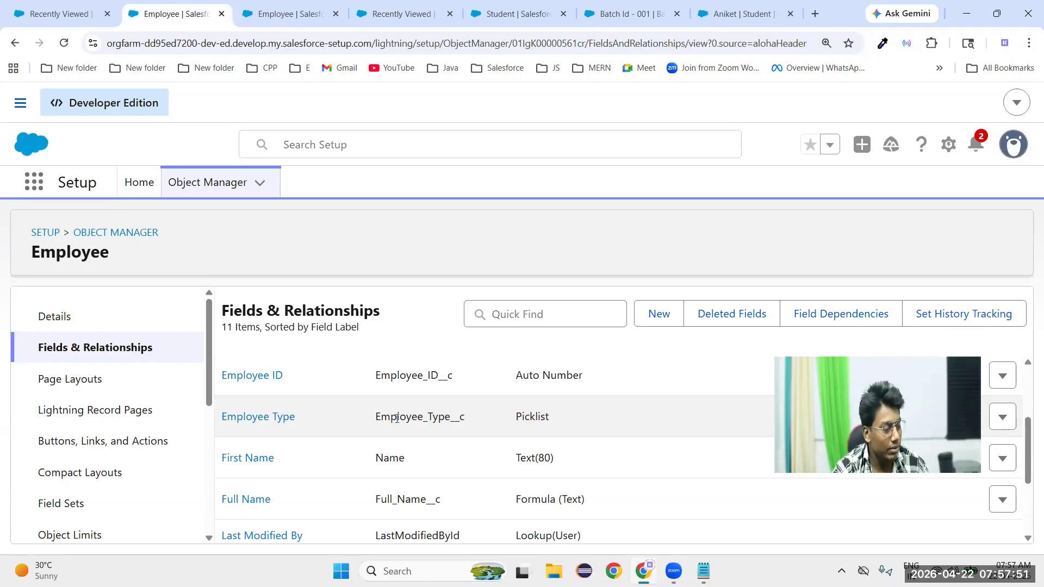
{"action": "scroll", "coordinate": [413, 488], "scroll_direction": "up", "scroll_amount": 3}
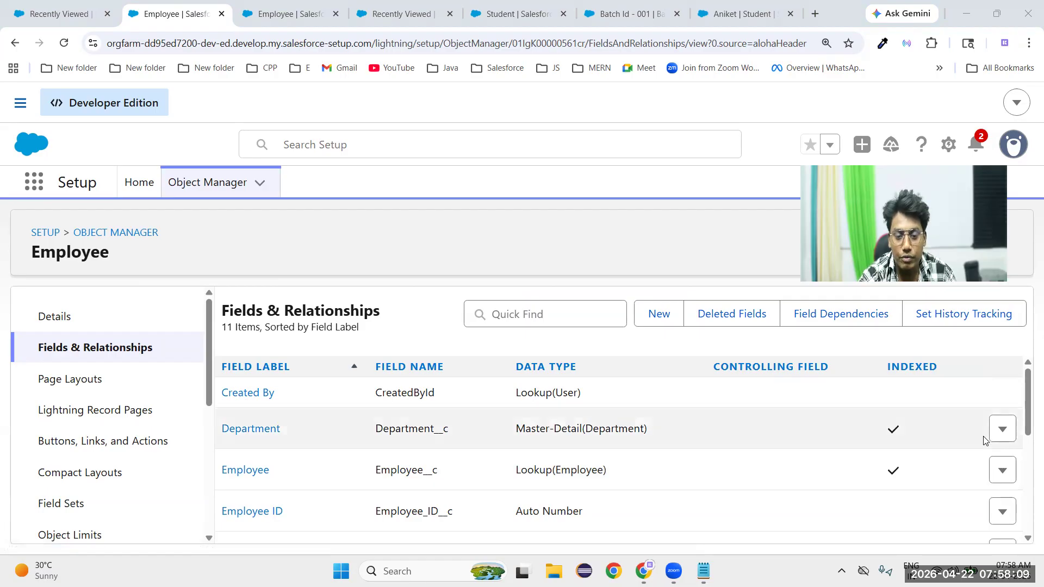
{"action": "left_click", "coordinate": [1003, 471]}
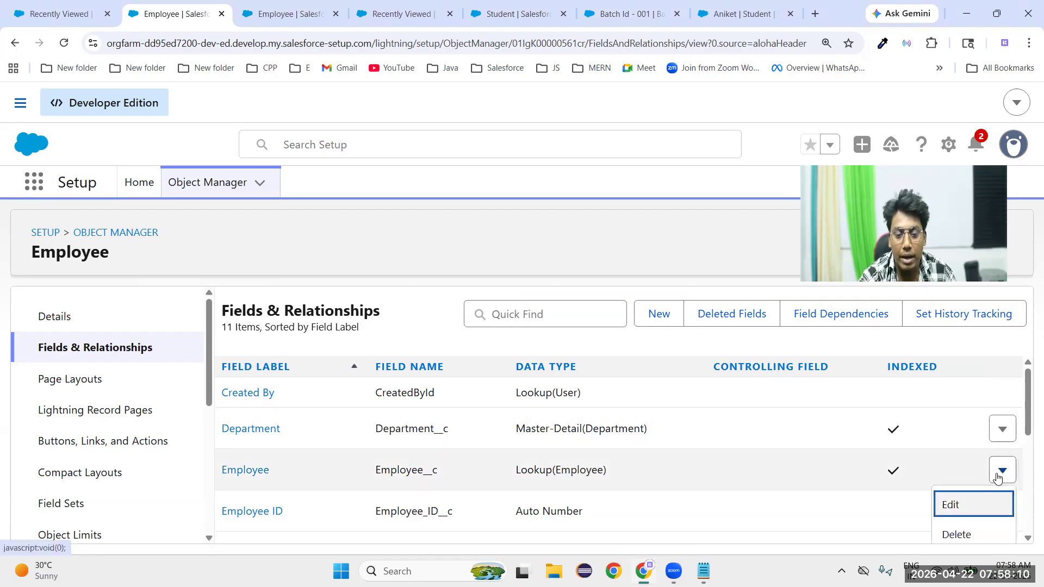
{"action": "left_click", "coordinate": [955, 507]}
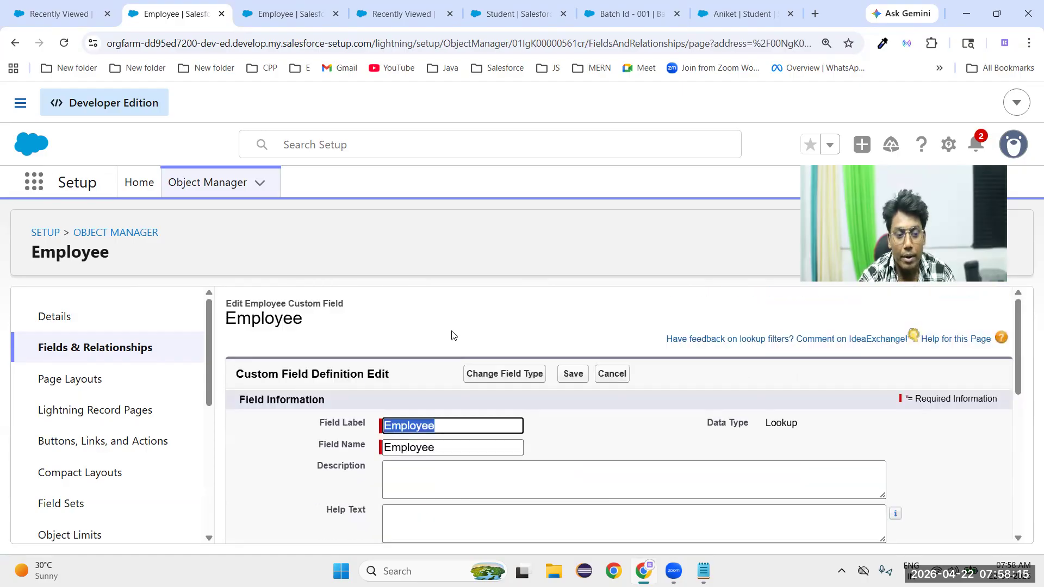
- Set the Employee lookup's field label to Team Lead and acknowledge the label-change warning
{"action": "double_click", "coordinate": [461, 427]}
{"action": "key", "text": "BackSpace"}
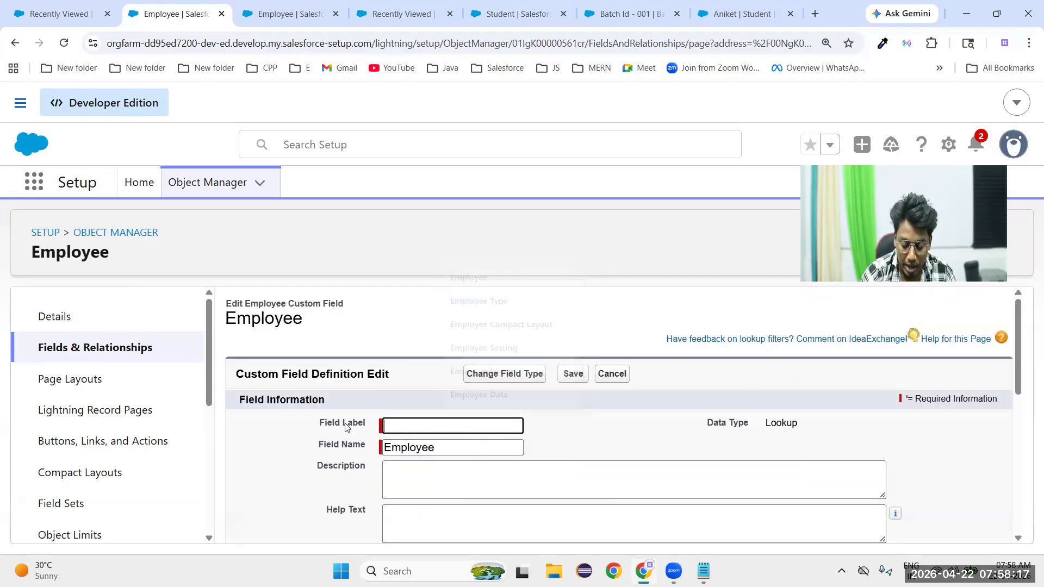
{"action": "type", "text": "TEam"}
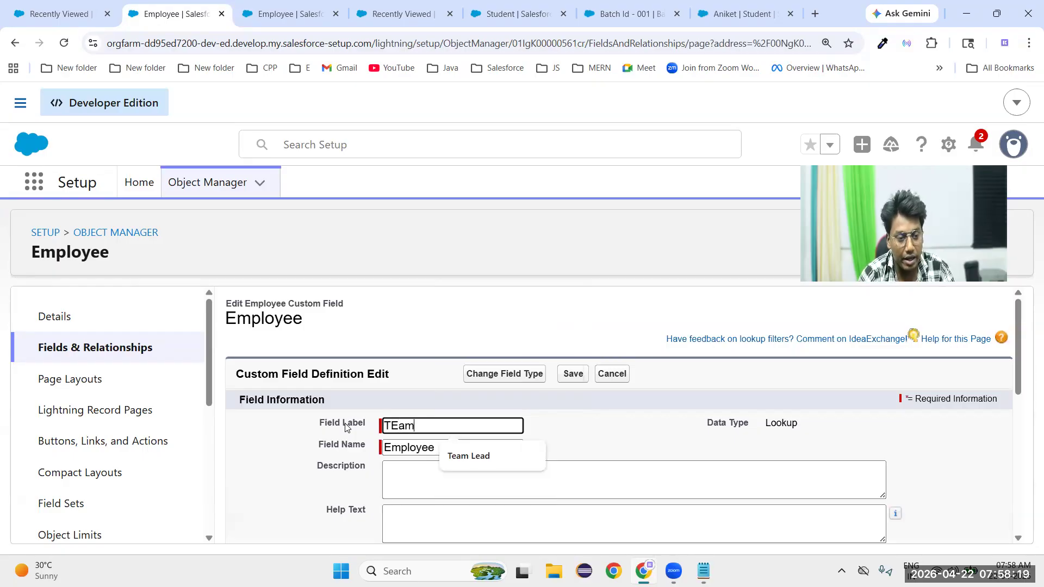
{"action": "key", "text": "BackSpace"}
{"action": "key", "text": "BackSpace"}
{"action": "key", "text": "BackSpace"}
{"action": "key", "text": "BackSpace"}
{"action": "type", "text": "Te"}
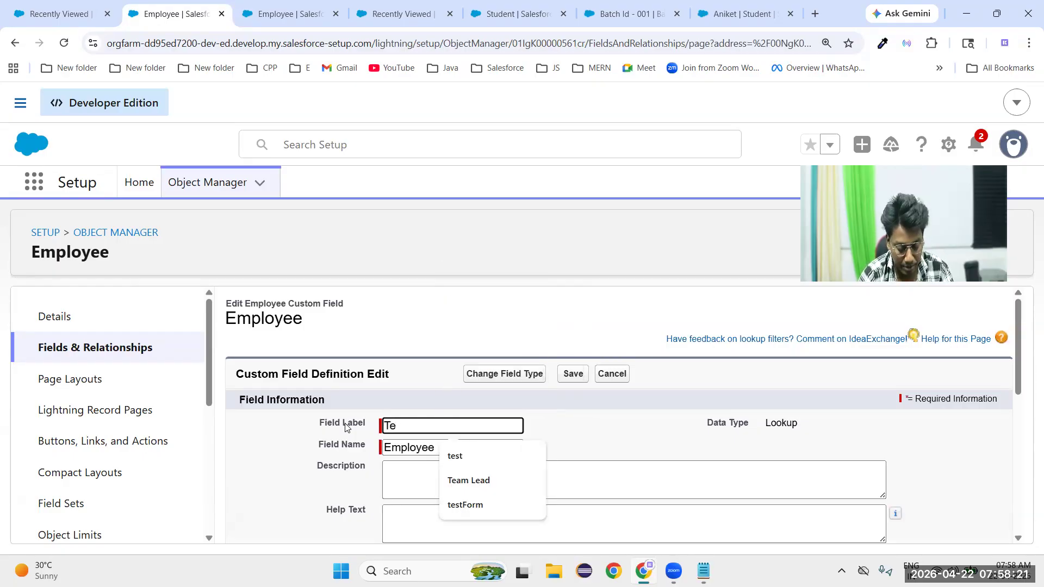
{"action": "type", "text": "am Lead"}
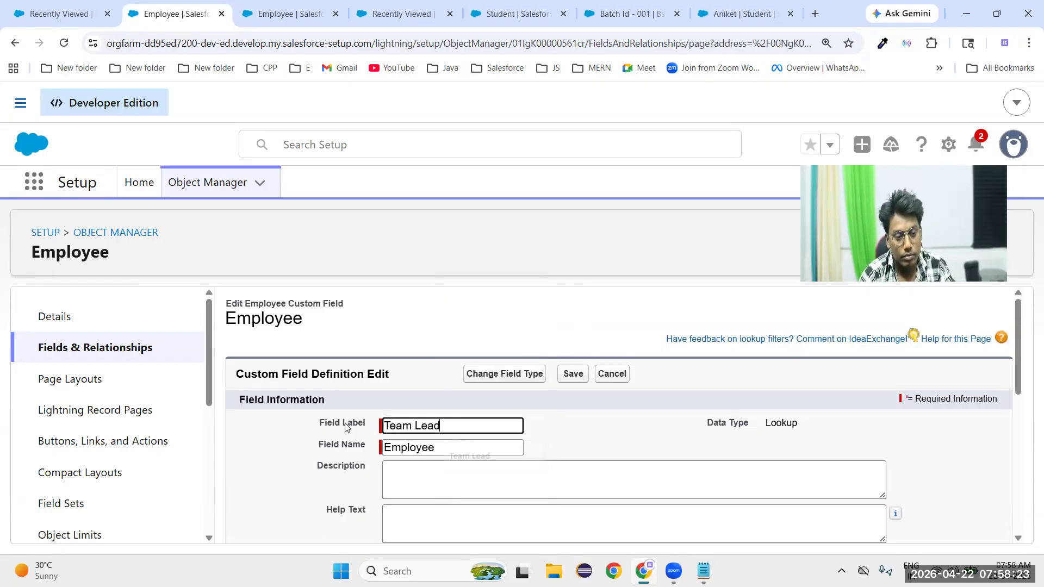
{"action": "triple_click", "coordinate": [425, 427]}
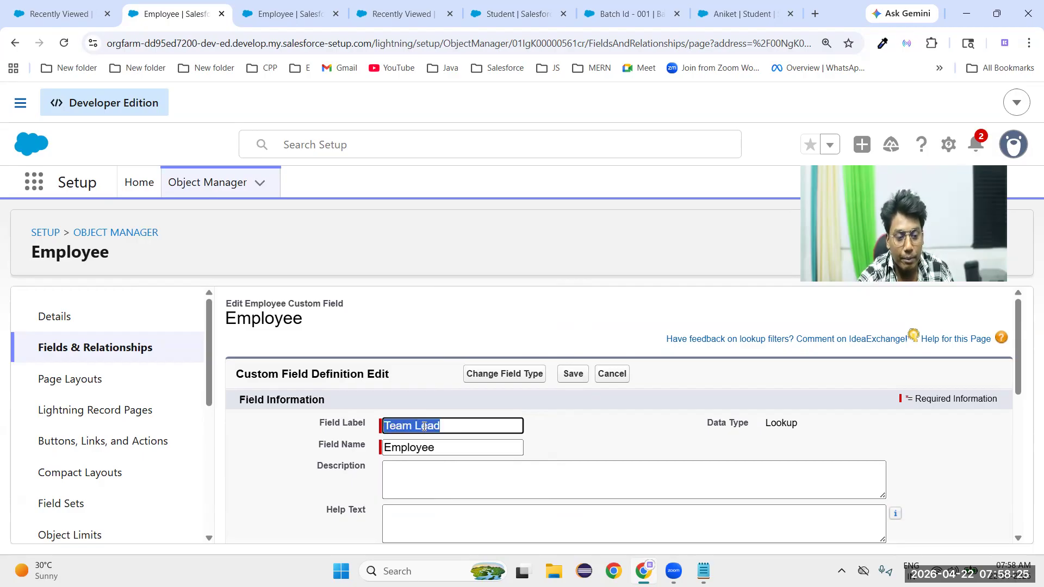
{"action": "left_click", "coordinate": [424, 446]}
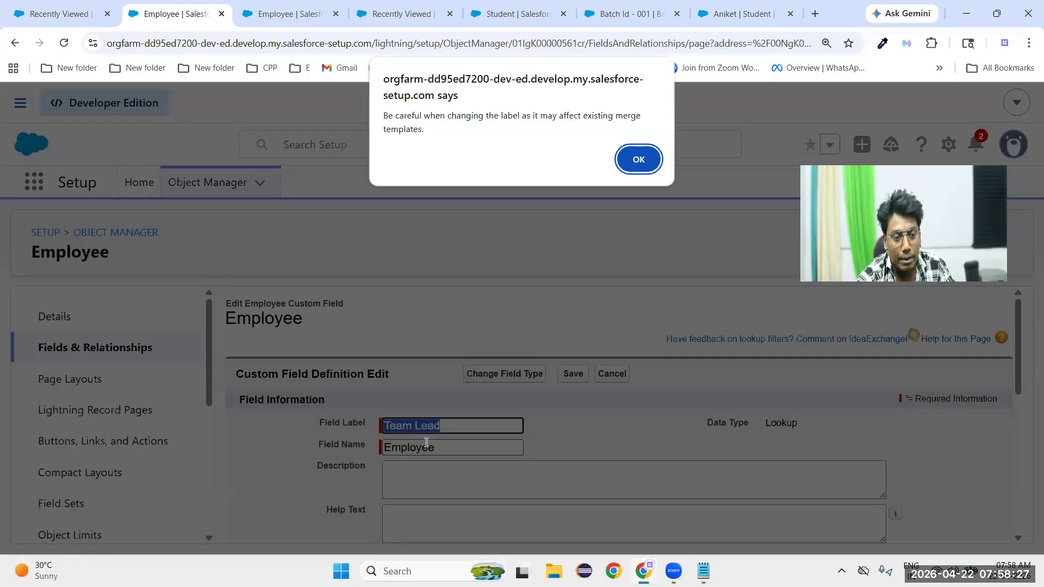
{"action": "left_click", "coordinate": [642, 160]}
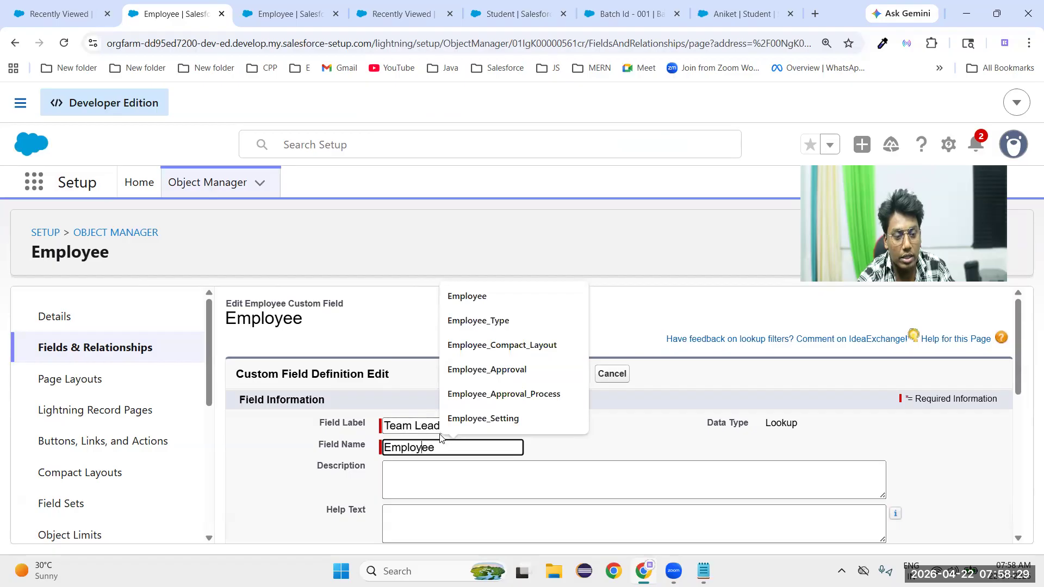
- Set the lookup's field name to Team_Lead, acknowledge the name-change warning, and save the field
{"action": "triple_click", "coordinate": [424, 427]}
{"action": "key", "text": "ctrl+c"}
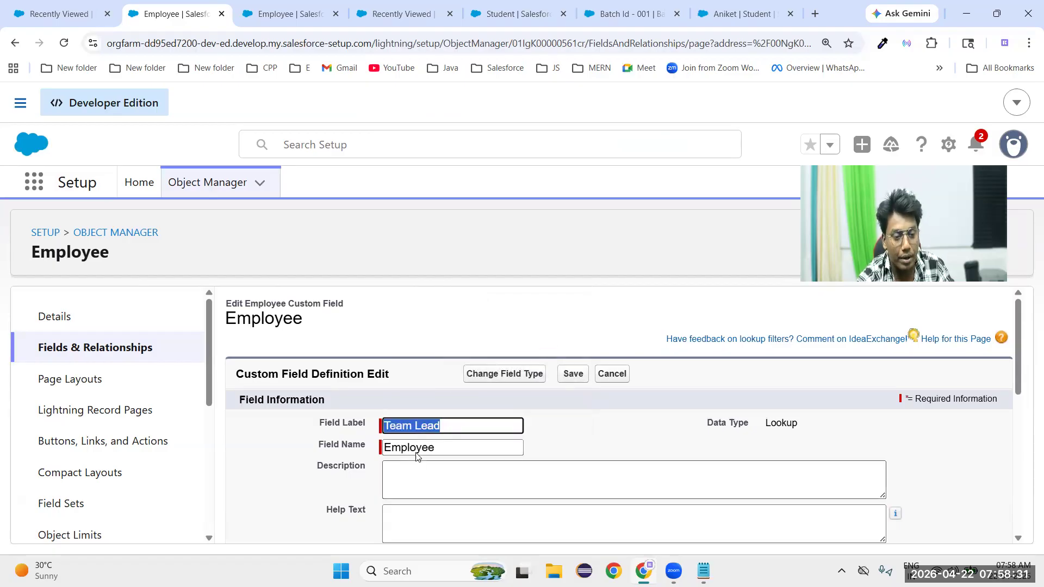
{"action": "double_click", "coordinate": [417, 448]}
{"action": "key", "text": "ctrl+v"}
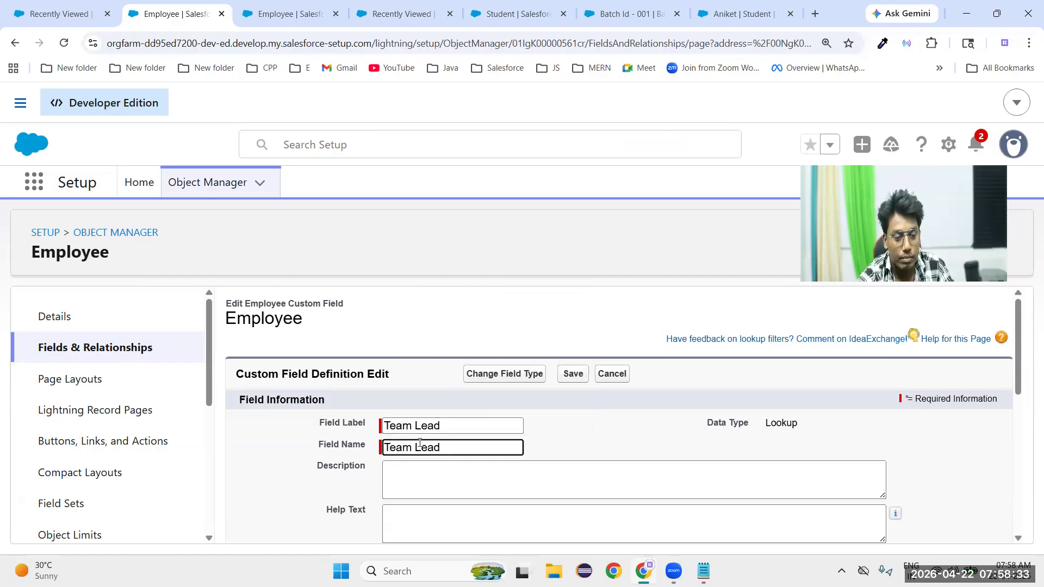
{"action": "key", "text": "BackSpace"}
{"action": "type", "text": "_"}
{"action": "left_click", "coordinate": [660, 464]}
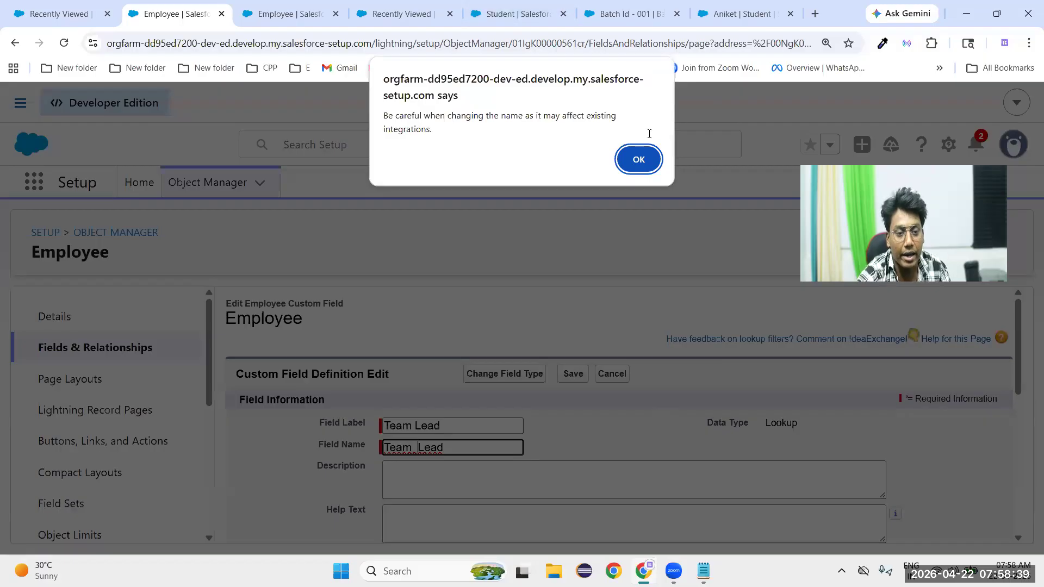
{"action": "left_click", "coordinate": [642, 165]}
{"action": "left_click", "coordinate": [569, 380]}
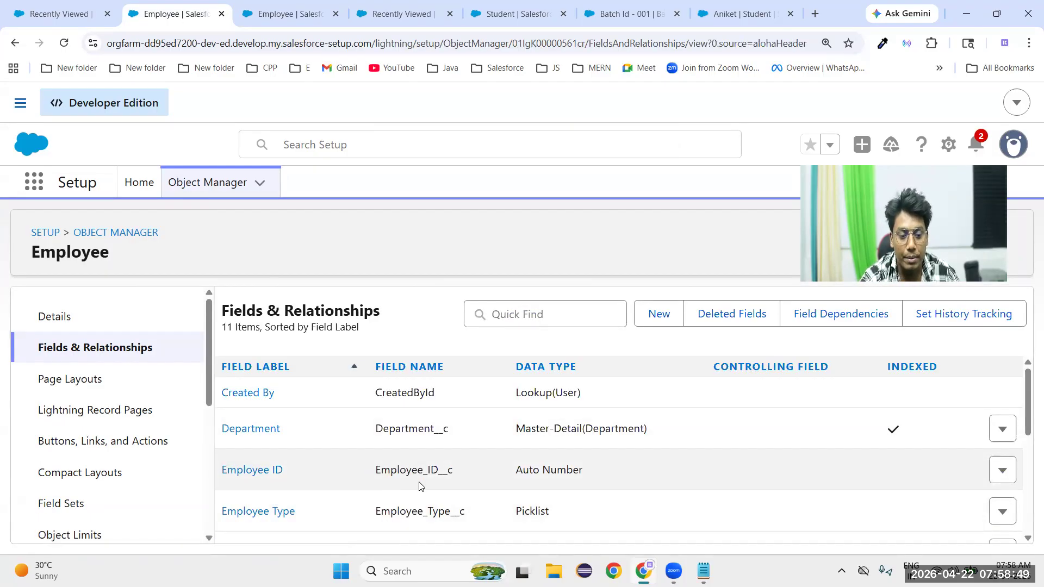
{"action": "scroll", "coordinate": [419, 486], "scroll_direction": "down", "scroll_amount": 5}
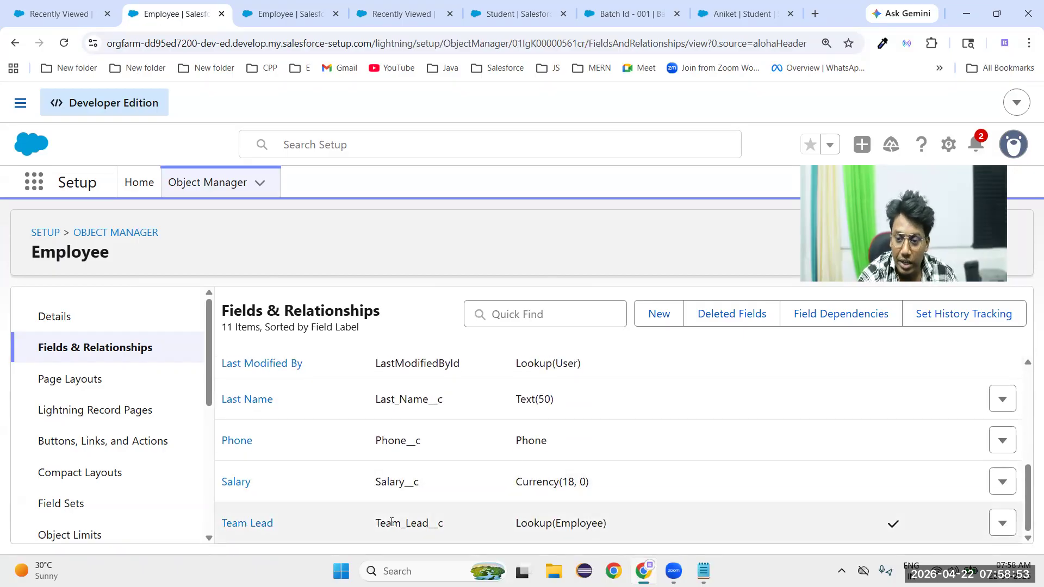
- Reload the Employees list and check the lookup's label in a new Employee form, closing the form without saving
{"action": "left_click", "coordinate": [62, 13]}
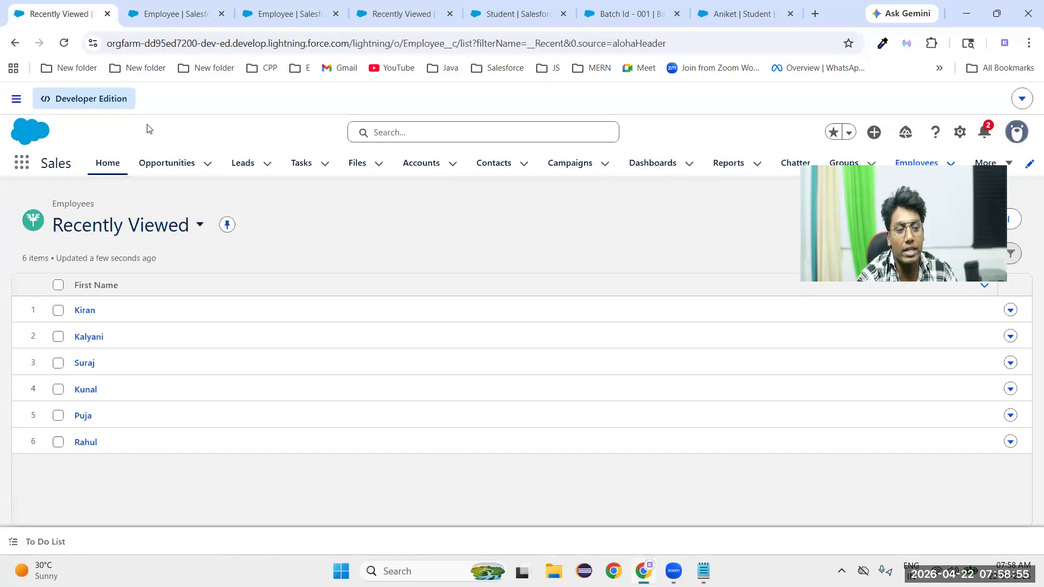
{"action": "left_click", "coordinate": [64, 43]}
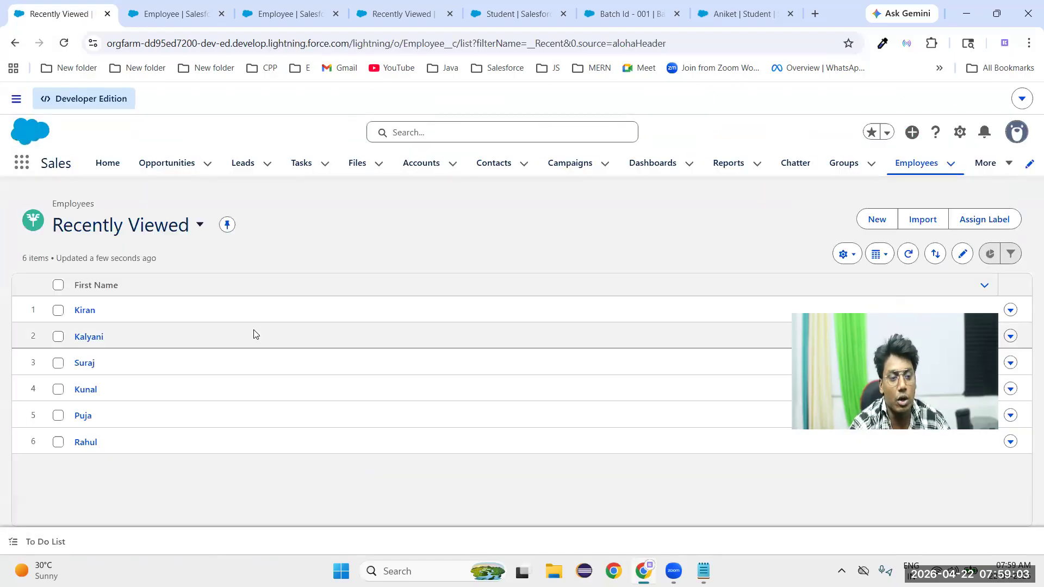
{"action": "left_click", "coordinate": [865, 223]}
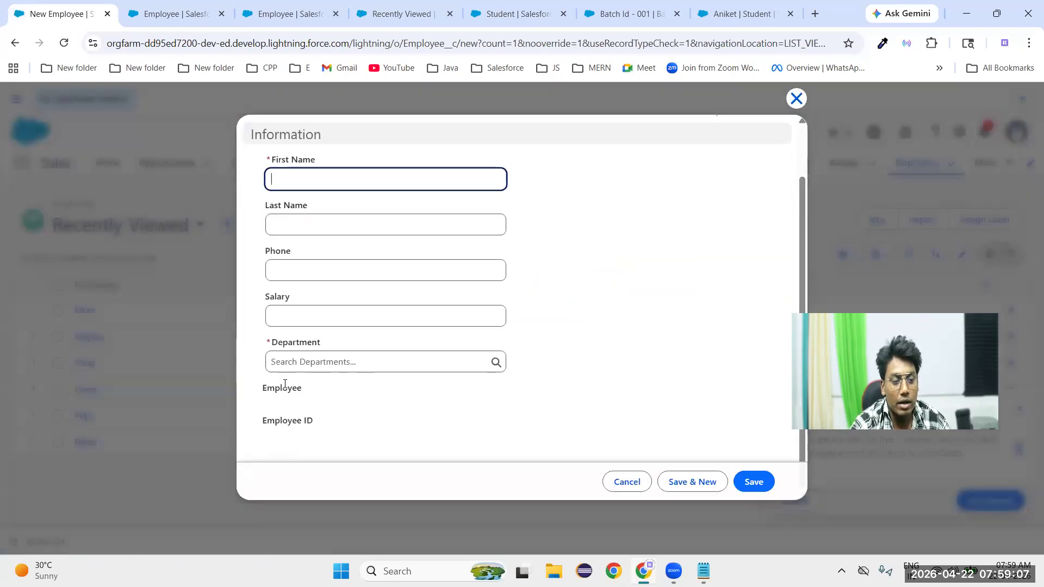
{"action": "left_click", "coordinate": [796, 99]}
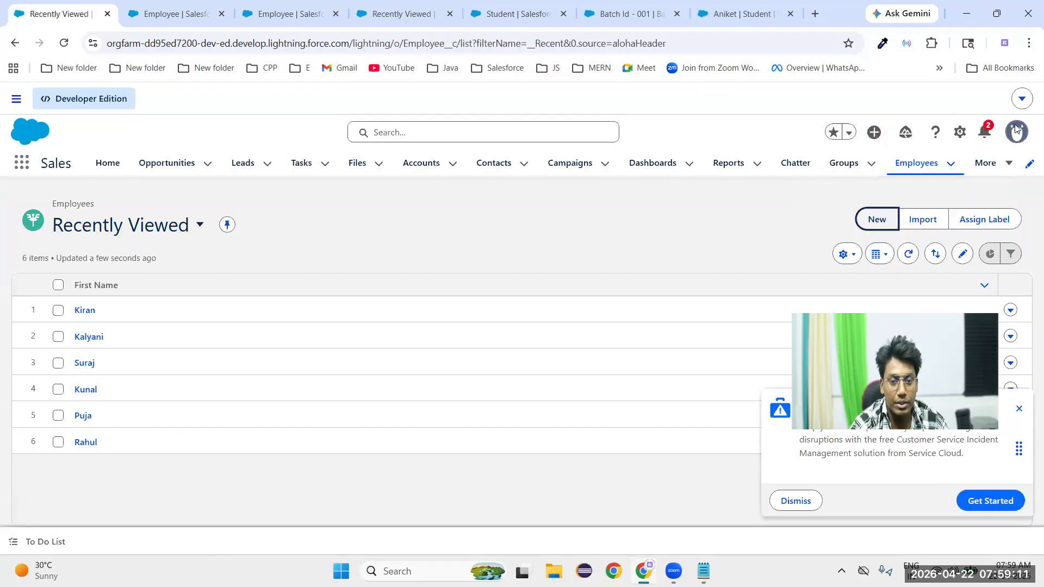
- Switch to Salesforce Classic and open the Employees home page from the list of all tabs
{"action": "left_click", "coordinate": [1016, 130]}
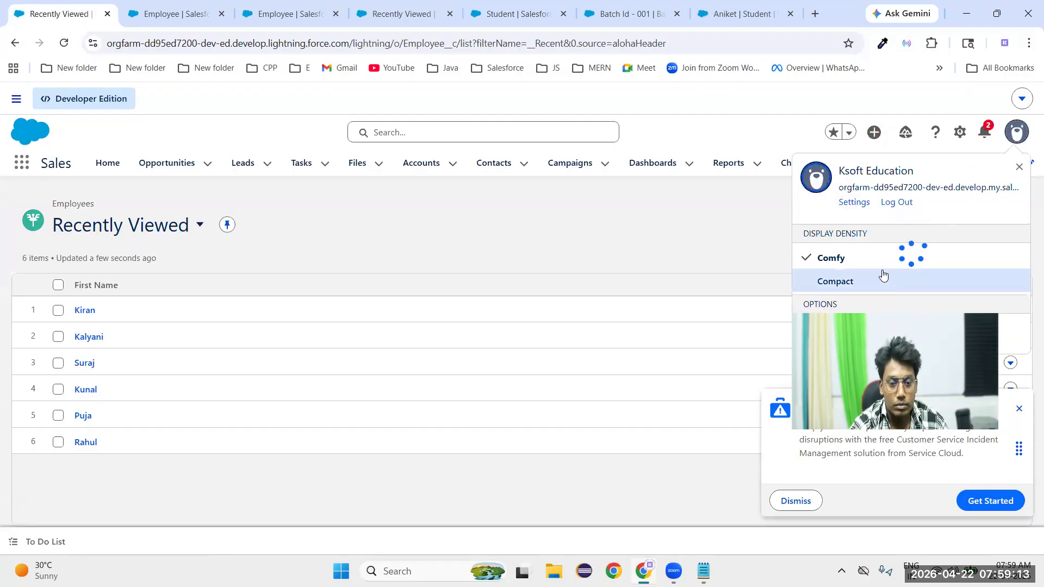
{"action": "left_click", "coordinate": [882, 285]}
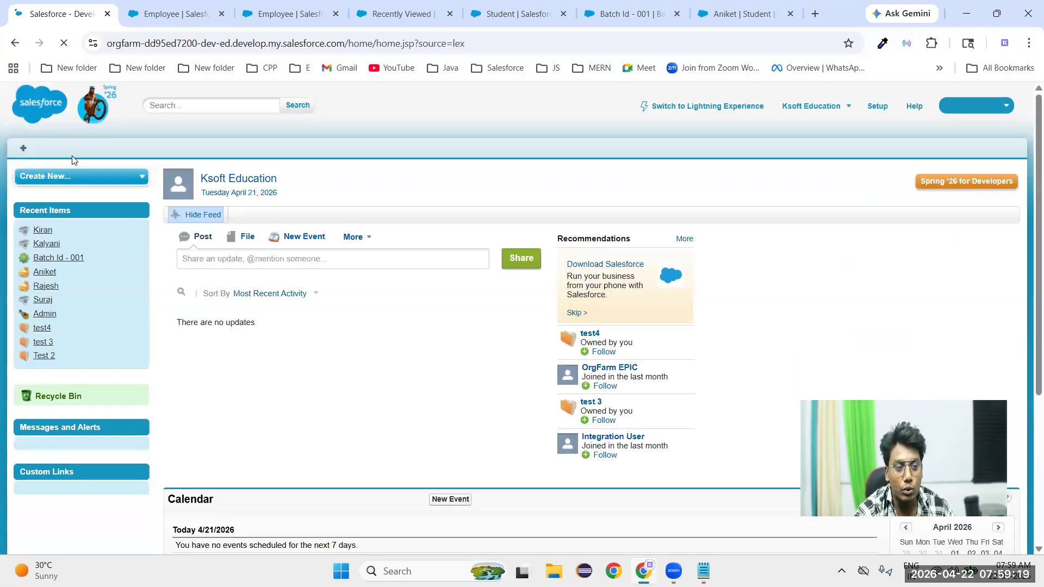
{"action": "left_click", "coordinate": [29, 156]}
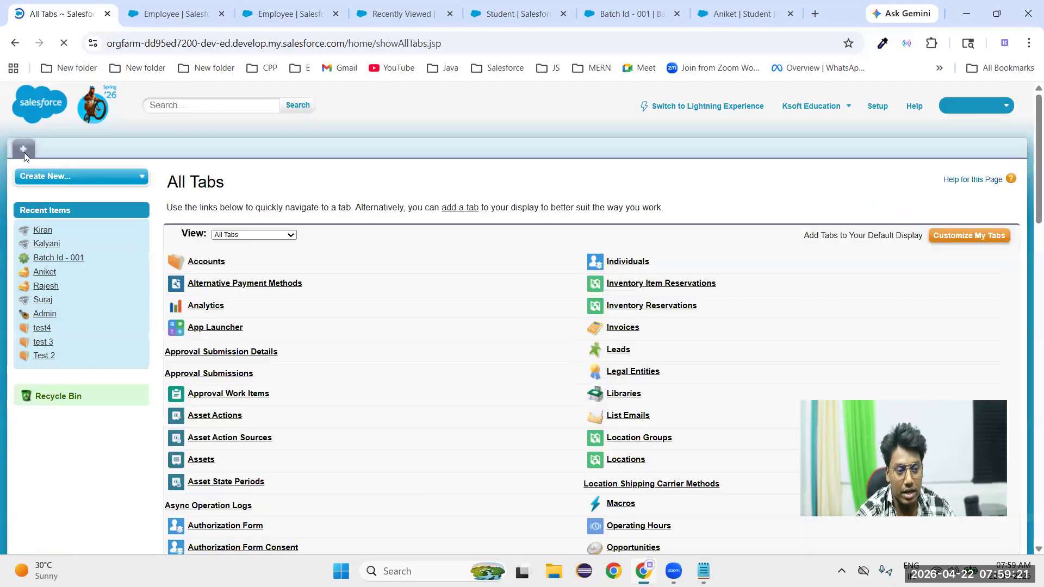
{"action": "scroll", "coordinate": [301, 399], "scroll_direction": "down", "scroll_amount": 1}
{"action": "scroll", "coordinate": [303, 399], "scroll_direction": "down", "scroll_amount": 10}
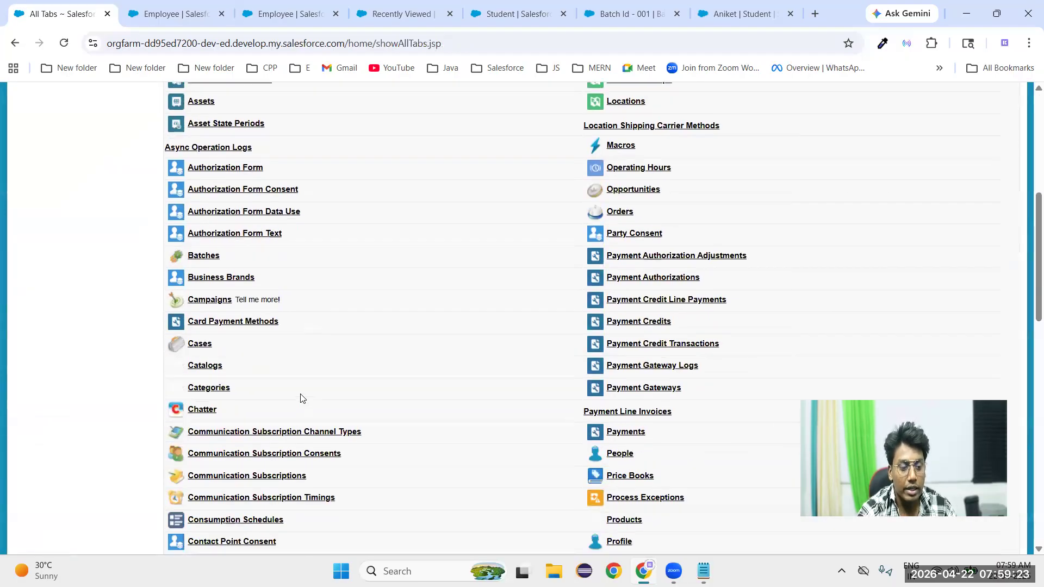
{"action": "scroll", "coordinate": [242, 483], "scroll_direction": "down", "scroll_amount": 5}
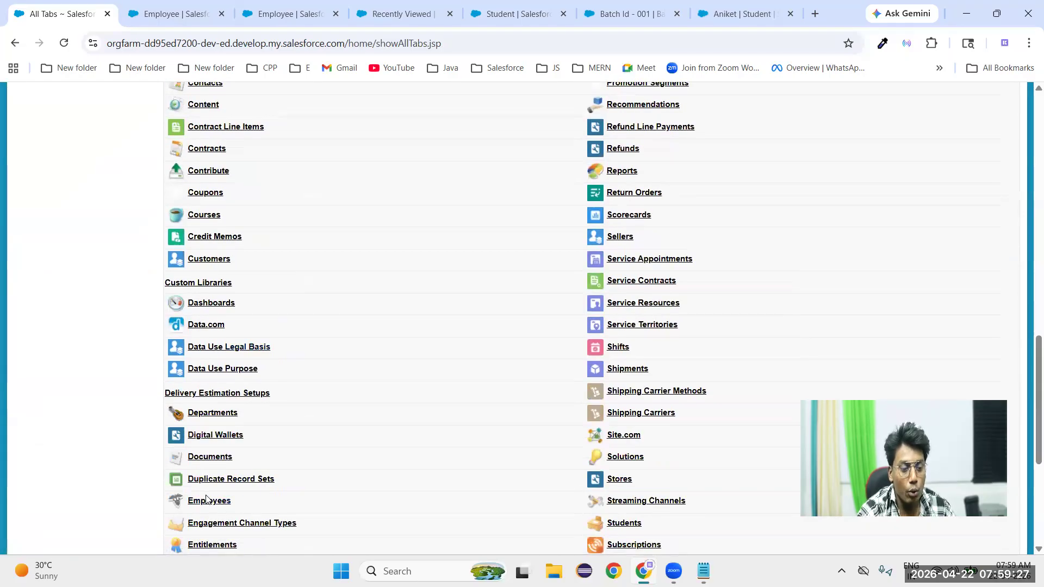
{"action": "left_click", "coordinate": [208, 502]}
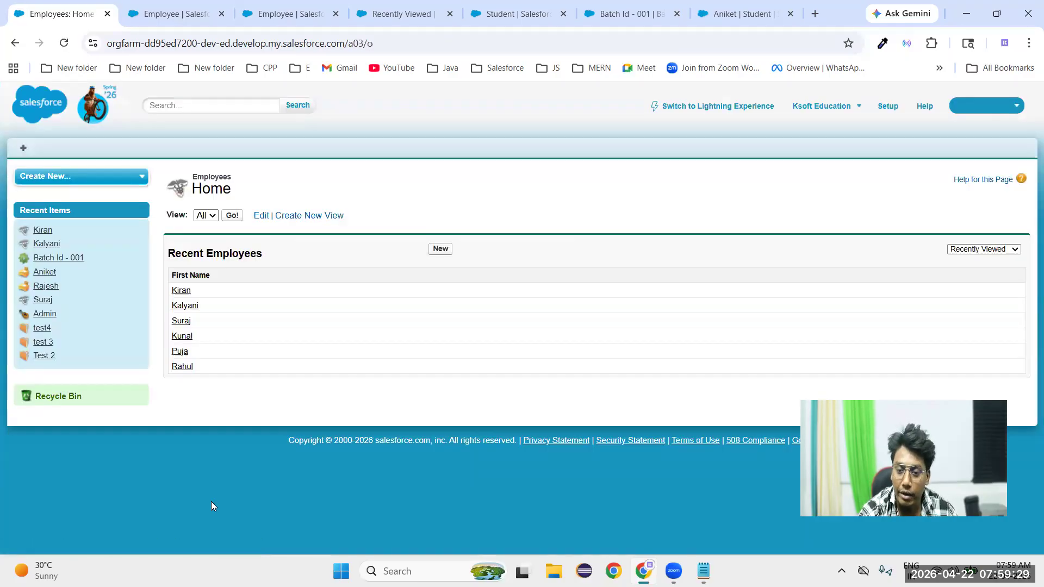
- Start a new Employee record and examine the Department and Team Lead lookup fields in its form
{"action": "left_click", "coordinate": [441, 249]}
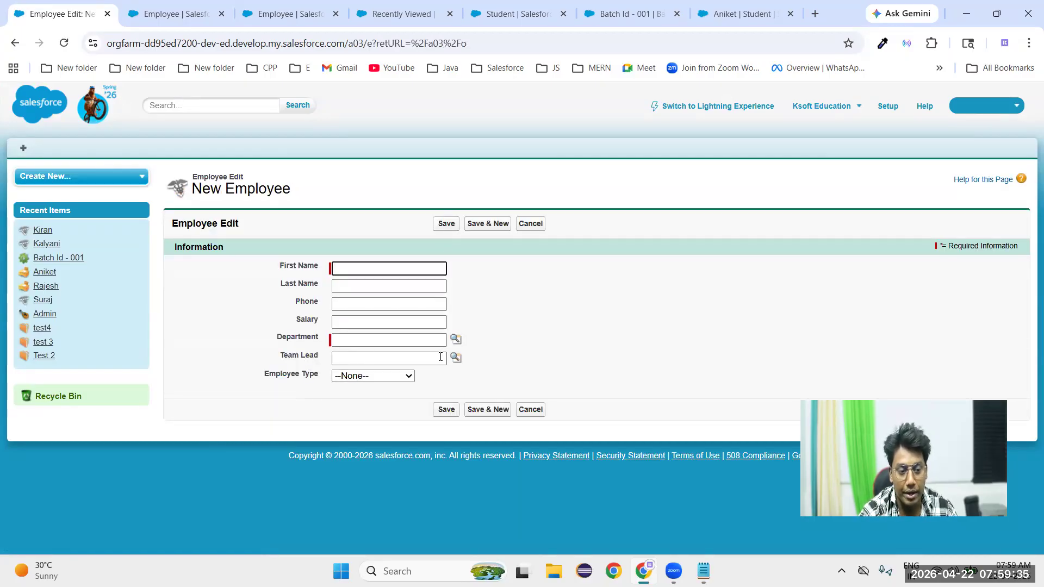
{"action": "left_click", "coordinate": [423, 361]}
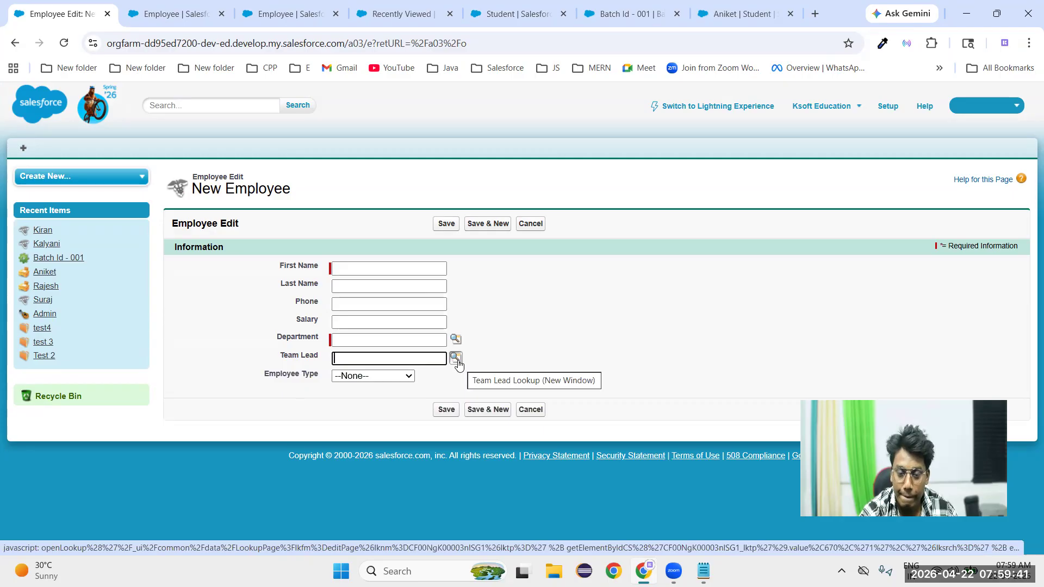
{"action": "left_click", "coordinate": [397, 343]}
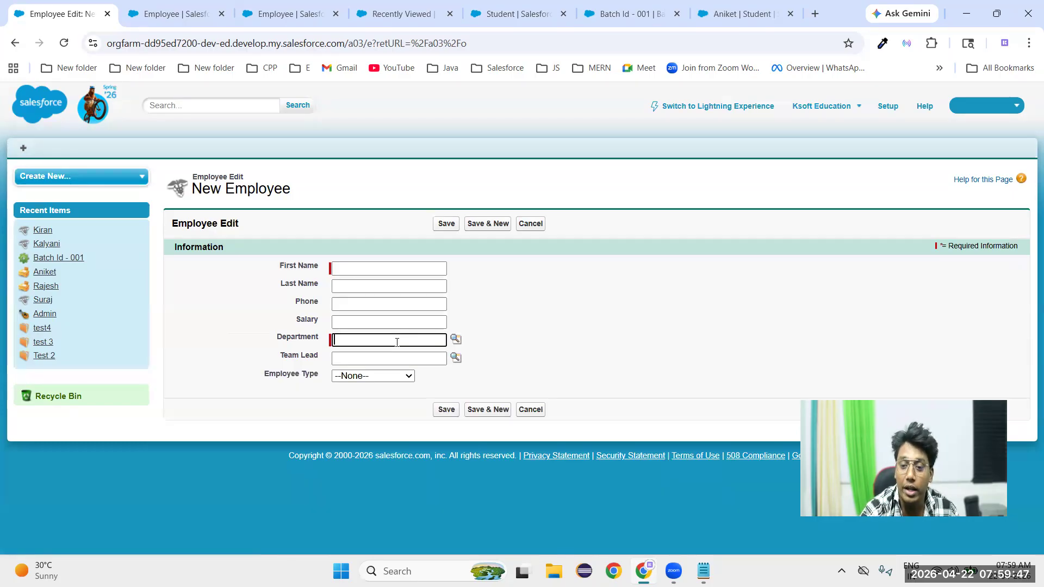
{"action": "left_click", "coordinate": [403, 357]}
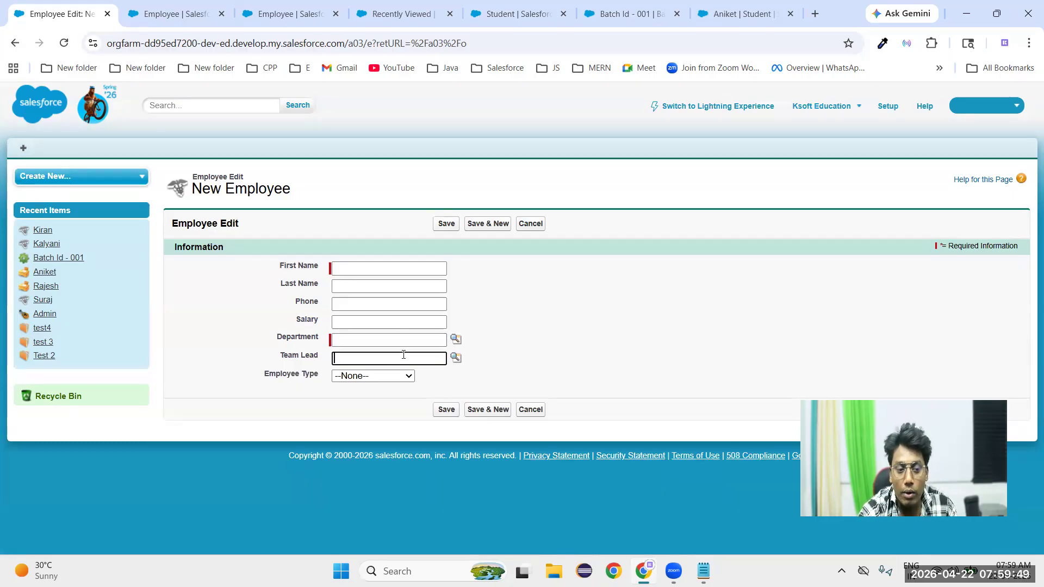
{"action": "left_click", "coordinate": [370, 341]}
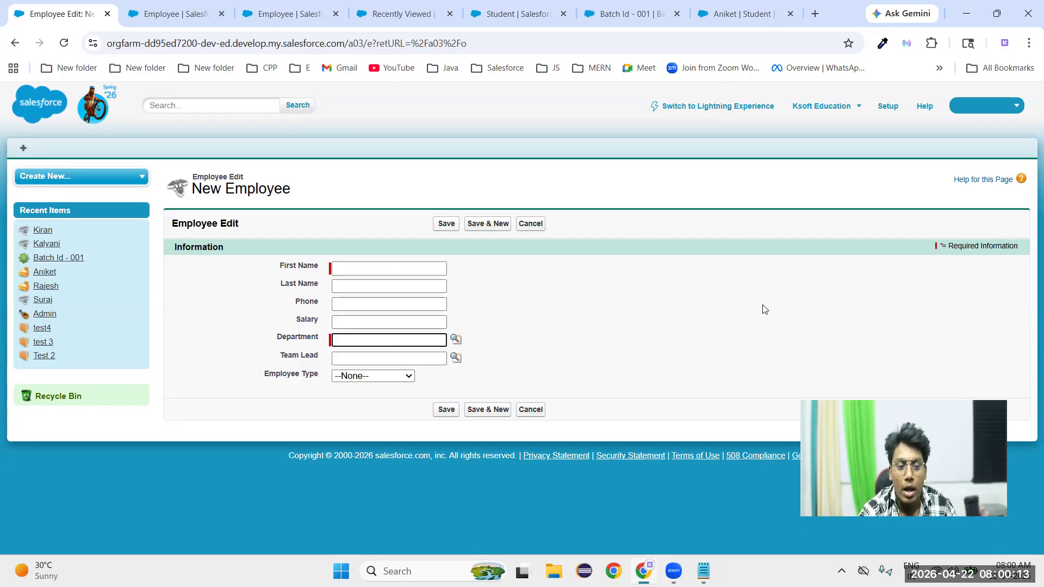
- Try picking the first recently viewed employee as Team Lead in the new record, and discard the record without saving
{"action": "left_click", "coordinate": [456, 359]}
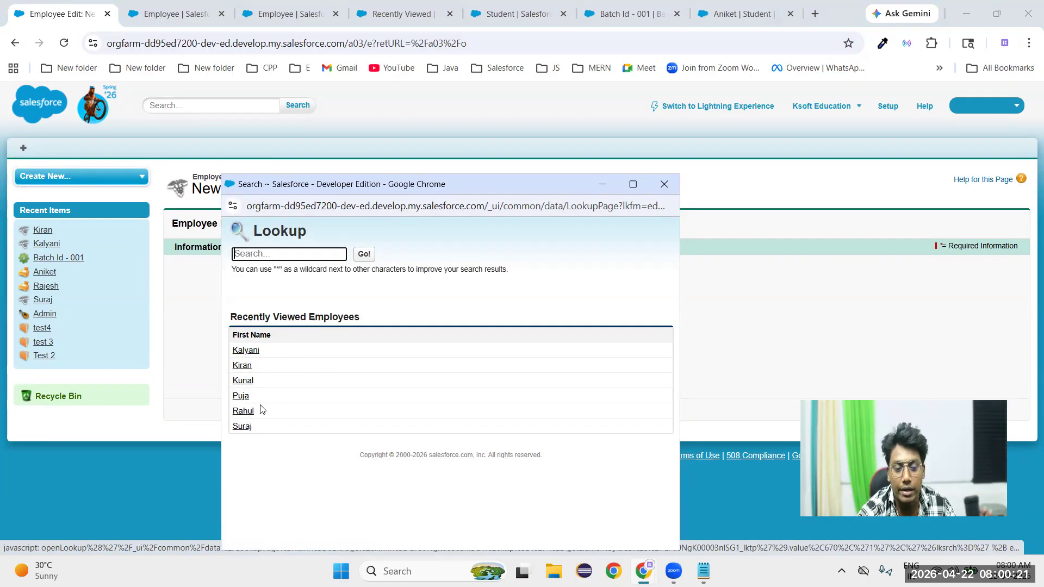
{"action": "left_click", "coordinate": [246, 354]}
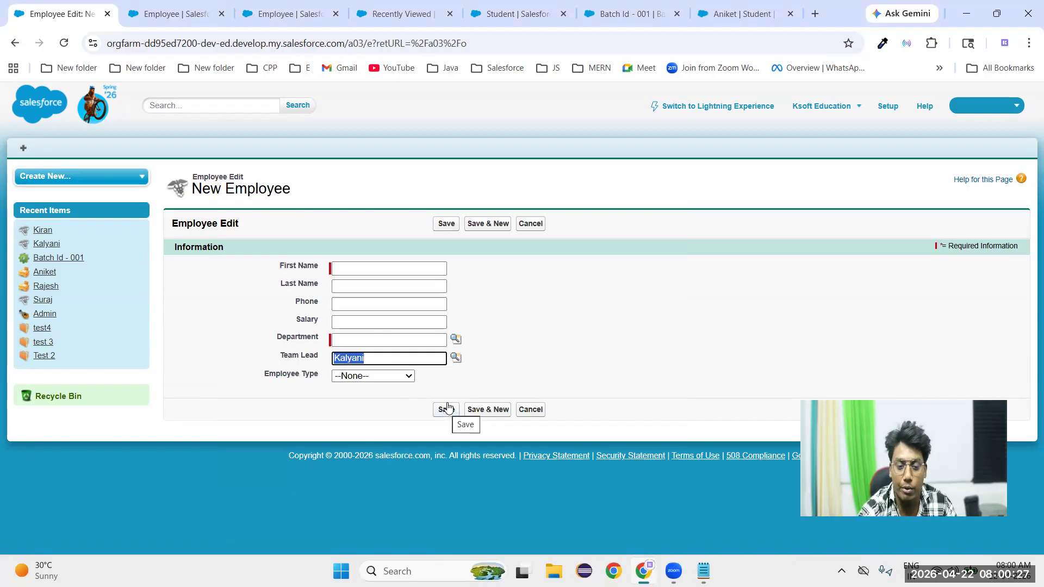
{"action": "left_click", "coordinate": [579, 293]}
{"action": "left_click", "coordinate": [531, 226]}
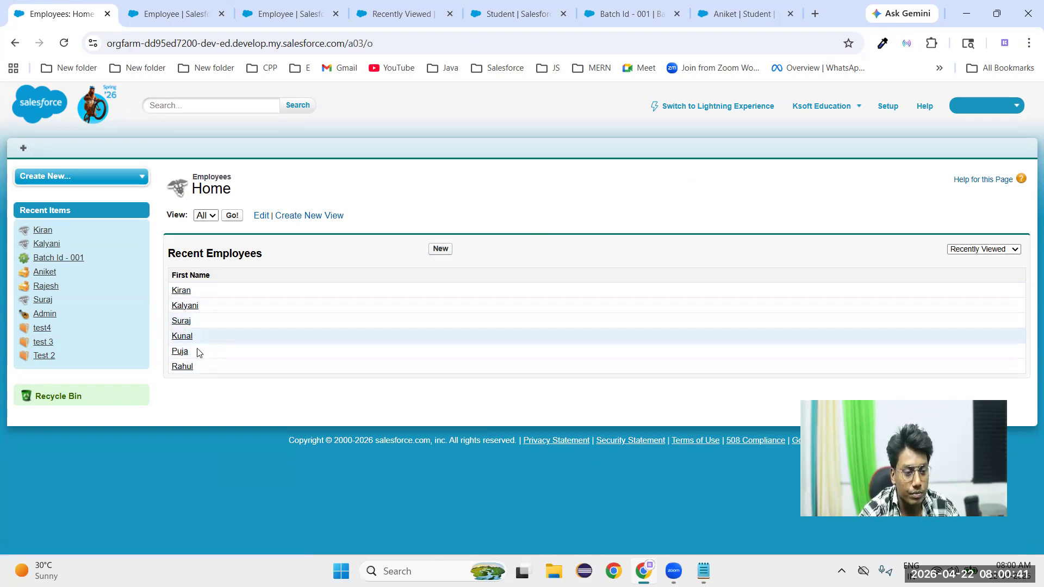
- Set the Employee Type of the first recent employee, in the Admin department, to Team Lead and save the record
{"action": "left_click", "coordinate": [182, 292]}
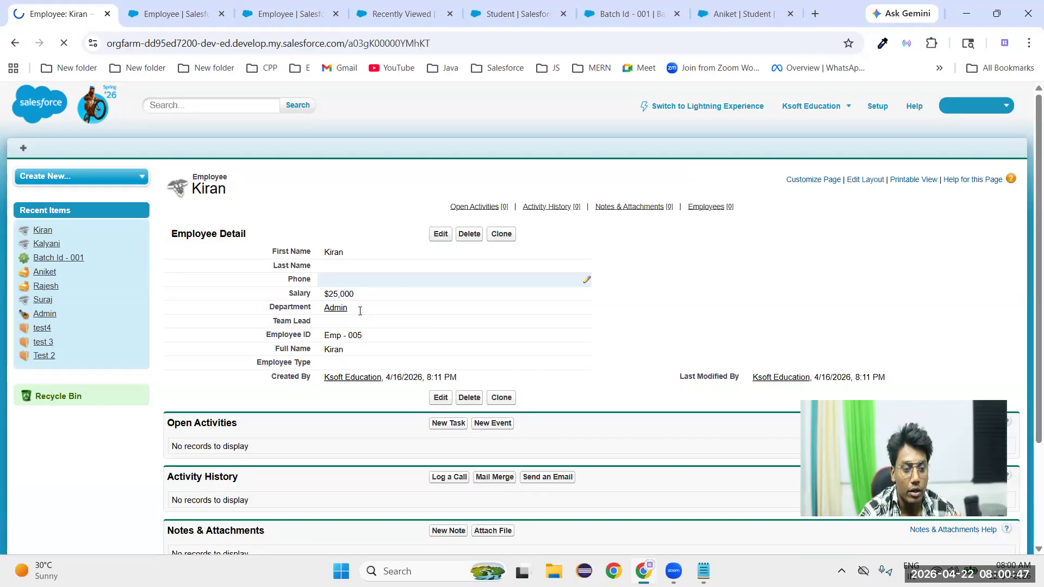
{"action": "left_click", "coordinate": [365, 390]}
{"action": "left_click", "coordinate": [361, 450]}
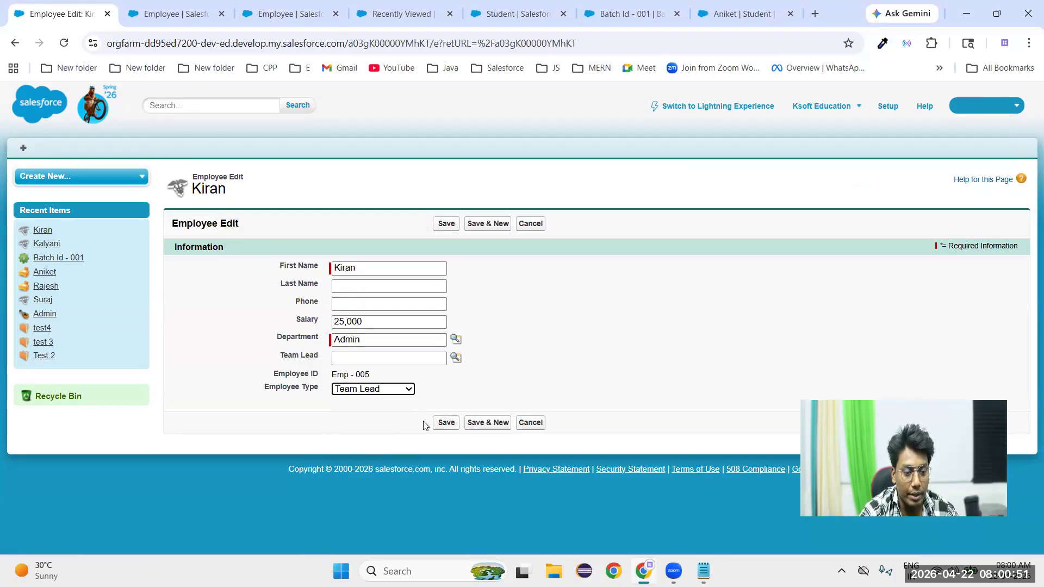
{"action": "left_click", "coordinate": [445, 425]}
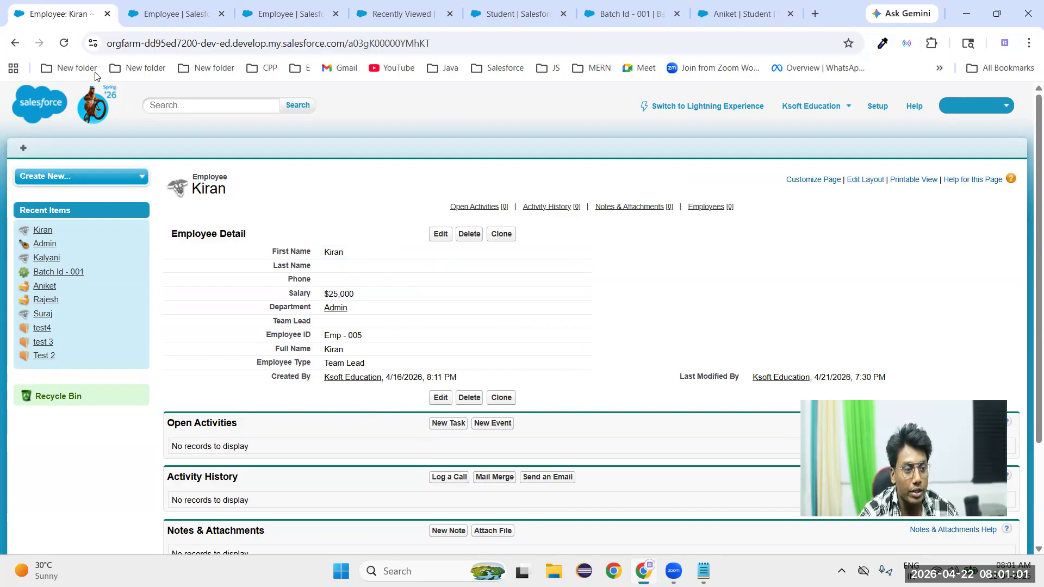
- Return to the Employees home page, set the fourth recent employee's Employee Type to Team Lead, and save the record
{"action": "left_click", "coordinate": [15, 42]}
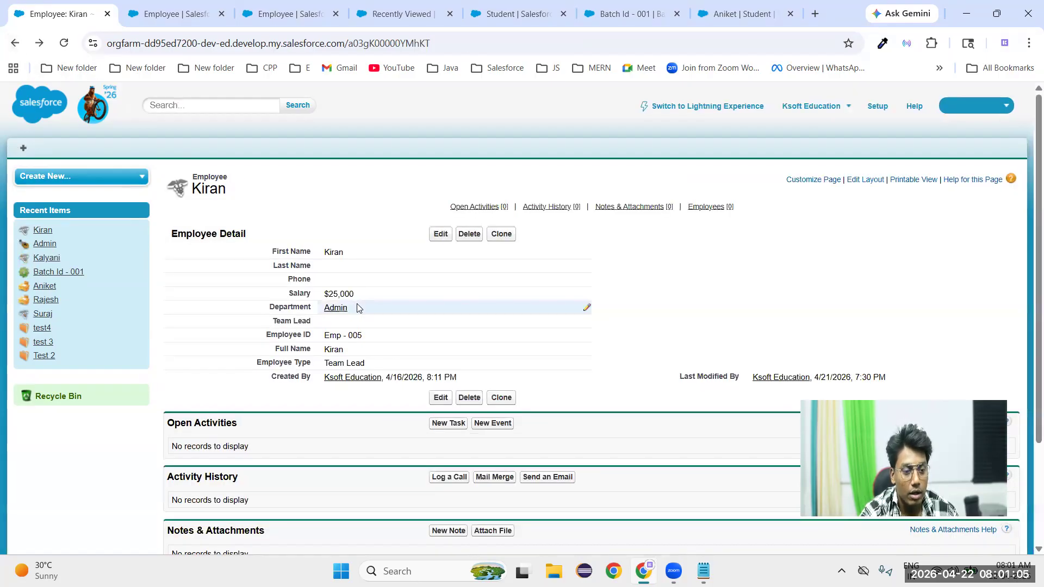
{"action": "left_click", "coordinate": [15, 43]}
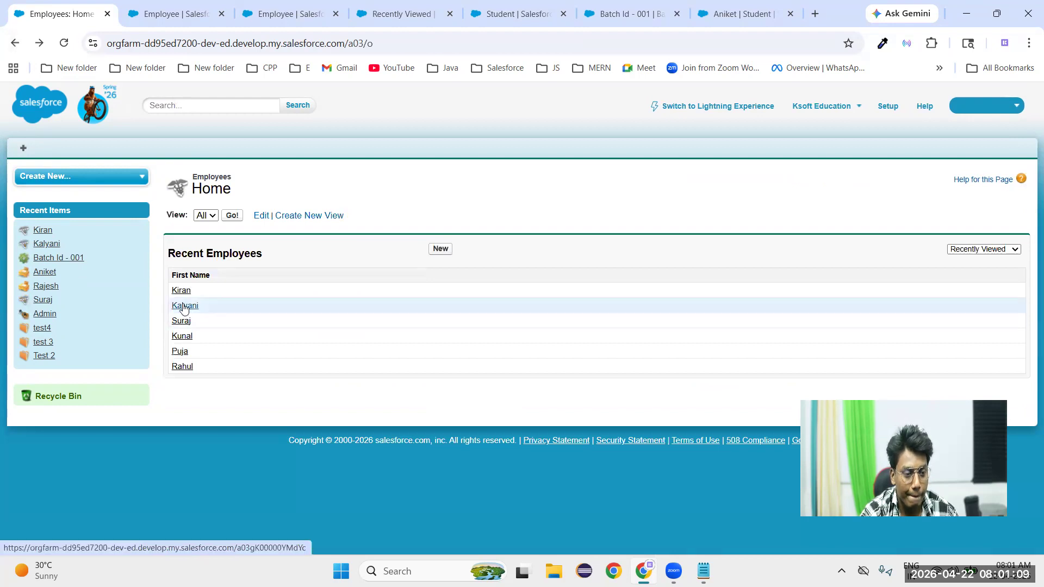
{"action": "left_click", "coordinate": [184, 337]}
{"action": "left_click", "coordinate": [437, 236]}
{"action": "left_click", "coordinate": [363, 389]}
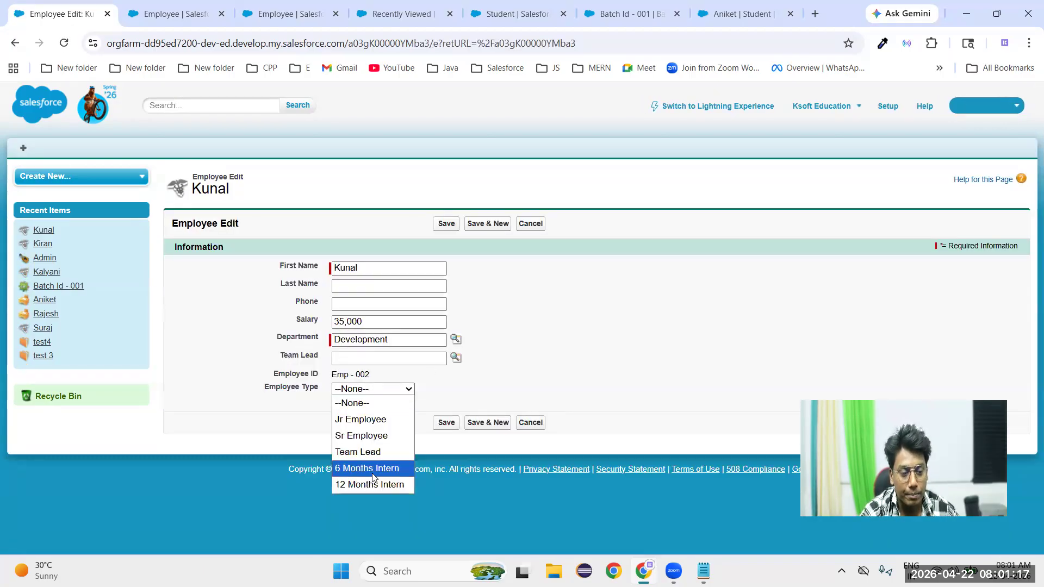
{"action": "left_click", "coordinate": [369, 451]}
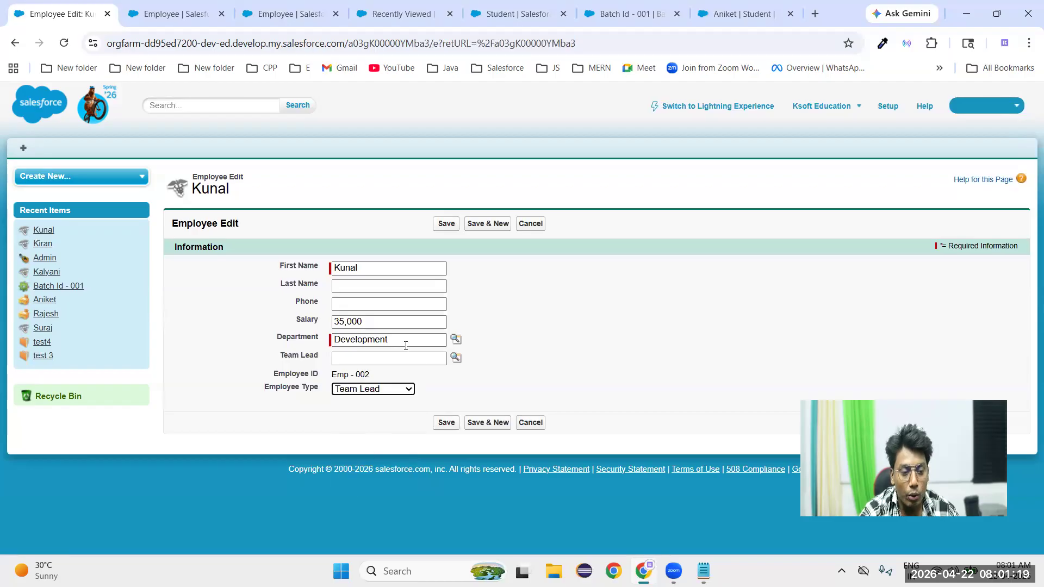
{"action": "left_click", "coordinate": [447, 424]}
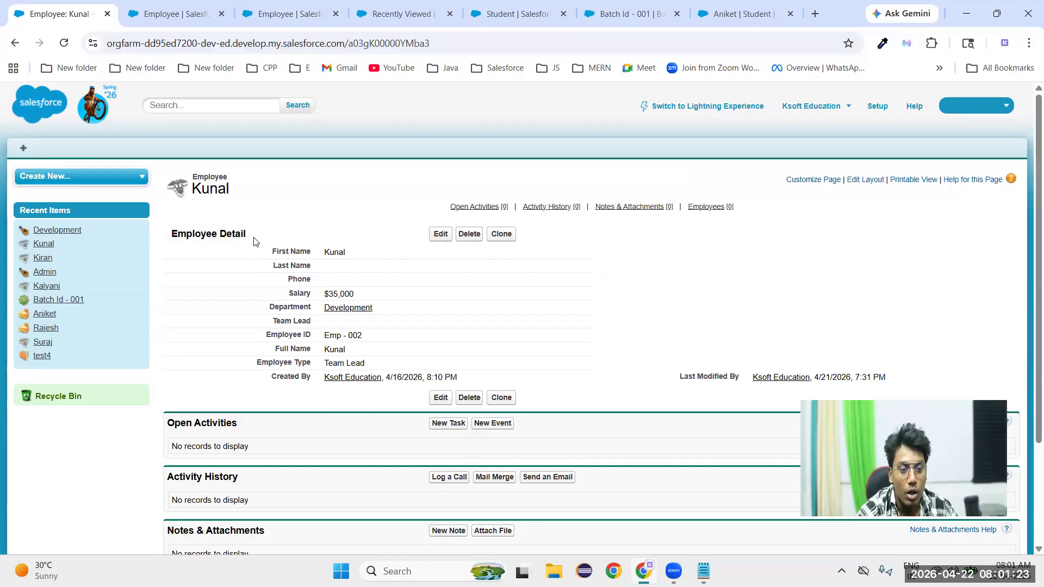
- Return to the Employees home page, edit the fifth recent employee, and choose the last employee in the lookup as Team Lead
{"action": "left_click", "coordinate": [15, 44]}
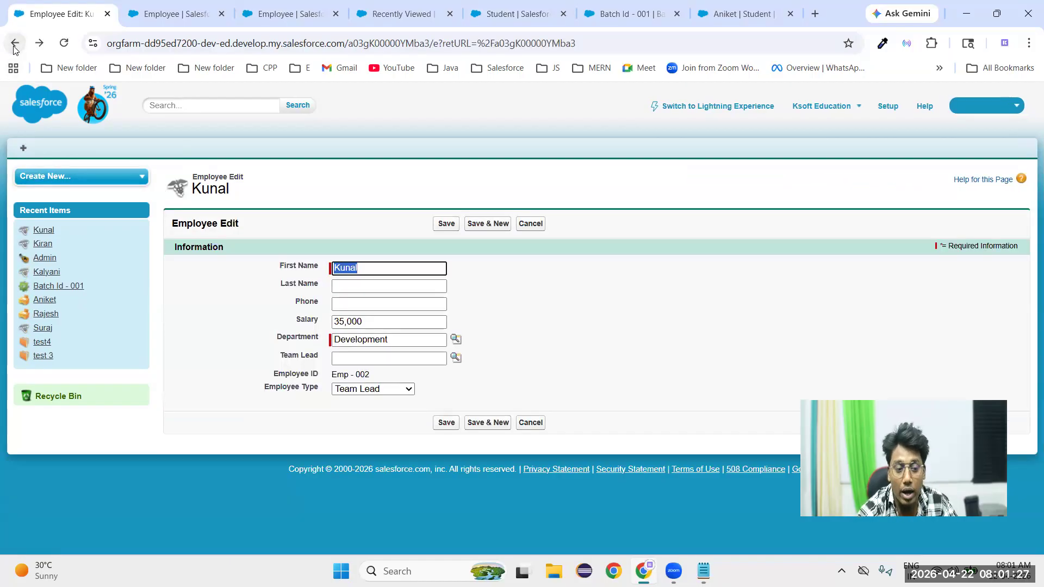
{"action": "left_click", "coordinate": [15, 45]}
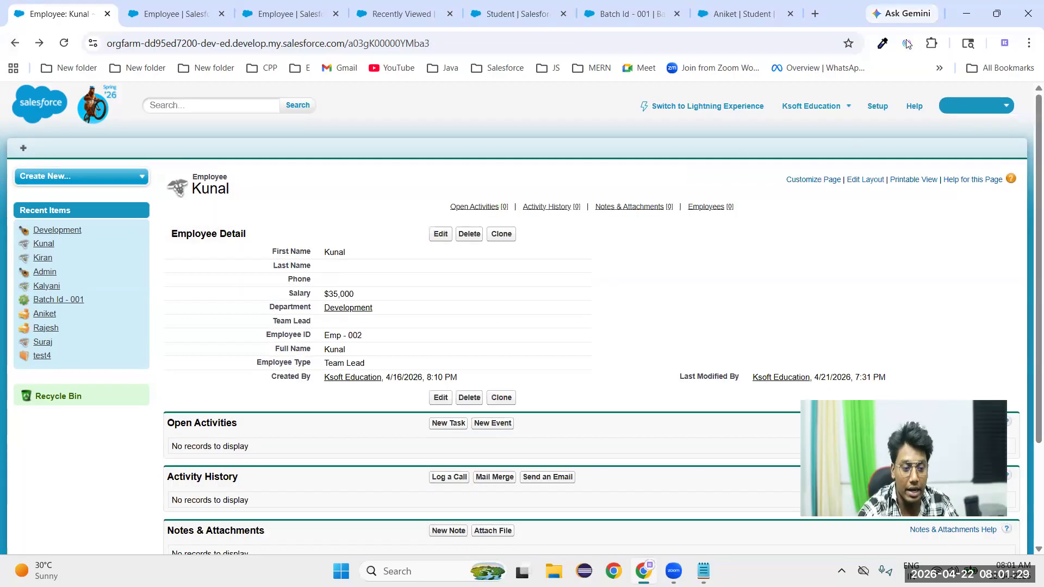
{"action": "left_click", "coordinate": [14, 45]}
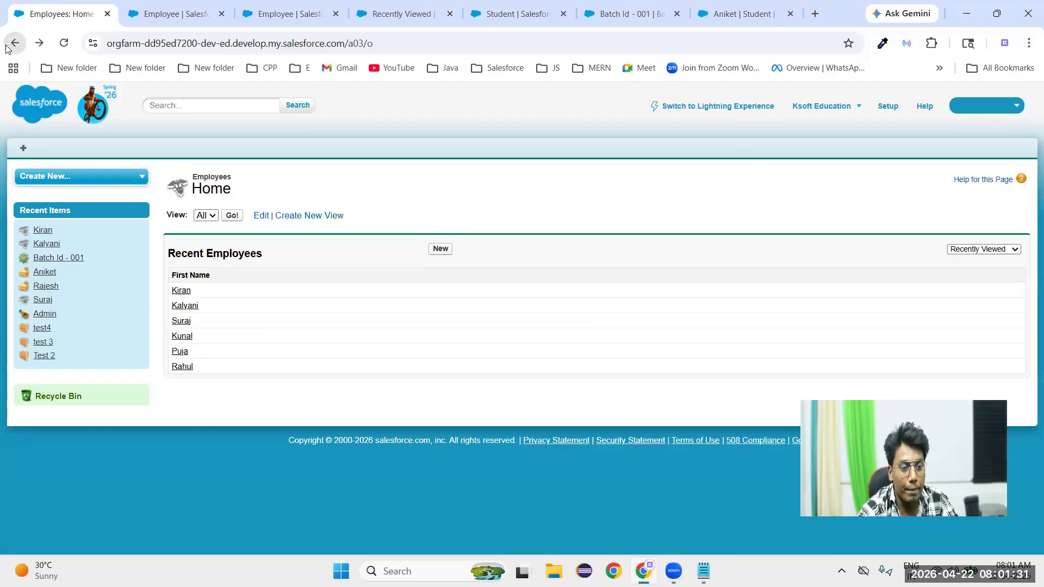
{"action": "left_click", "coordinate": [180, 352]}
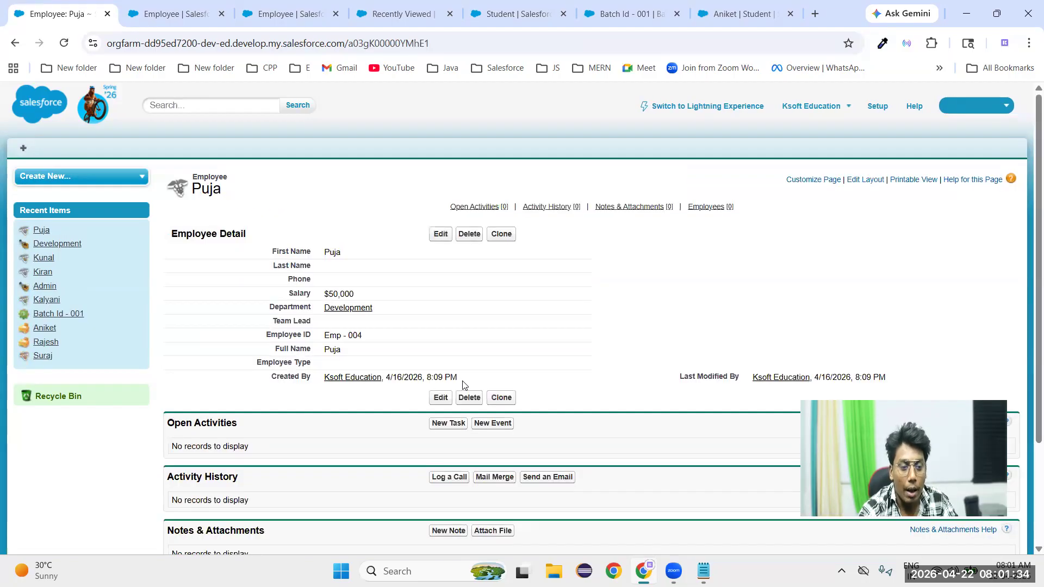
{"action": "left_click", "coordinate": [435, 239]}
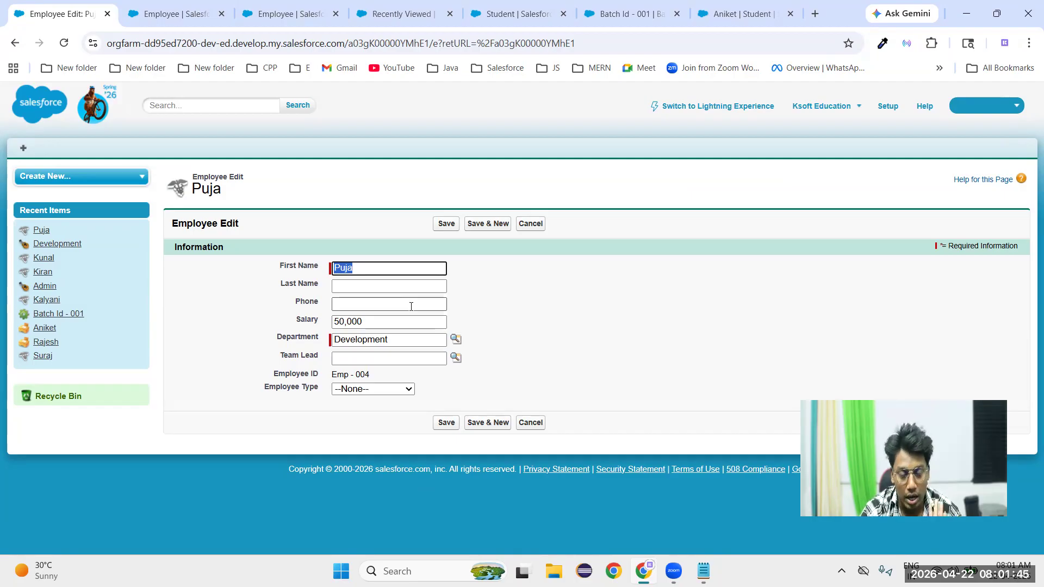
{"action": "left_click", "coordinate": [387, 360]}
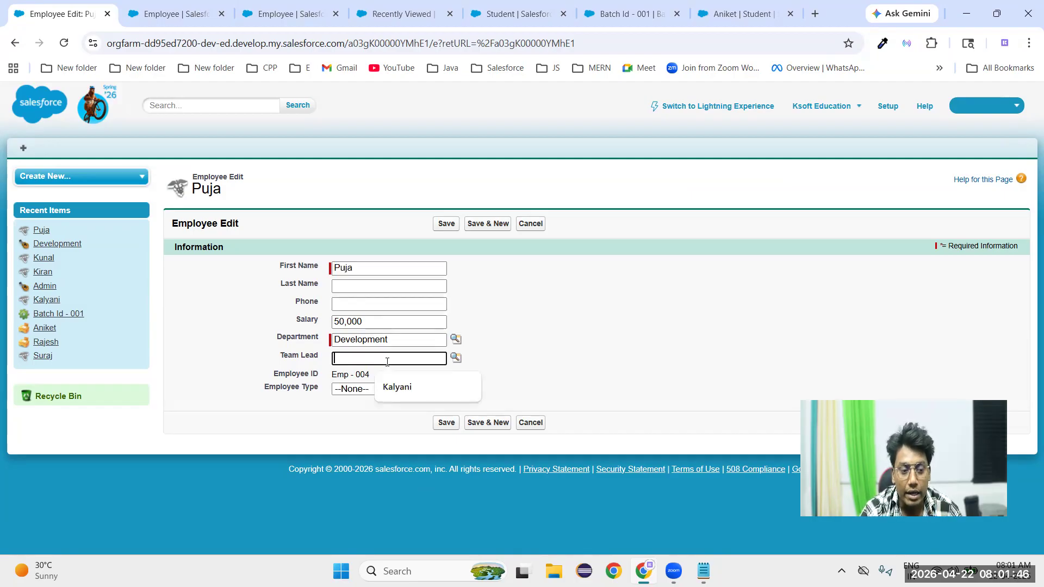
{"action": "left_click", "coordinate": [456, 358]}
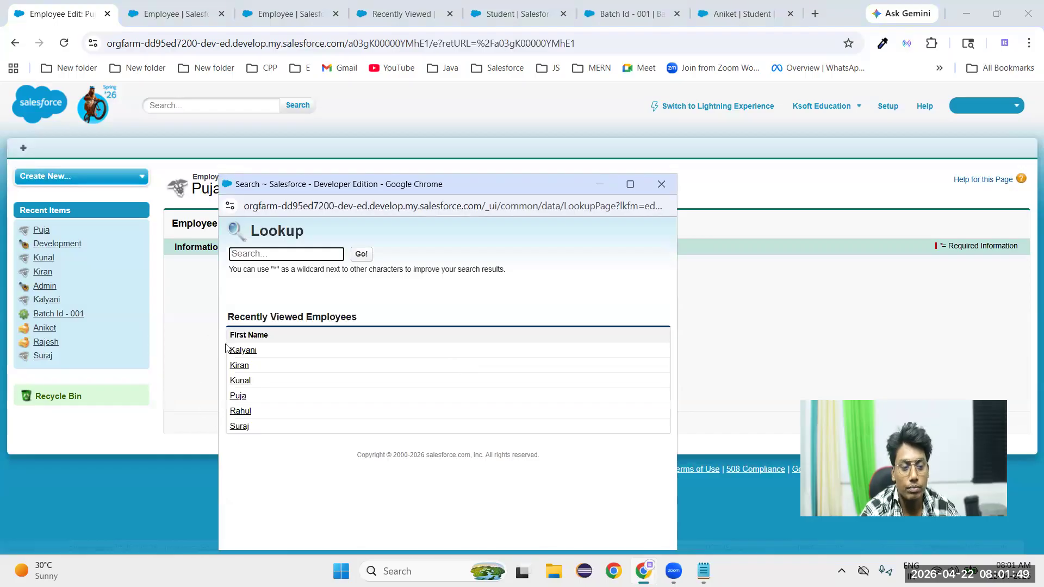
{"action": "left_click", "coordinate": [243, 425]}
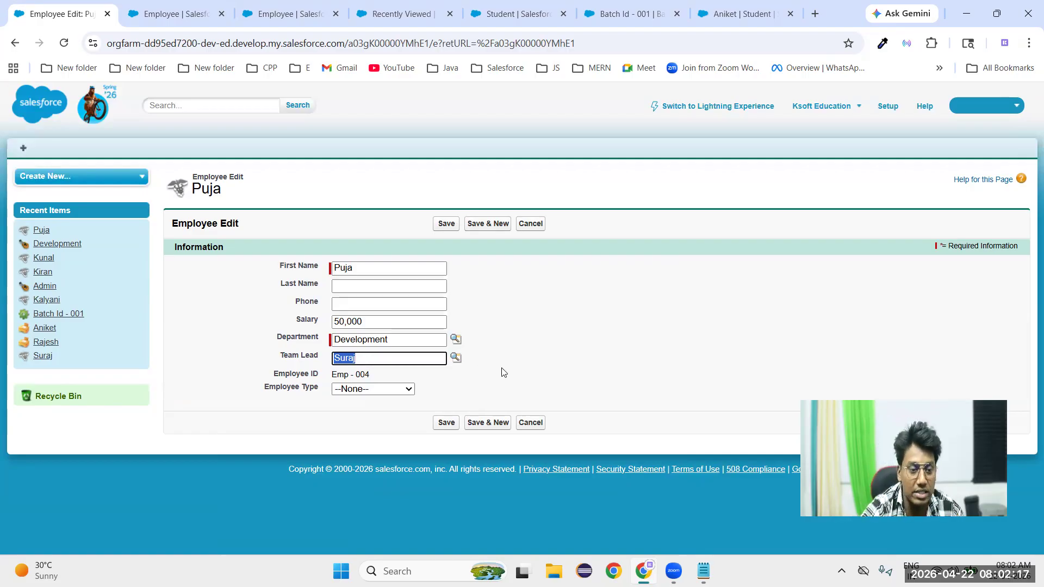
{"action": "left_click", "coordinate": [606, 304]}
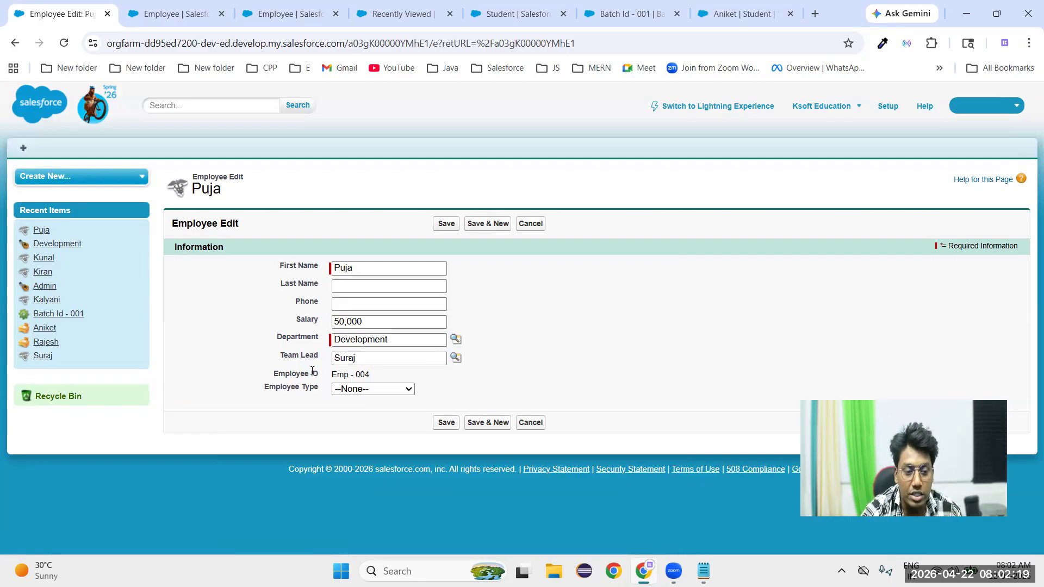
{"action": "triple_click", "coordinate": [299, 355]}
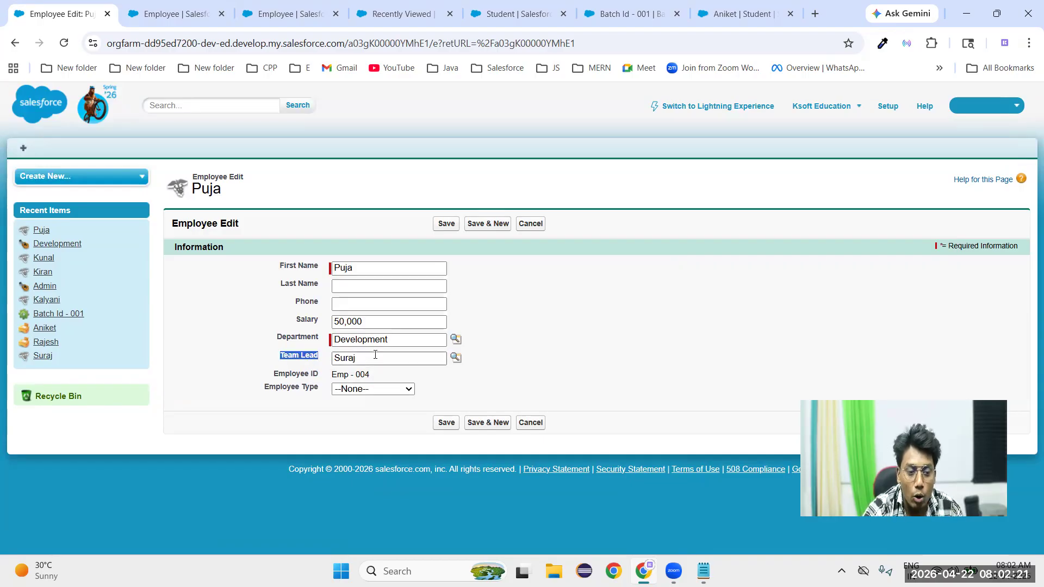
{"action": "left_click", "coordinate": [776, 329]}
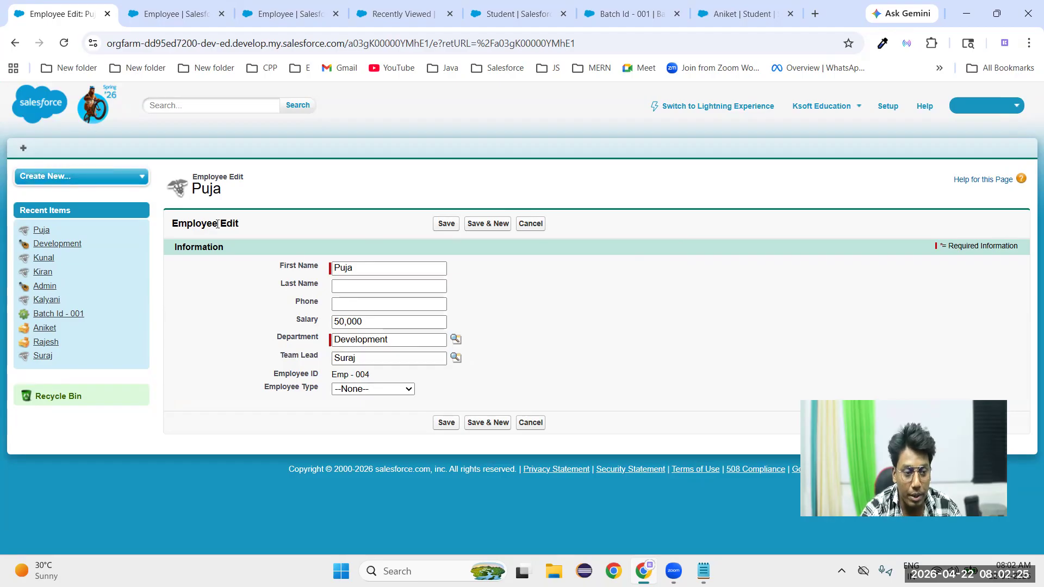
- Switch to the Employee object's Fields & Relationships in Object Manager and open the Team Lead lookup field for editing
{"action": "left_click", "coordinate": [191, 21]}
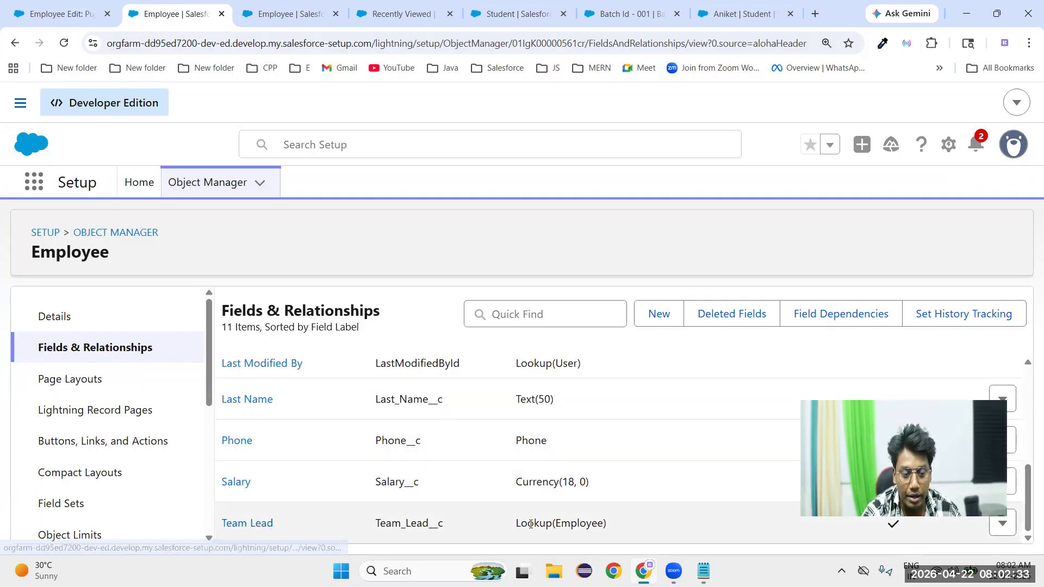
{"action": "double_click", "coordinate": [565, 523]}
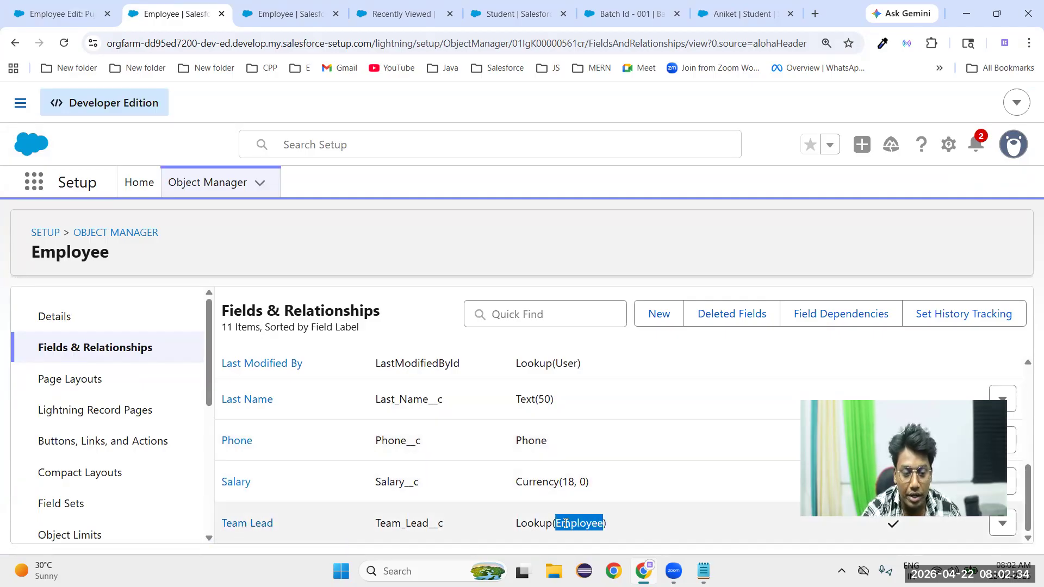
{"action": "left_click", "coordinate": [242, 525]}
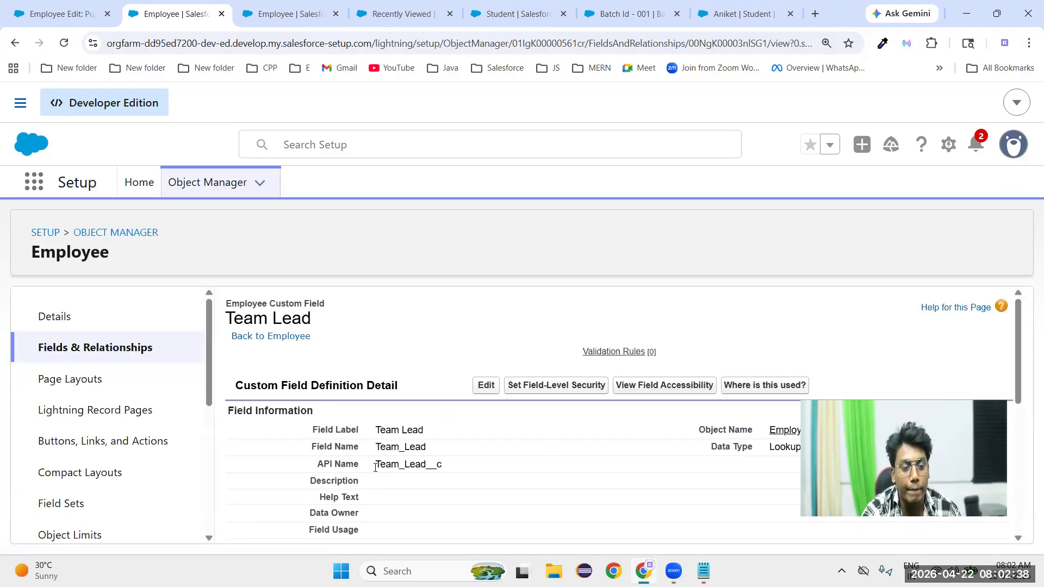
{"action": "left_click", "coordinate": [485, 387]}
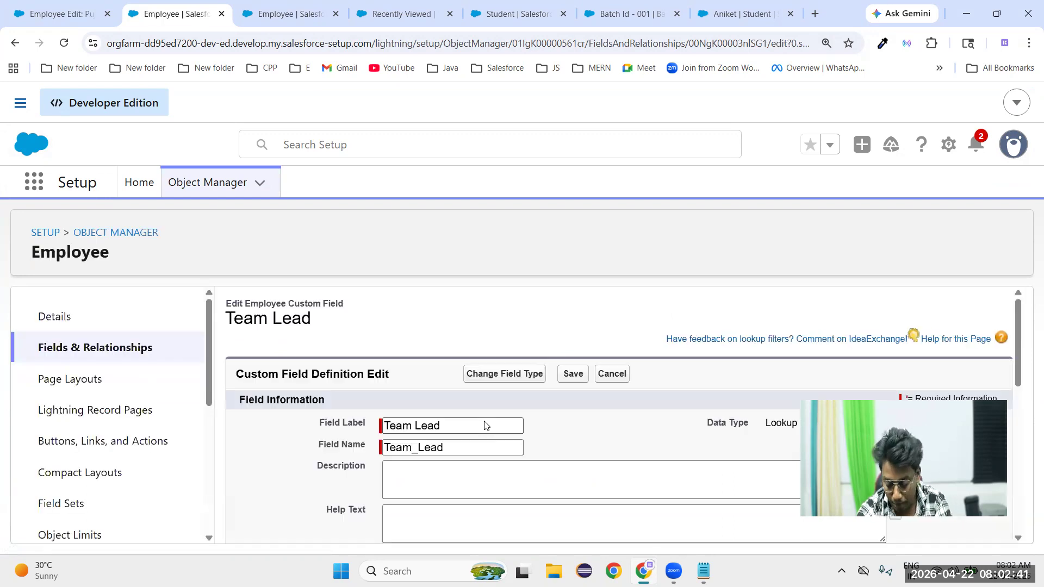
- Expand the lookup filter settings for the Team Lead field
{"action": "key", "text": "ctrl+minus"}
{"action": "scroll", "coordinate": [485, 423], "scroll_direction": "down", "scroll_amount": 5}
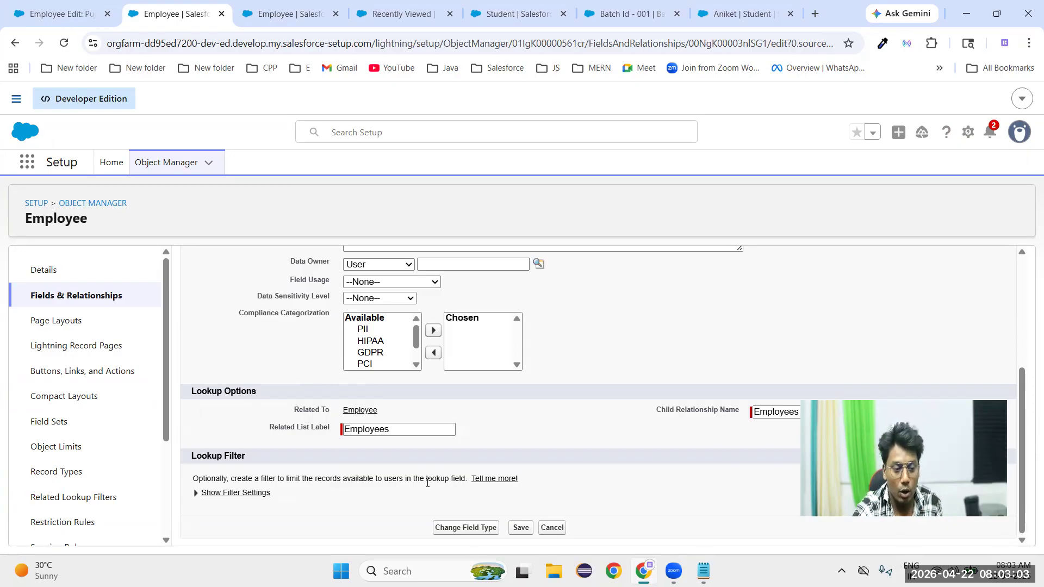
{"action": "left_click", "coordinate": [195, 495]}
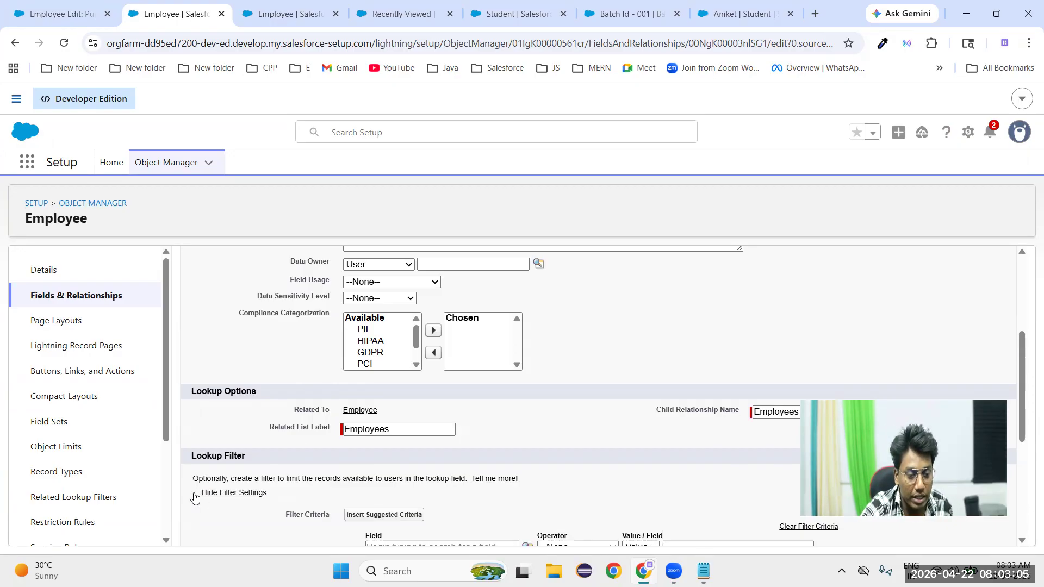
{"action": "scroll", "coordinate": [381, 381], "scroll_direction": "down", "scroll_amount": 4}
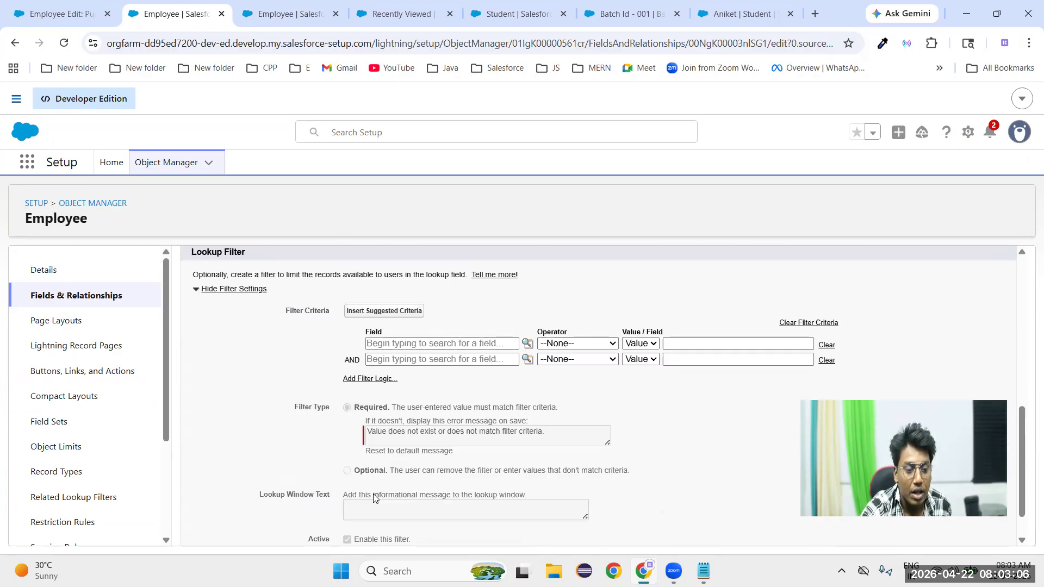
{"action": "left_click", "coordinate": [428, 346]}
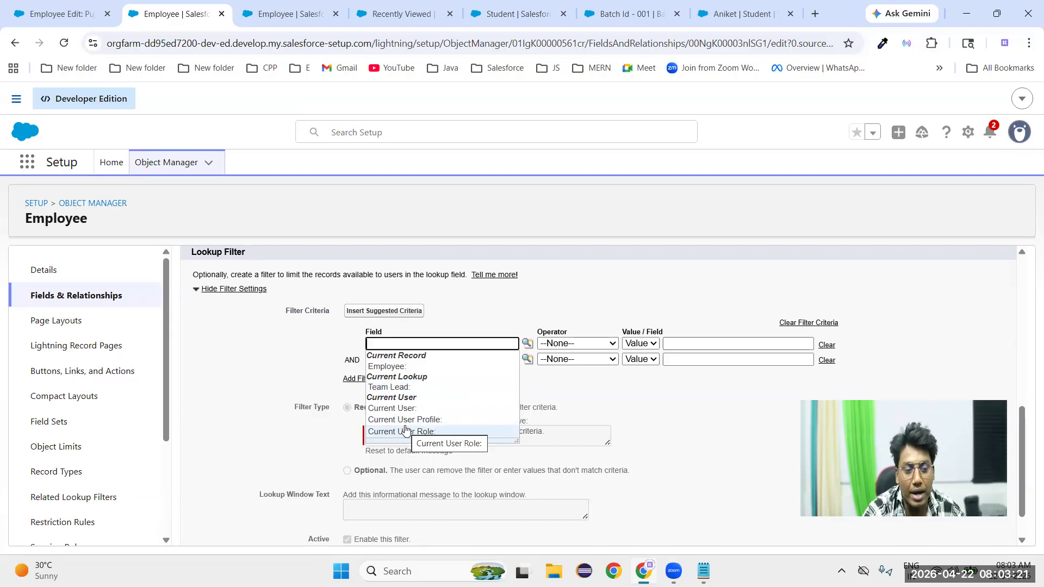
{"action": "left_click", "coordinate": [390, 367]}
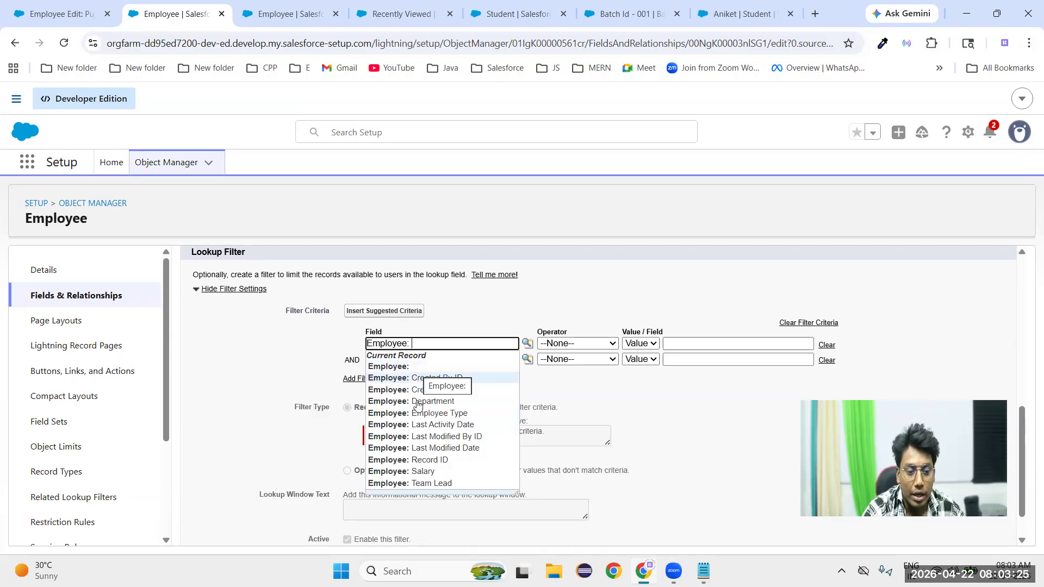
{"action": "left_click", "coordinate": [425, 484]}
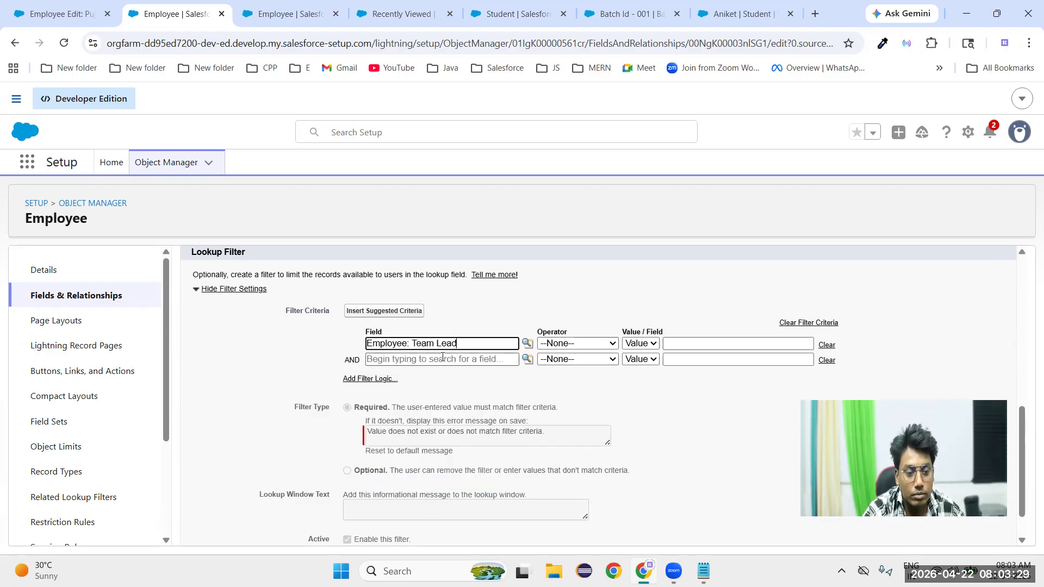
{"action": "left_click", "coordinate": [469, 345]}
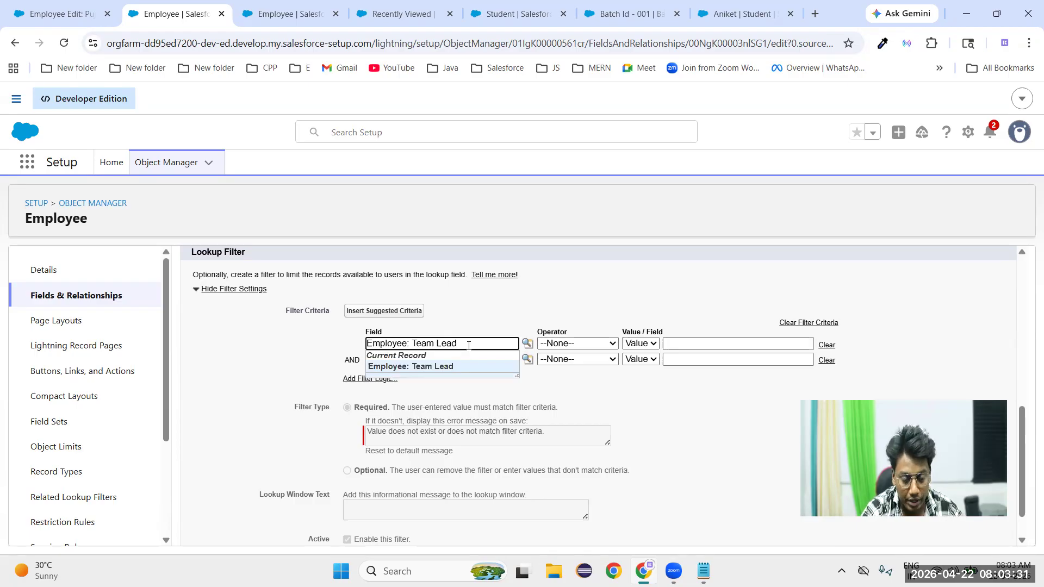
{"action": "key", "text": "BackSpace"}
{"action": "key", "text": "BackSpace"}
{"action": "key", "text": "BackSpace"}
{"action": "key", "text": "BackSpace"}
{"action": "key", "text": "BackSpace"}
{"action": "key", "text": "BackSpace"}
{"action": "key", "text": "BackSpace"}
{"action": "key", "text": "BackSpace"}
{"action": "key", "text": "BackSpace"}
{"action": "key", "text": "BackSpace"}
{"action": "key", "text": "BackSpace"}
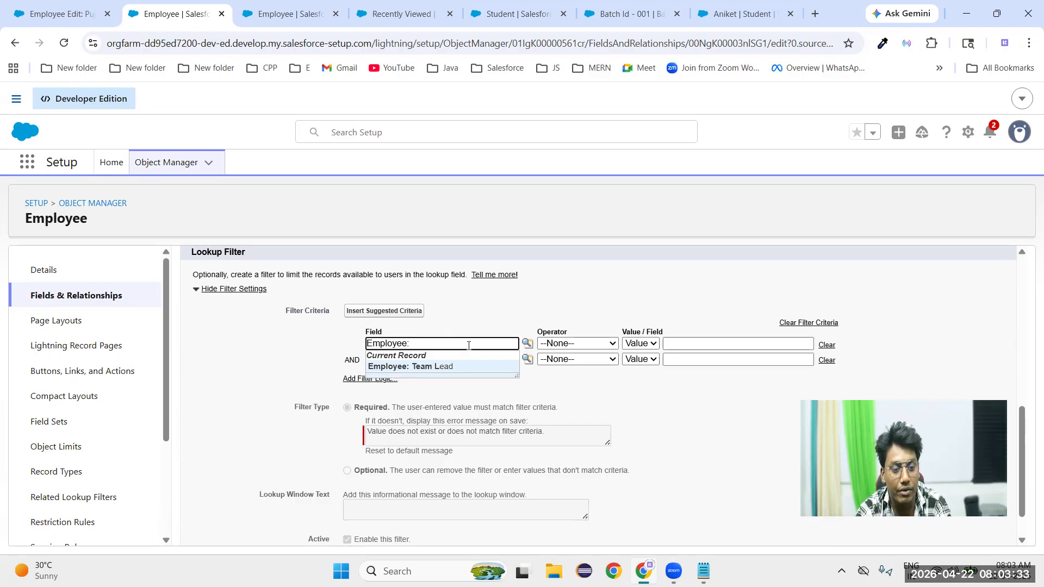
- Define the first filter criterion as Team Lead: Employee Type equals Team Lead, taking the value from the picklist values
{"action": "left_click", "coordinate": [424, 410]}
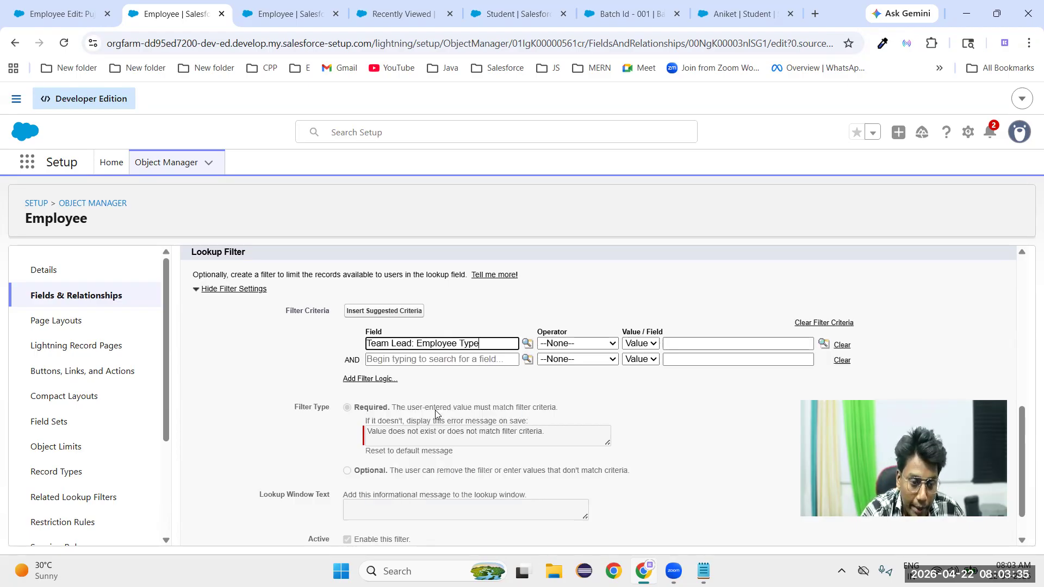
{"action": "left_click", "coordinate": [598, 344]}
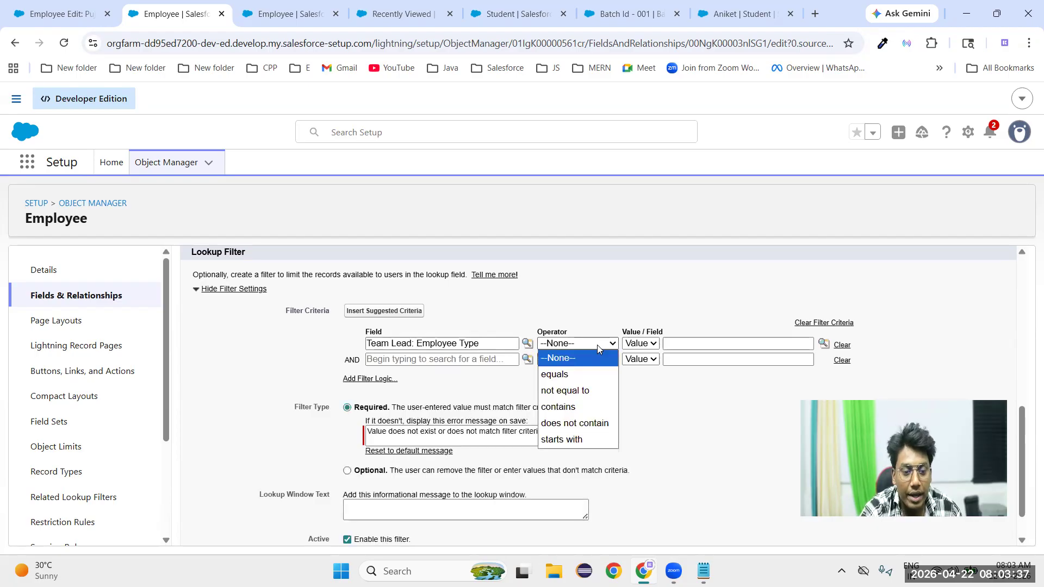
{"action": "left_click", "coordinate": [580, 374]}
{"action": "left_click", "coordinate": [689, 342]}
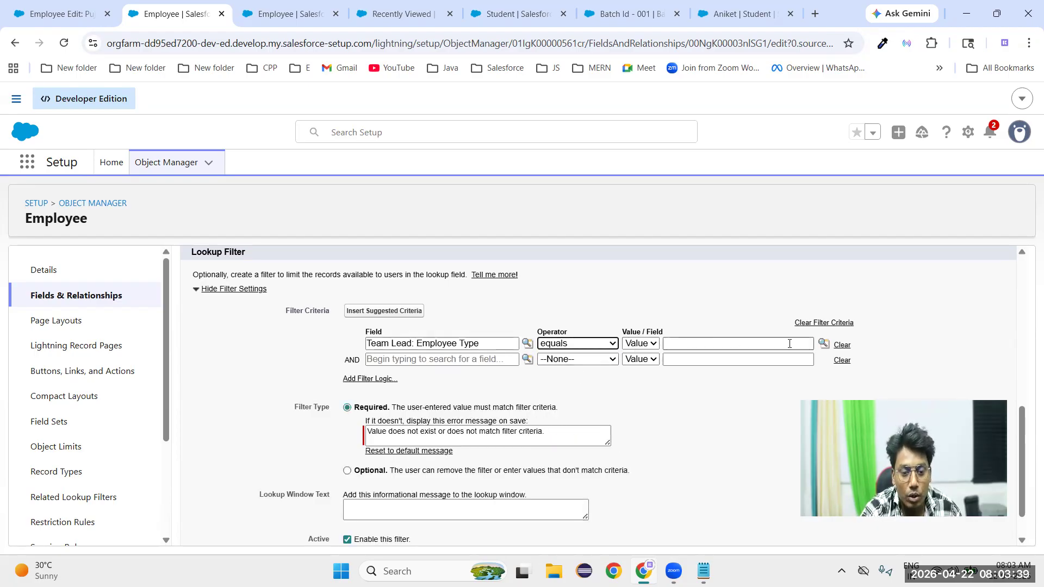
{"action": "left_click", "coordinate": [824, 343]}
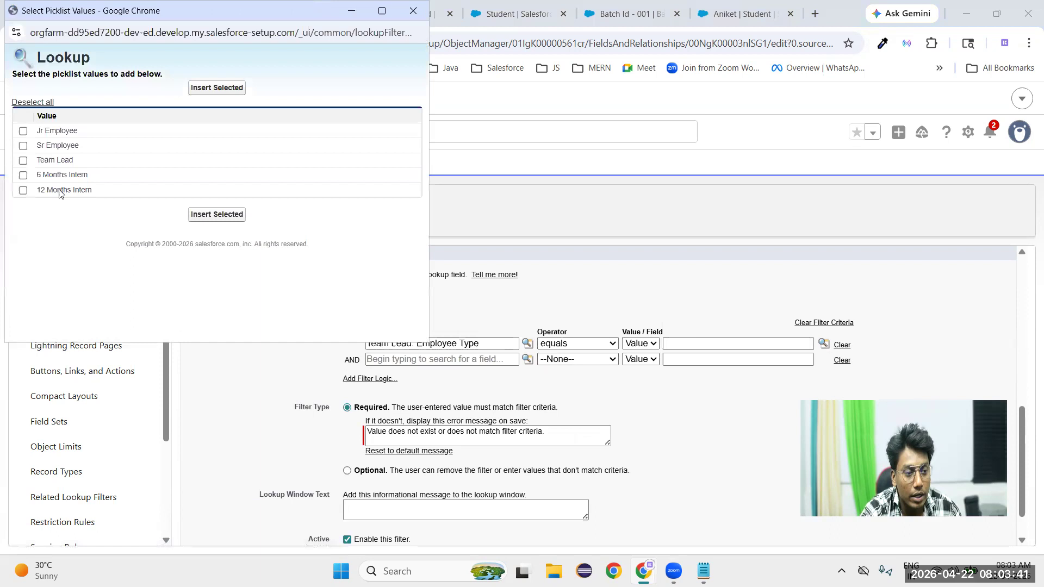
{"action": "left_click", "coordinate": [23, 161]}
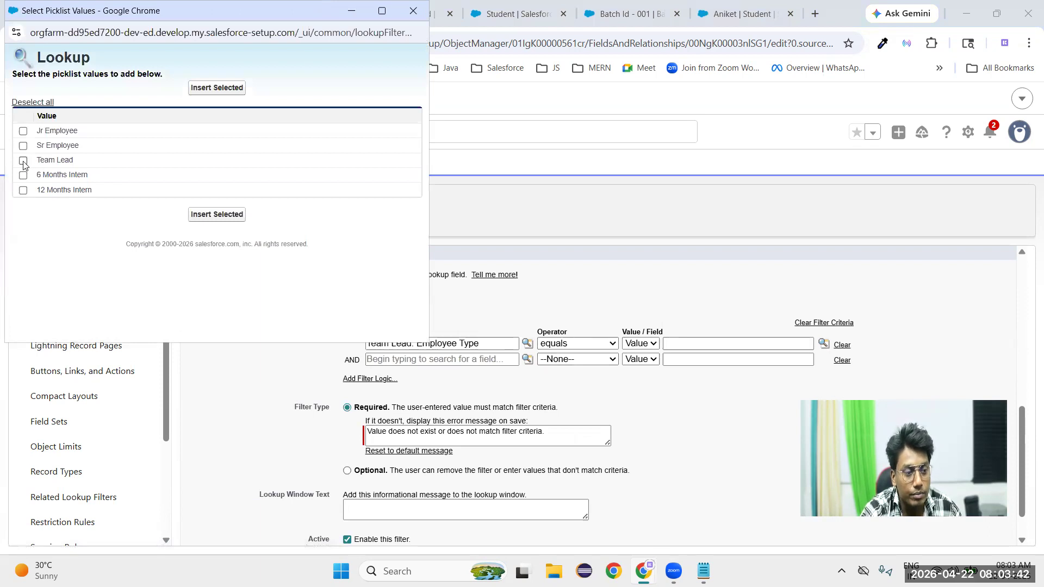
{"action": "left_click", "coordinate": [234, 215]}
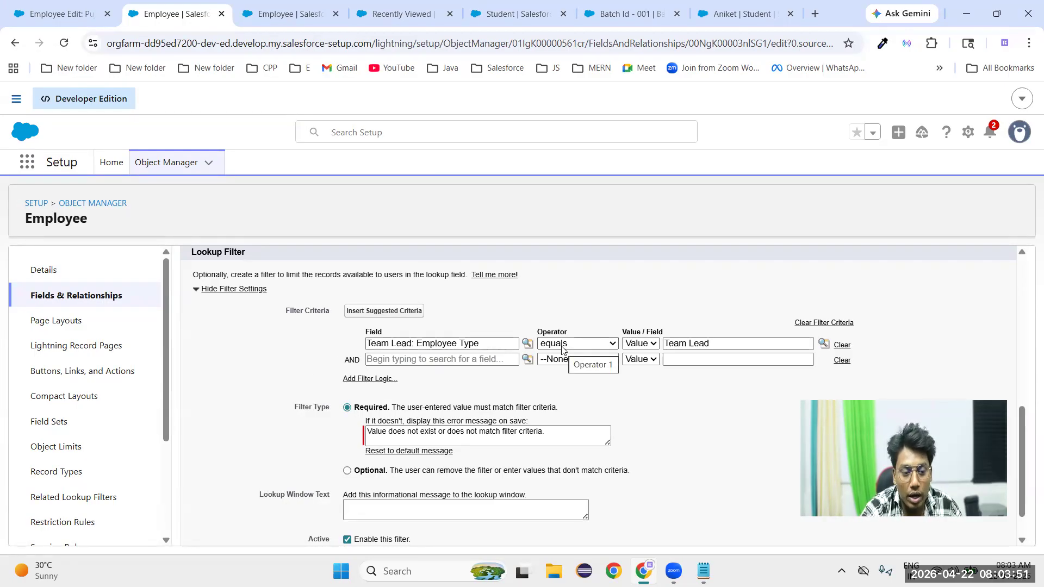
- Replace the first criterion's field with Employee: Team Lead
{"action": "left_click", "coordinate": [480, 346]}
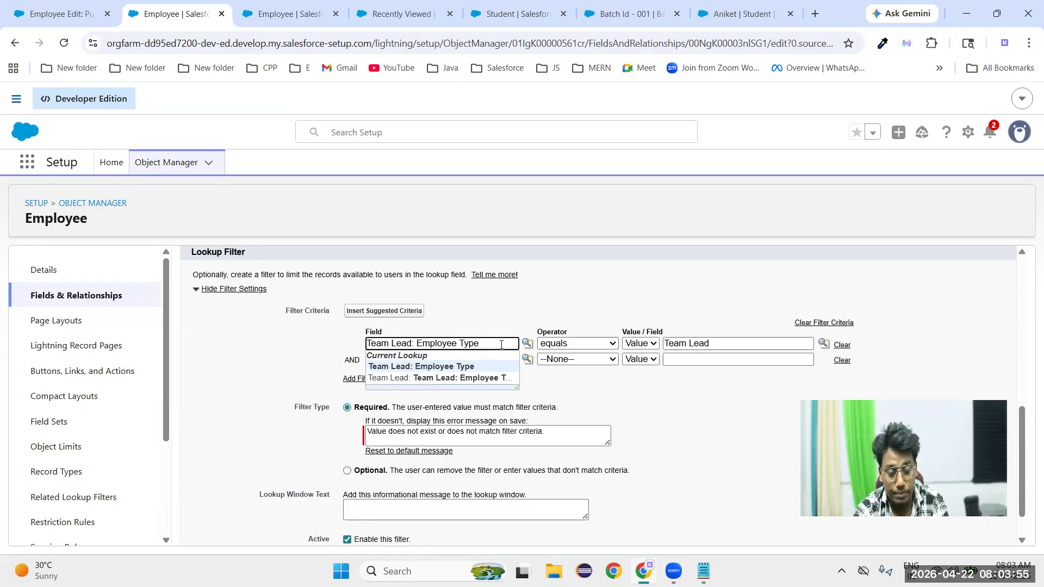
{"action": "key", "text": "BackSpace"}
{"action": "key", "text": "BackSpace"}
{"action": "key", "text": "BackSpace"}
{"action": "key", "text": "BackSpace"}
{"action": "key", "text": "BackSpace"}
{"action": "key", "text": "BackSpace"}
{"action": "key", "text": "BackSpace"}
{"action": "key", "text": "BackSpace"}
{"action": "key", "text": "BackSpace"}
{"action": "key", "text": "BackSpace"}
{"action": "key", "text": "BackSpace"}
{"action": "key", "text": "BackSpace"}
{"action": "key", "text": "BackSpace"}
{"action": "key", "text": "BackSpace"}
{"action": "key", "text": "BackSpace"}
{"action": "key", "text": "BackSpace"}
{"action": "key", "text": "BackSpace"}
{"action": "key", "text": "BackSpace"}
{"action": "key", "text": "BackSpace"}
{"action": "key", "text": "BackSpace"}
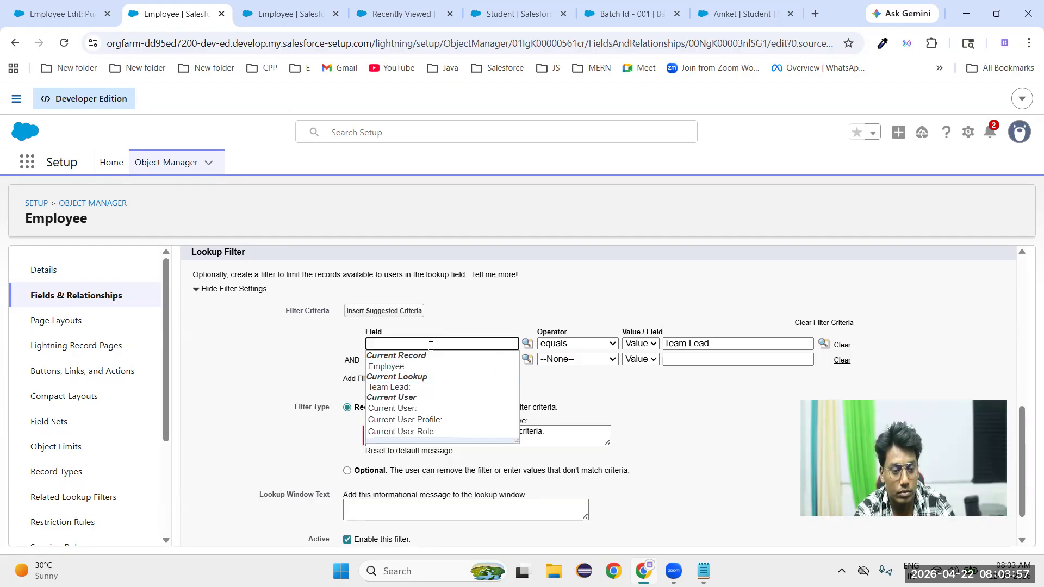
{"action": "left_click", "coordinate": [403, 368]}
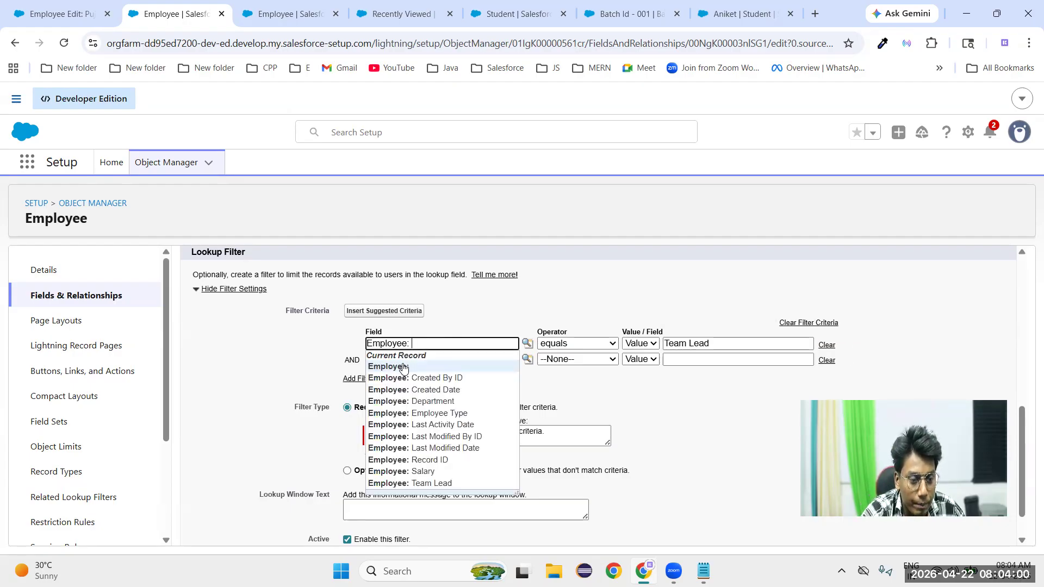
{"action": "left_click", "coordinate": [428, 484]}
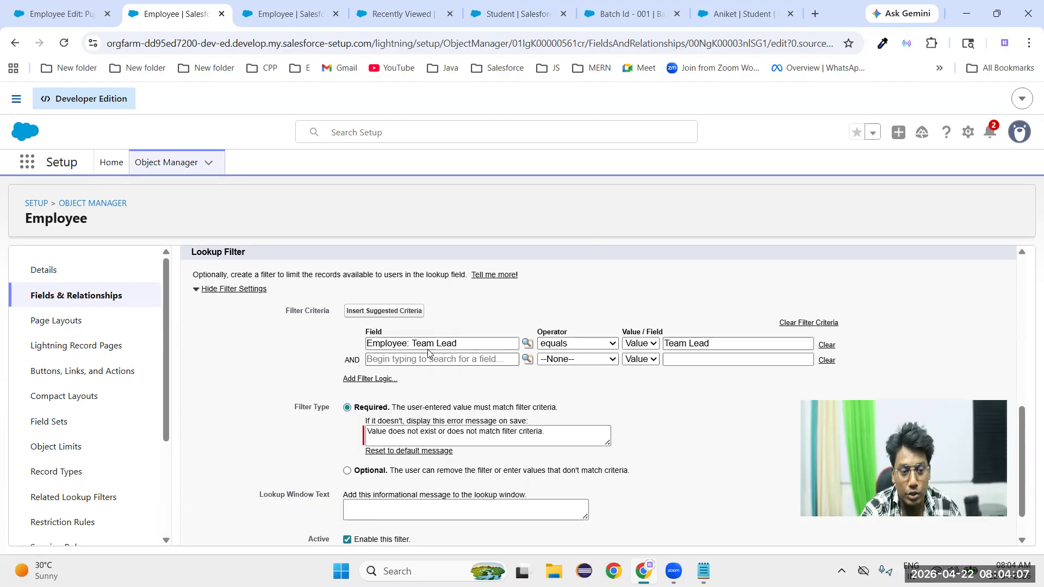
- Change the first criterion's field to Employee: Employee Type
{"action": "left_click", "coordinate": [480, 344]}
{"action": "key", "text": "BackSpace"}
{"action": "key", "text": "BackSpace"}
{"action": "key", "text": "BackSpace"}
{"action": "key", "text": "BackSpace"}
{"action": "key", "text": "BackSpace"}
{"action": "key", "text": "BackSpace"}
{"action": "key", "text": "BackSpace"}
{"action": "key", "text": "BackSpace"}
{"action": "key", "text": "BackSpace"}
{"action": "key", "text": "BackSpace"}
{"action": "key", "text": "BackSpace"}
{"action": "key", "text": "BackSpace"}
{"action": "key", "text": "BackSpace"}
{"action": "key", "text": "BackSpace"}
{"action": "key", "text": "BackSpace"}
{"action": "key", "text": "BackSpace"}
{"action": "key", "text": "BackSpace"}
{"action": "key", "text": "BackSpace"}
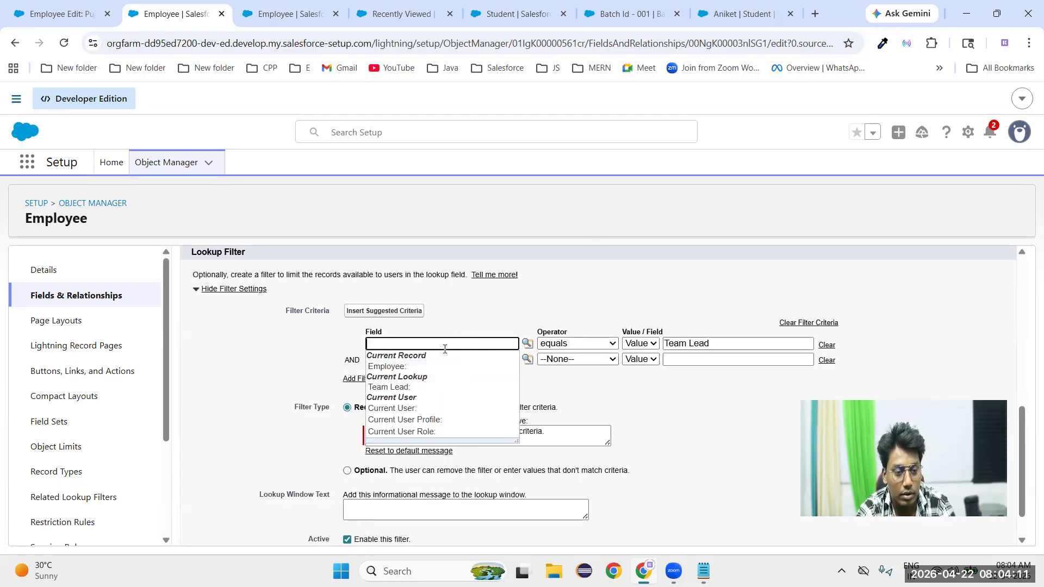
{"action": "left_click", "coordinate": [398, 369]}
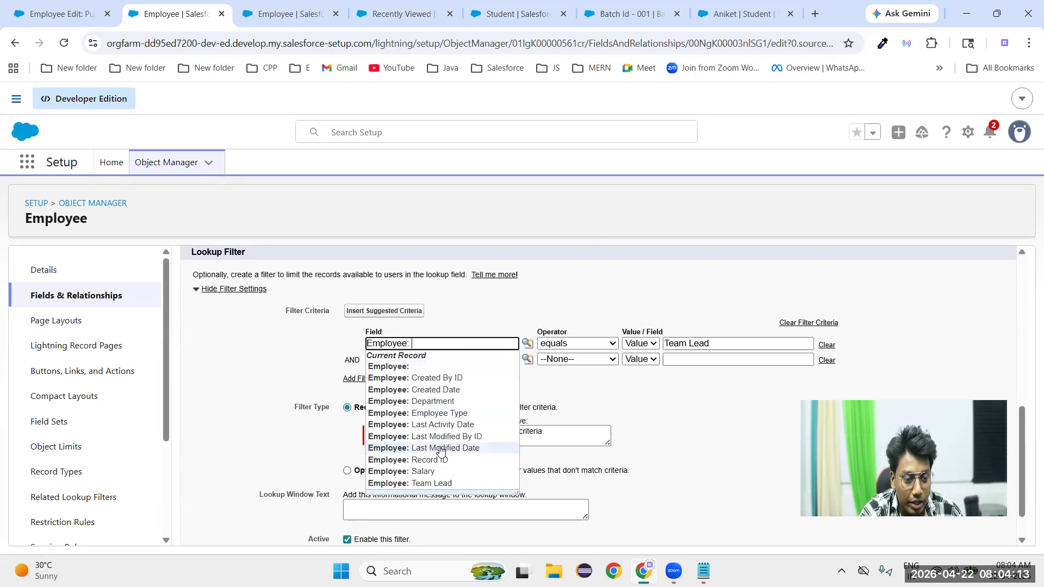
{"action": "scroll", "coordinate": [441, 451], "scroll_direction": "down", "scroll_amount": 1}
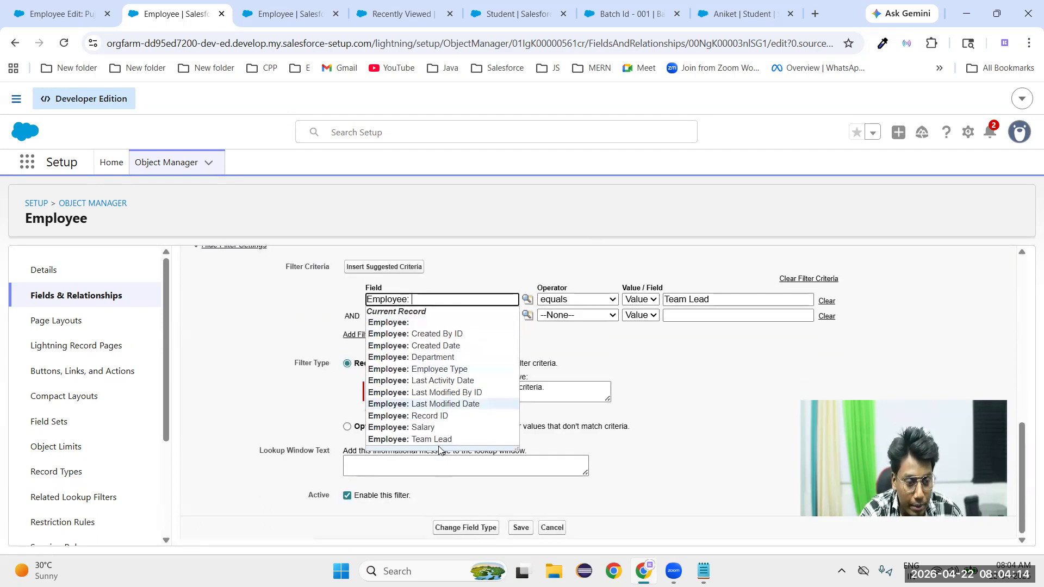
{"action": "left_click", "coordinate": [447, 370]}
{"action": "left_click", "coordinate": [613, 259]}
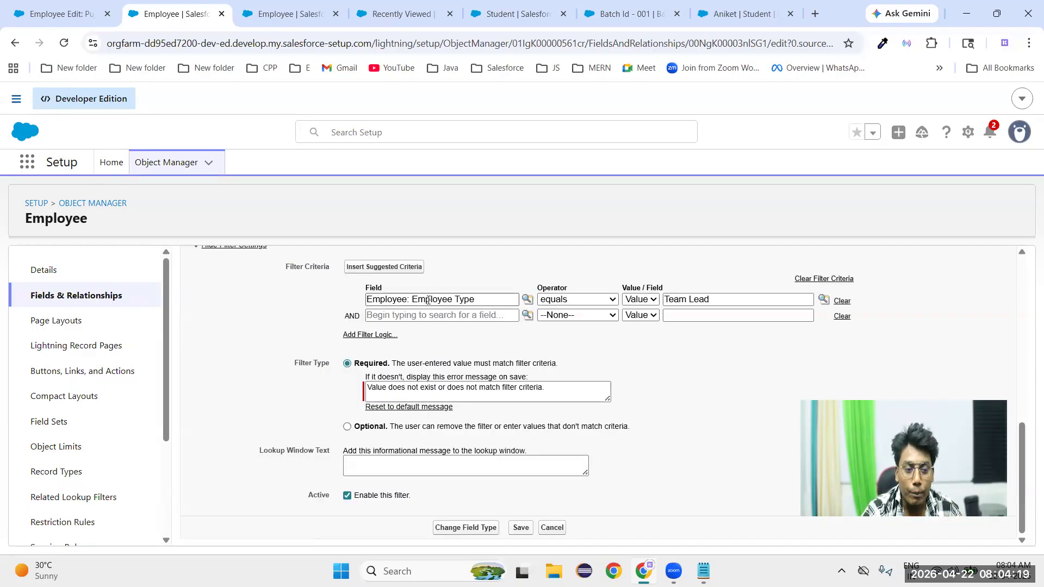
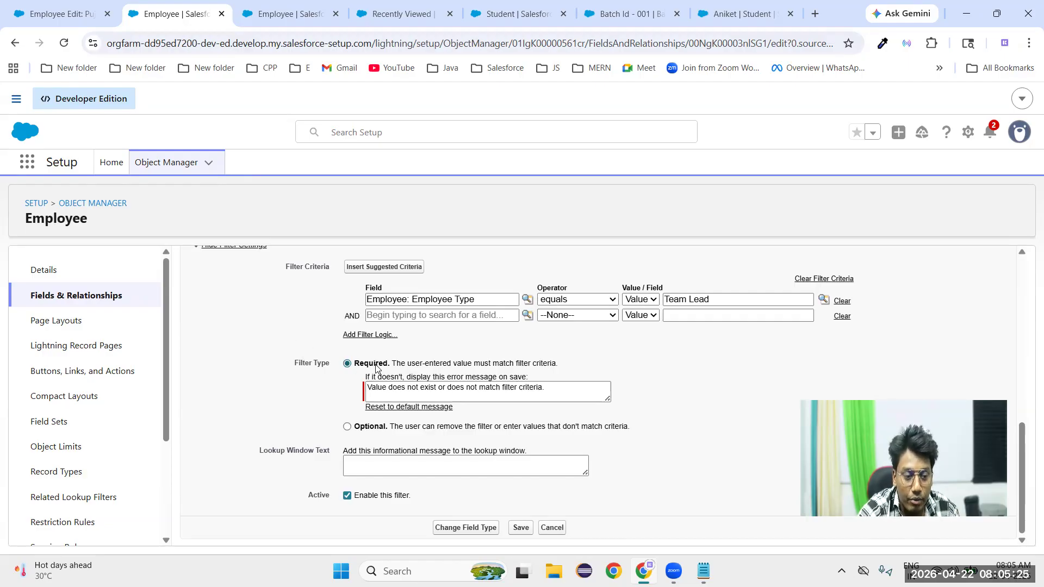
- Compare the Required and Optional filter types and examine the error message used for values that do not match
{"action": "left_click", "coordinate": [368, 429]}
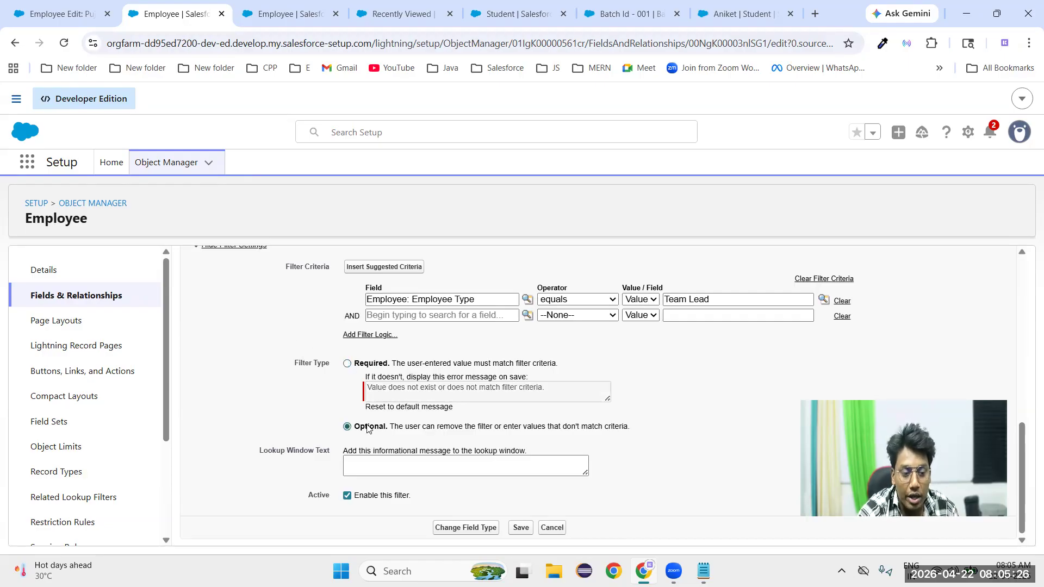
{"action": "left_click", "coordinate": [348, 365]}
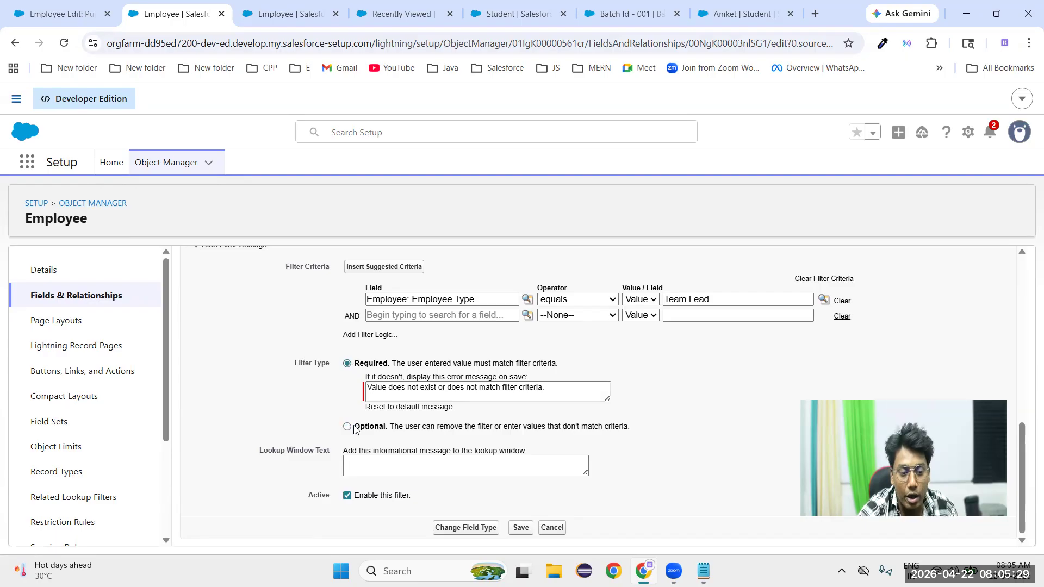
{"action": "left_click", "coordinate": [348, 428]}
{"action": "left_click", "coordinate": [349, 364]}
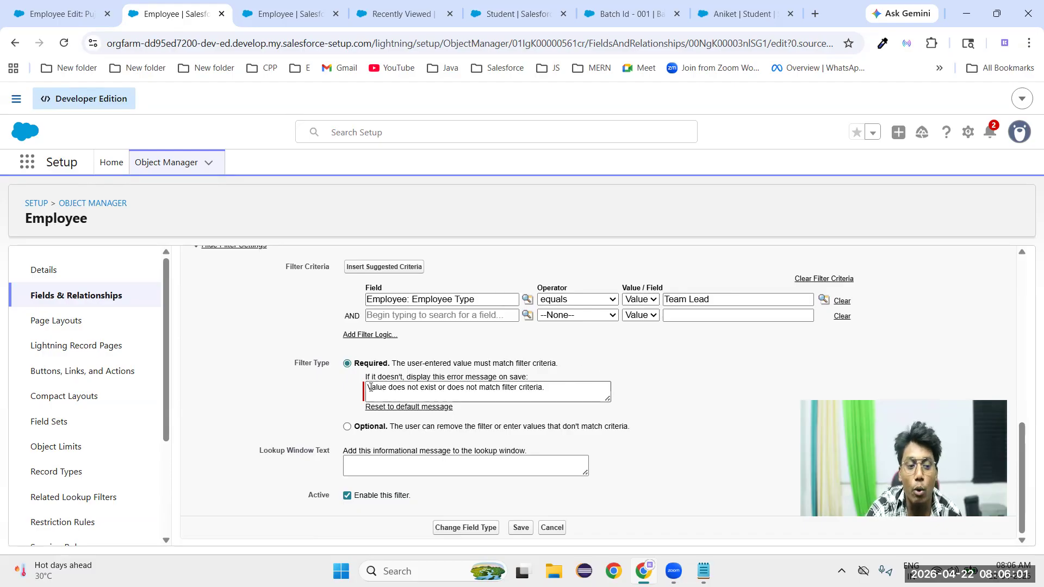
{"action": "left_click_drag", "start_coordinate": [366, 390], "coordinate": [545, 388]}
{"action": "left_click", "coordinate": [727, 389]}
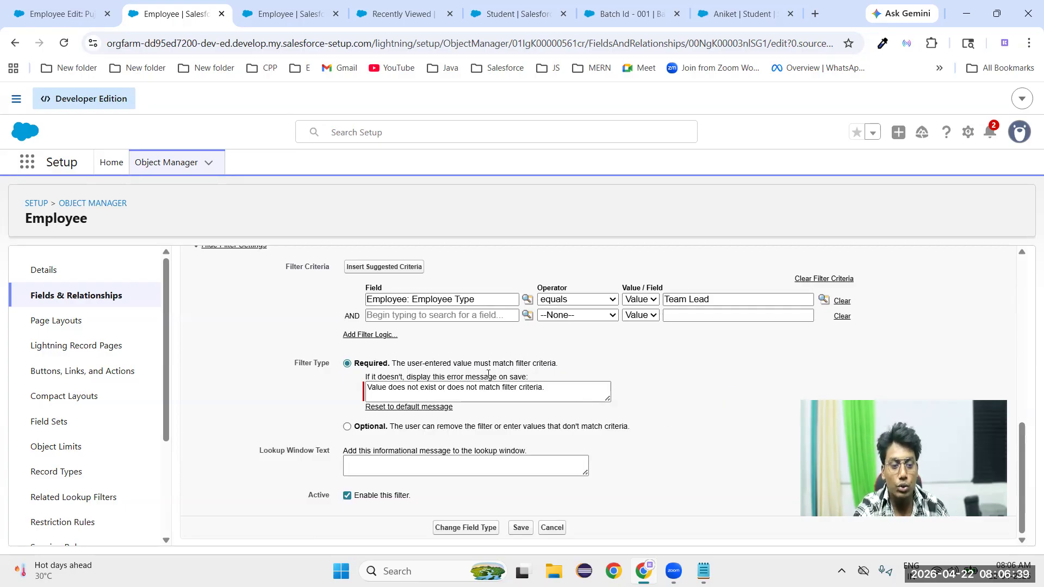
{"action": "left_click_drag", "start_coordinate": [369, 387], "coordinate": [554, 387]}
{"action": "left_click", "coordinate": [644, 383]}
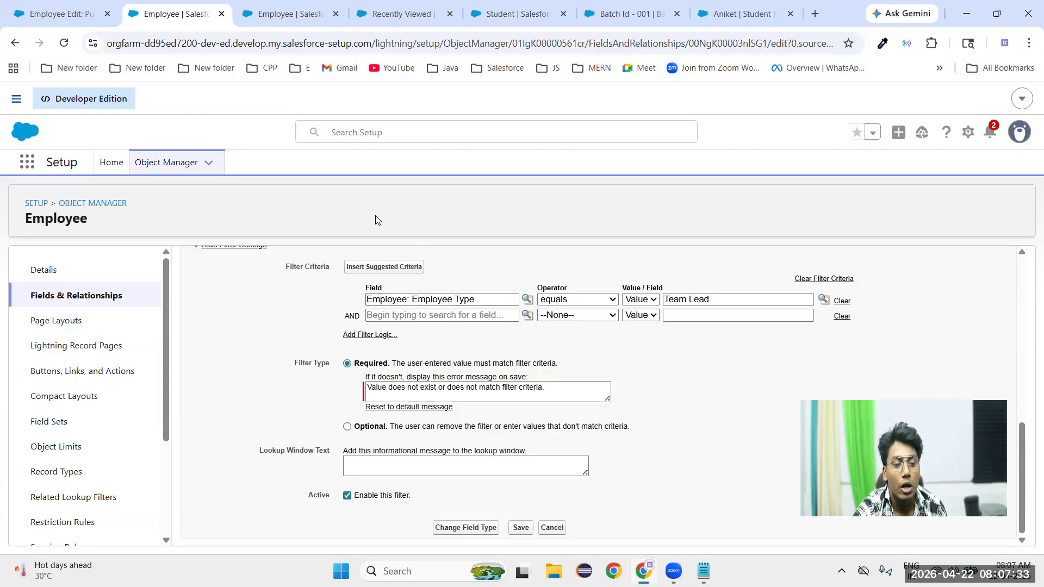
- Set the filter type to Required and save the Team Lead lookup field
{"action": "left_click", "coordinate": [347, 427]}
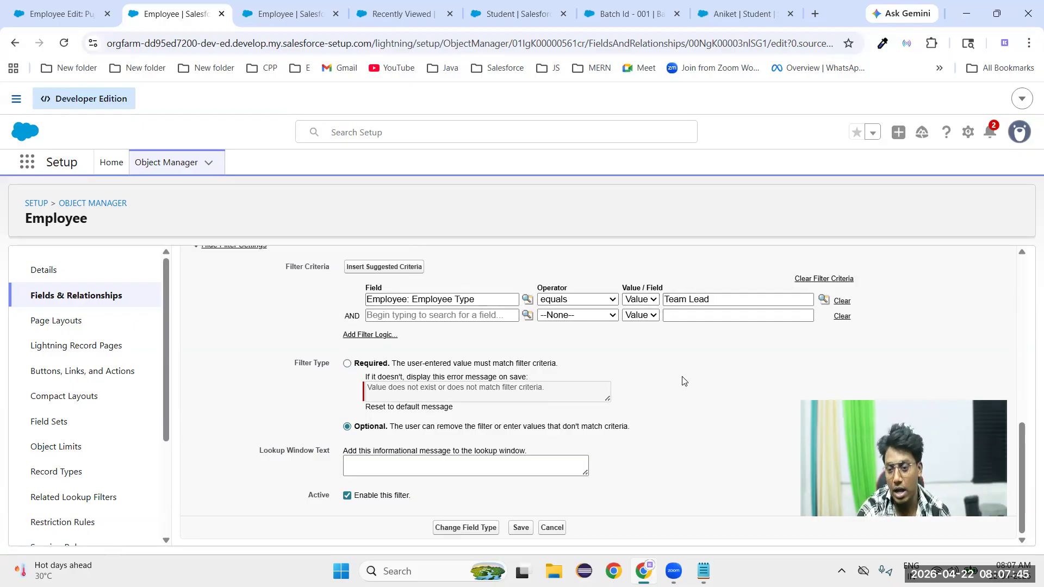
{"action": "left_click", "coordinate": [347, 364]}
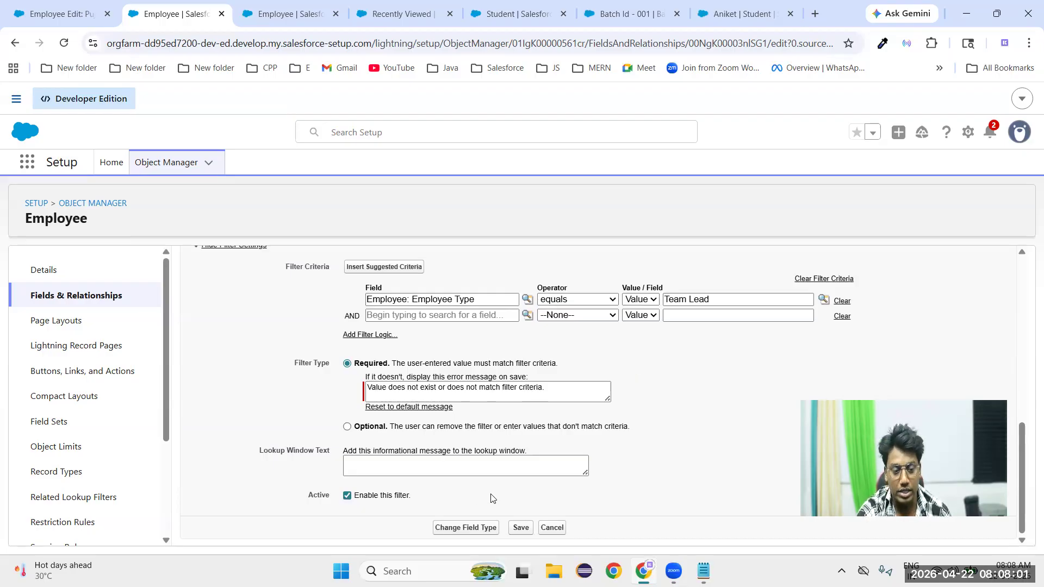
{"action": "left_click", "coordinate": [521, 527]}
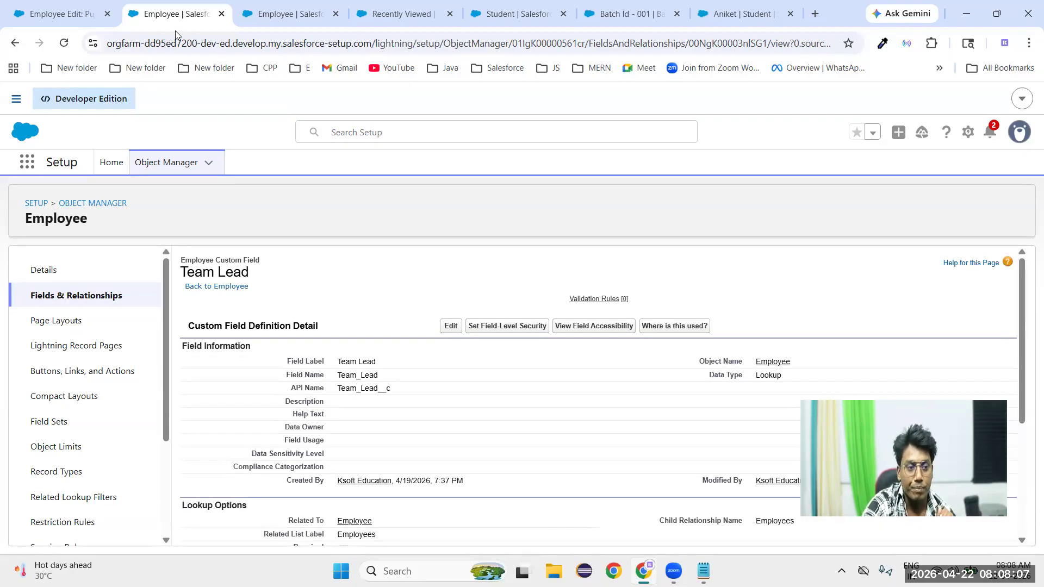
- Switch to the open employee edit page, reload it, and run a blank search in the Team Lead lookup
{"action": "left_click", "coordinate": [62, 22]}
{"action": "left_click", "coordinate": [64, 44]}
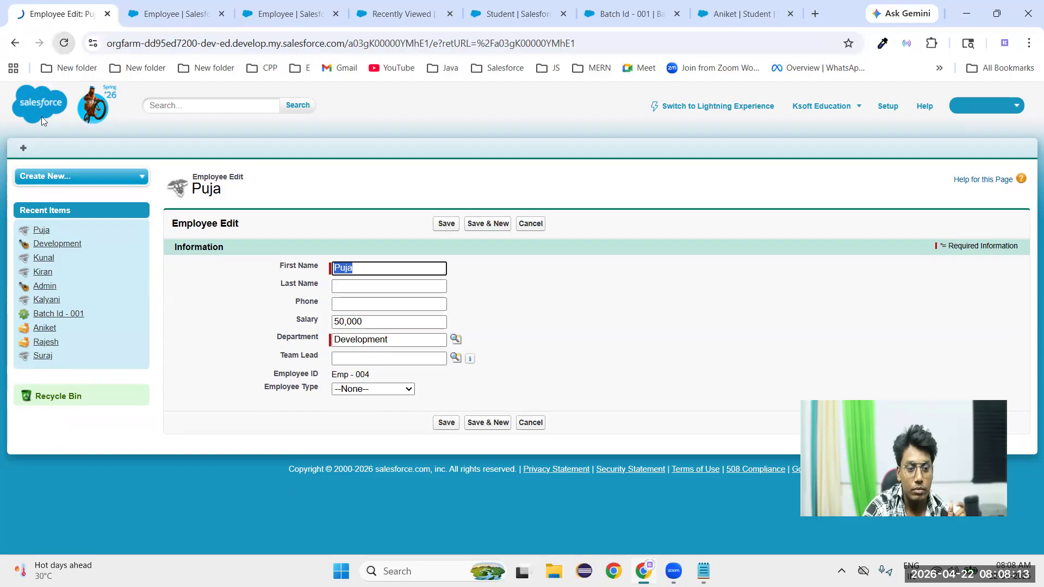
{"action": "left_click", "coordinate": [455, 359]}
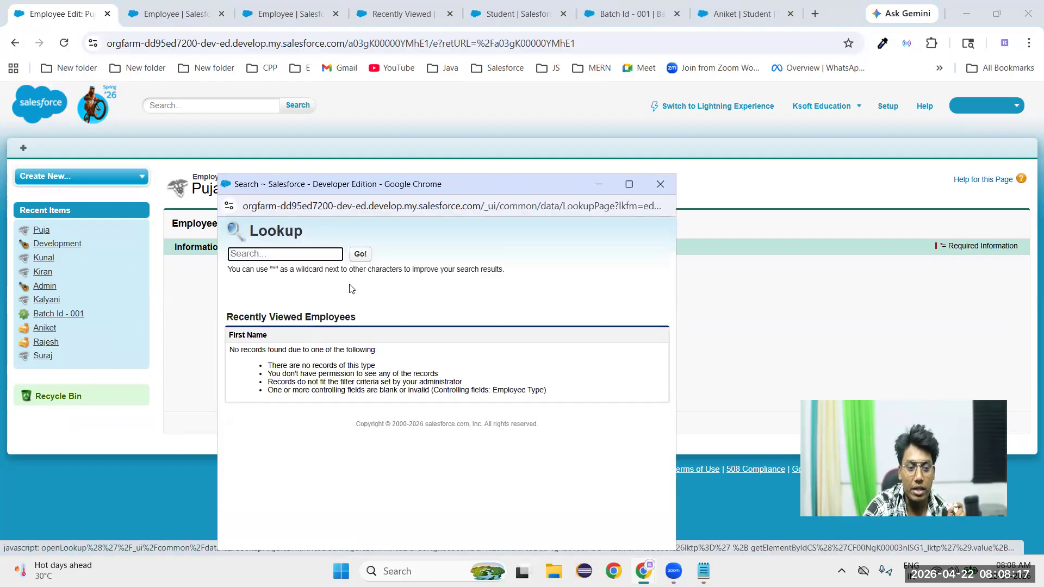
{"action": "left_click", "coordinate": [360, 254]}
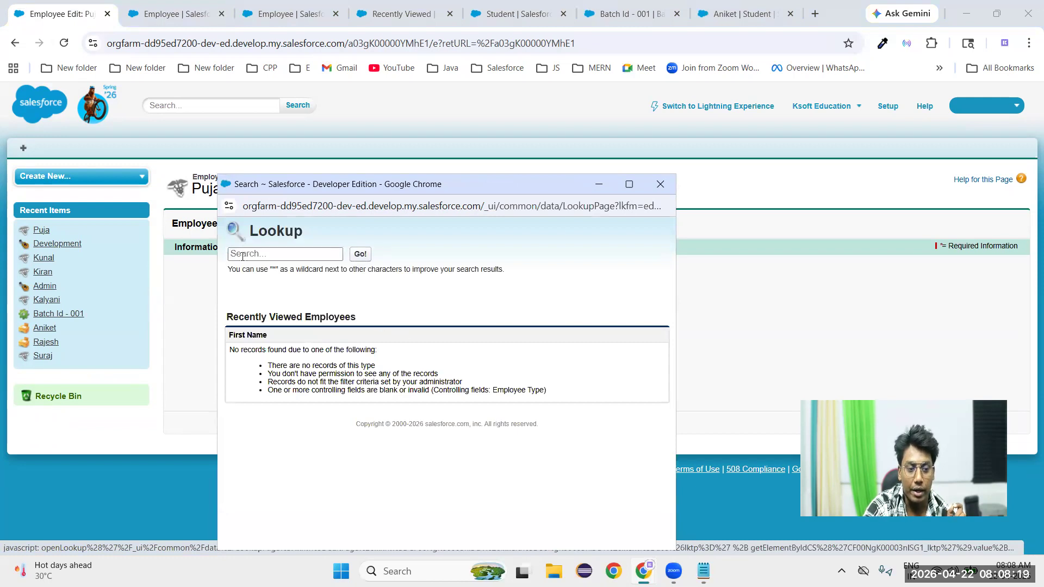
- Search the Team Lead lookup for an employee by first name, then clear the search results
{"action": "left_click", "coordinate": [263, 259]}
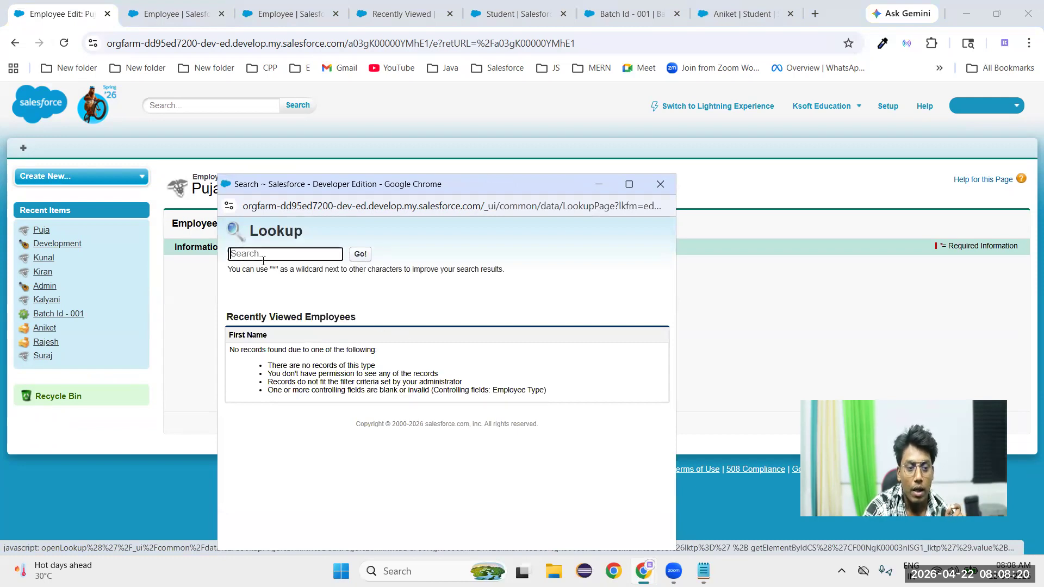
{"action": "left_click", "coordinate": [300, 244]}
{"action": "type", "text": "k"}
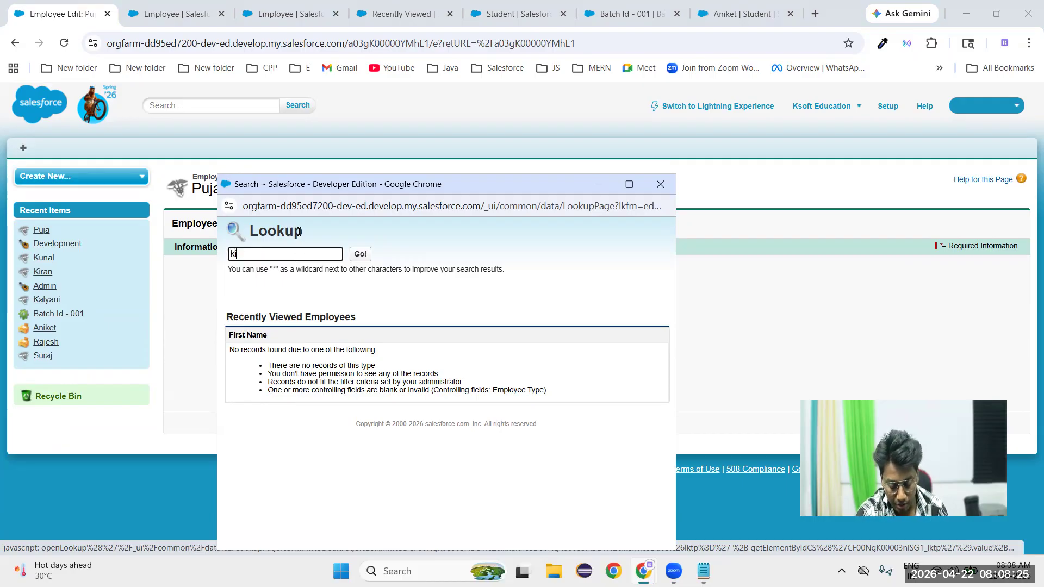
{"action": "type", "text": "irn"}
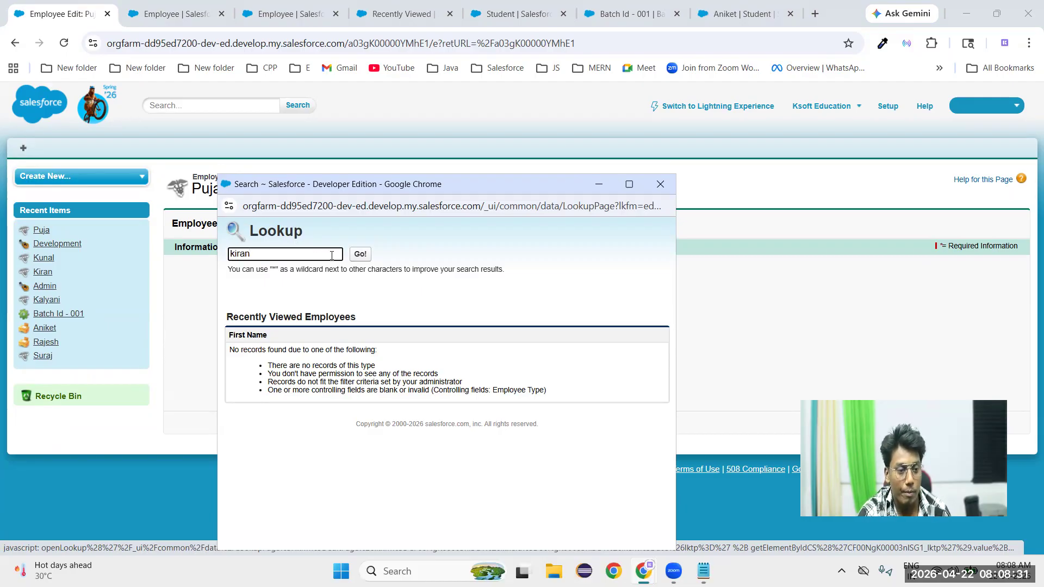
{"action": "left_click", "coordinate": [361, 254]}
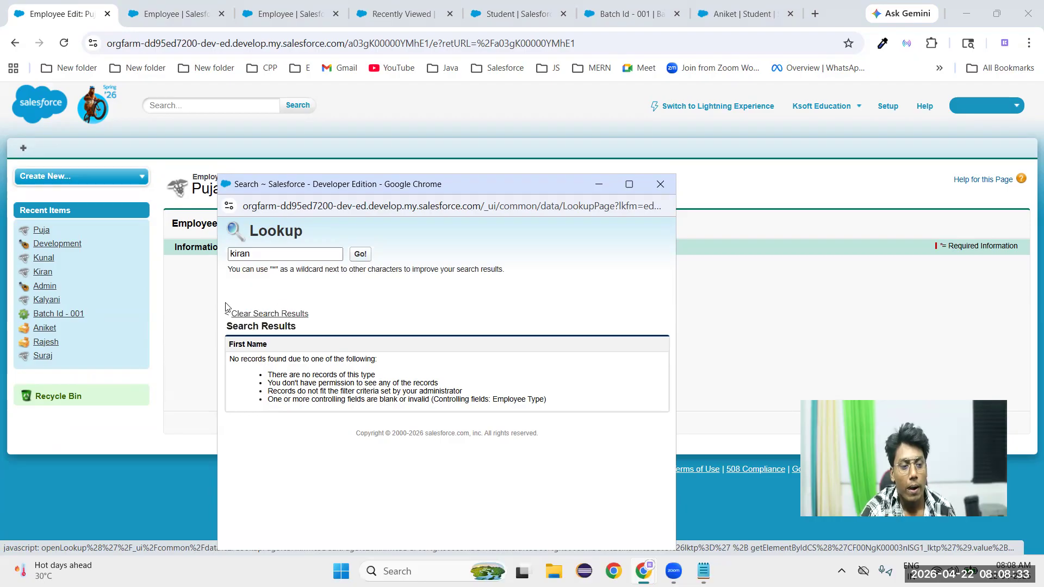
{"action": "left_click", "coordinate": [260, 320]}
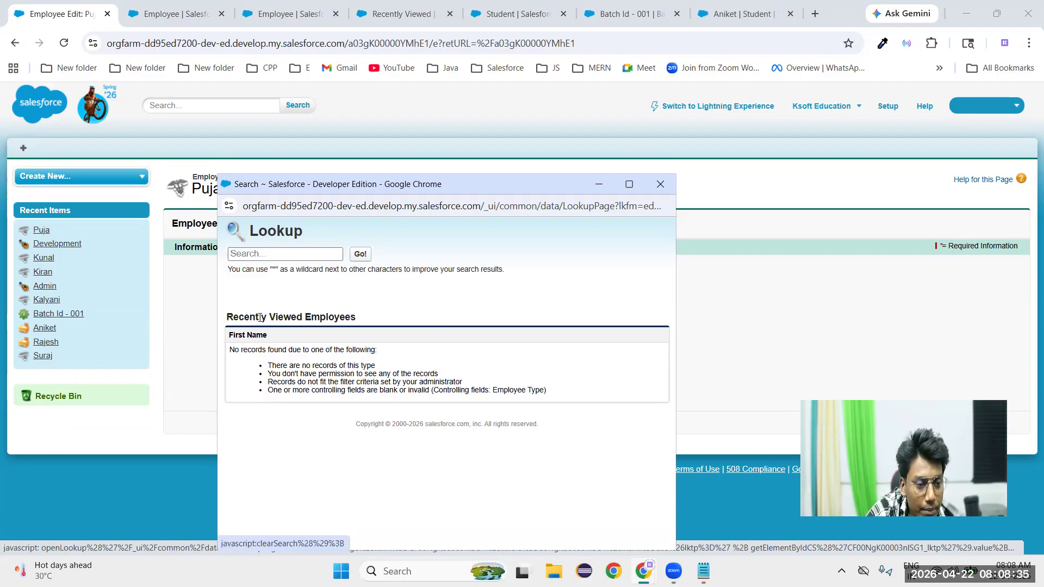
{"action": "left_click", "coordinate": [282, 252]}
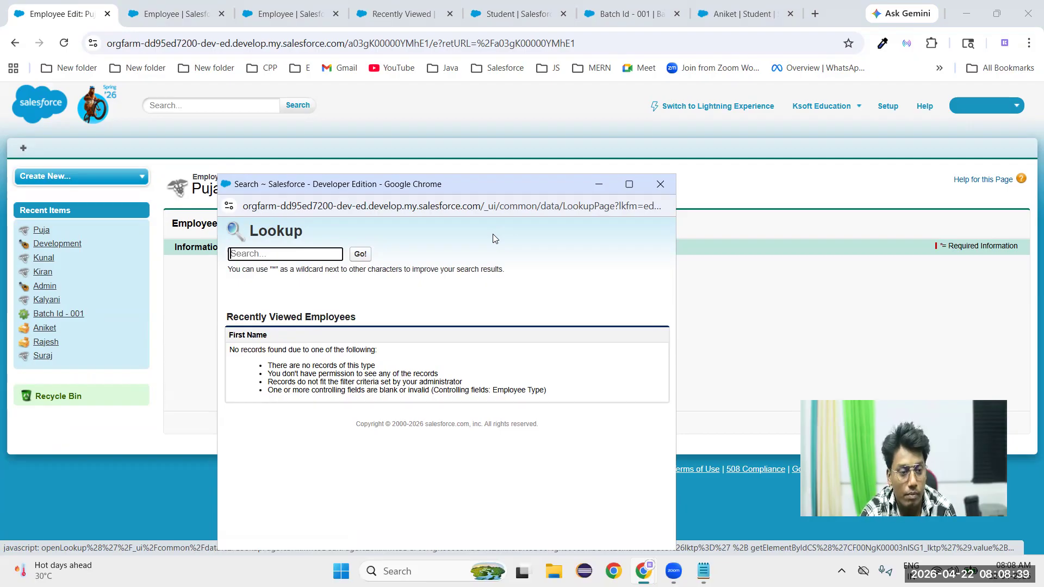
- Reopen the Team Lead lookup on the employee edit form, search for an employee's first name, and clear the search results
{"action": "left_click", "coordinate": [660, 184]}
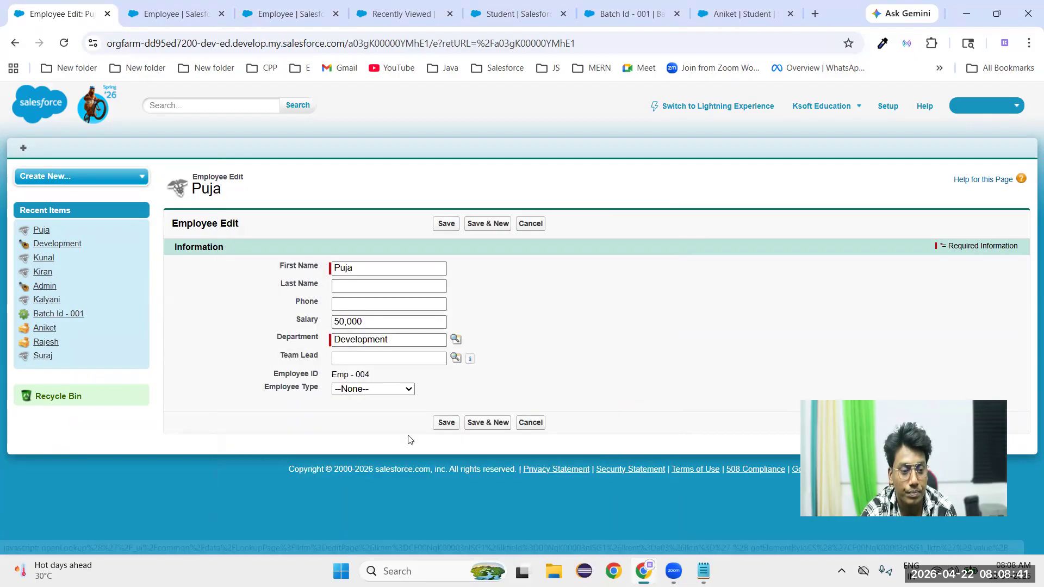
{"action": "left_click", "coordinate": [456, 358]}
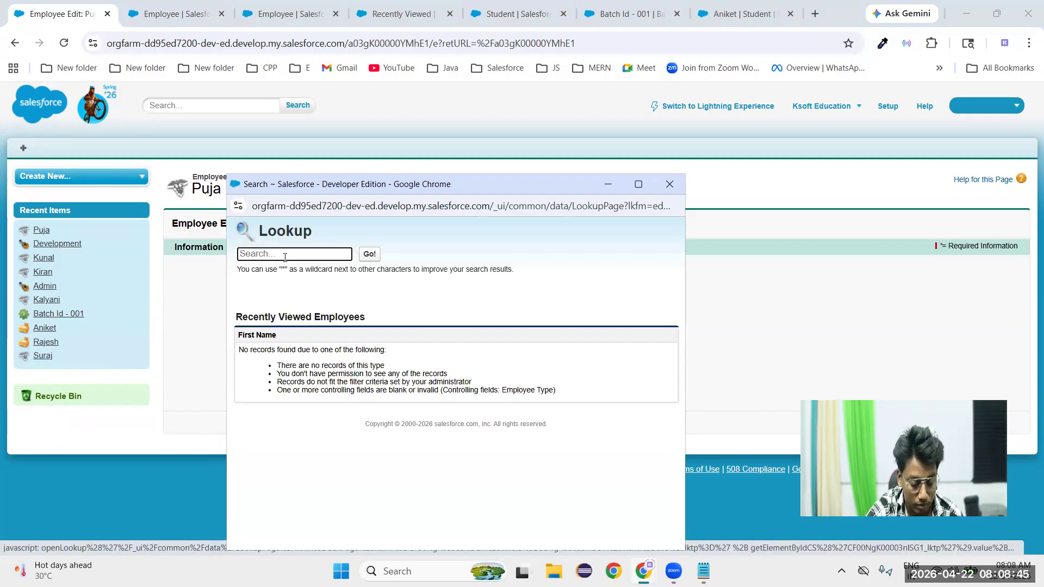
{"action": "type", "text": "ku"}
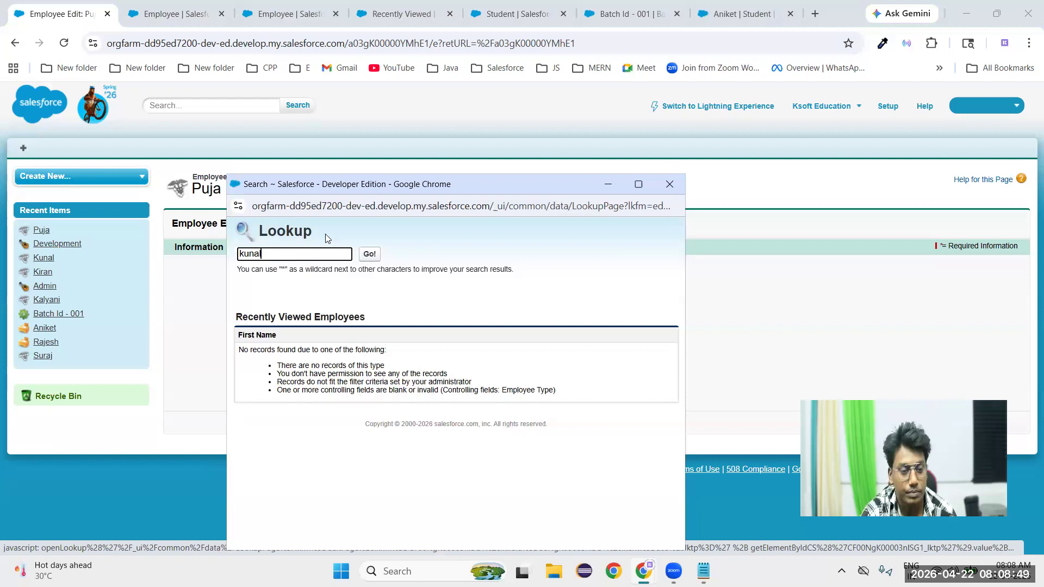
{"action": "type", "text": "nal"}
{"action": "left_click", "coordinate": [369, 255]}
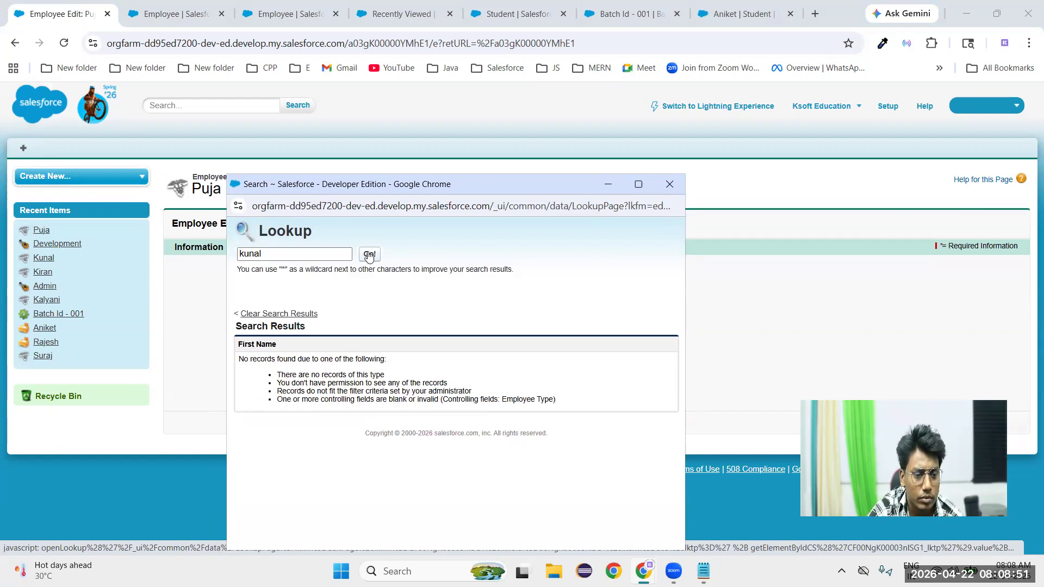
{"action": "left_click", "coordinate": [288, 314]}
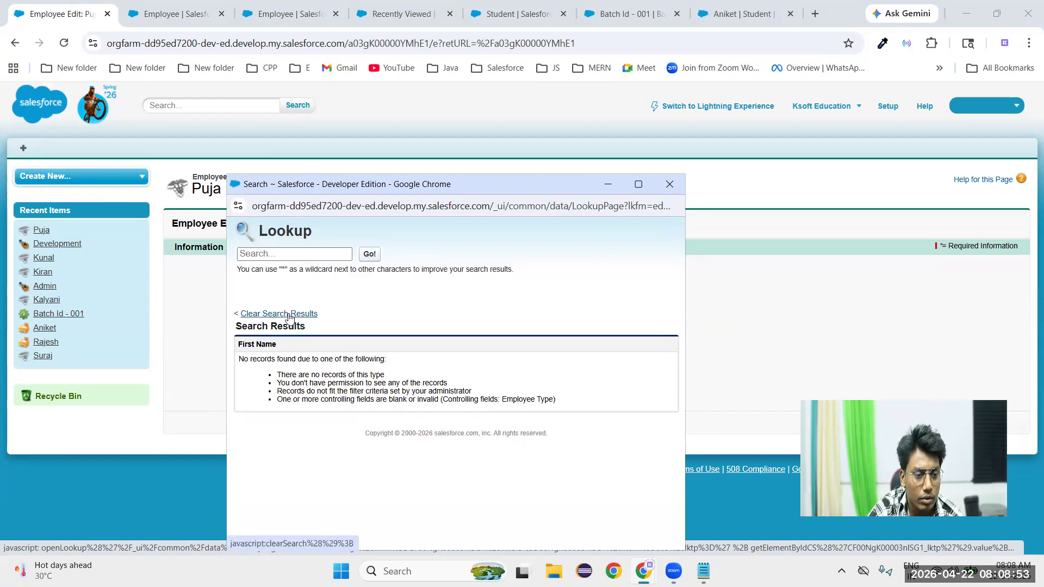
{"action": "left_click", "coordinate": [370, 254]}
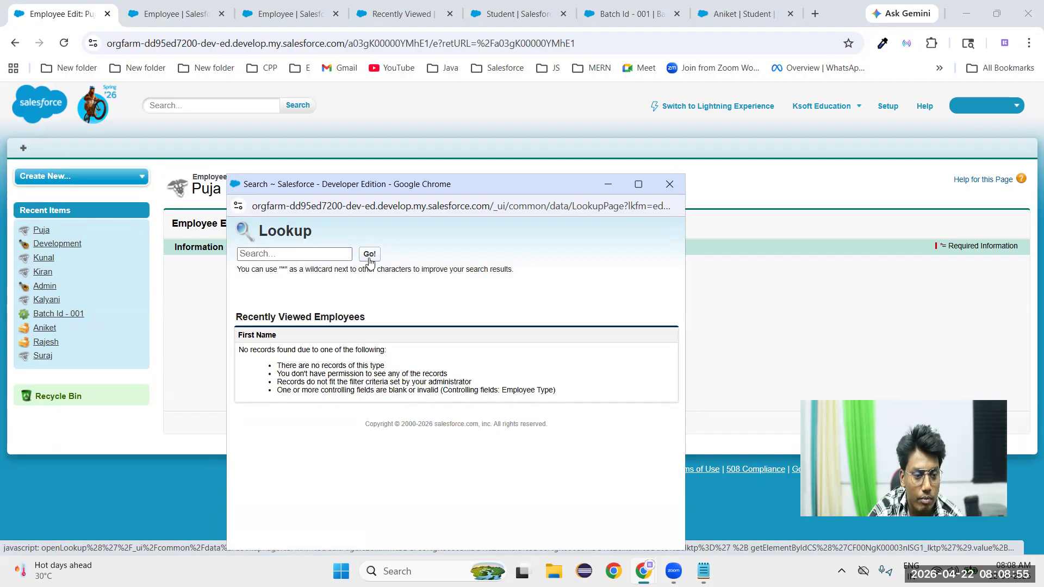
- Start a new employee record from the Employees list in the Lightning Sales app
{"action": "left_click", "coordinate": [288, 15]}
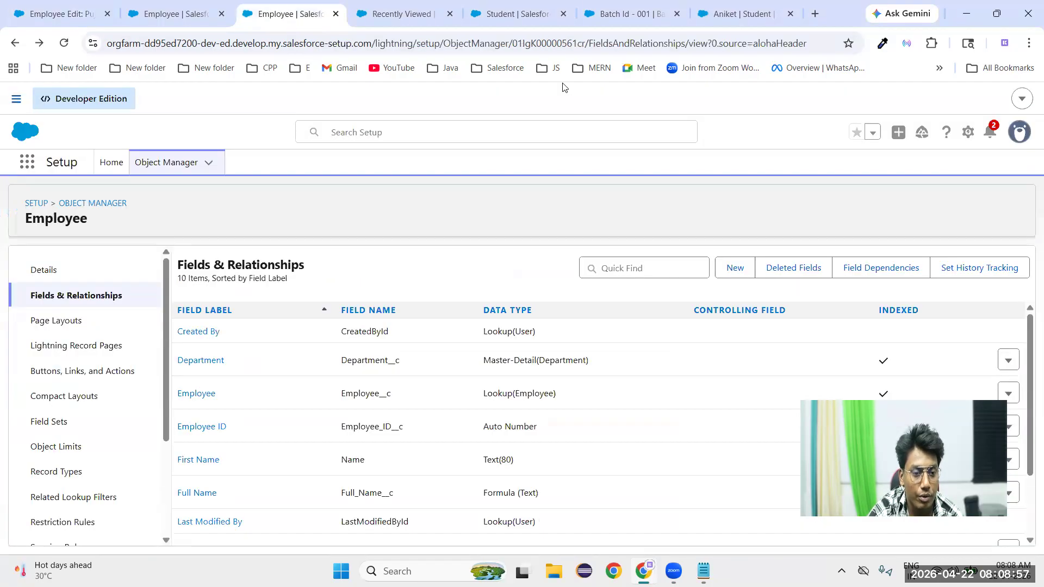
{"action": "left_click", "coordinate": [412, 24]}
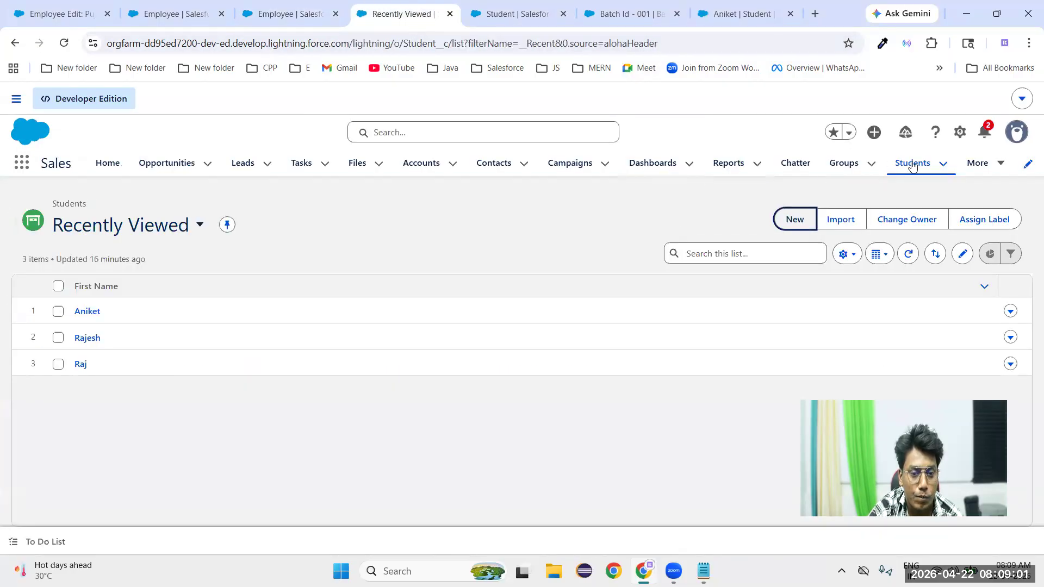
{"action": "left_click", "coordinate": [996, 168]}
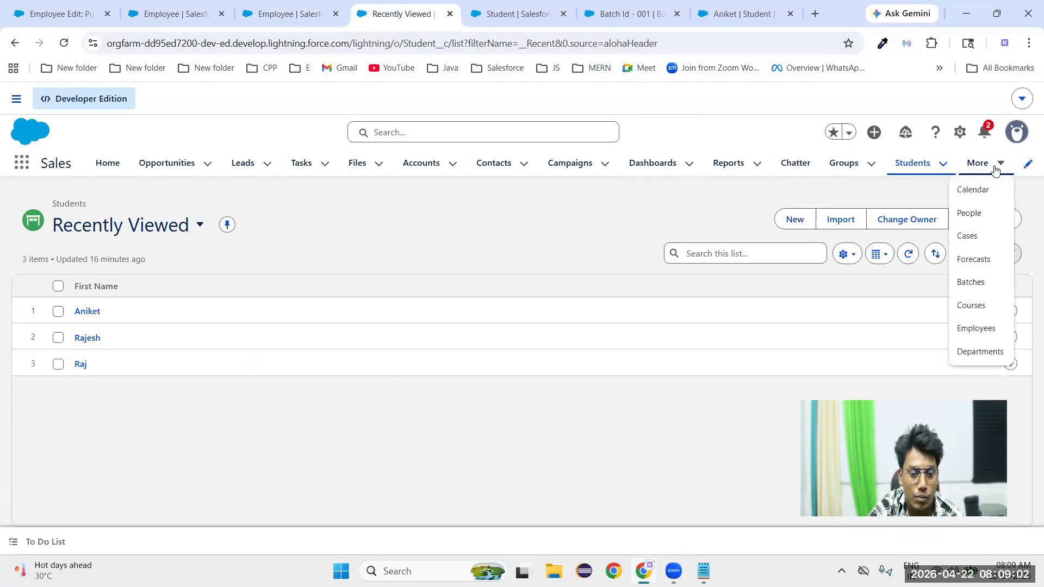
{"action": "left_click", "coordinate": [966, 328]}
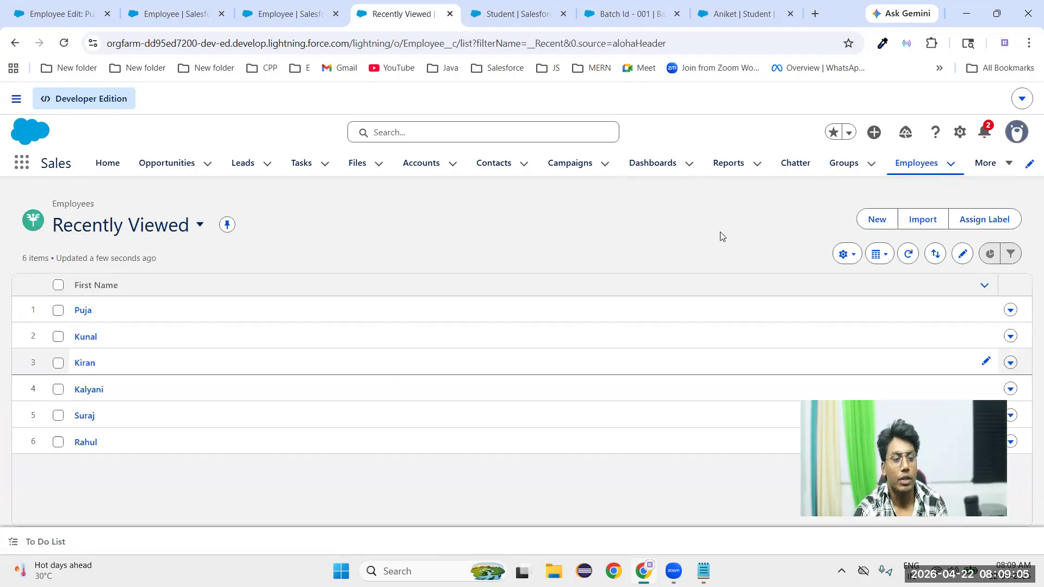
{"action": "left_click", "coordinate": [877, 220]}
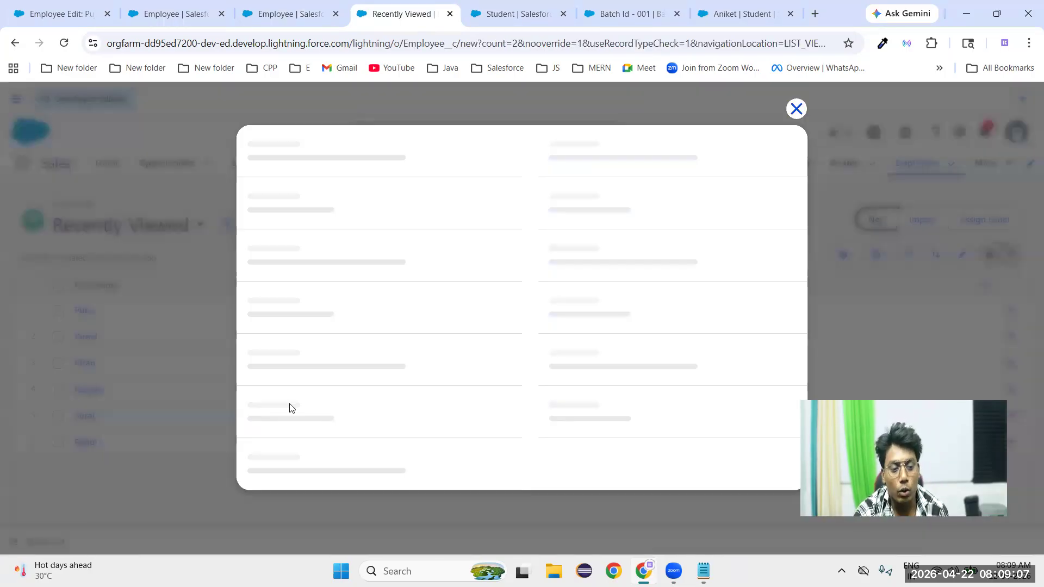
{"action": "scroll", "coordinate": [381, 408], "scroll_direction": "down", "scroll_amount": 2}
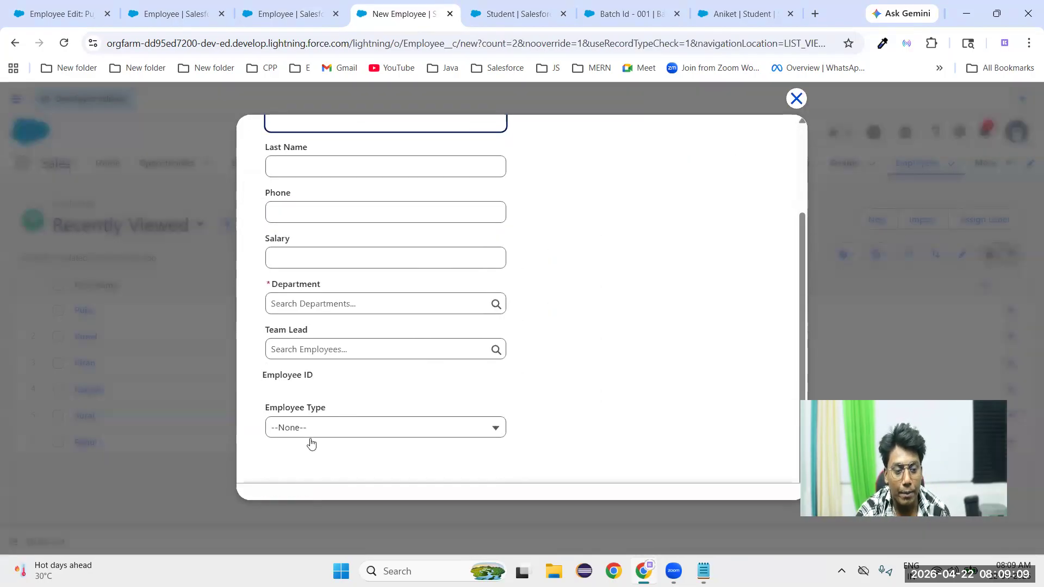
- Search the new record's Team Lead lookup for the employee's first name and show more results in Advanced Search
{"action": "left_click", "coordinate": [314, 354]}
{"action": "left_click", "coordinate": [305, 363]}
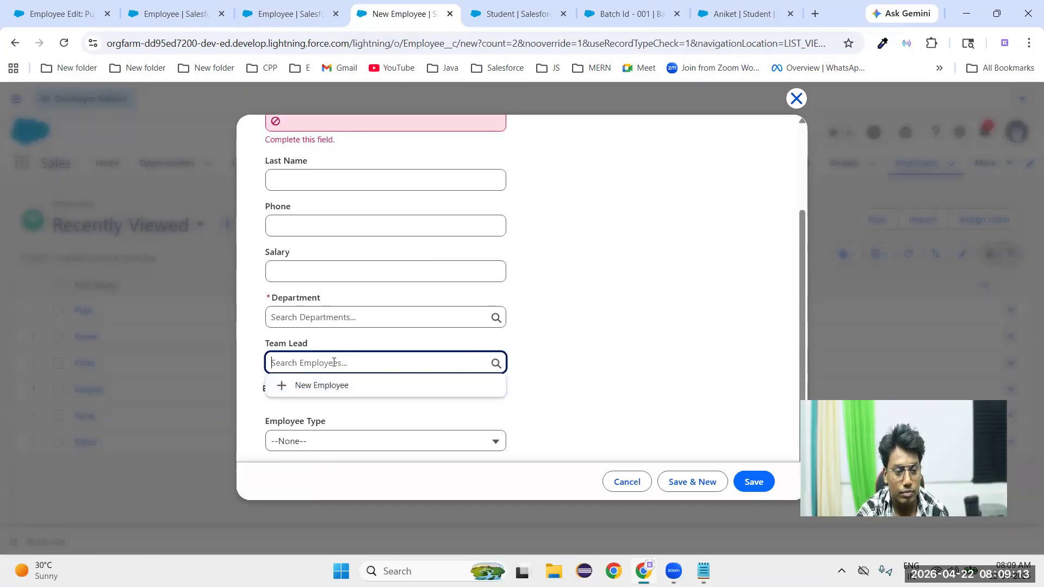
{"action": "type", "text": "kunal"}
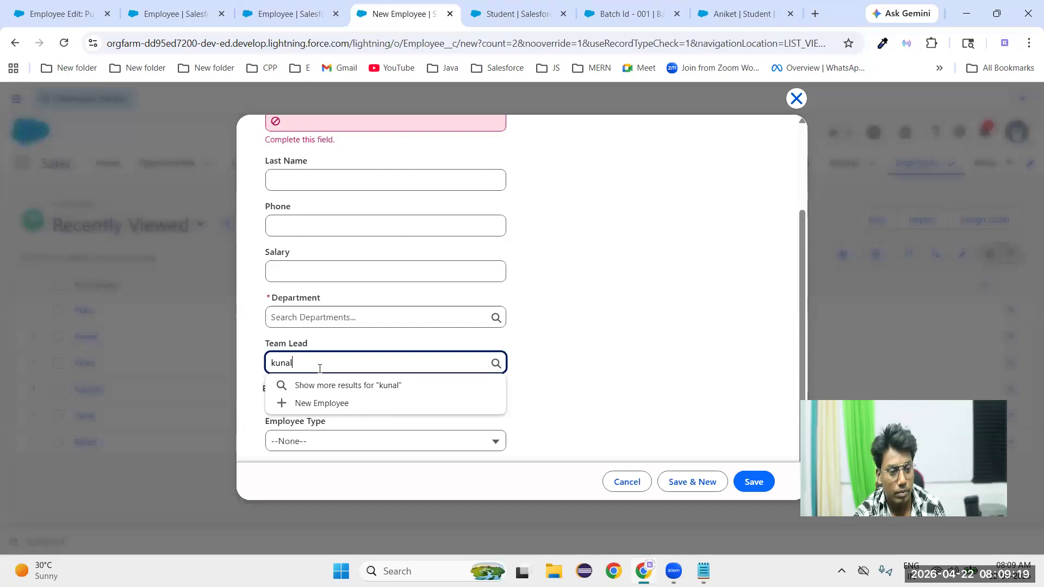
{"action": "left_click", "coordinate": [357, 390]}
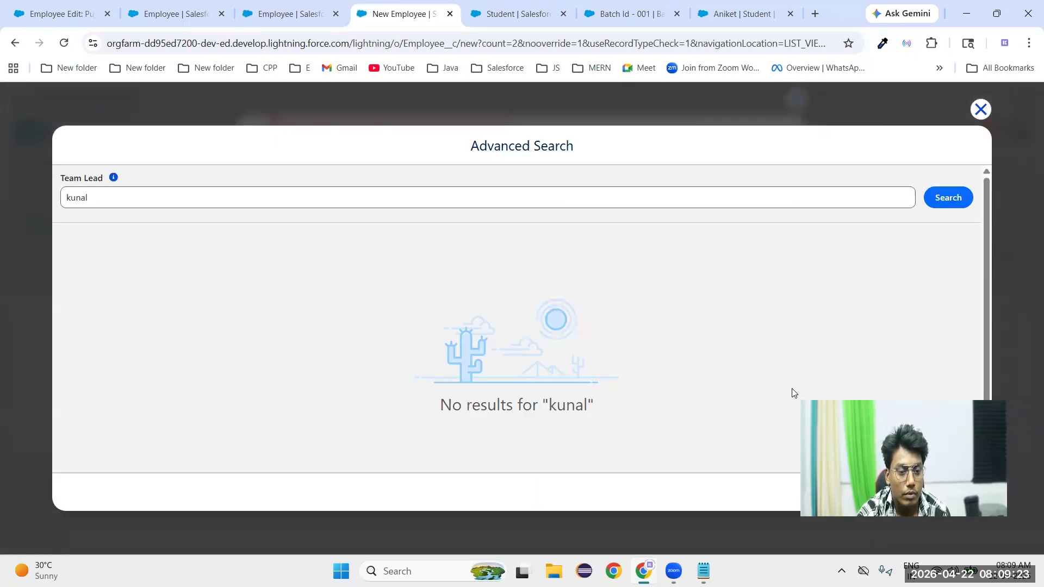
- Re-enter the employee's first name in lowercase in the Team Lead advanced search and run it again
{"action": "left_click", "coordinate": [107, 197]}
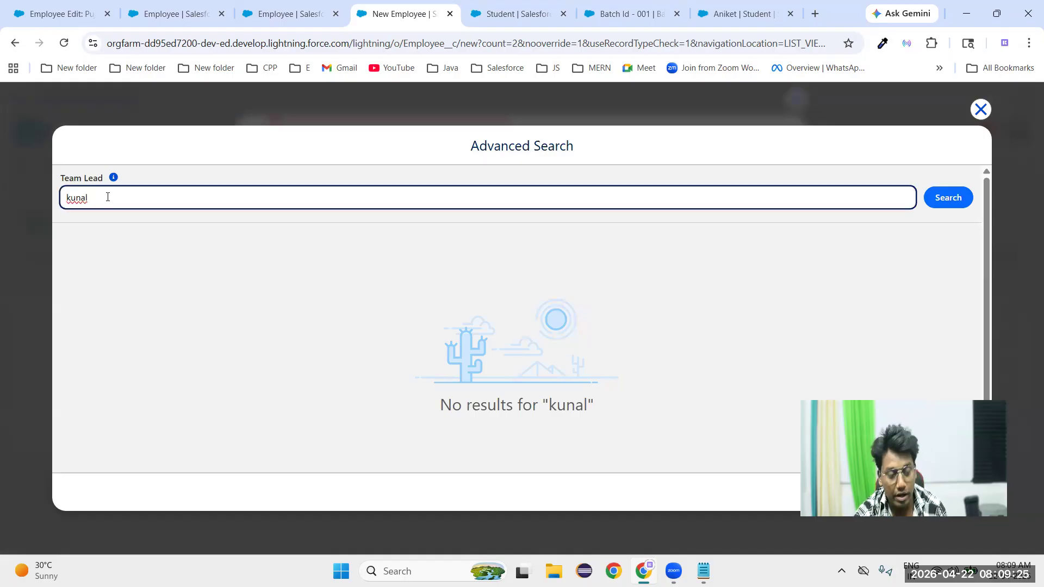
{"action": "key", "text": "BackSpace"}
{"action": "key", "text": "BackSpace"}
{"action": "key", "text": "BackSpace"}
{"action": "key", "text": "BackSpace"}
{"action": "key", "text": "BackSpace"}
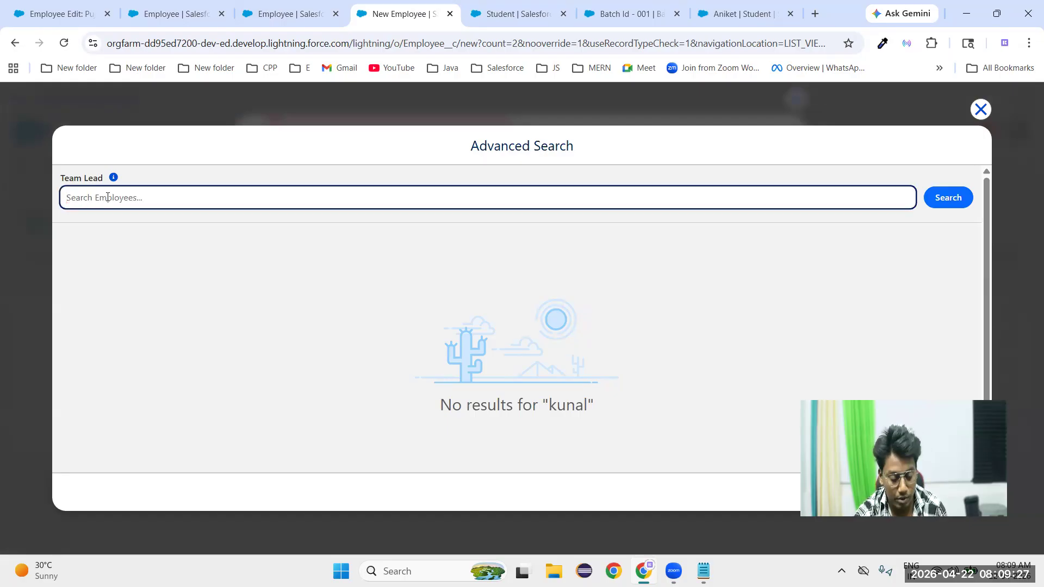
{"action": "type", "text": "kunal"}
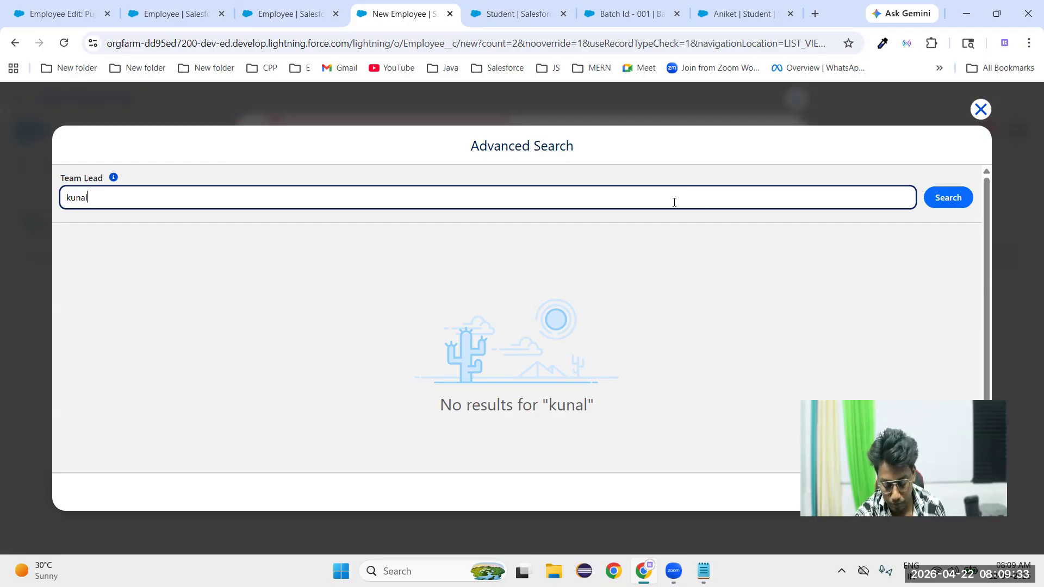
{"action": "left_click", "coordinate": [946, 208]}
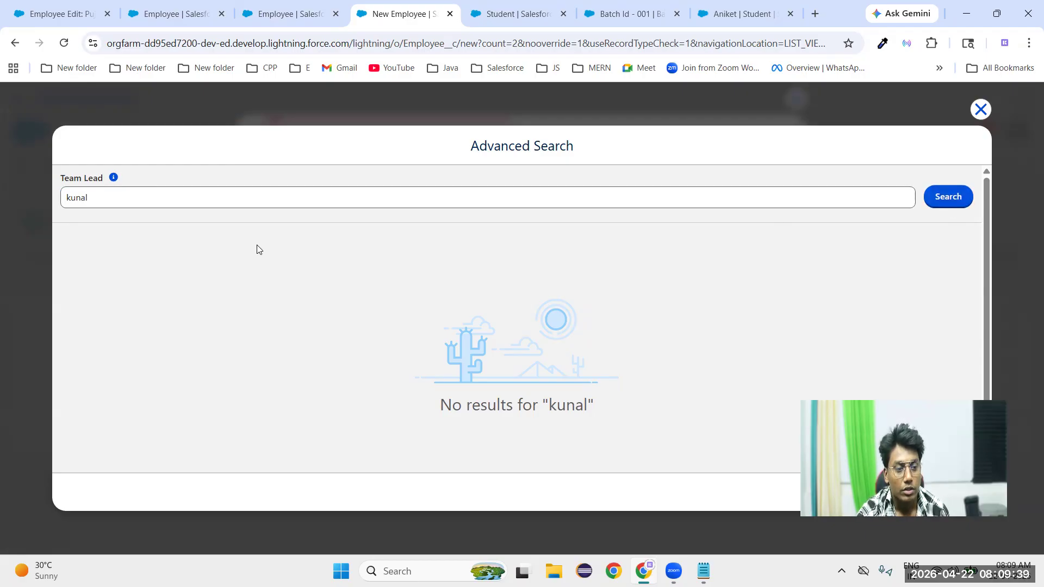
- Repeat the Team Lead advanced search with the employee's first name capitalised
{"action": "left_click", "coordinate": [102, 203]}
{"action": "key", "text": "BackSpace"}
{"action": "key", "text": "BackSpace"}
{"action": "key", "text": "BackSpace"}
{"action": "key", "text": "BackSpace"}
{"action": "type", "text": "Kun"}
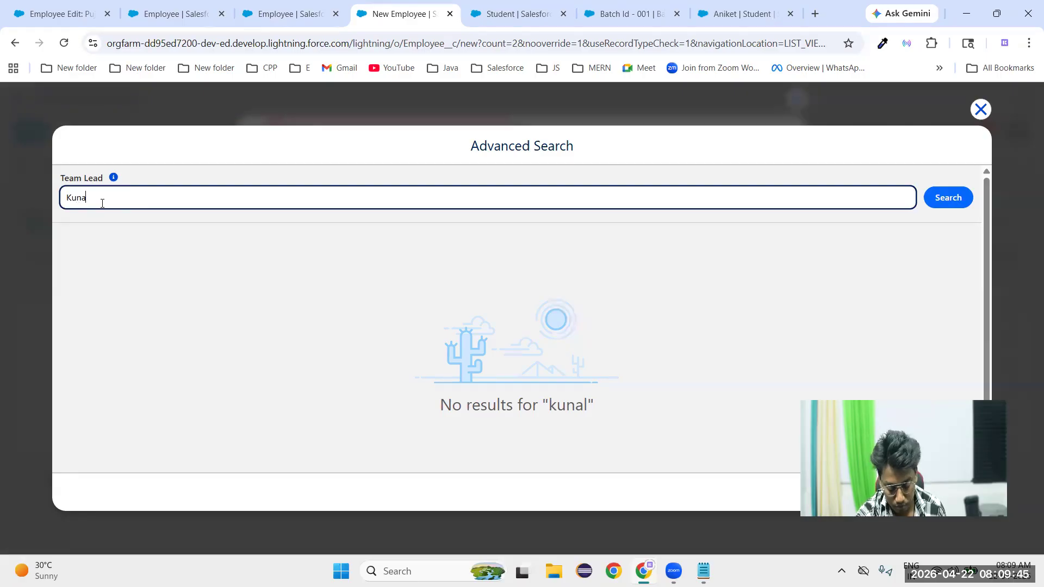
{"action": "left_click", "coordinate": [953, 209]}
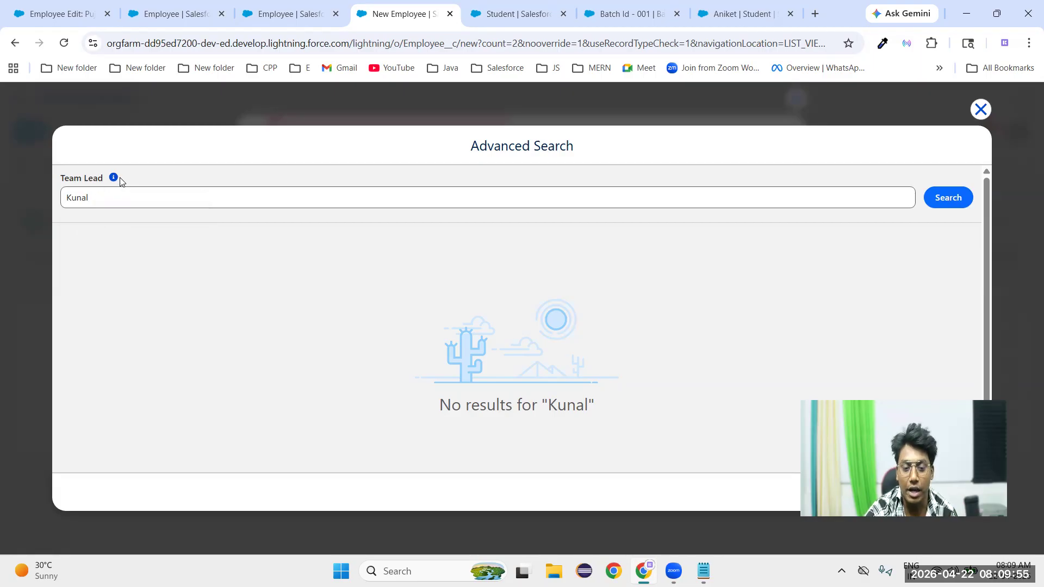
- Close the advanced search and clear the search term from the new employee's Team Lead field
{"action": "left_click", "coordinate": [981, 110]}
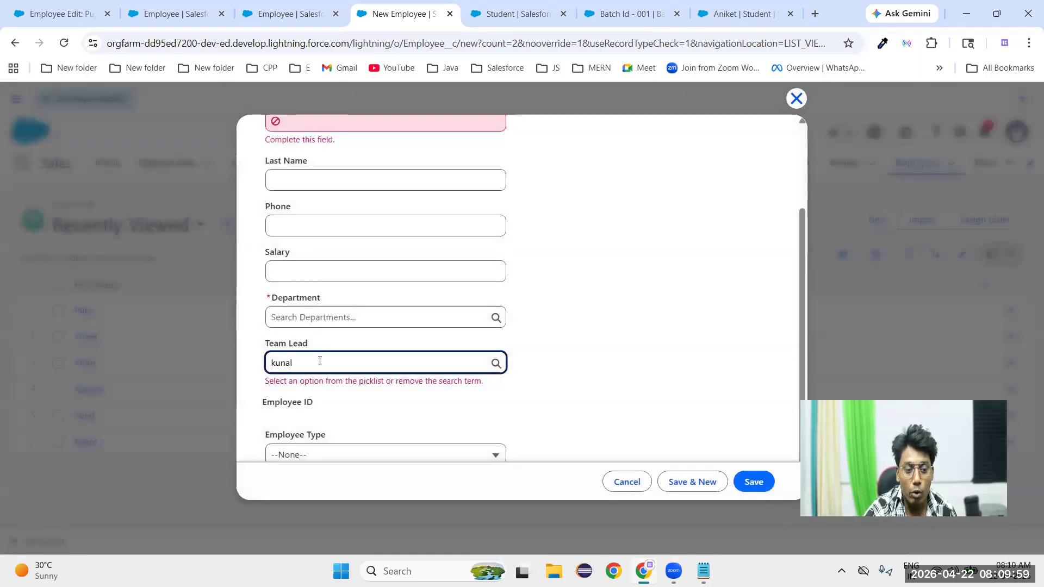
{"action": "left_click_drag", "start_coordinate": [321, 359], "coordinate": [263, 366]}
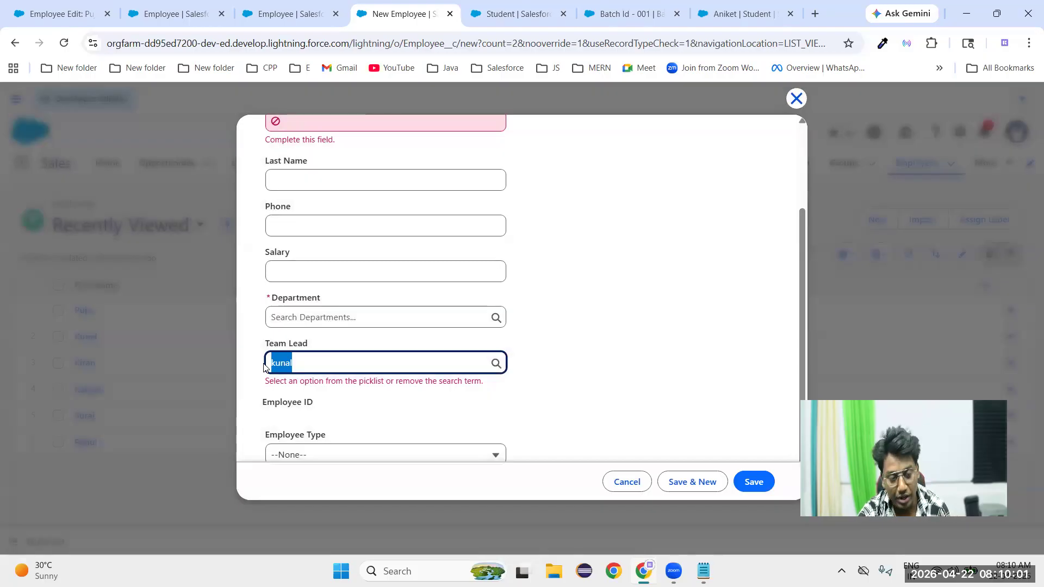
{"action": "key", "text": "BackSpace"}
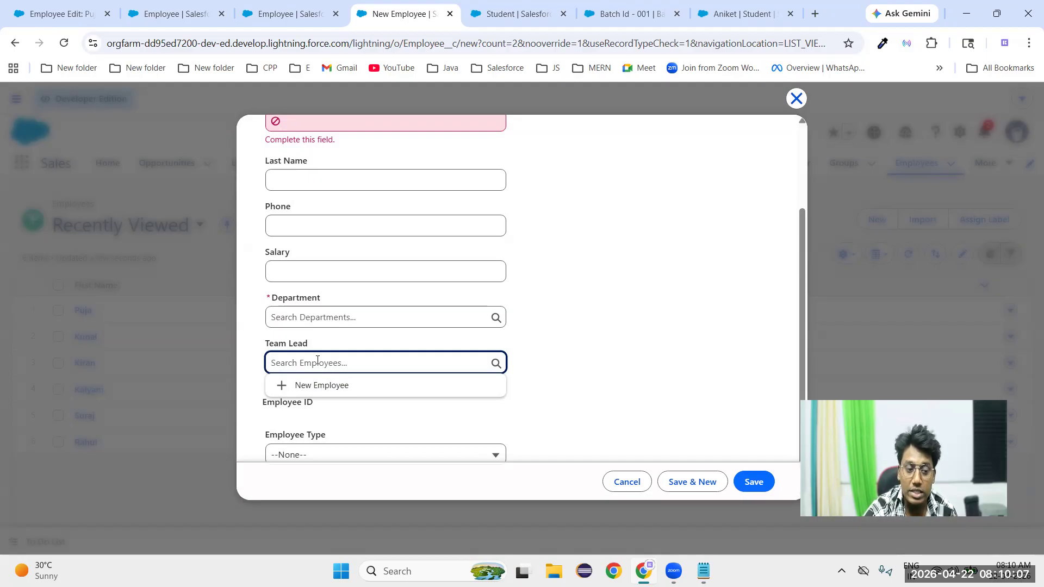
- Set the new employee's Employee Type to Team Lead and list the available records for the Team Lead field
{"action": "scroll", "coordinate": [314, 408], "scroll_direction": "down", "scroll_amount": 1}
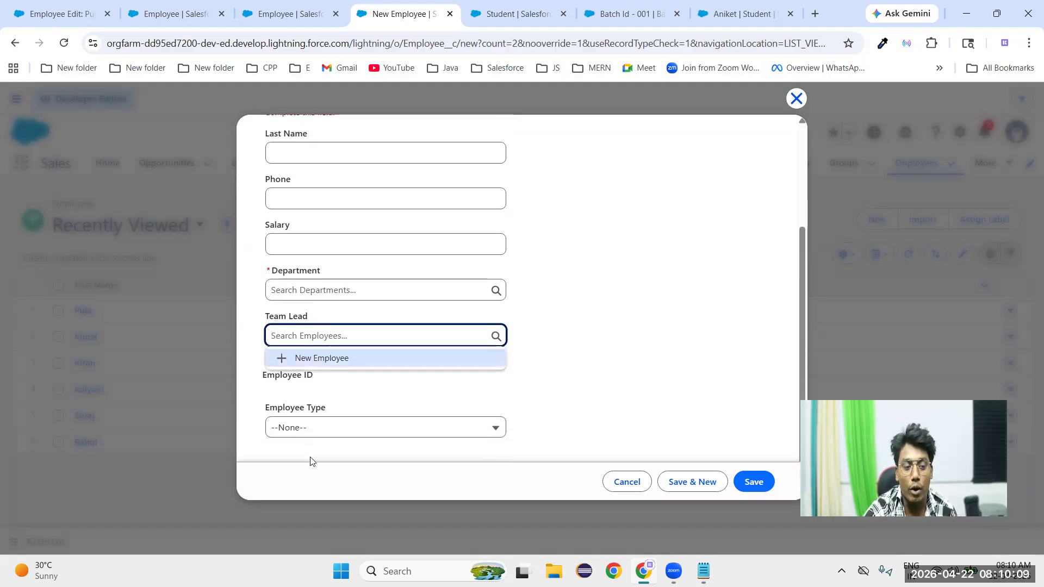
{"action": "left_click", "coordinate": [328, 428]}
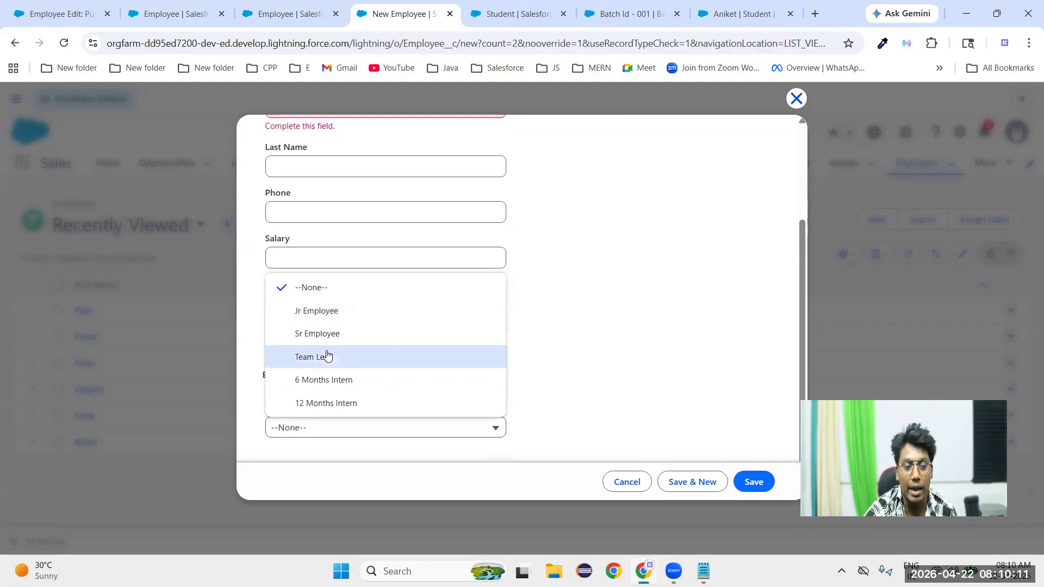
{"action": "left_click", "coordinate": [325, 357]}
{"action": "left_click", "coordinate": [324, 354]}
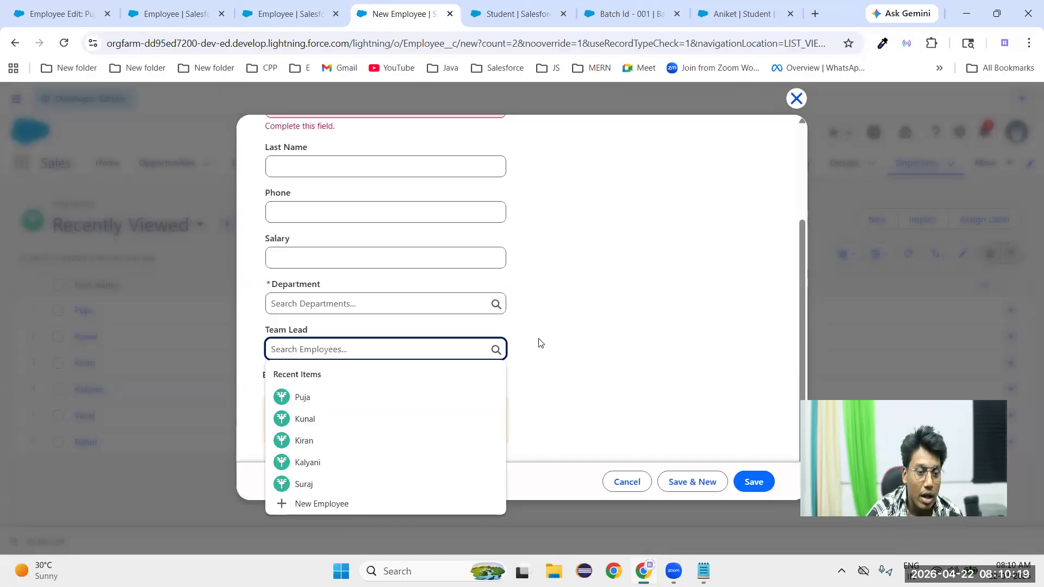
- Examine how the selected Employee Type relates to the employees offered in the Team Lead lookup
{"action": "left_click", "coordinate": [509, 330]}
{"action": "scroll", "coordinate": [441, 325], "scroll_direction": "up", "scroll_amount": 3}
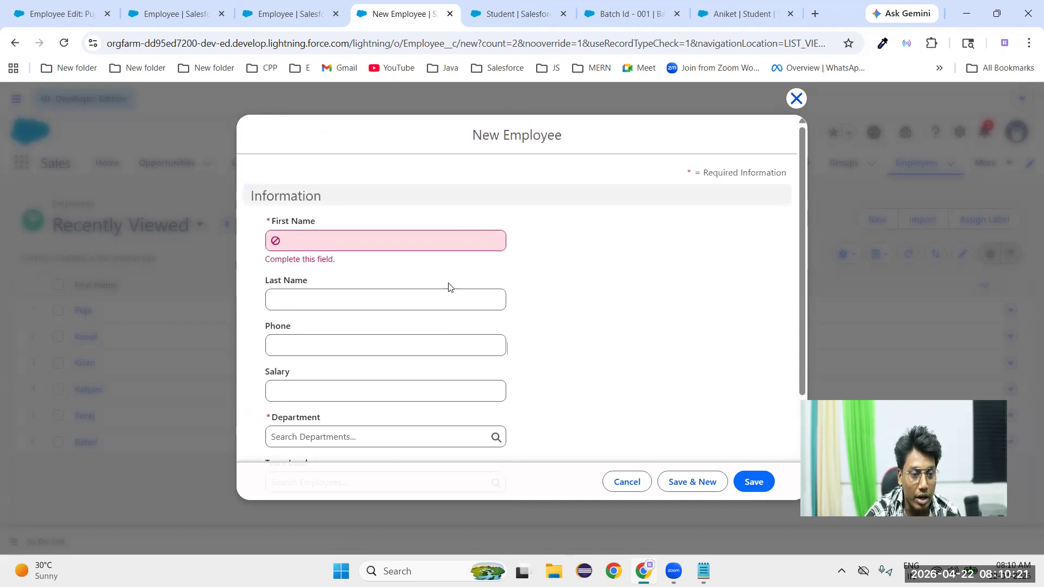
{"action": "scroll", "coordinate": [380, 353], "scroll_direction": "down", "scroll_amount": 3}
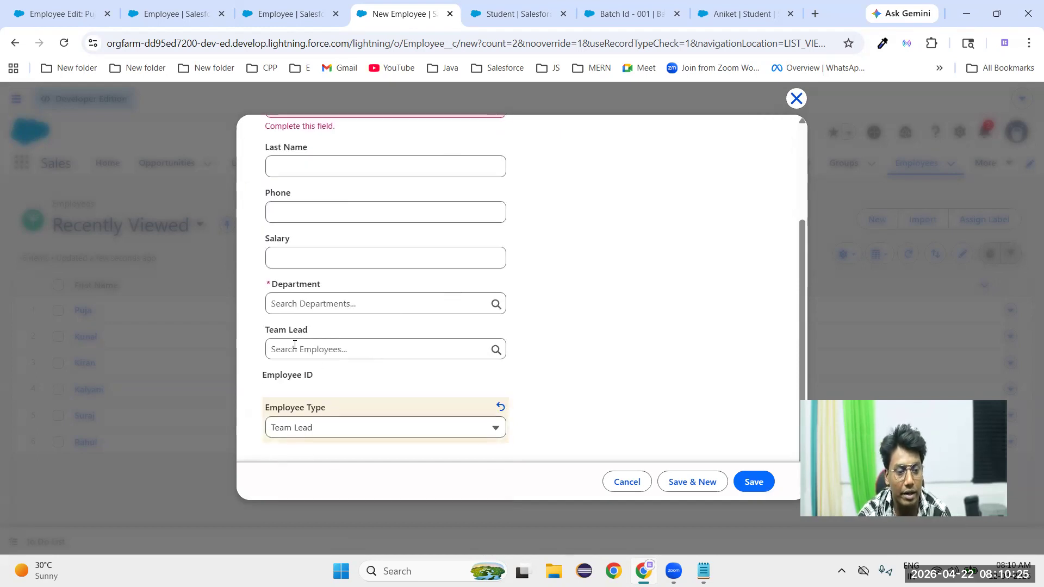
{"action": "double_click", "coordinate": [290, 409]}
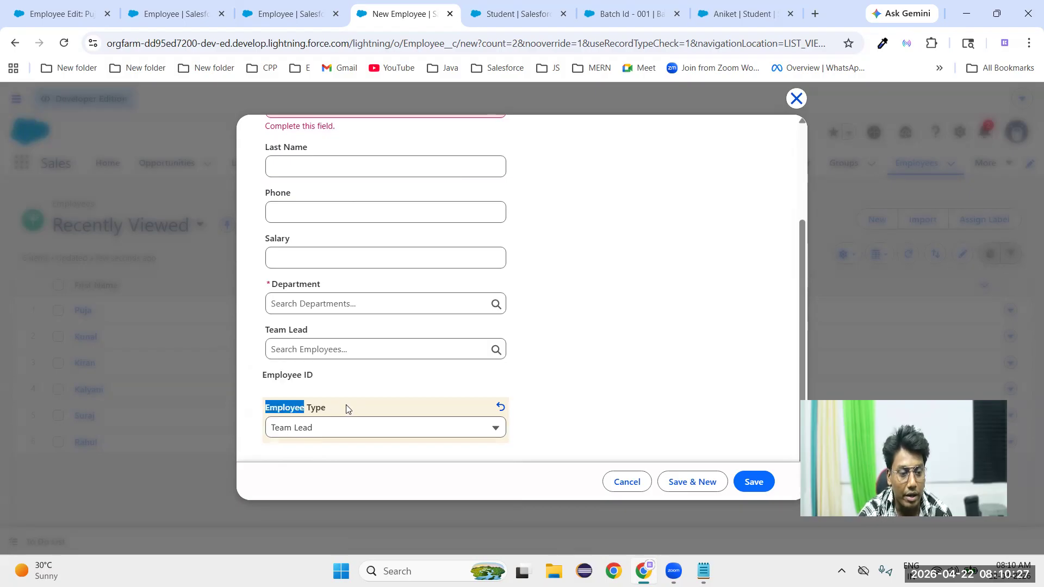
{"action": "left_click", "coordinate": [572, 290]}
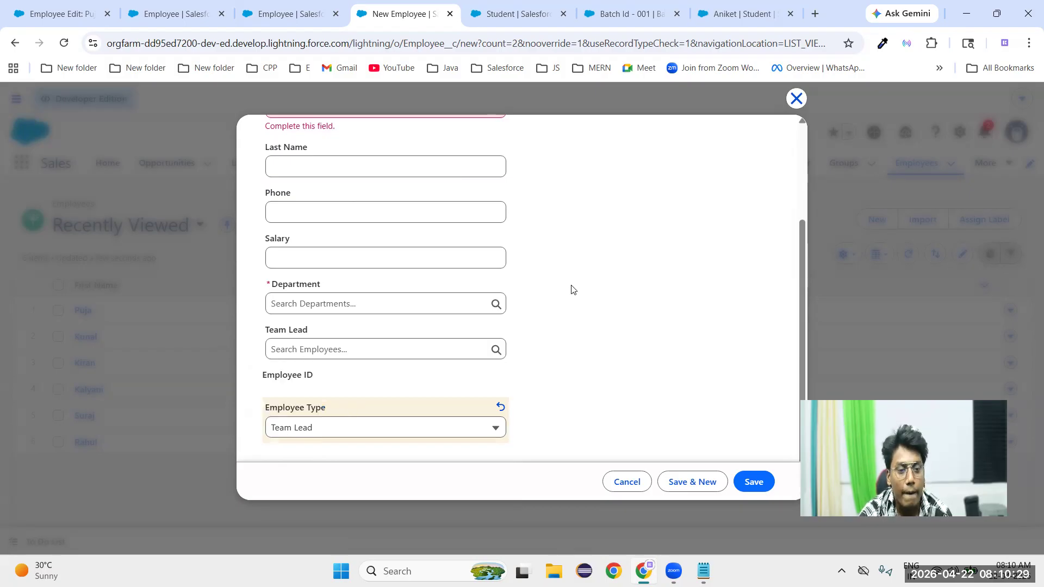
{"action": "left_click", "coordinate": [308, 349]}
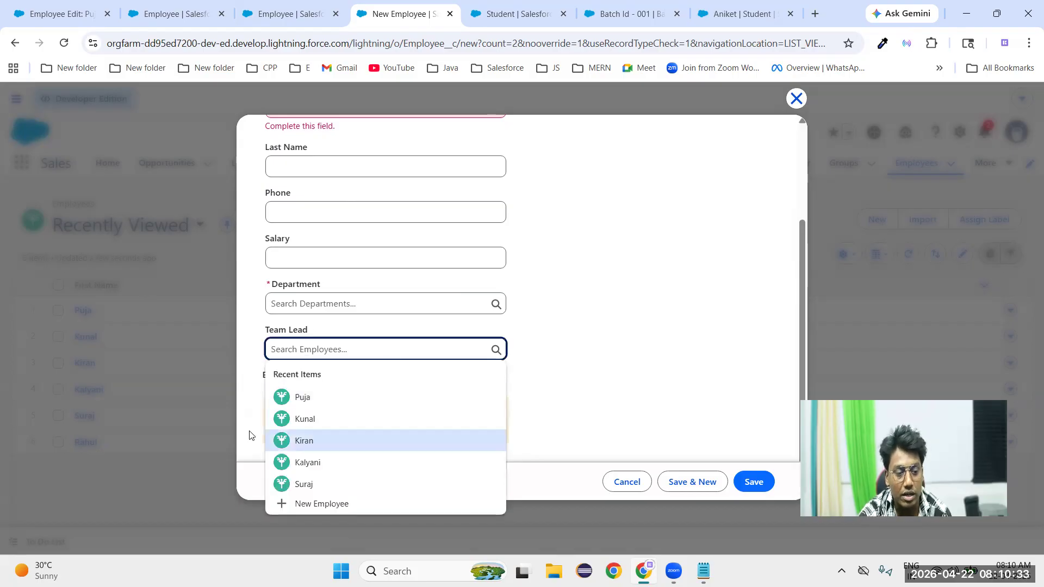
{"action": "left_click", "coordinate": [533, 321]}
{"action": "left_click", "coordinate": [302, 437]}
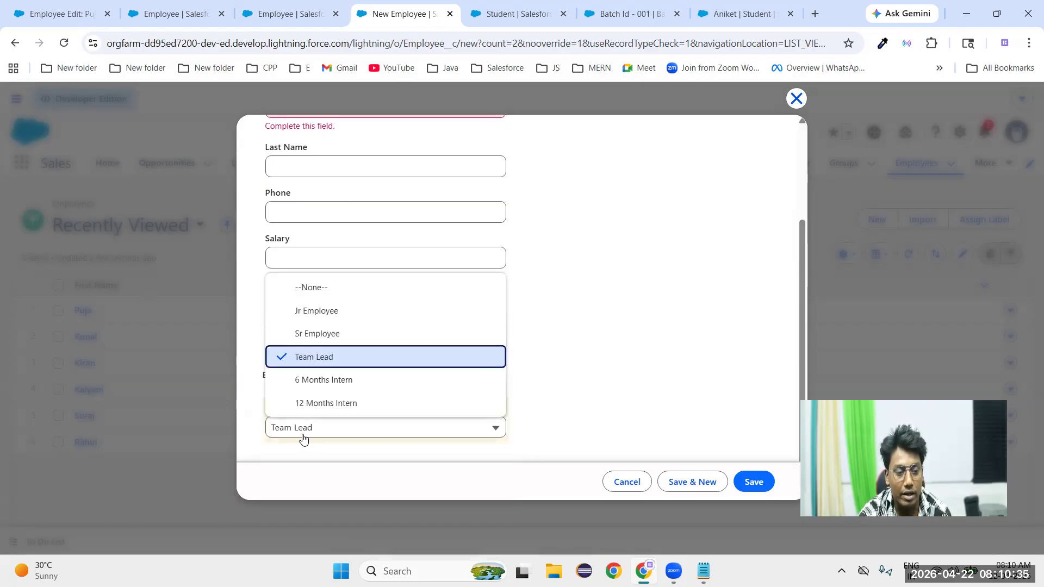
{"action": "left_click", "coordinate": [549, 311]}
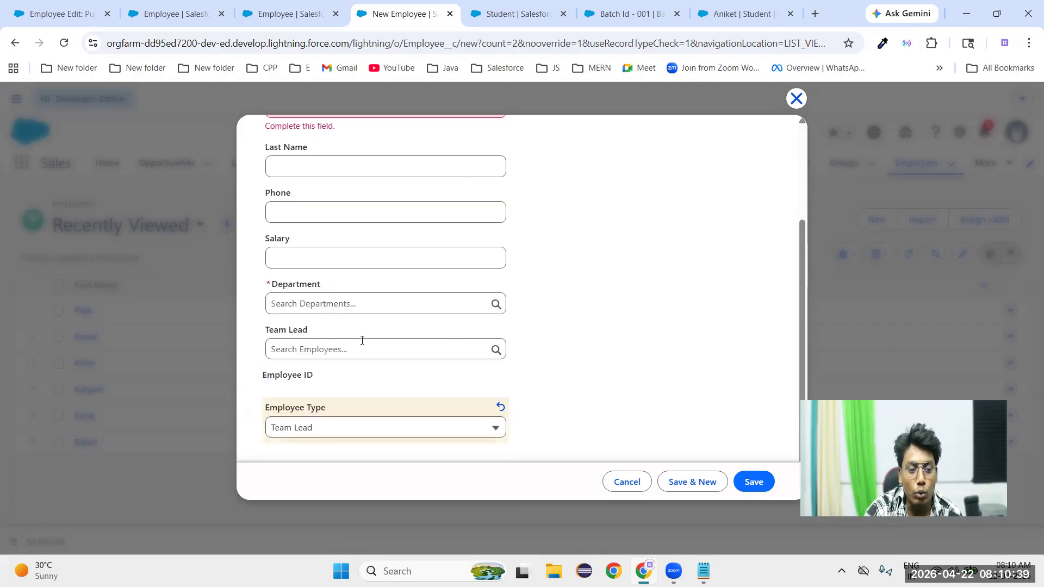
{"action": "left_click", "coordinate": [330, 350]}
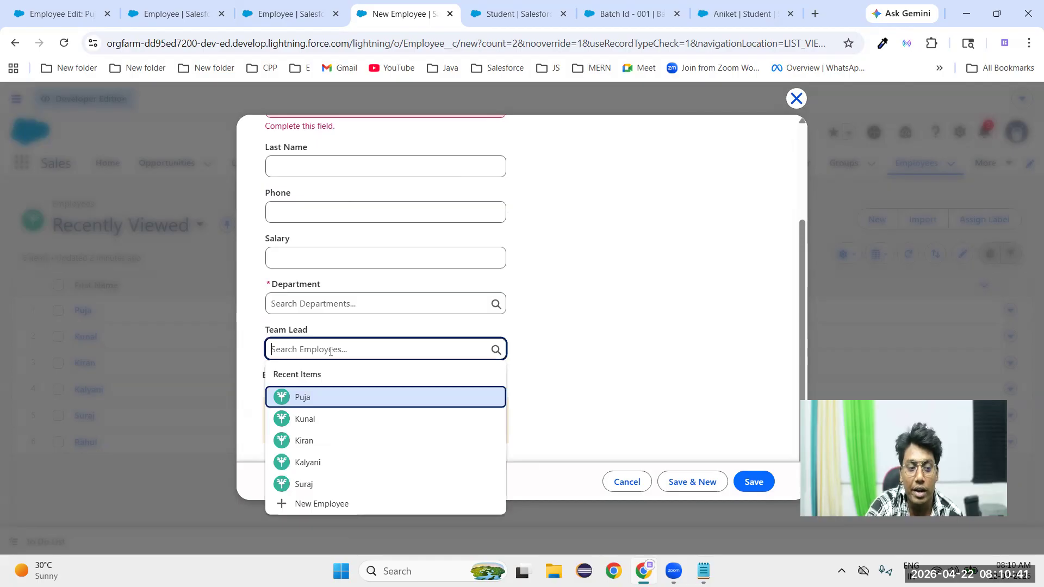
- Set the new employee's Employee Type to Jr Employee and list the records offered for the Team Lead field
{"action": "left_click", "coordinate": [560, 326]}
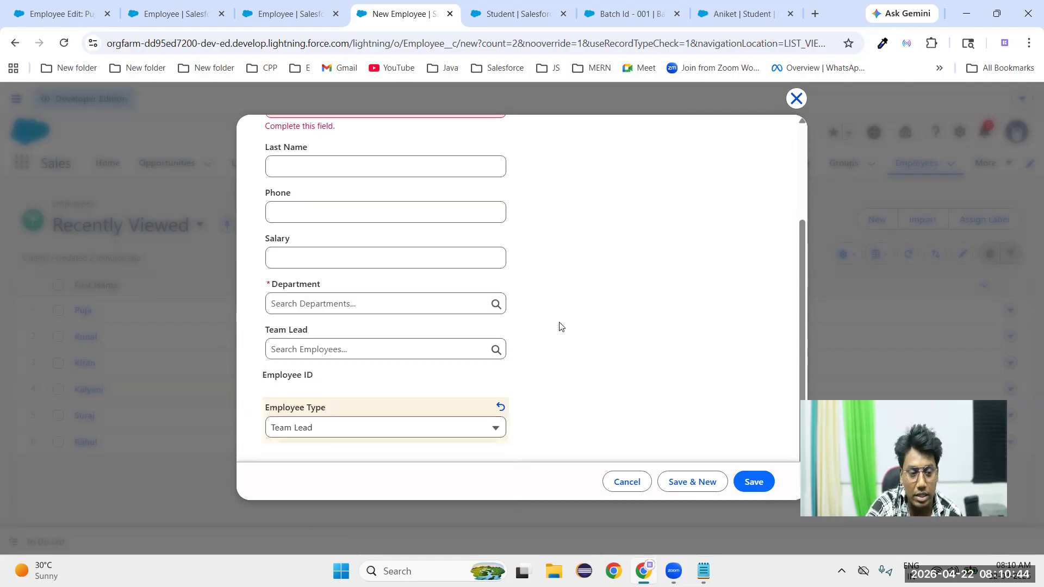
{"action": "left_click", "coordinate": [294, 435]}
{"action": "left_click", "coordinate": [307, 317]}
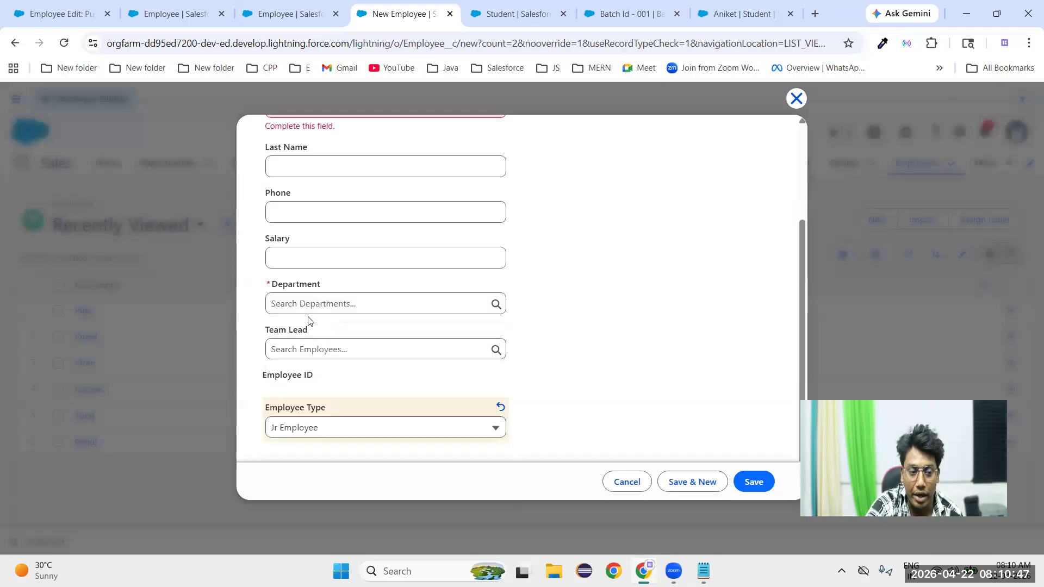
{"action": "left_click", "coordinate": [304, 356]}
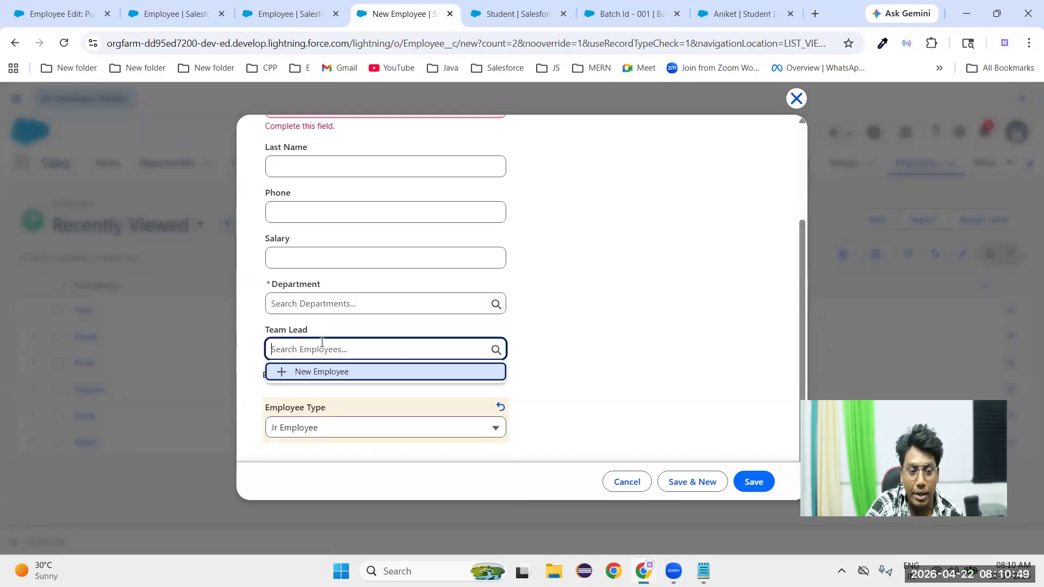
{"action": "left_click", "coordinate": [559, 380]}
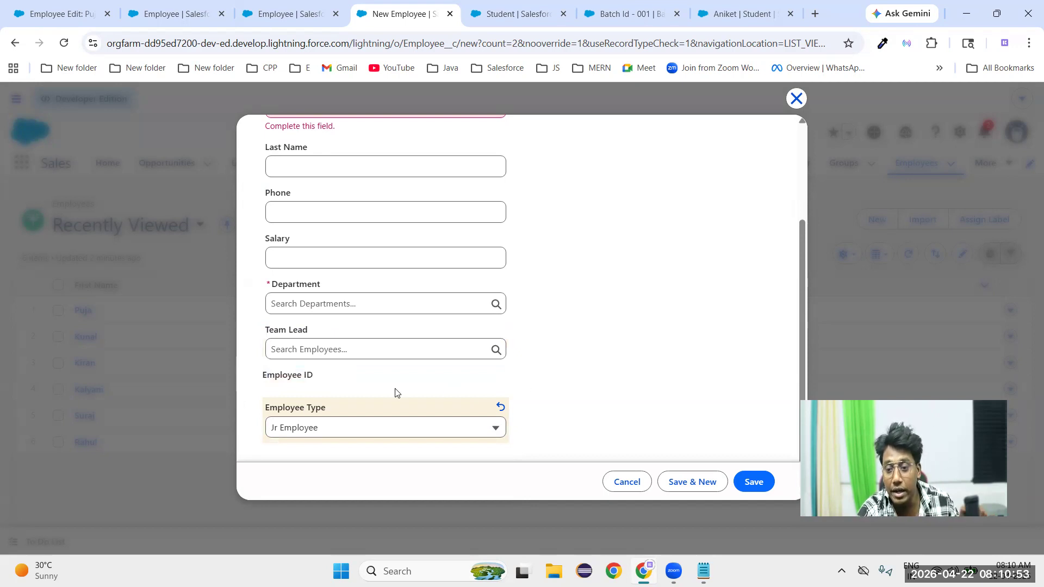
- Check the Team Lead lookup again while the Employee Type is Jr Employee, reviewing the other fields of the form
{"action": "left_click", "coordinate": [337, 344]}
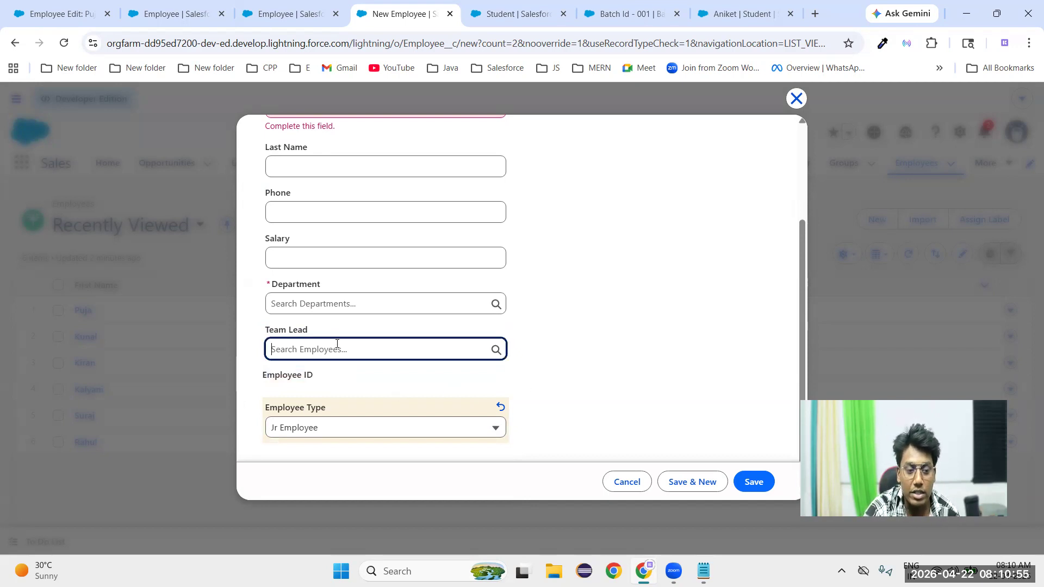
{"action": "scroll", "coordinate": [464, 303], "scroll_direction": "up", "scroll_amount": 3}
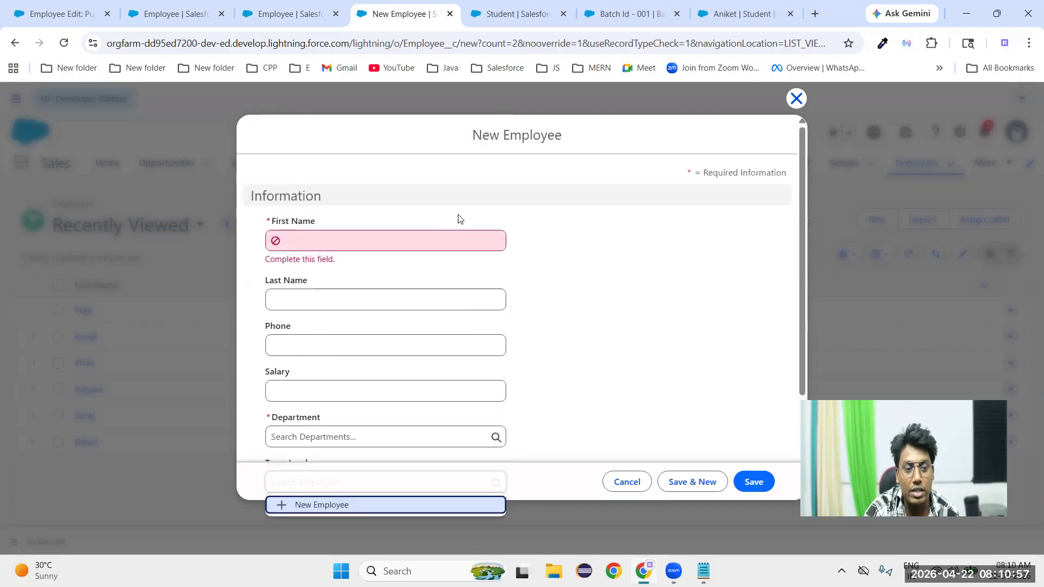
{"action": "left_click", "coordinate": [595, 339]}
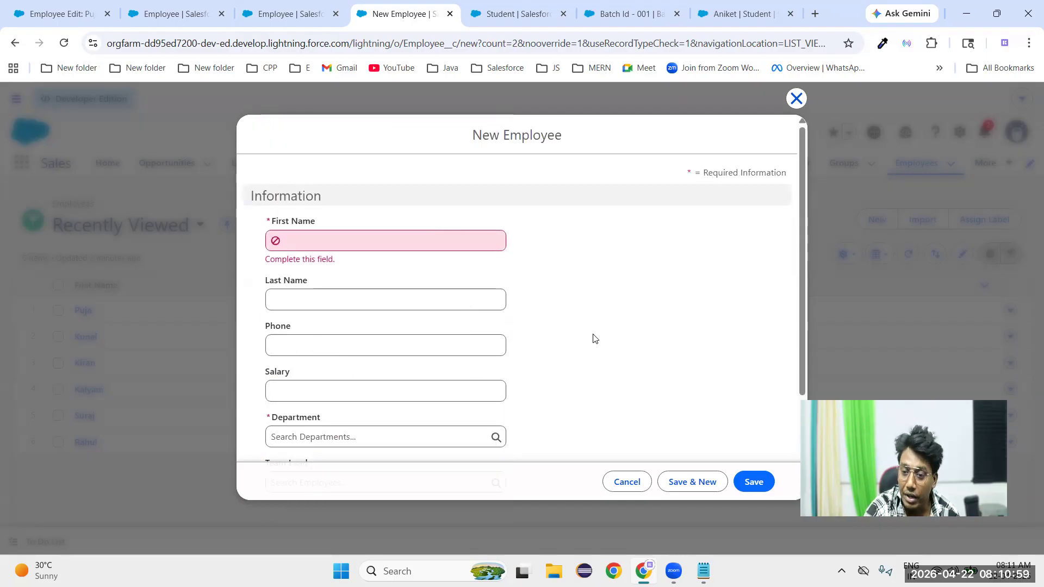
{"action": "scroll", "coordinate": [373, 306], "scroll_direction": "down", "scroll_amount": 3}
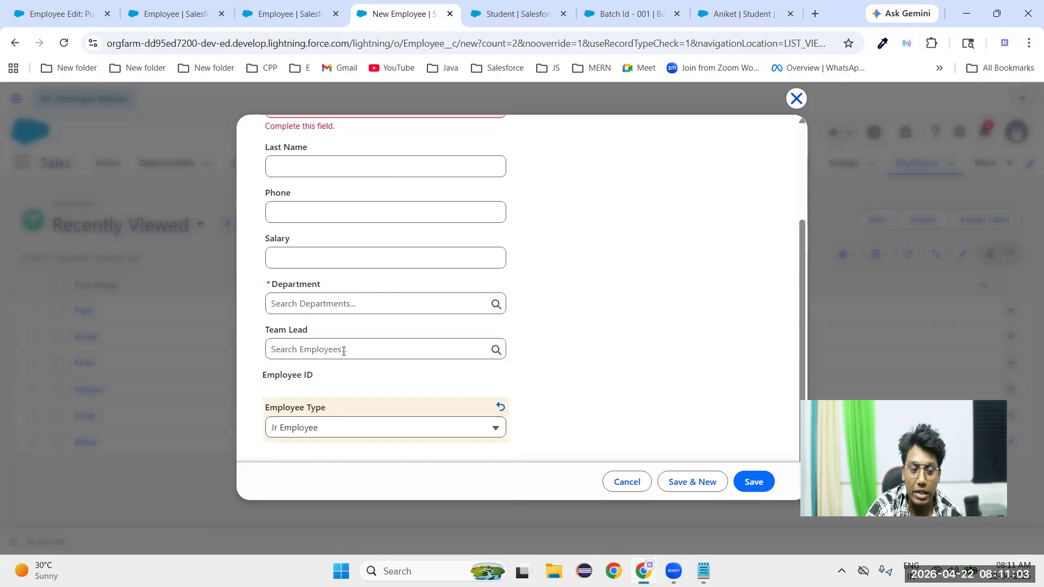
{"action": "left_click", "coordinate": [344, 351]}
- Set the new employee's Employee Type back to Team Lead and list the records offered for the Team Lead field
{"action": "left_click", "coordinate": [349, 429]}
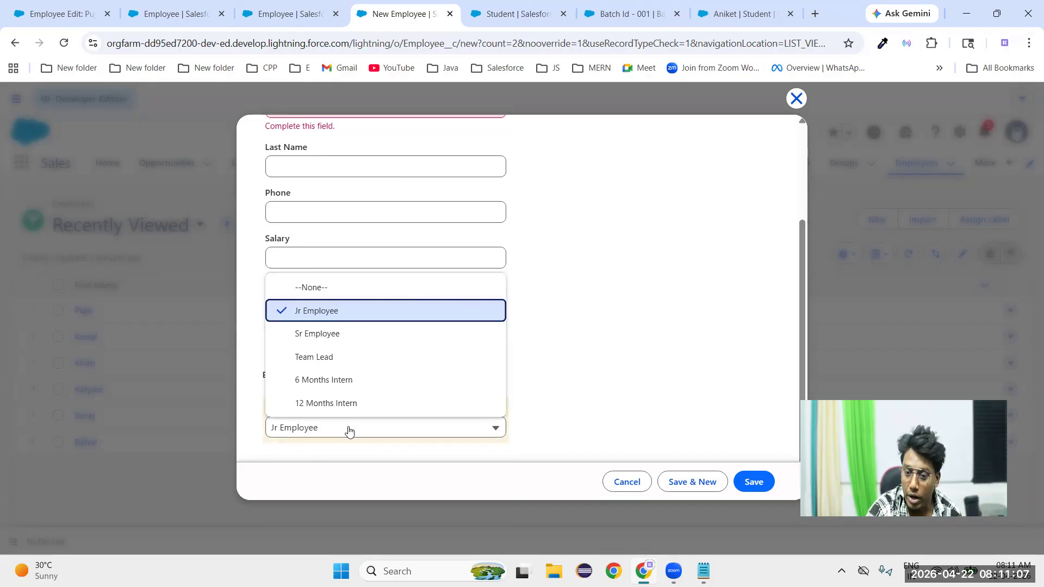
{"action": "left_click", "coordinate": [311, 359]}
{"action": "left_click", "coordinate": [287, 348]}
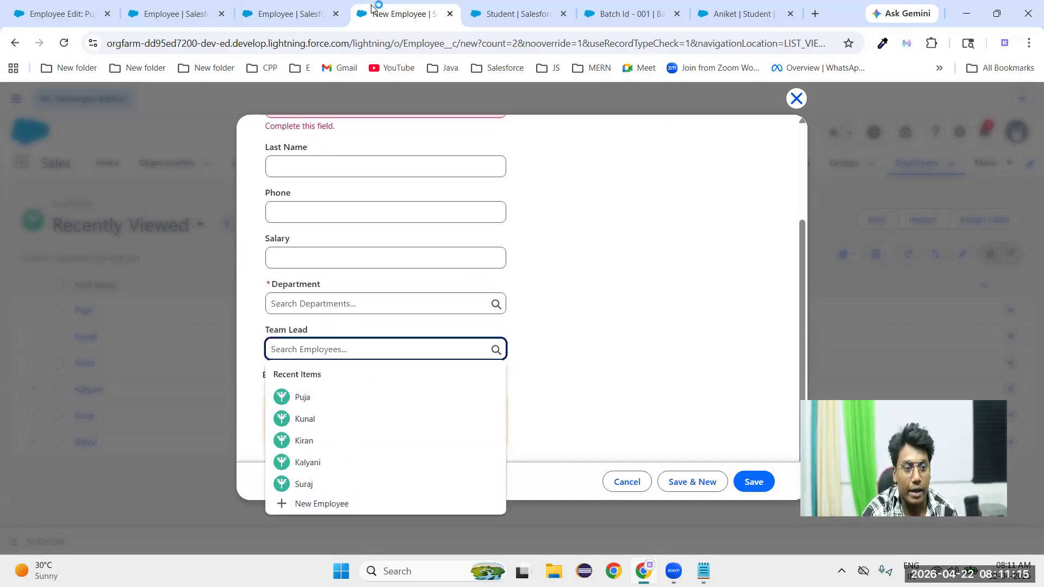
- Refresh the Employee object's Fields & Relationships list in Setup and open the Team Lead field's definition
{"action": "left_click", "coordinate": [291, 15]}
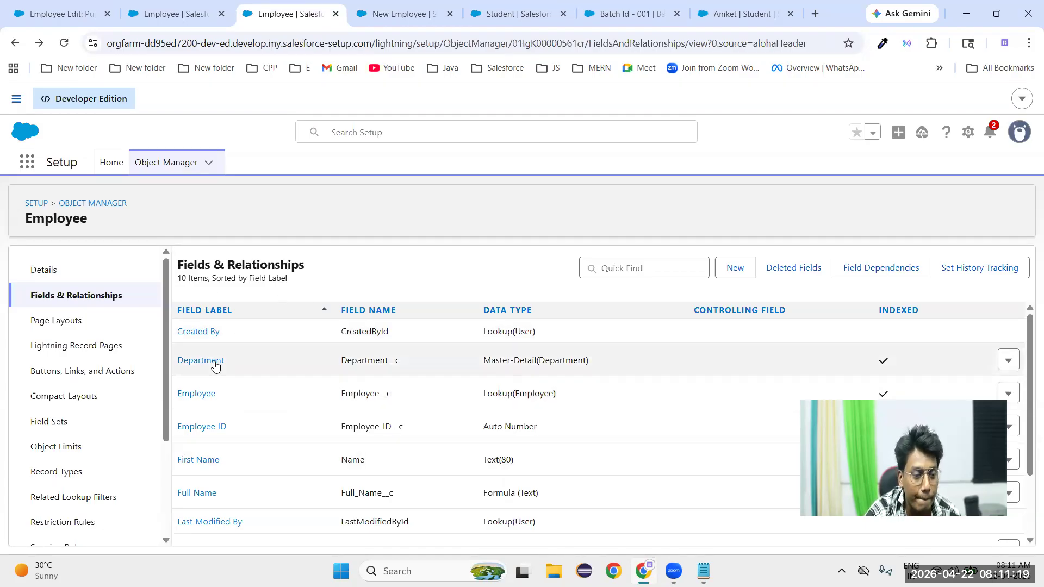
{"action": "scroll", "coordinate": [305, 433], "scroll_direction": "down", "scroll_amount": 3}
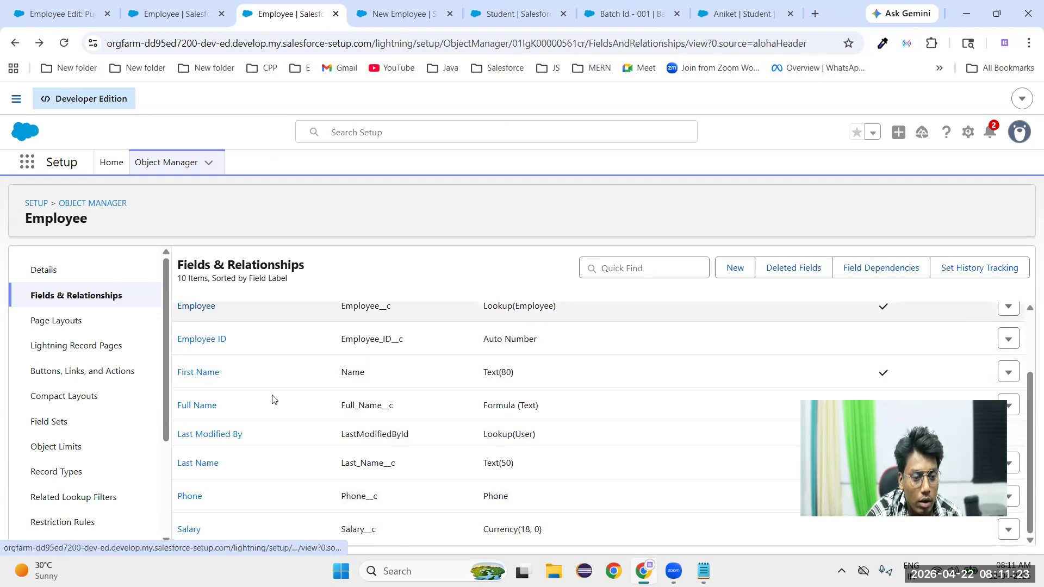
{"action": "scroll", "coordinate": [354, 473], "scroll_direction": "up", "scroll_amount": 3}
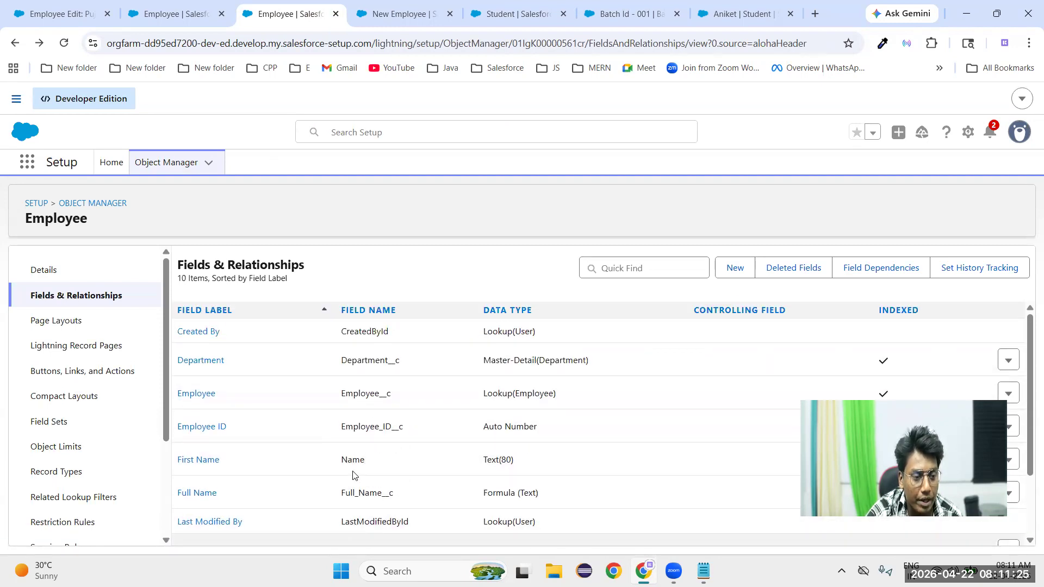
{"action": "scroll", "coordinate": [353, 476], "scroll_direction": "down", "scroll_amount": 3}
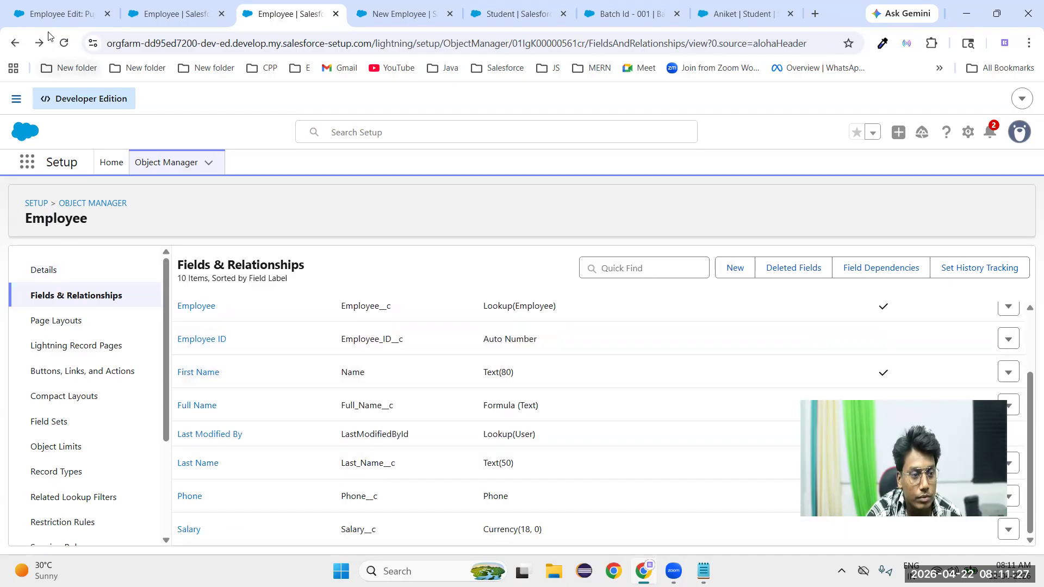
{"action": "left_click", "coordinate": [64, 43]}
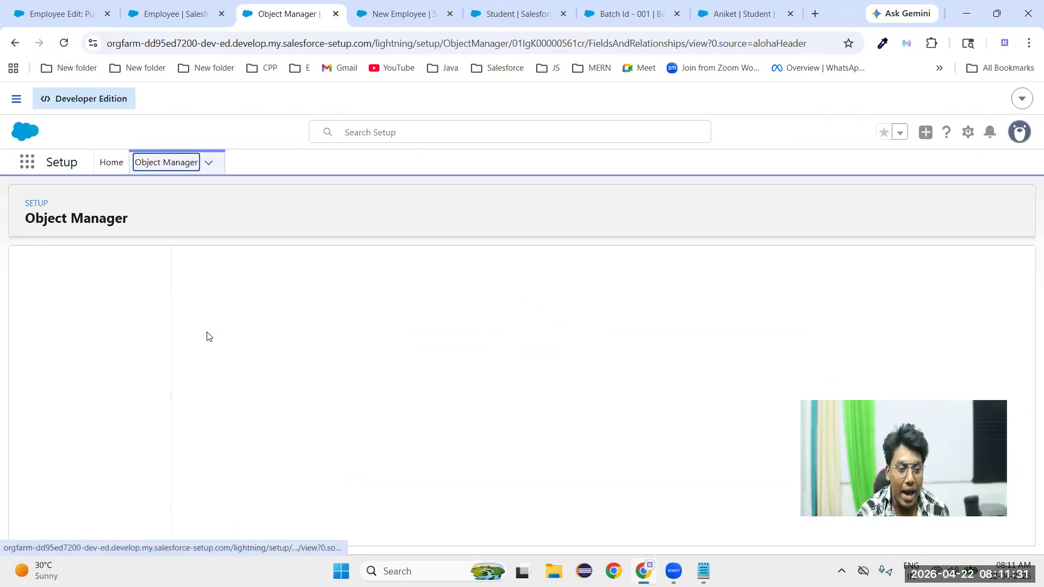
{"action": "scroll", "coordinate": [261, 397], "scroll_direction": "down", "scroll_amount": 3}
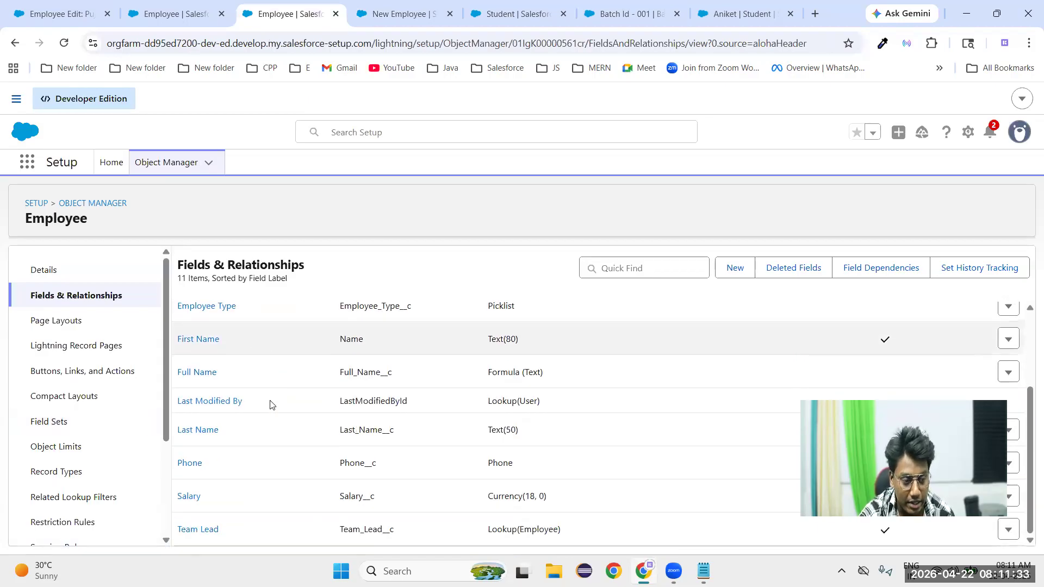
{"action": "left_click", "coordinate": [196, 535]}
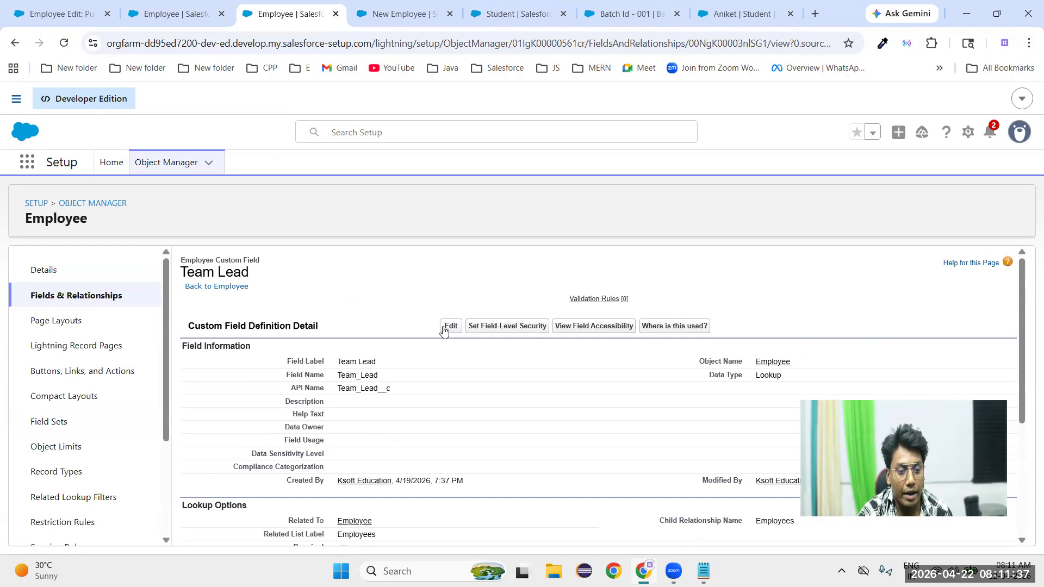
- Review the Team Lead field's lookup filter and open the field for editing at its filter criteria
{"action": "scroll", "coordinate": [441, 407], "scroll_direction": "down", "scroll_amount": 4}
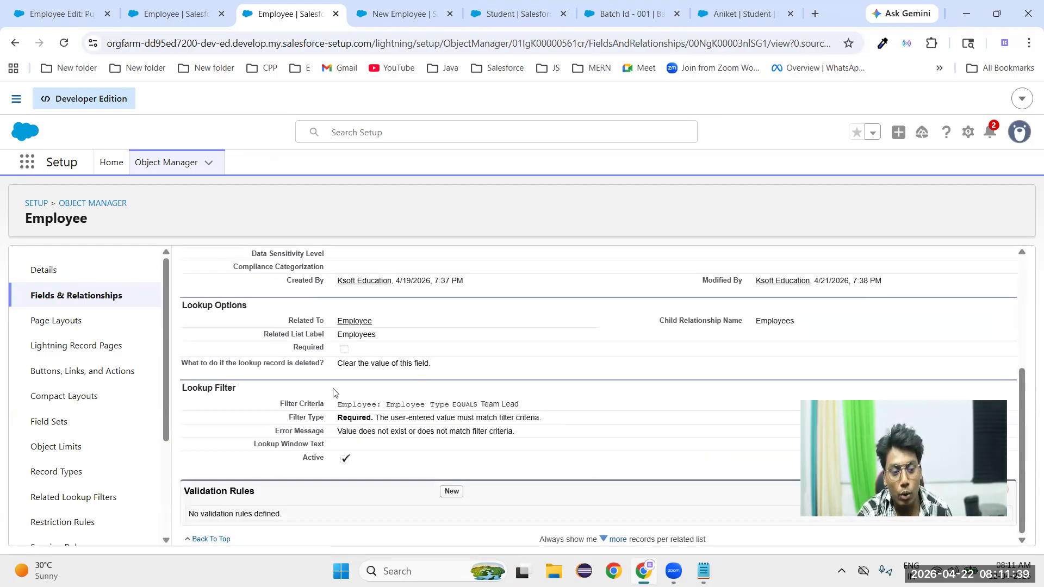
{"action": "scroll", "coordinate": [334, 392], "scroll_direction": "up", "scroll_amount": 5}
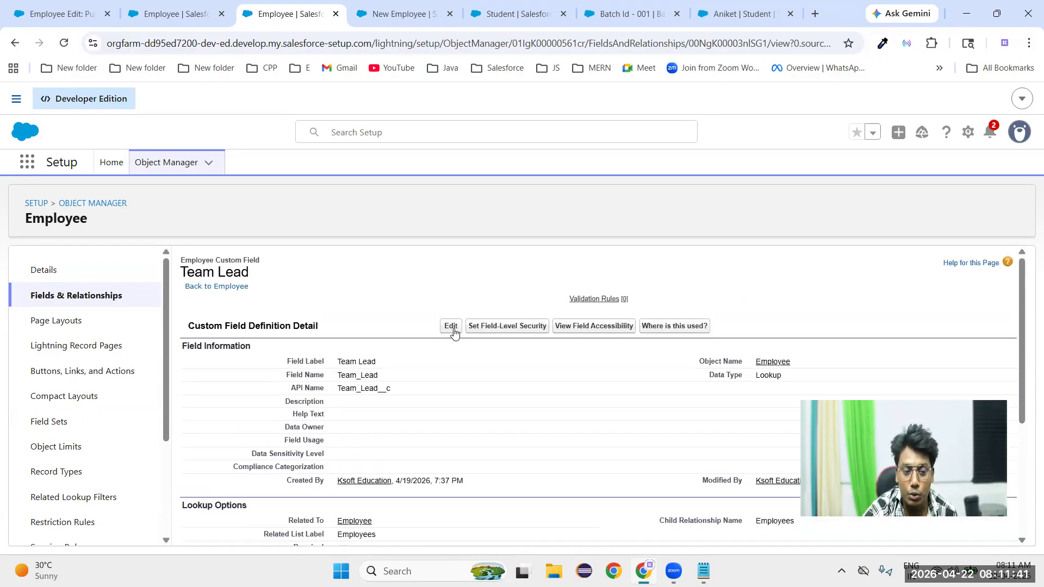
{"action": "left_click", "coordinate": [451, 327]}
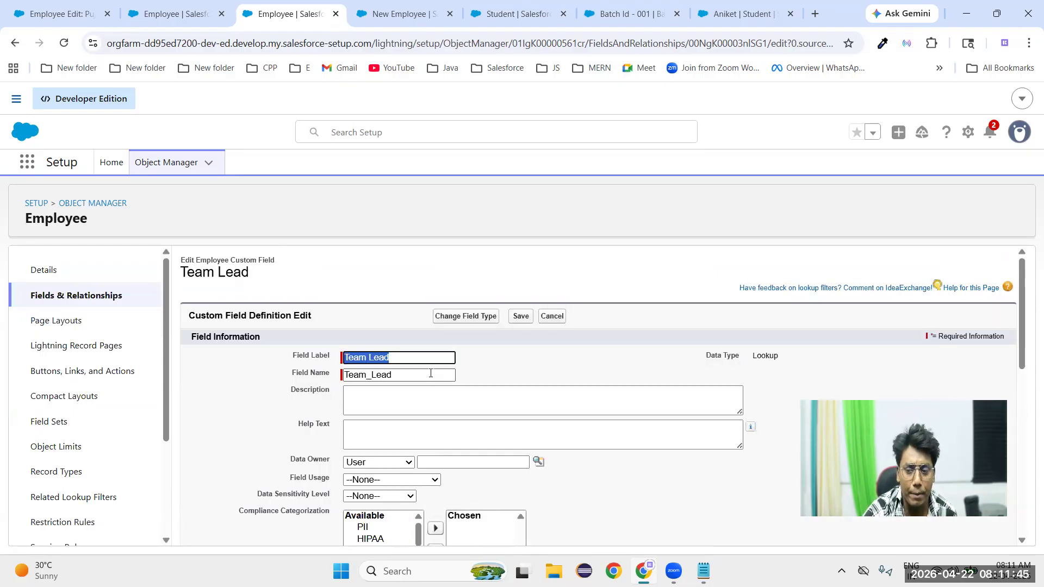
{"action": "scroll", "coordinate": [557, 465], "scroll_direction": "down", "scroll_amount": 4}
{"action": "scroll", "coordinate": [558, 465], "scroll_direction": "down", "scroll_amount": 4}
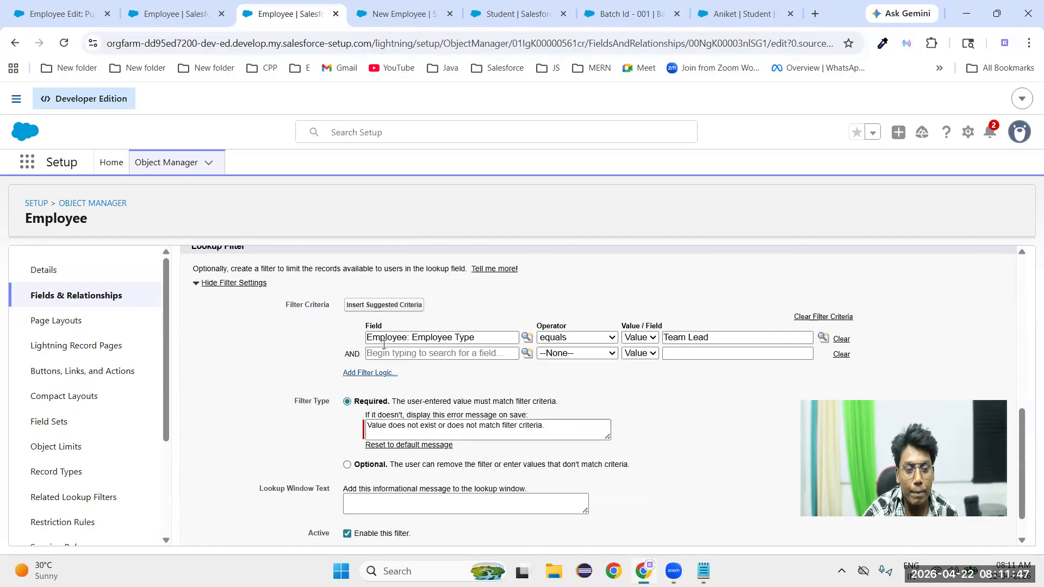
- View the suggested filter criteria, close them, and try to start a second criterion from the Team Lead lookup's fields
{"action": "left_click", "coordinate": [389, 308]}
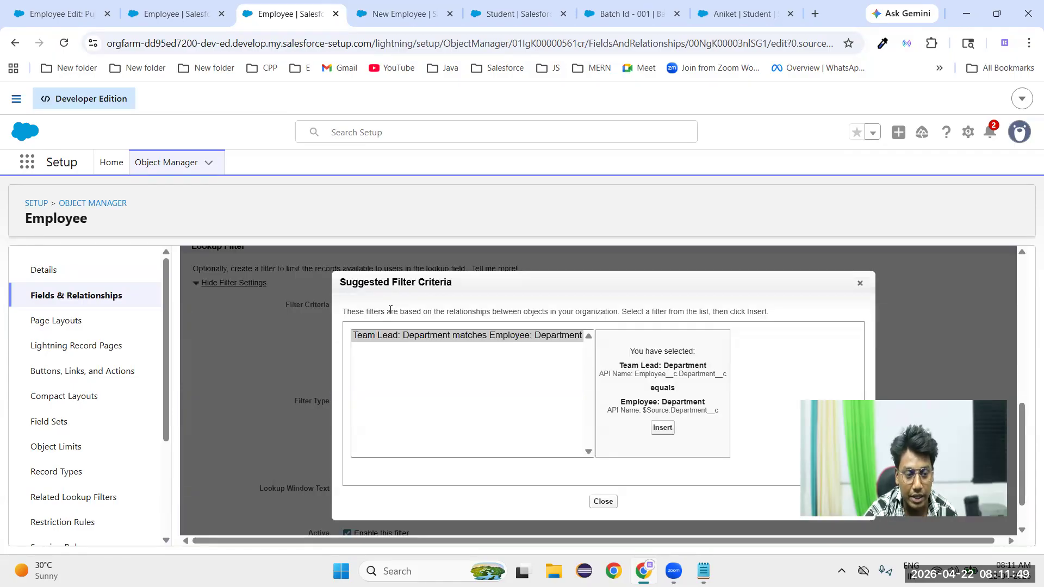
{"action": "left_click", "coordinate": [860, 283]}
{"action": "left_click", "coordinate": [422, 354]}
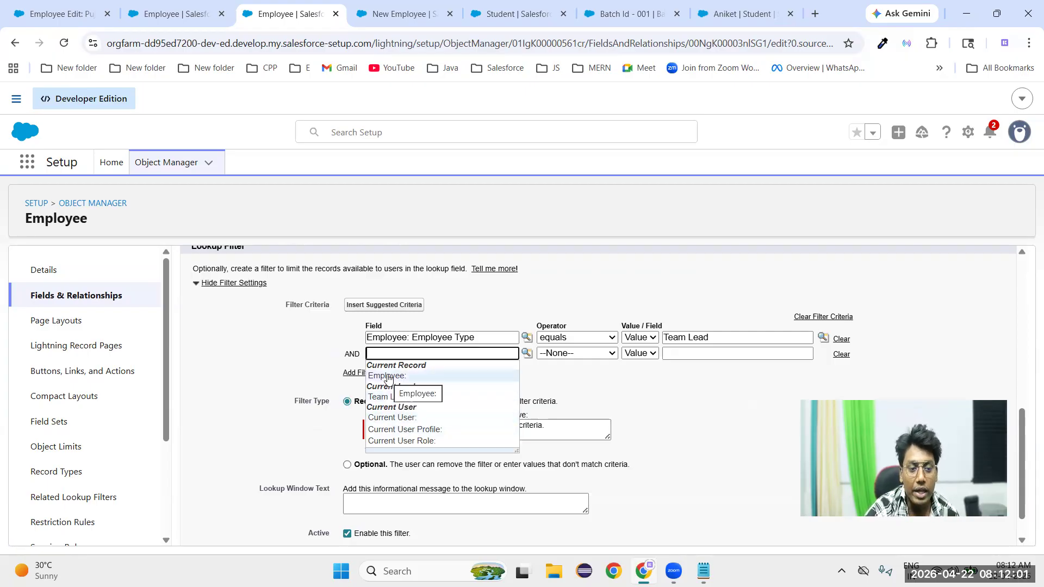
{"action": "left_click", "coordinate": [398, 403]}
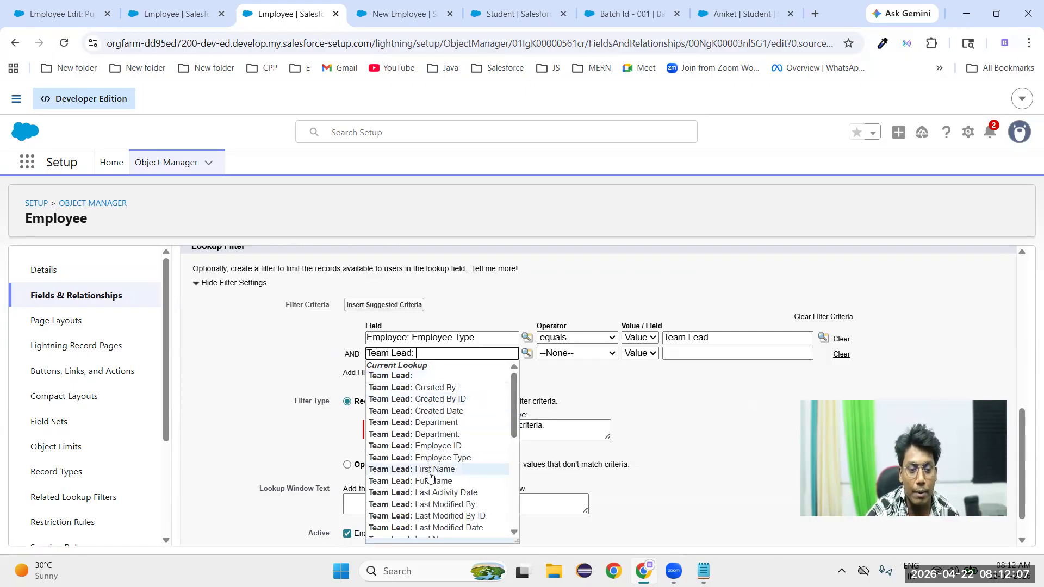
- Replace the first lookup filter criterion's field with Team Lead: Employee Type
{"action": "left_click", "coordinate": [488, 340]}
{"action": "key", "text": "BackSpace"}
{"action": "key", "text": "BackSpace"}
{"action": "key", "text": "BackSpace"}
{"action": "key", "text": "BackSpace"}
{"action": "key", "text": "BackSpace"}
{"action": "key", "text": "BackSpace"}
{"action": "key", "text": "BackSpace"}
{"action": "key", "text": "BackSpace"}
{"action": "key", "text": "BackSpace"}
{"action": "key", "text": "BackSpace"}
{"action": "key", "text": "BackSpace"}
{"action": "key", "text": "BackSpace"}
{"action": "key", "text": "BackSpace"}
{"action": "key", "text": "BackSpace"}
{"action": "key", "text": "BackSpace"}
{"action": "key", "text": "BackSpace"}
{"action": "key", "text": "BackSpace"}
{"action": "key", "text": "BackSpace"}
{"action": "key", "text": "BackSpace"}
{"action": "key", "text": "BackSpace"}
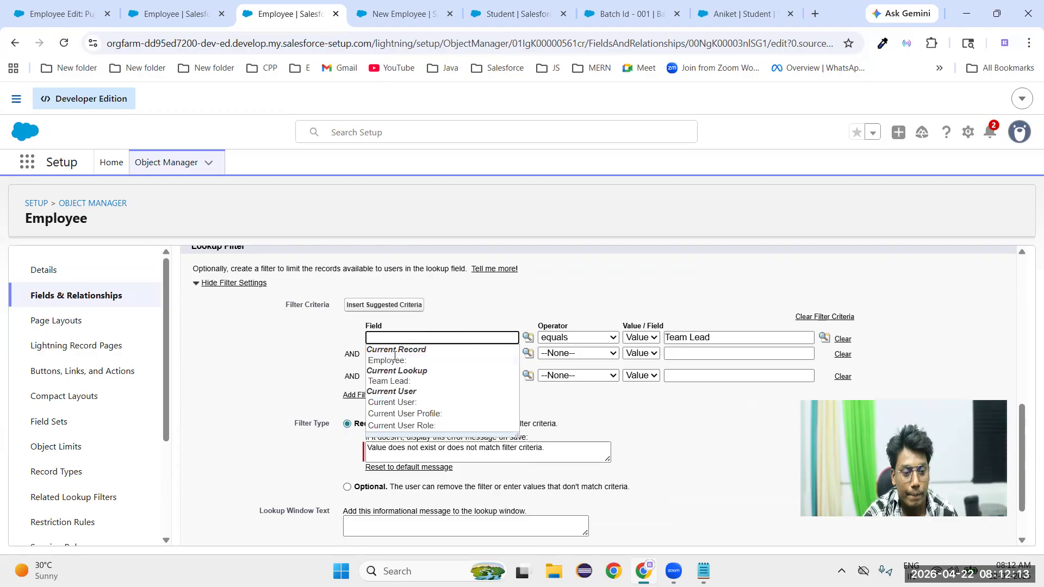
{"action": "left_click", "coordinate": [389, 381]}
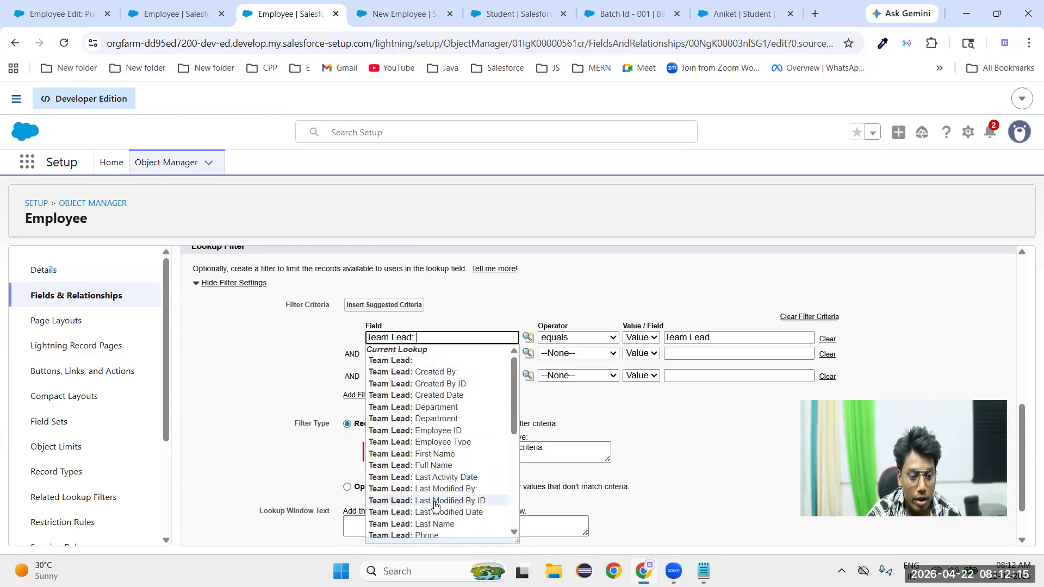
{"action": "left_click", "coordinate": [435, 442]}
{"action": "left_click", "coordinate": [625, 424]}
- Clear the incomplete Team Lead entry from the second filter criterion
{"action": "left_click", "coordinate": [440, 353]}
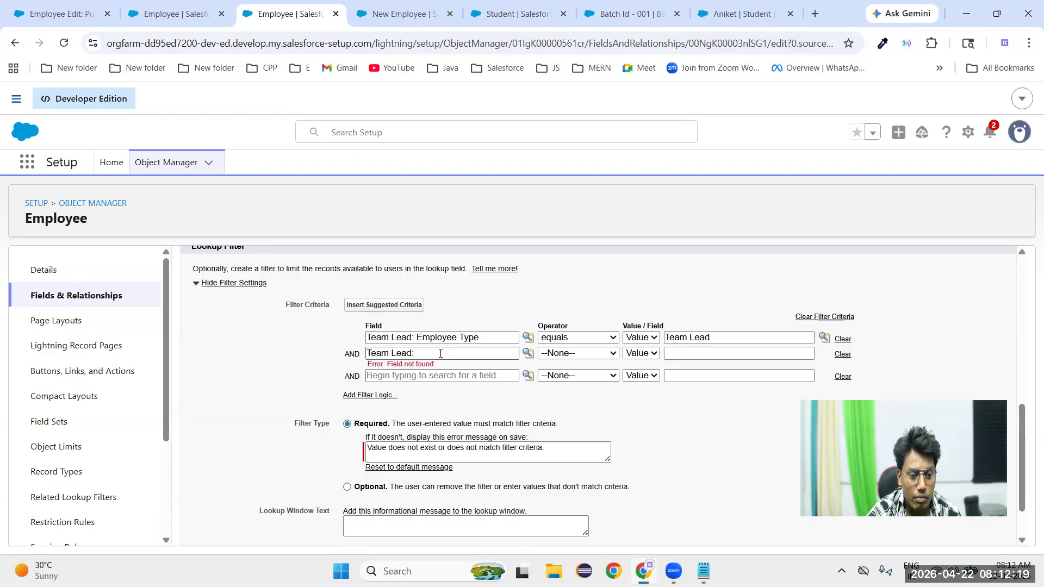
{"action": "key", "text": "BackSpace"}
{"action": "key", "text": "BackSpace"}
{"action": "key", "text": "BackSpace"}
{"action": "key", "text": "BackSpace"}
{"action": "key", "text": "BackSpace"}
{"action": "key", "text": "BackSpace"}
{"action": "key", "text": "BackSpace"}
{"action": "key", "text": "BackSpace"}
{"action": "key", "text": "BackSpace"}
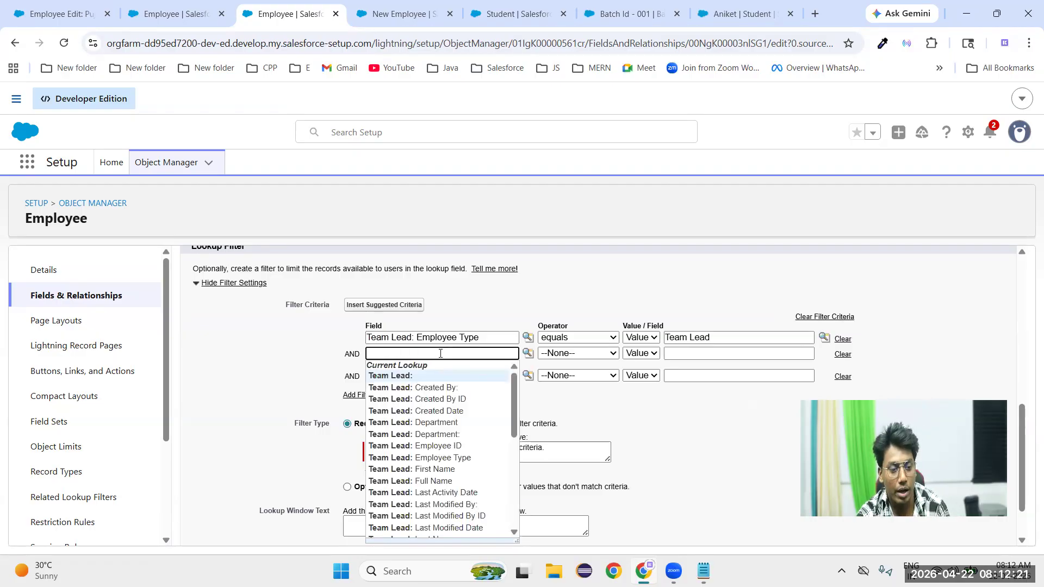
{"action": "left_click", "coordinate": [218, 373]}
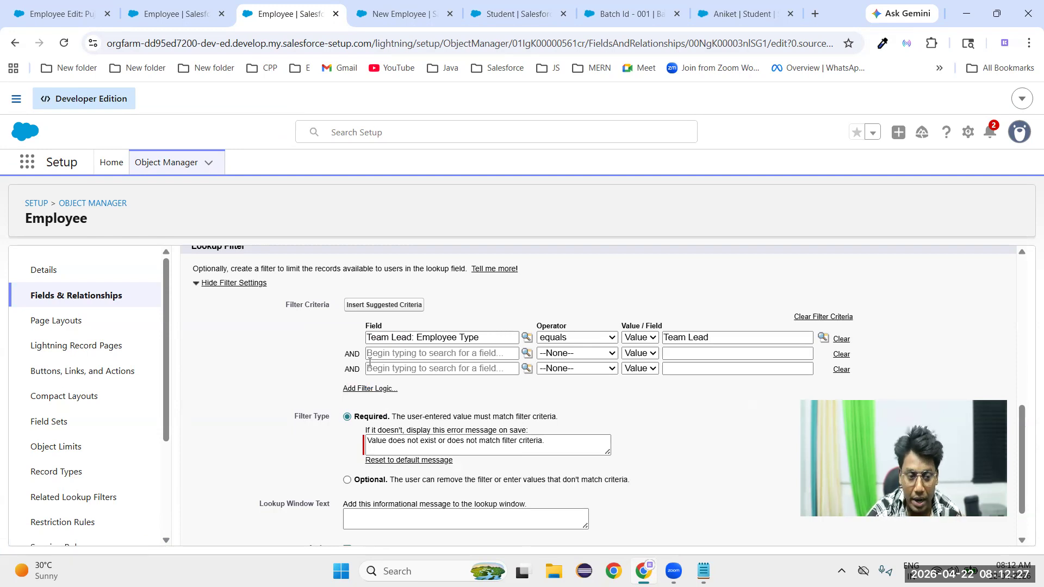
- Add filter logic with condition 1 to the lookup filter and save the Team Lead field
{"action": "left_click", "coordinate": [363, 389]}
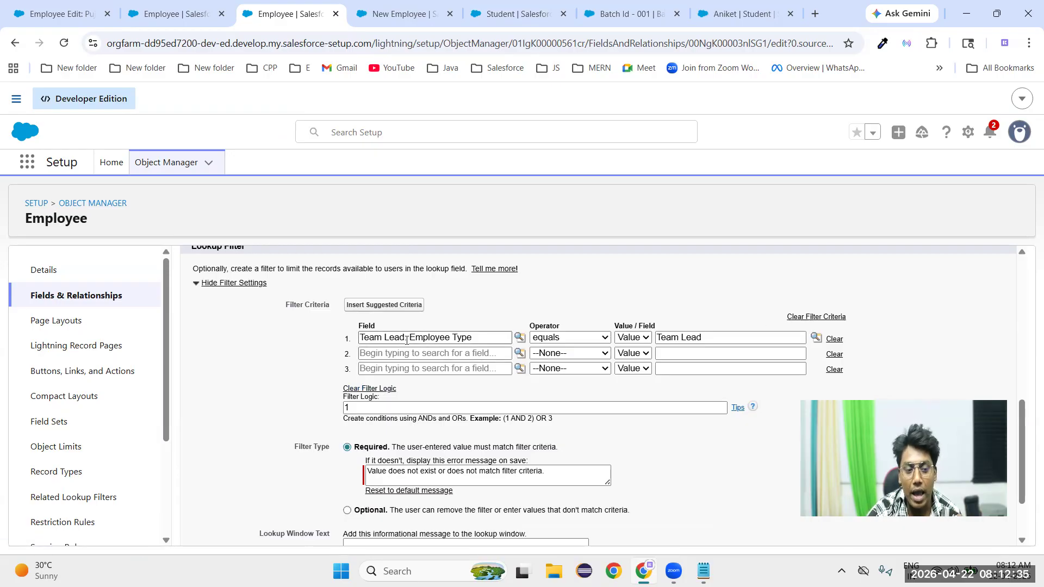
{"action": "left_click", "coordinate": [463, 409]}
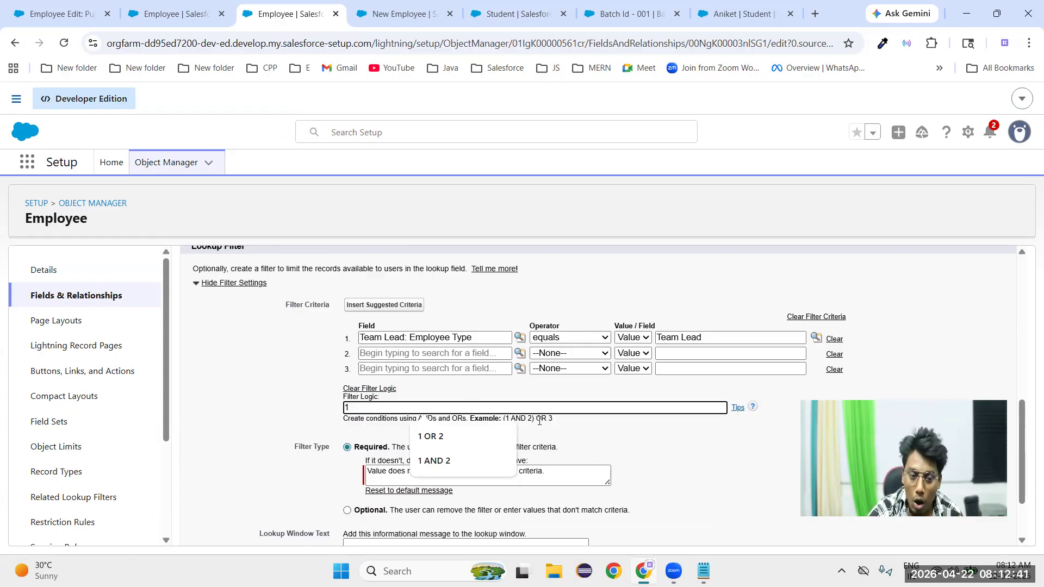
{"action": "left_click", "coordinate": [571, 434]}
{"action": "scroll", "coordinate": [571, 435], "scroll_direction": "down", "scroll_amount": 2}
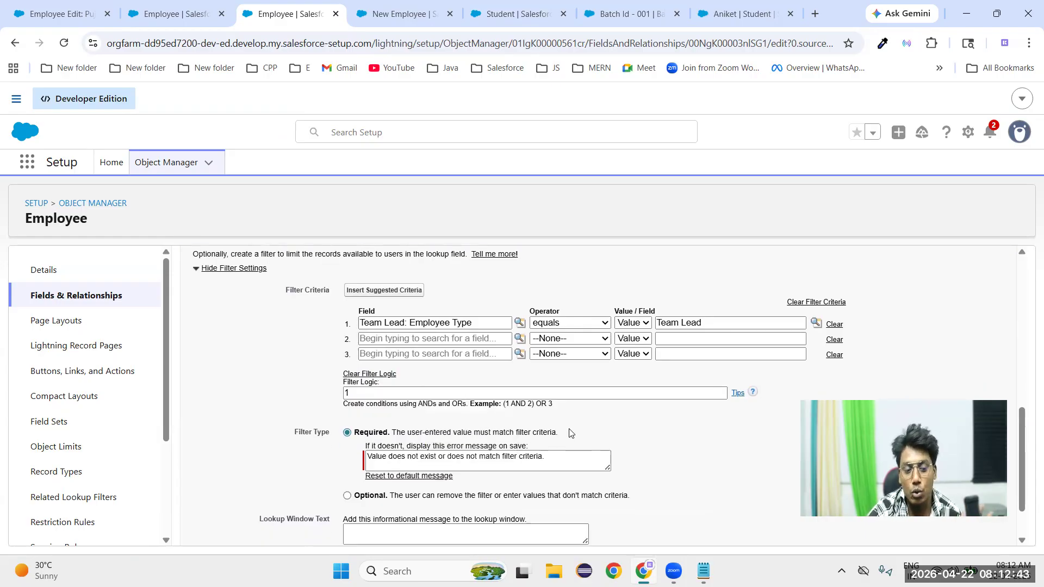
{"action": "left_click", "coordinate": [520, 527]}
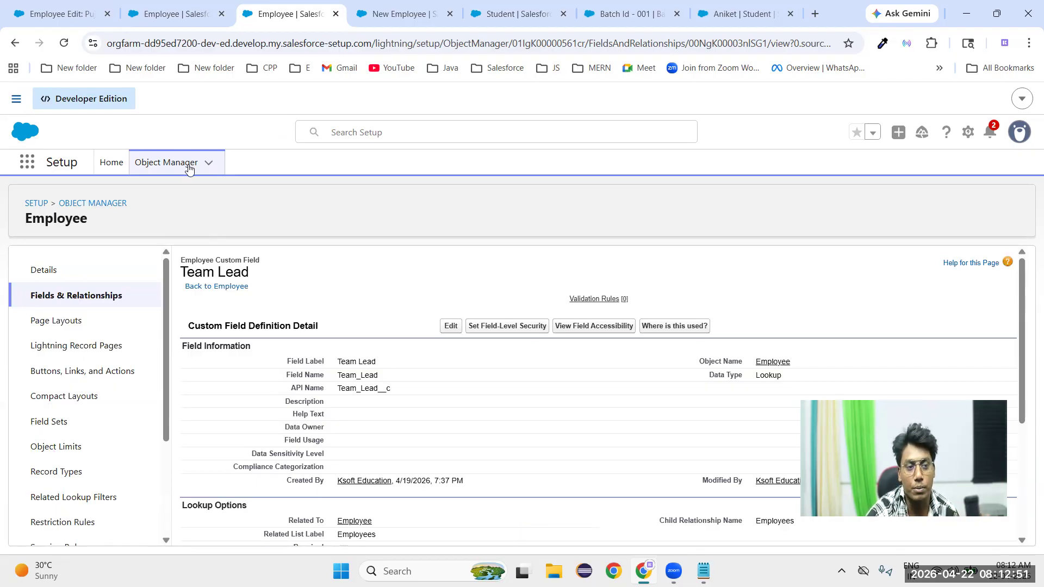
- Reload the saved Team Lead field definition and return to the New Employee form
{"action": "left_click", "coordinate": [64, 46]}
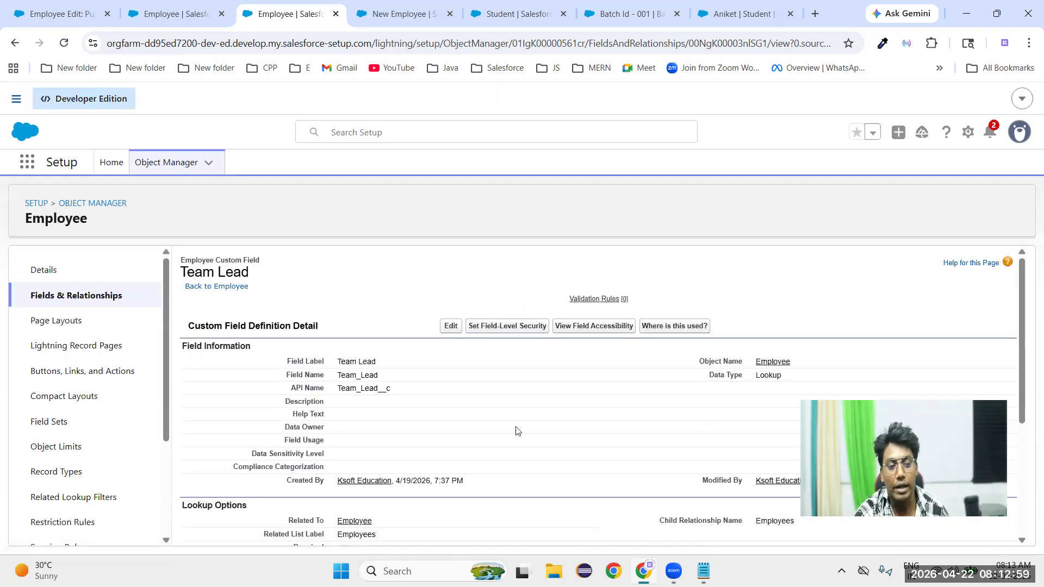
{"action": "left_click", "coordinate": [174, 15]}
{"action": "left_click", "coordinate": [399, 19]}
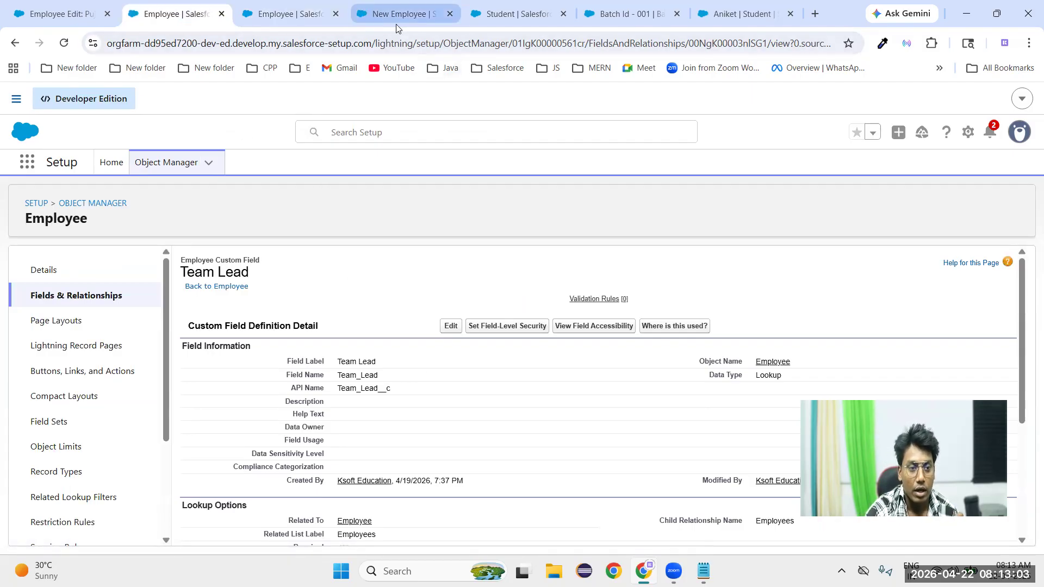
- Check the Team Lead lookup suggestions in the already open New Employee form and close the form without saving
{"action": "scroll", "coordinate": [486, 332], "scroll_direction": "up", "scroll_amount": 3}
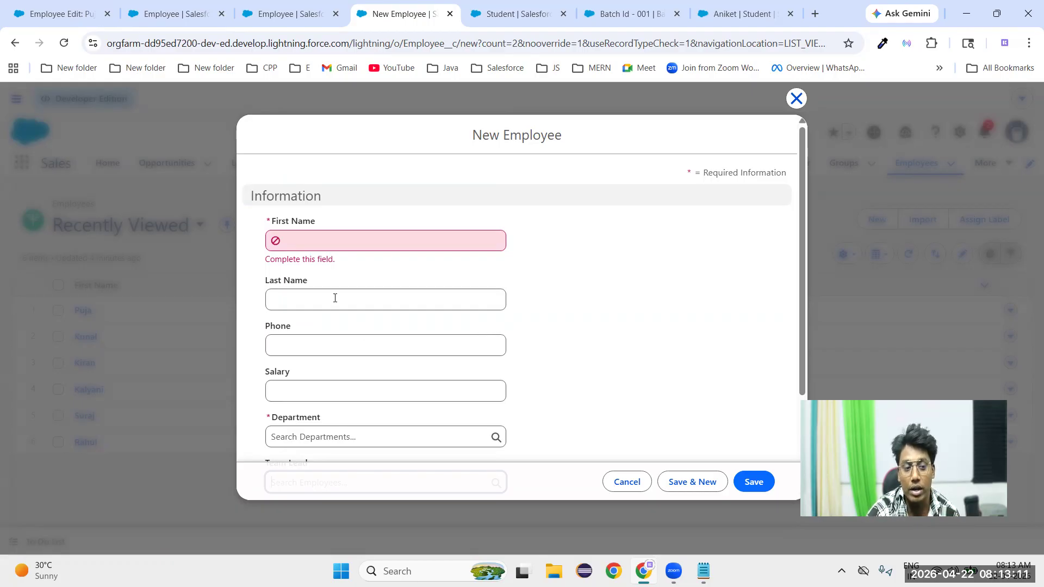
{"action": "scroll", "coordinate": [370, 374], "scroll_direction": "down", "scroll_amount": 1}
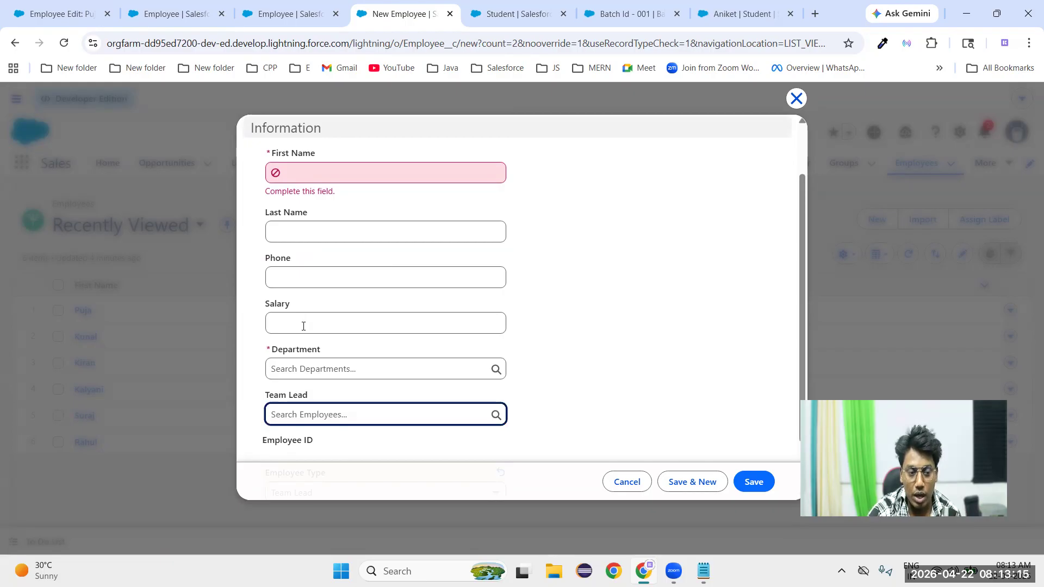
{"action": "left_click", "coordinate": [303, 327]}
{"action": "left_click", "coordinate": [531, 300]}
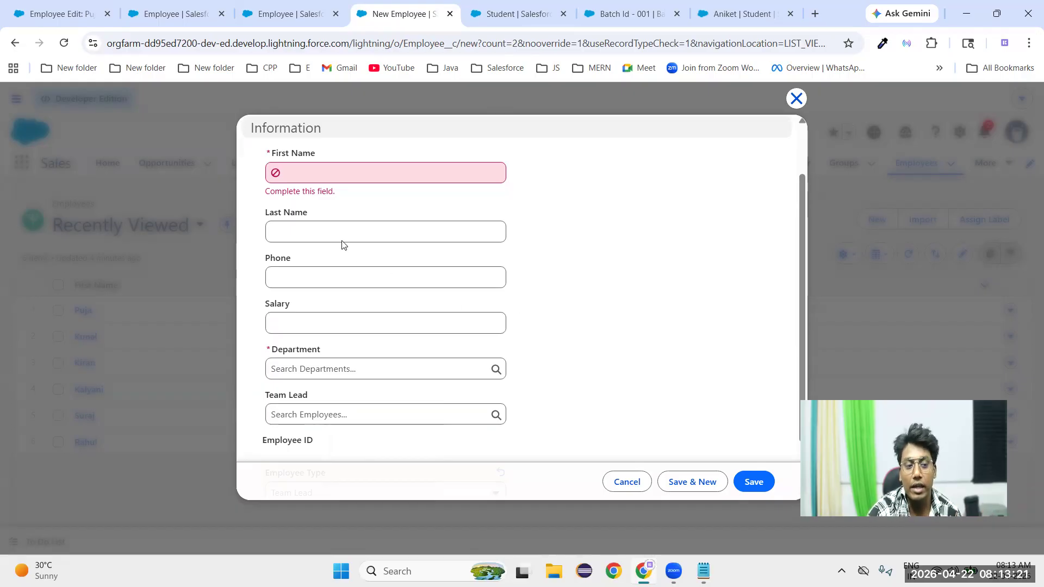
{"action": "scroll", "coordinate": [333, 315], "scroll_direction": "down", "scroll_amount": 1}
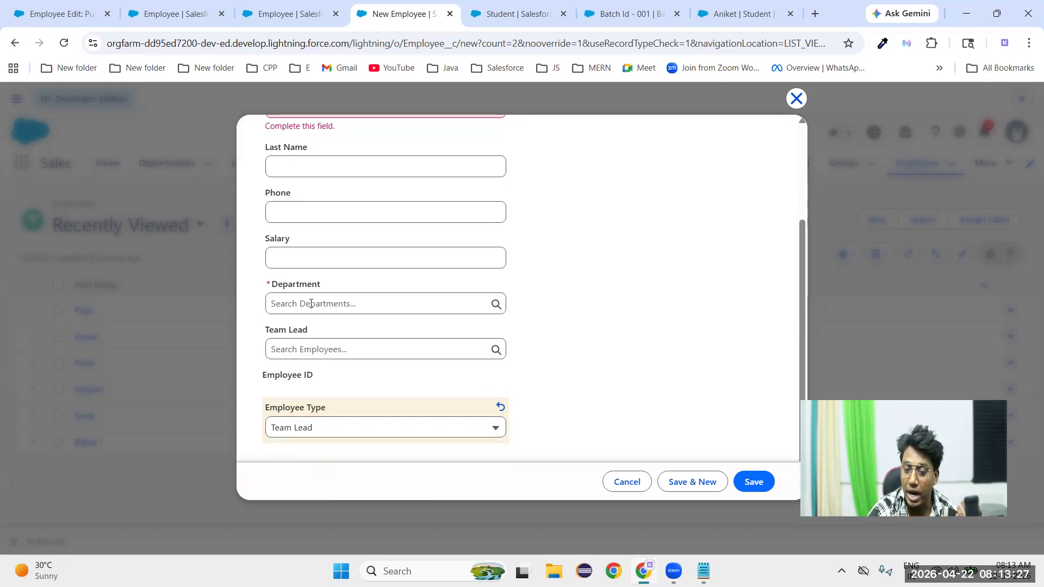
{"action": "left_click", "coordinate": [307, 345]}
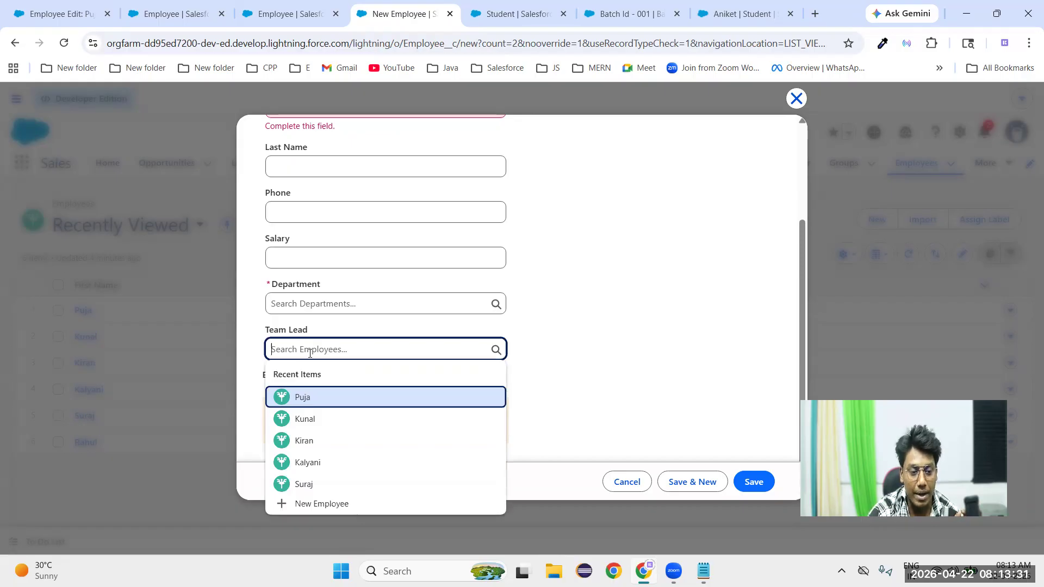
{"action": "scroll", "coordinate": [310, 353], "scroll_direction": "up", "scroll_amount": 3}
{"action": "left_click", "coordinate": [797, 100]}
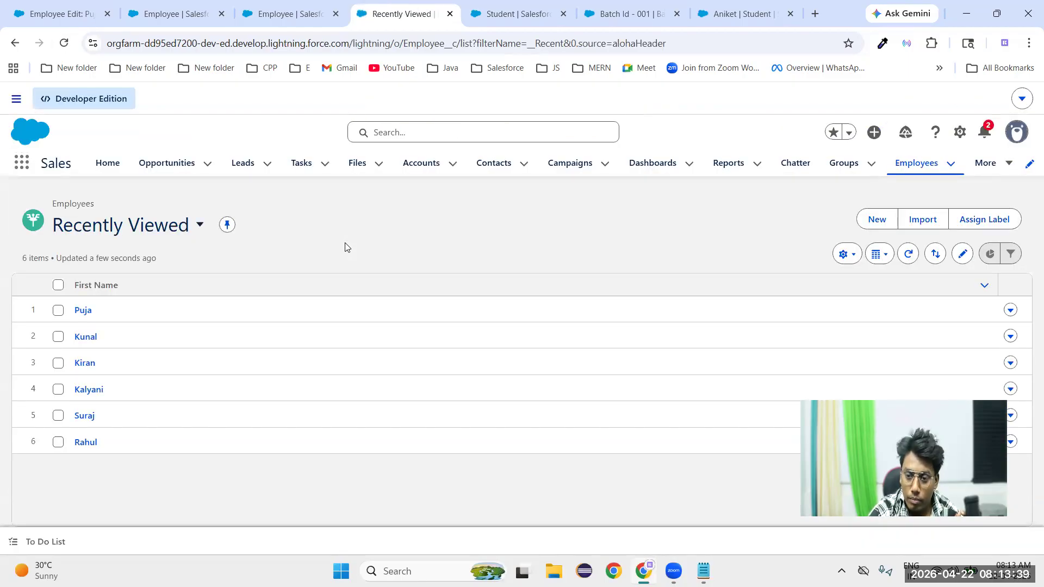
- Reload the Employees list and start a new employee record
{"action": "left_click", "coordinate": [64, 44]}
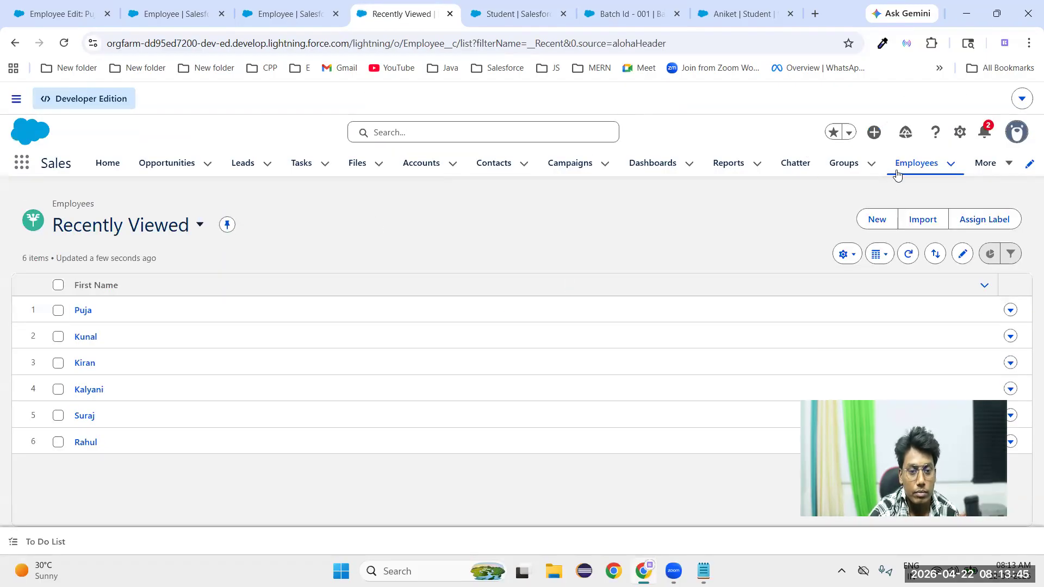
{"action": "left_click", "coordinate": [907, 165]}
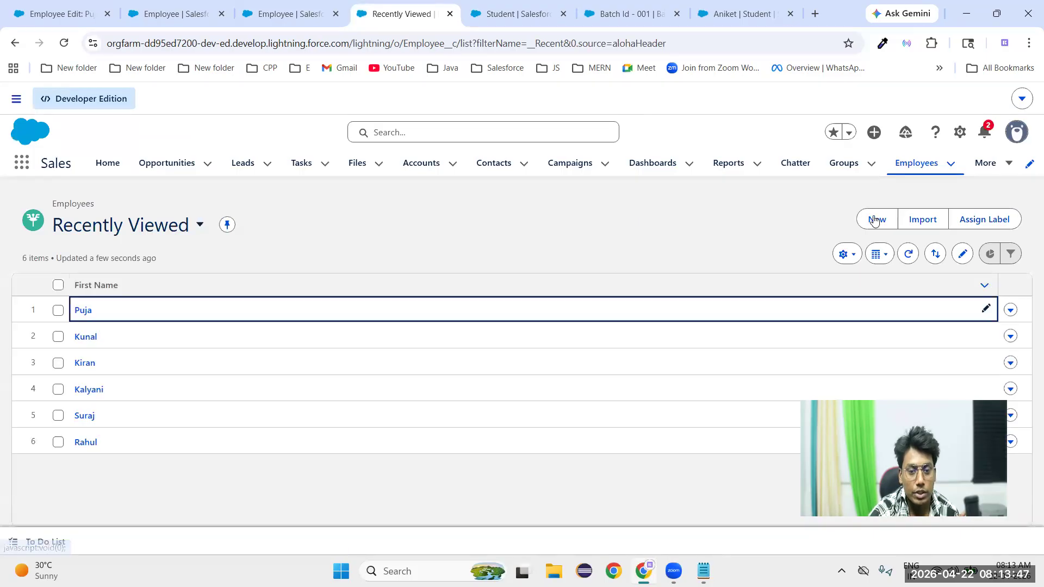
{"action": "left_click", "coordinate": [875, 218]}
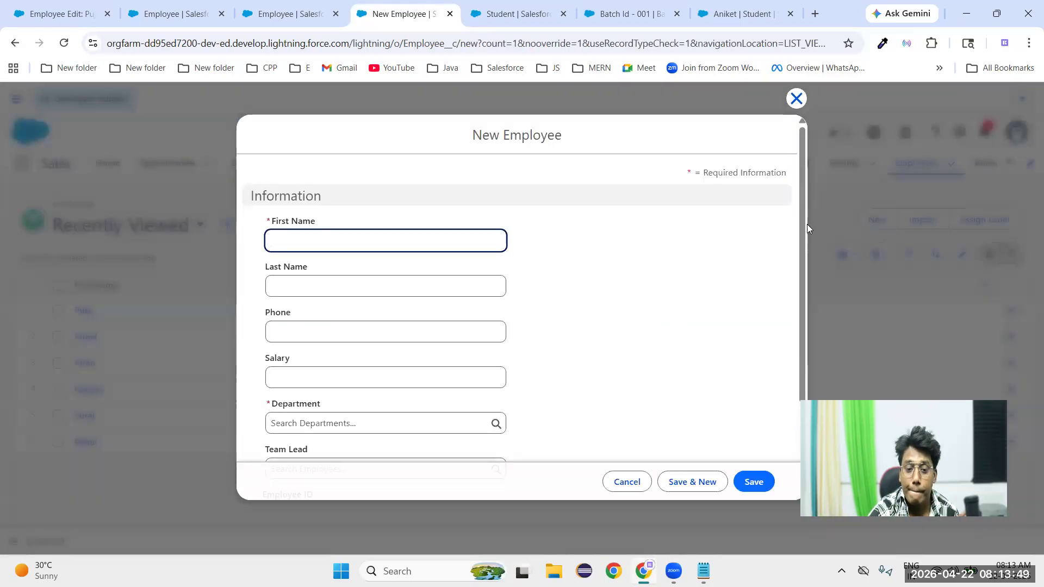
- Display the Team Lead lookup suggestions in the blank New Employee form to test the filter
{"action": "scroll", "coordinate": [499, 398], "scroll_direction": "down", "scroll_amount": 2}
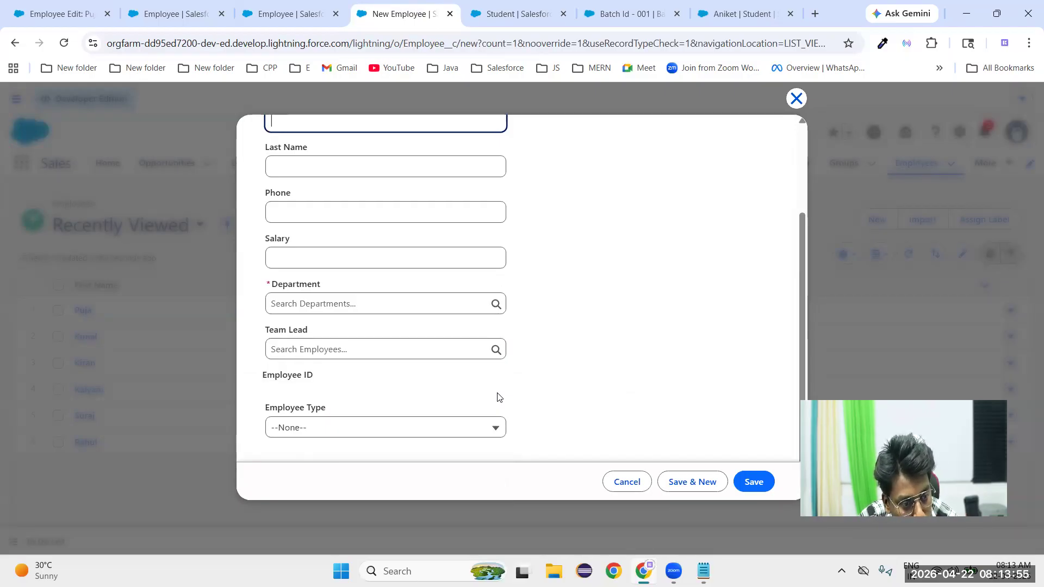
{"action": "scroll", "coordinate": [496, 397], "scroll_direction": "up", "scroll_amount": 2}
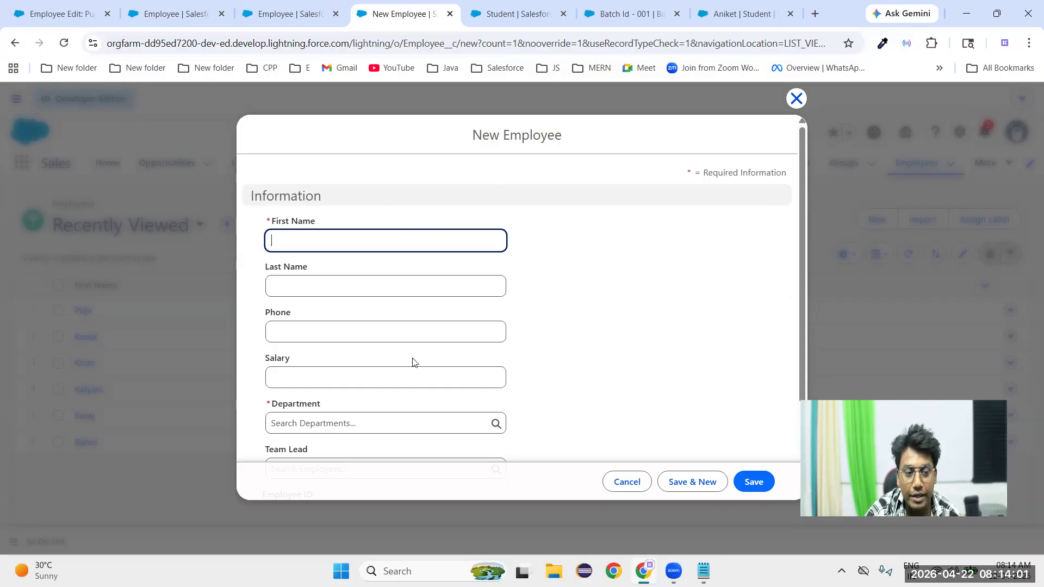
{"action": "scroll", "coordinate": [540, 352], "scroll_direction": "down", "scroll_amount": 1}
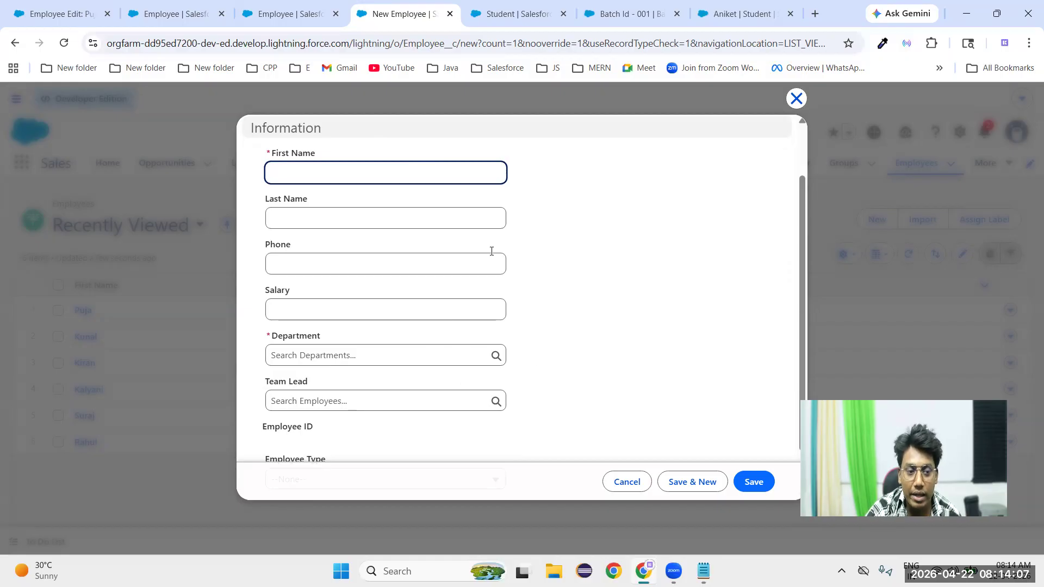
{"action": "left_click", "coordinate": [311, 405]}
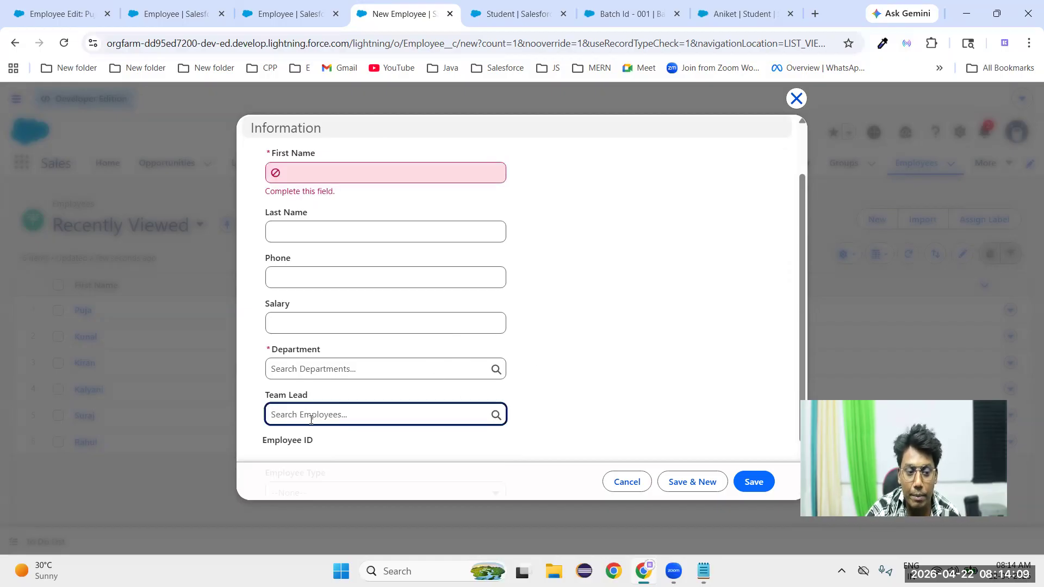
{"action": "scroll", "coordinate": [317, 468], "scroll_direction": "down", "scroll_amount": 1}
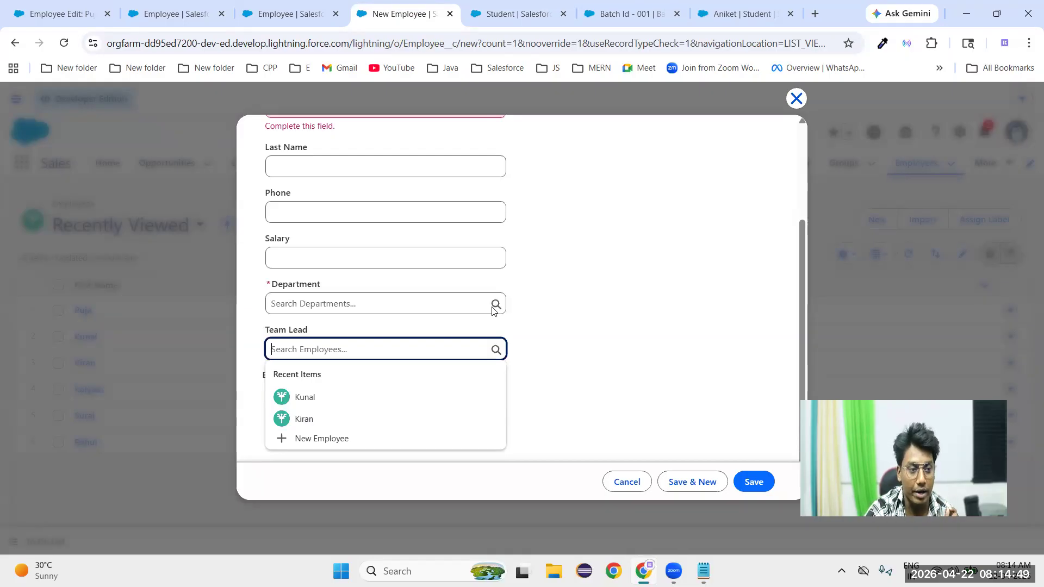
- Try the first suggested employee as Team Lead, clear the selection, and recheck the lookup suggestions
{"action": "left_click", "coordinate": [302, 401]}
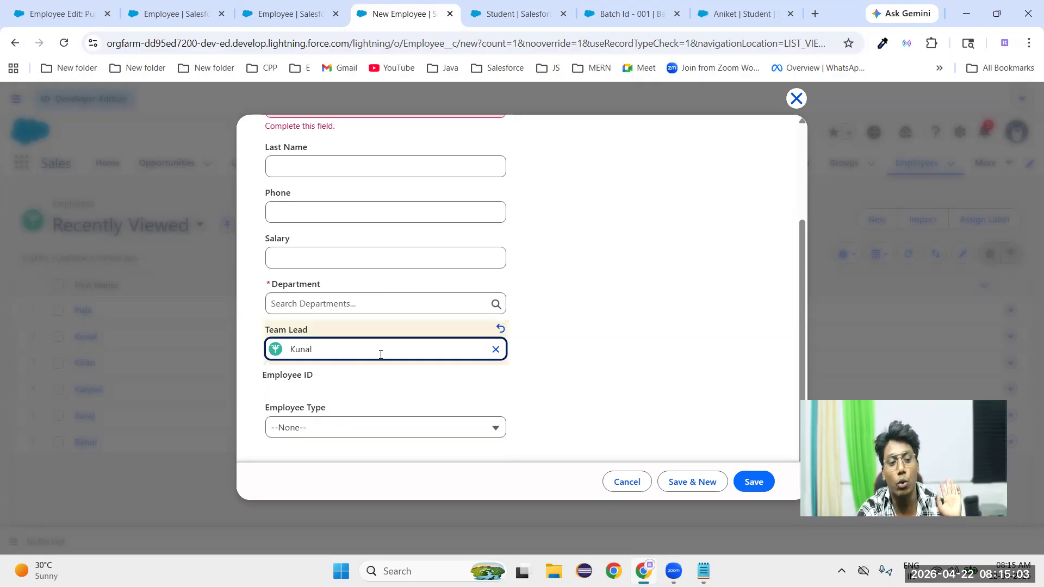
{"action": "left_click", "coordinate": [402, 349]}
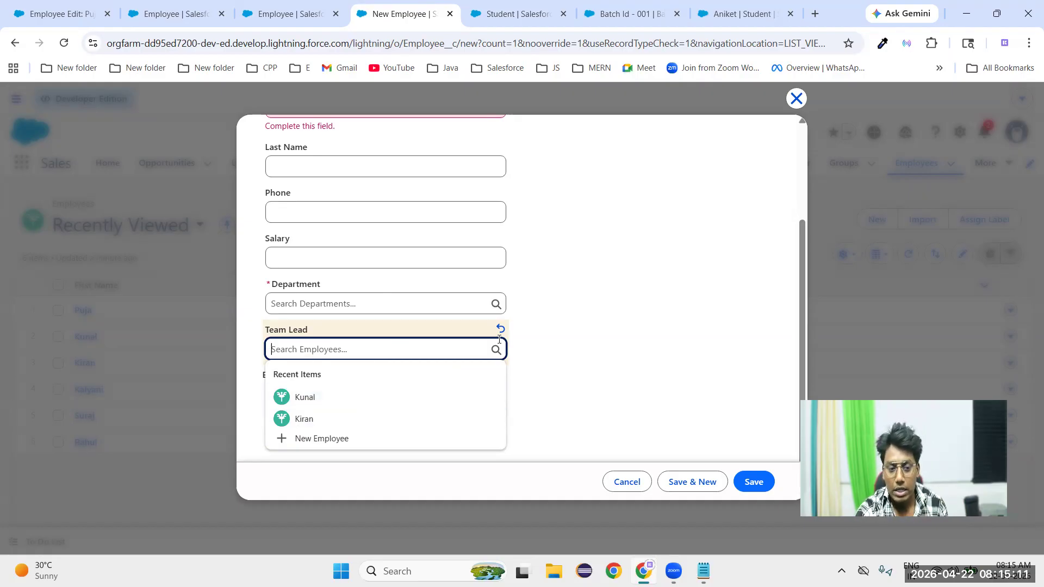
{"action": "left_click", "coordinate": [582, 362]}
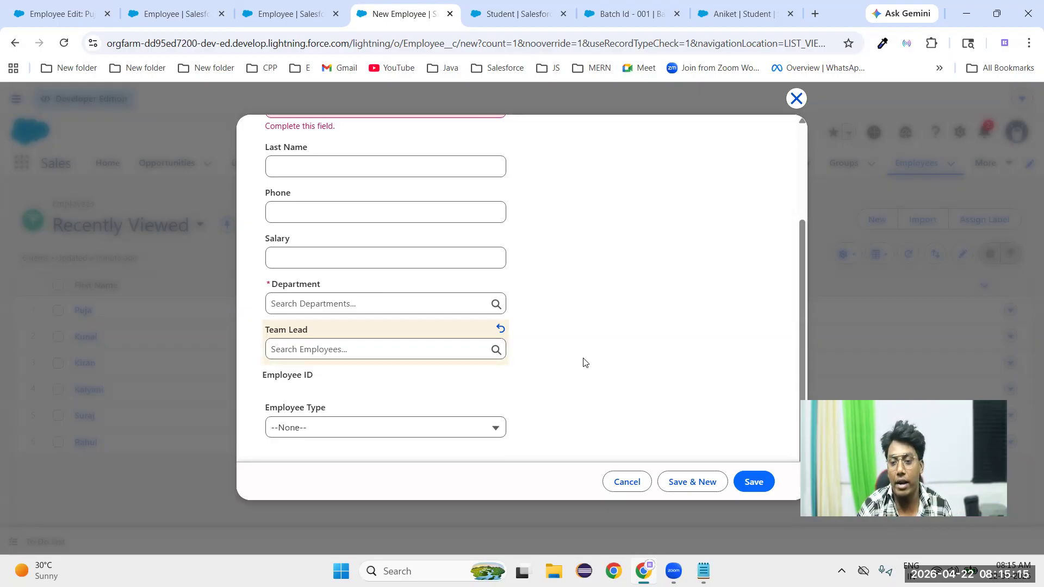
{"action": "left_click", "coordinate": [314, 353]}
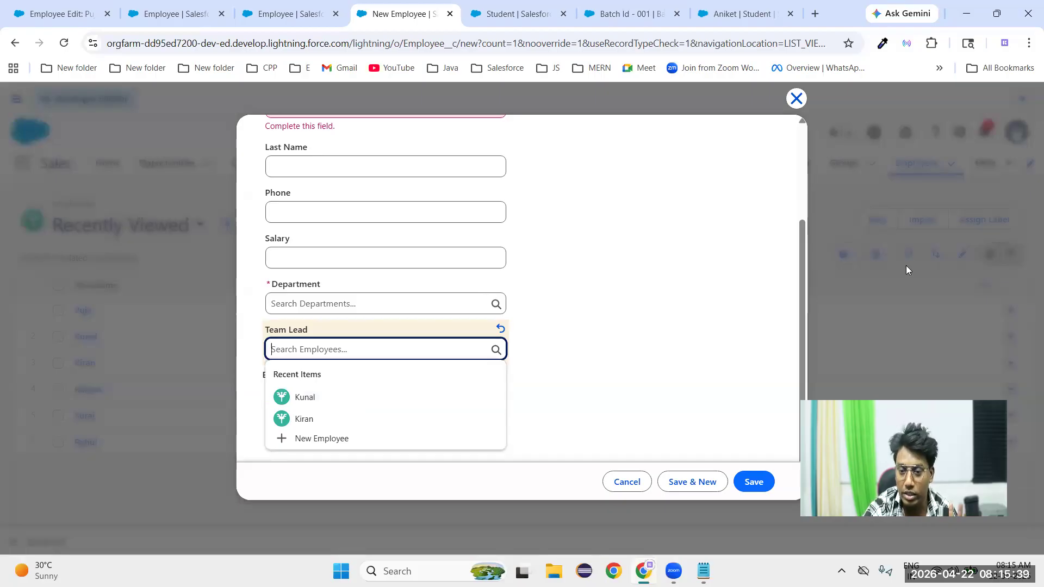
{"action": "left_click", "coordinate": [534, 279]}
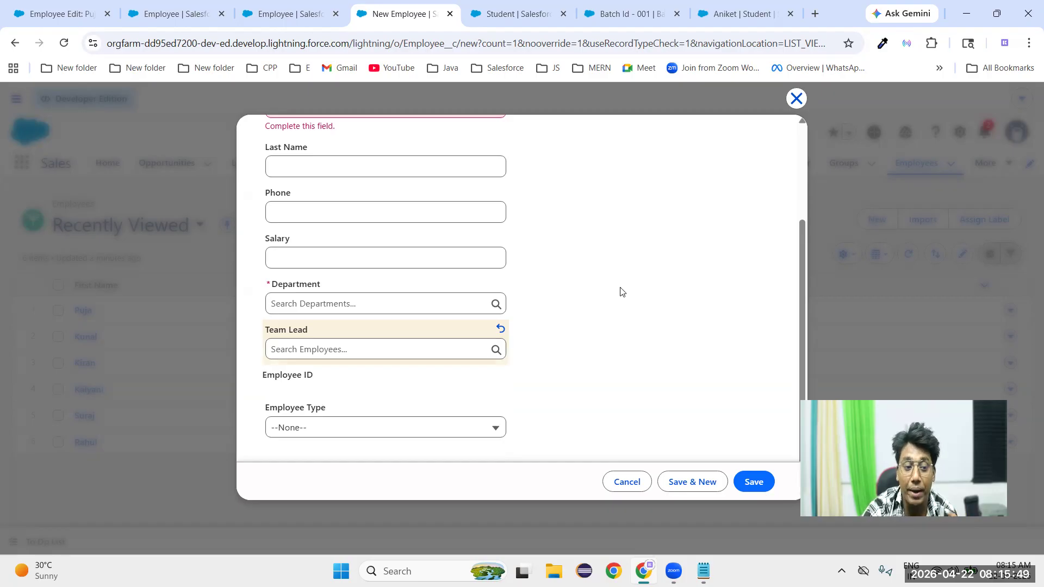
{"action": "left_click", "coordinate": [307, 355]}
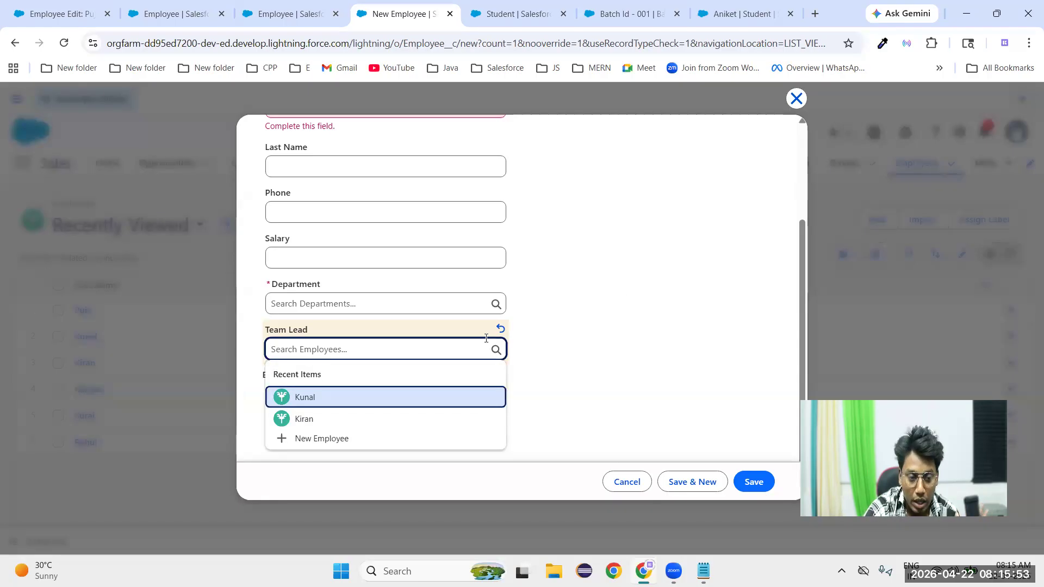
{"action": "left_click", "coordinate": [586, 335]}
- Open the Team Lead field definition for editing and examine its lookup filter criteria and the field sources offered for the second criterion
{"action": "left_click", "coordinate": [177, 21]}
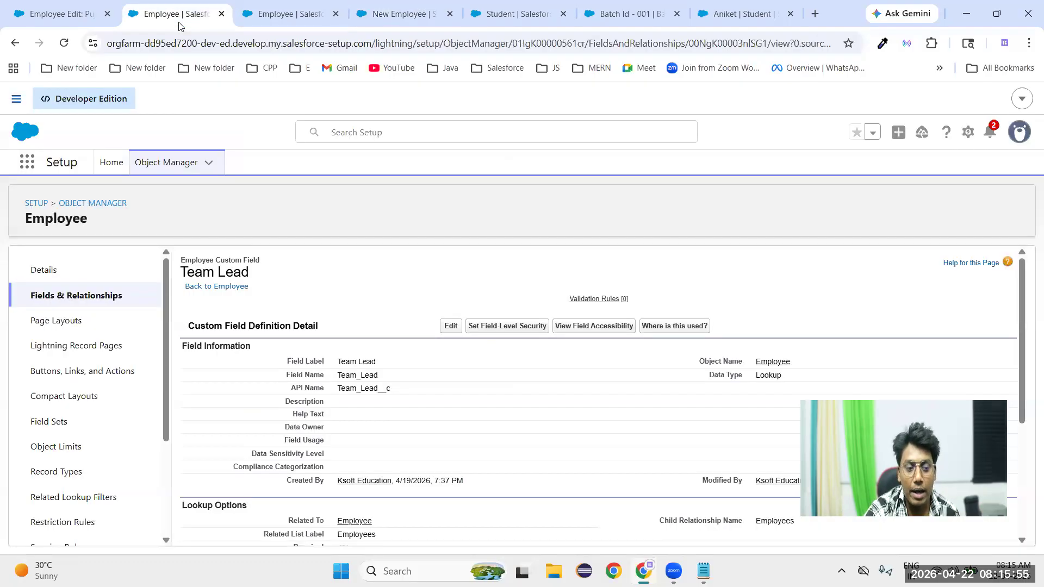
{"action": "left_click", "coordinate": [450, 326]}
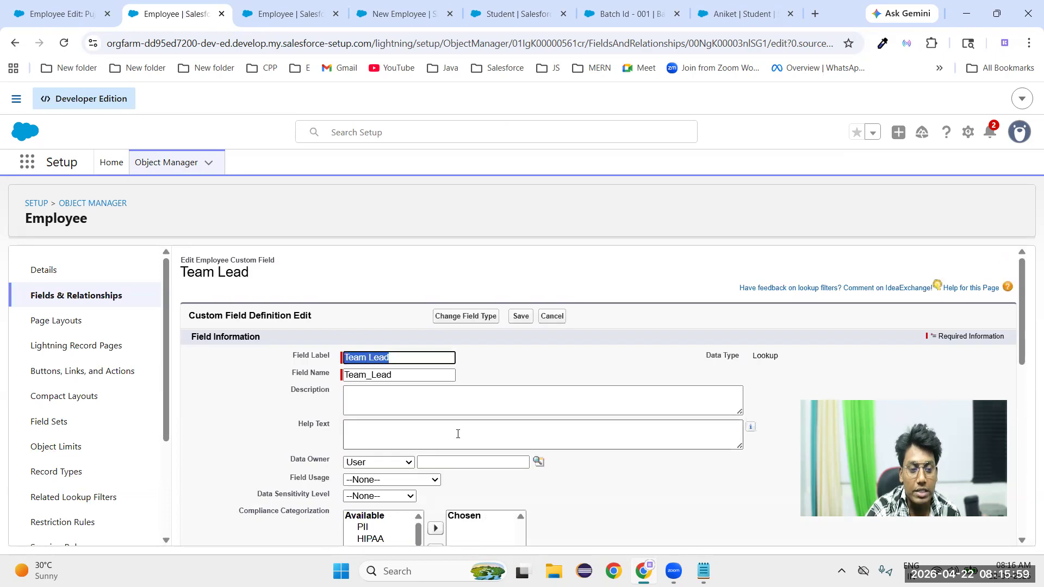
{"action": "scroll", "coordinate": [457, 433], "scroll_direction": "down", "scroll_amount": 10}
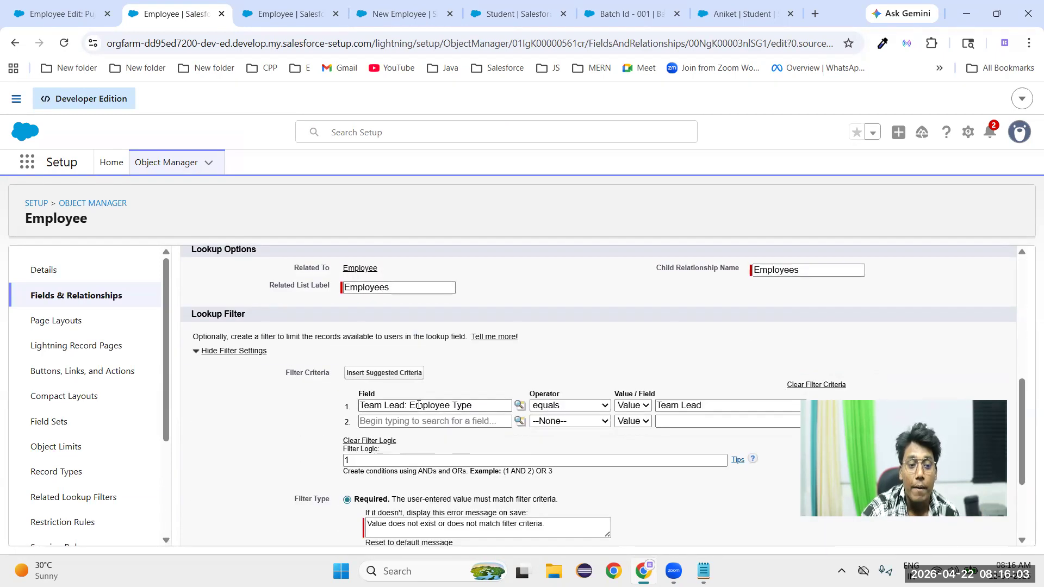
{"action": "left_click", "coordinate": [480, 404]}
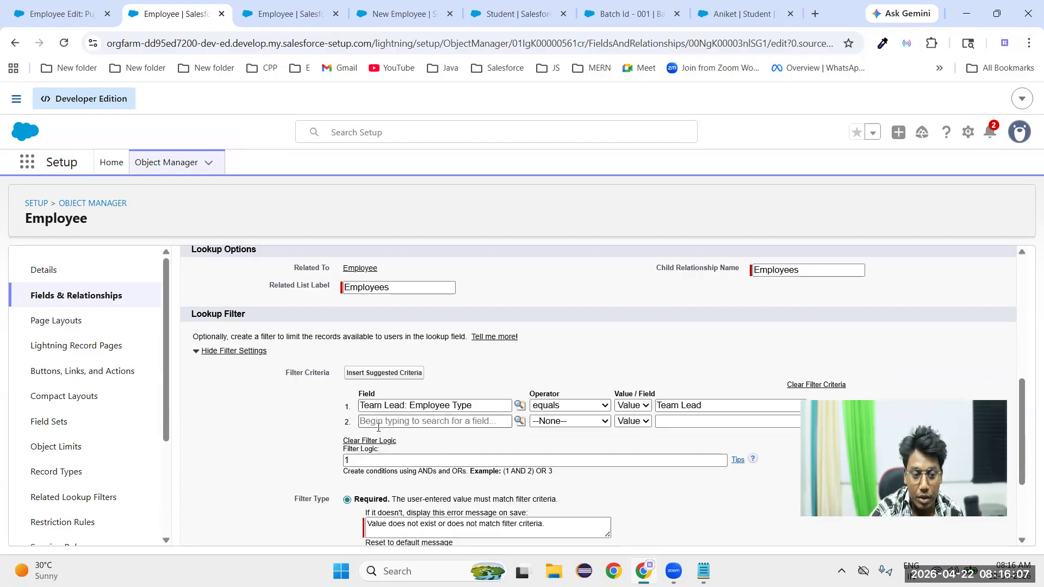
{"action": "left_click", "coordinate": [378, 422]}
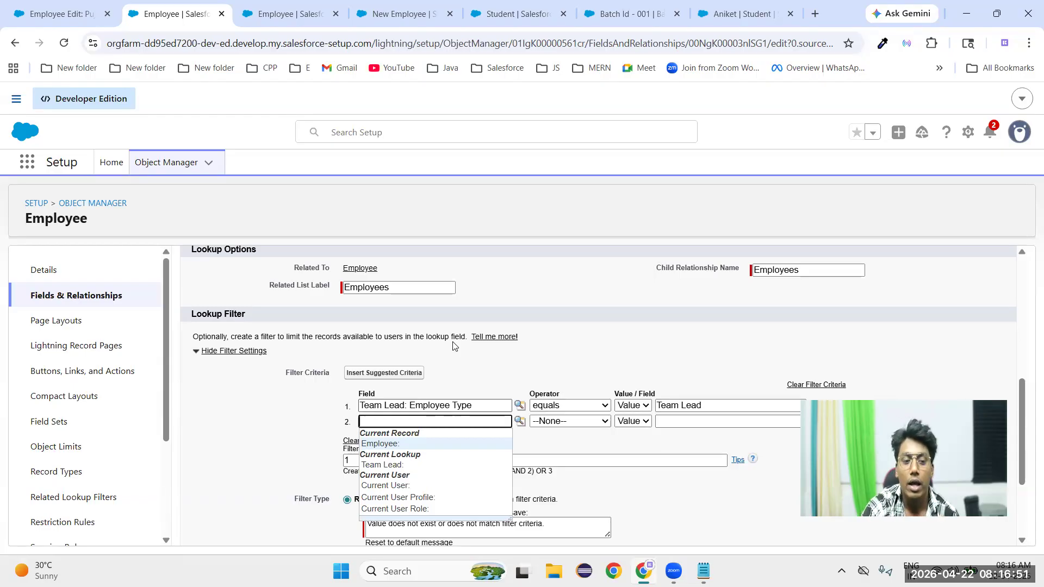
{"action": "left_click", "coordinate": [592, 354]}
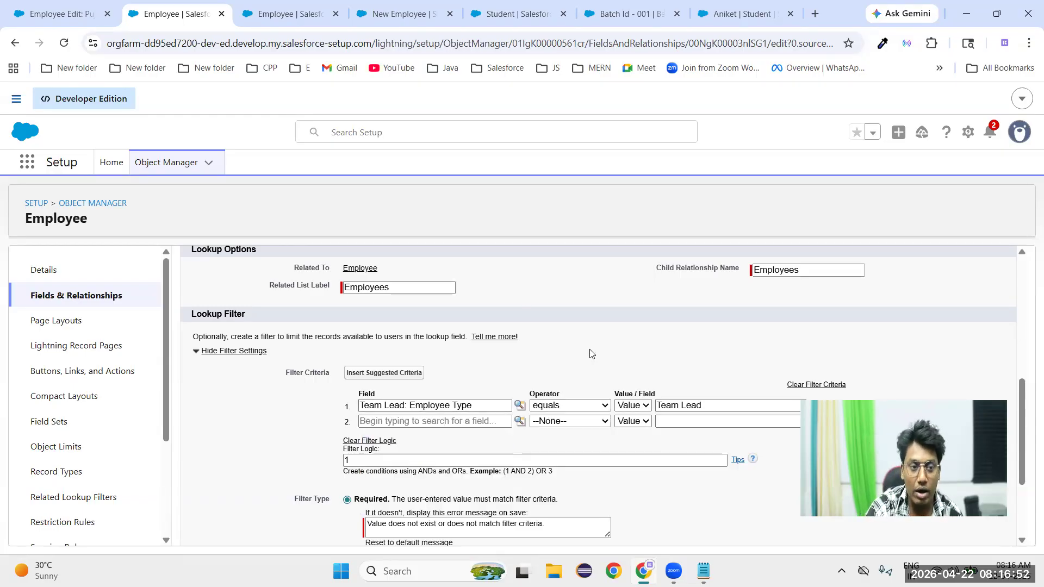
- Examine the Department and Team Lead lookup fields on the open employee record's classic edit page
{"action": "left_click", "coordinate": [59, 14]}
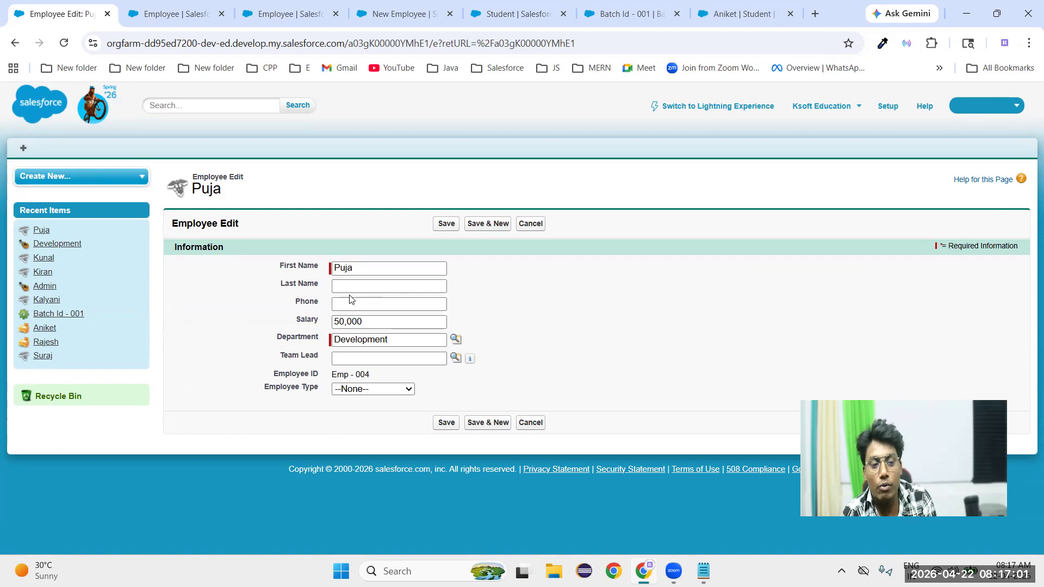
{"action": "left_click_drag", "start_coordinate": [398, 339], "coordinate": [304, 337]}
{"action": "left_click", "coordinate": [247, 339]}
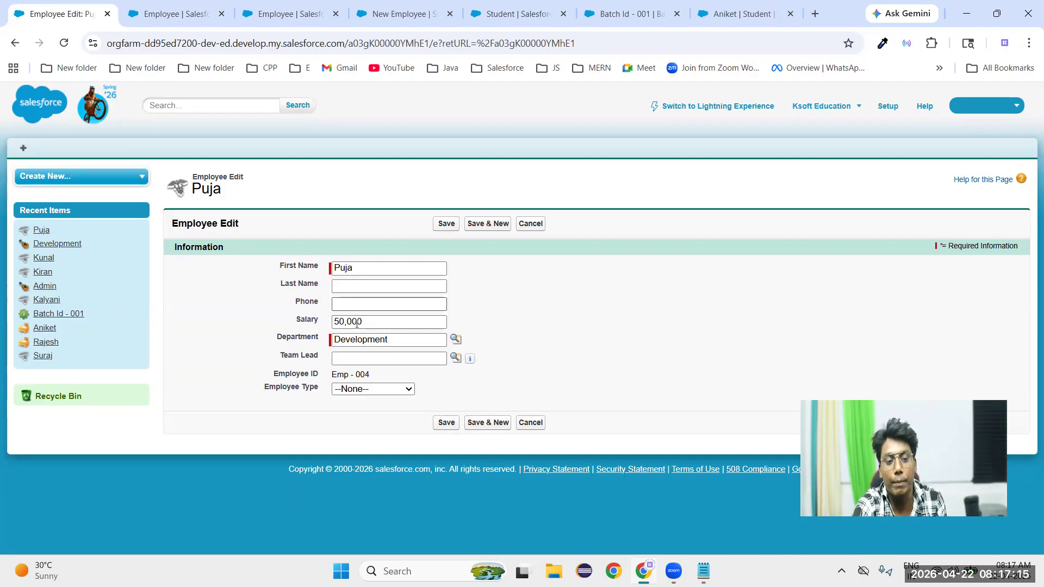
{"action": "double_click", "coordinate": [363, 339]}
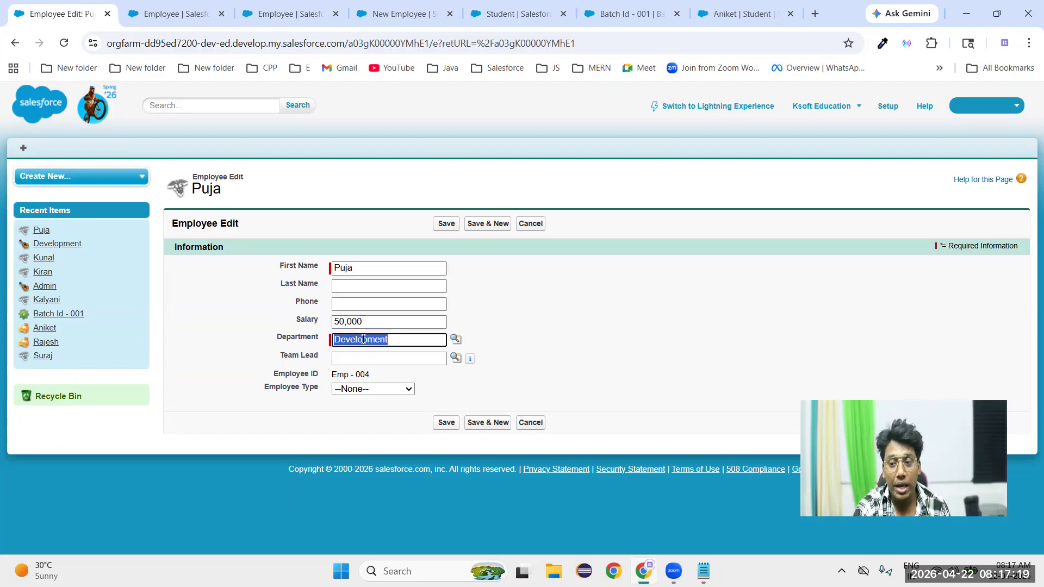
{"action": "left_click", "coordinate": [622, 325]}
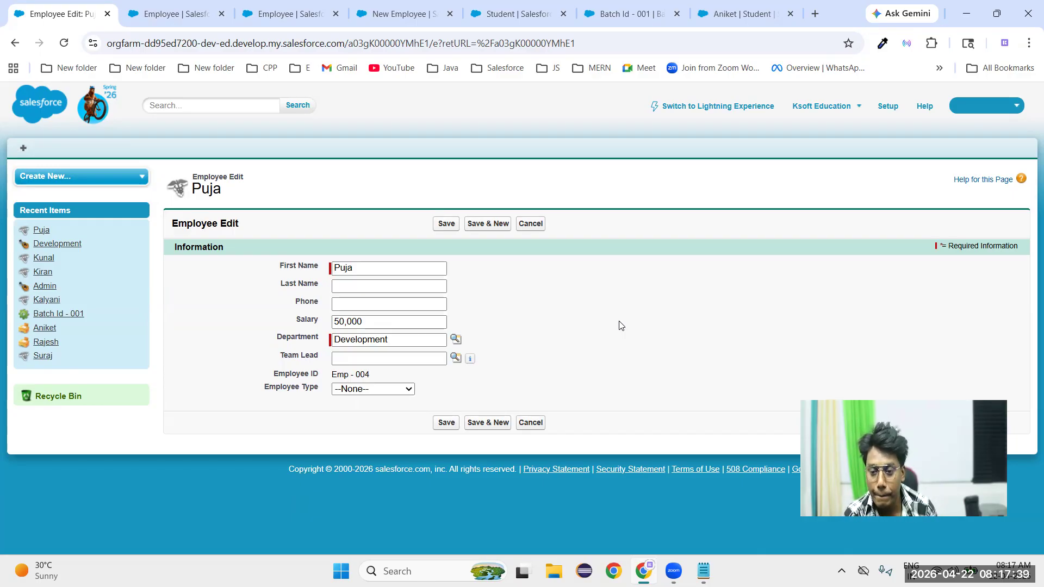
{"action": "left_click", "coordinate": [420, 362]}
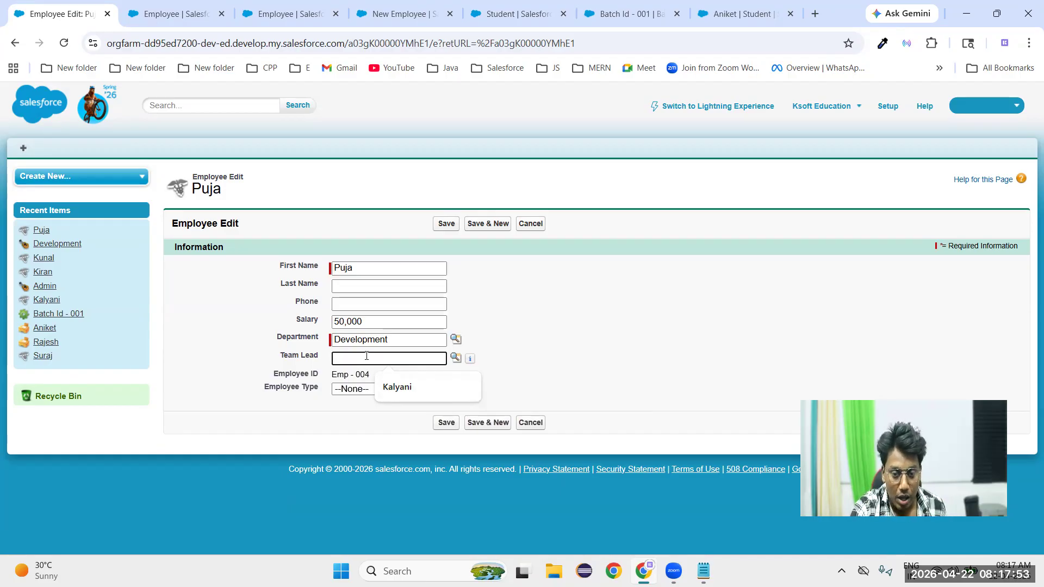
{"action": "left_click", "coordinate": [597, 342]}
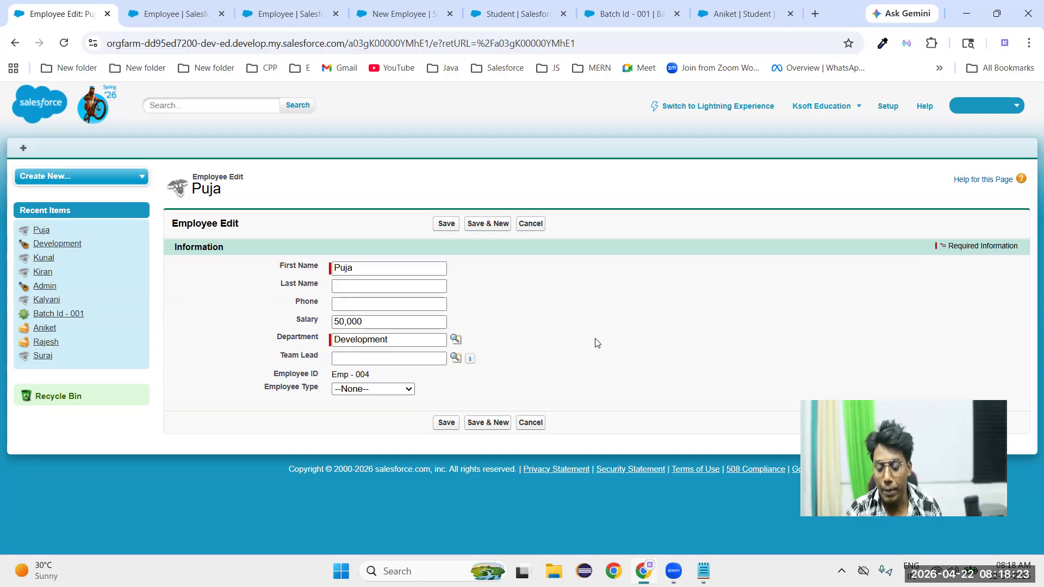
{"action": "left_click", "coordinate": [397, 361]}
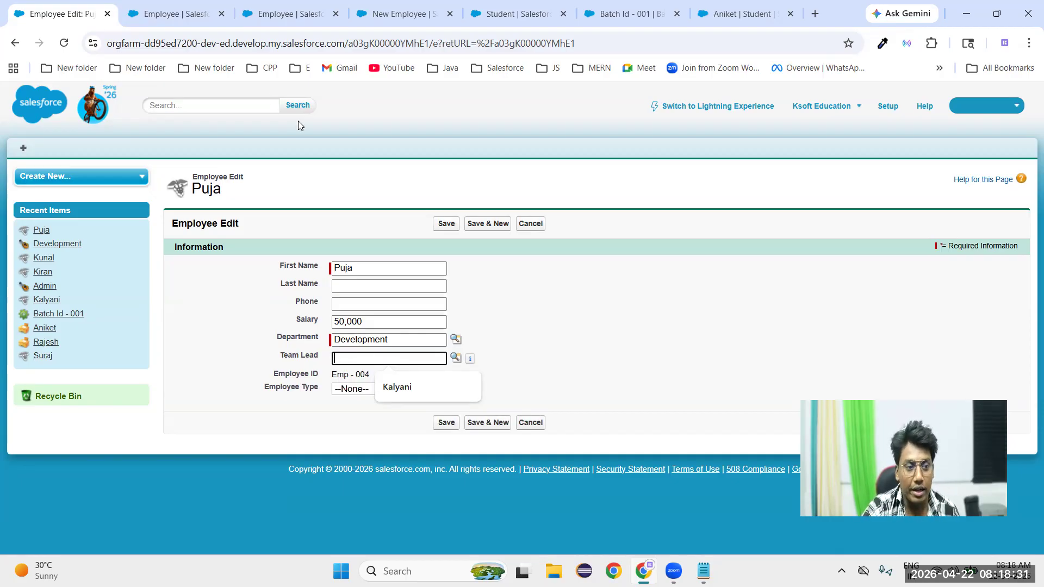
- Open a blank New Student form from the Students list and display the Batch lookup suggestions
{"action": "left_click", "coordinate": [533, 18]}
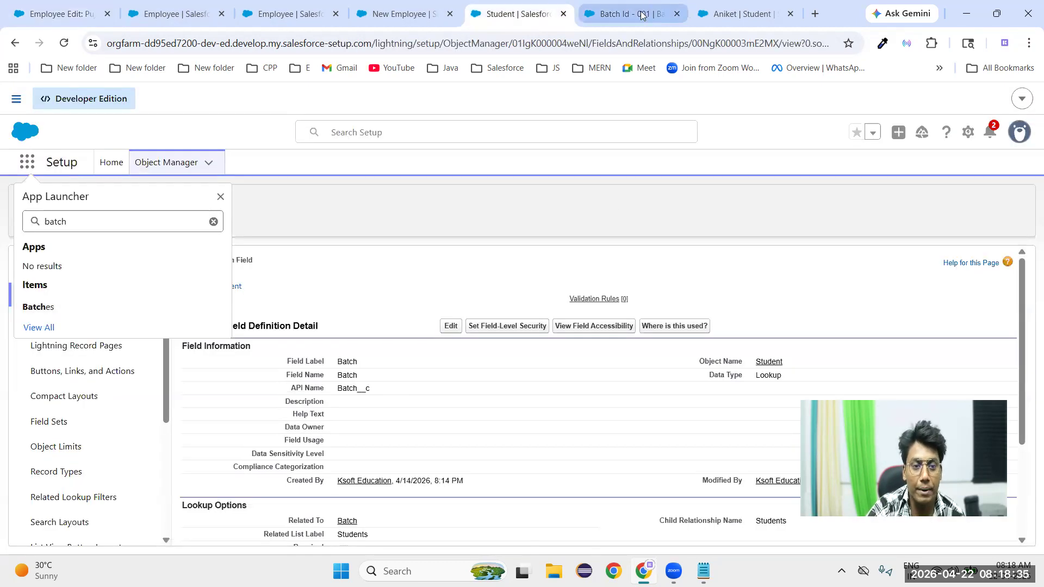
{"action": "left_click", "coordinate": [642, 16]}
{"action": "left_click", "coordinate": [747, 14]}
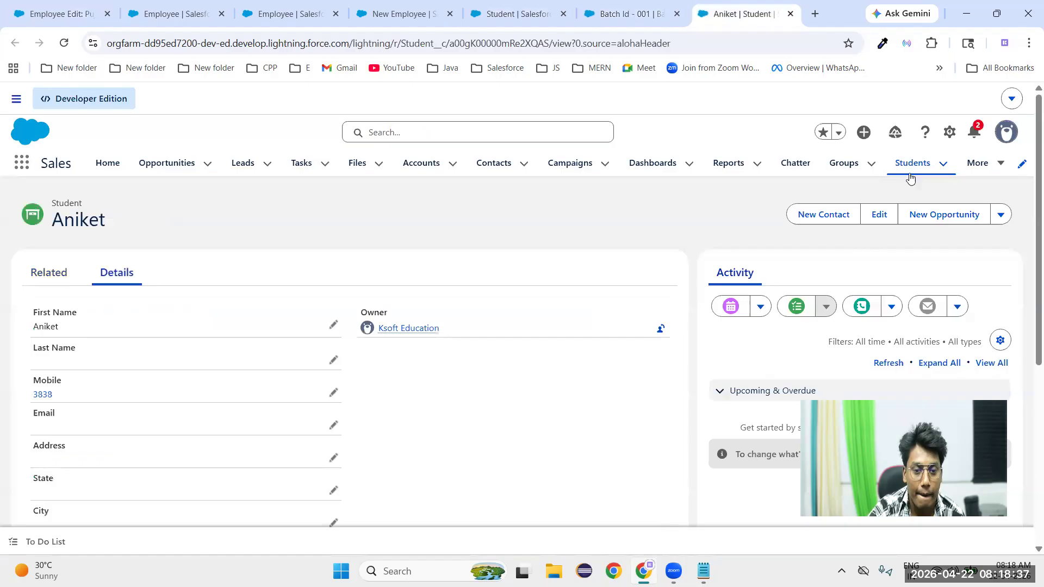
{"action": "left_click", "coordinate": [913, 164]}
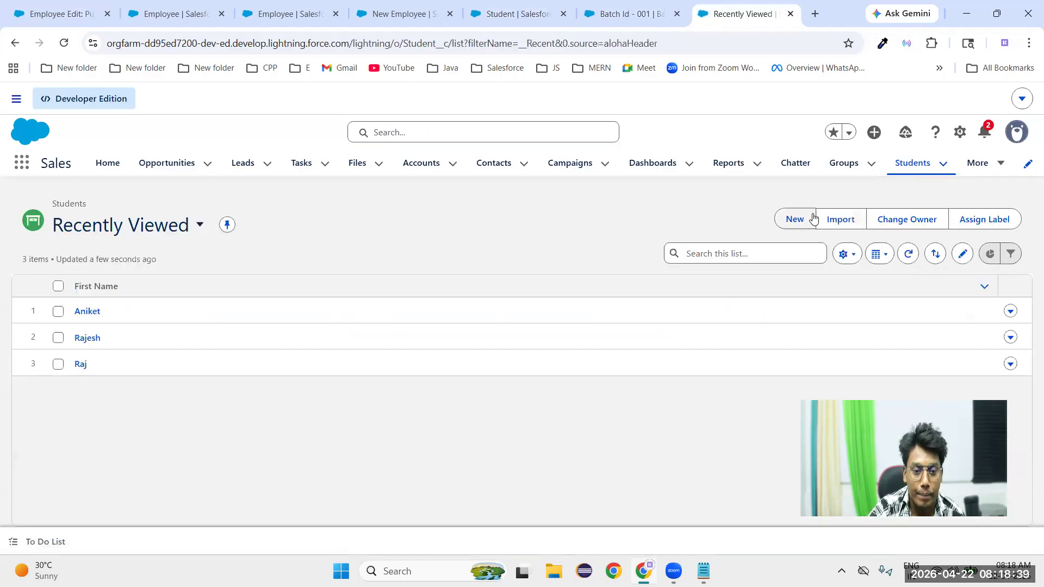
{"action": "left_click", "coordinate": [813, 219]}
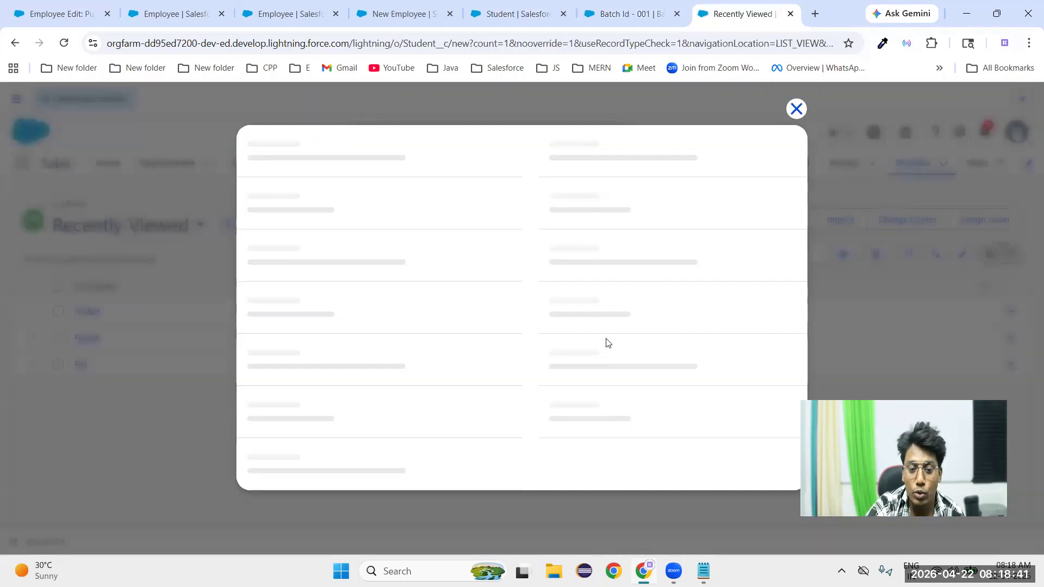
{"action": "scroll", "coordinate": [306, 464], "scroll_direction": "down", "scroll_amount": 5}
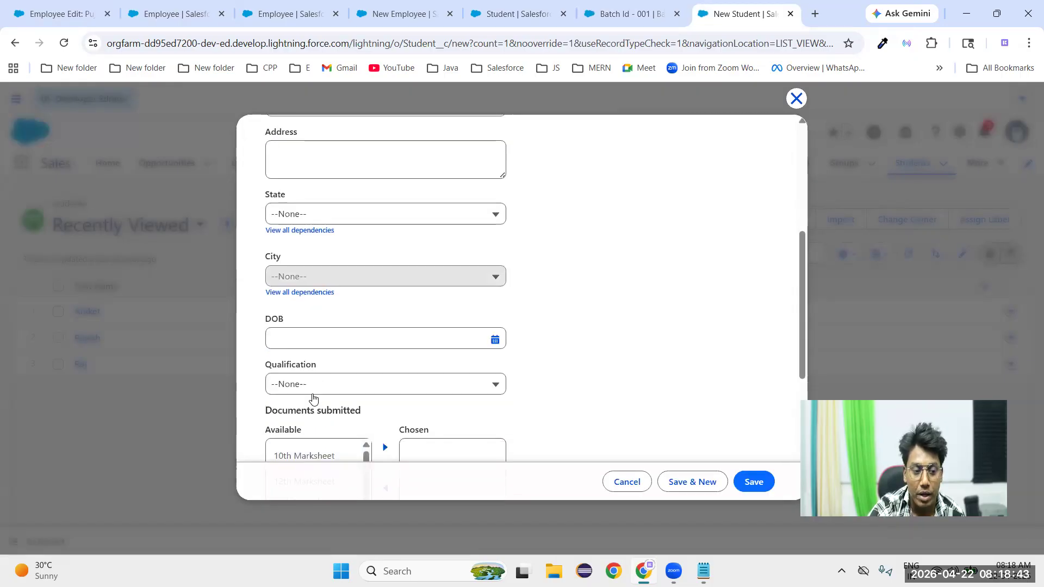
{"action": "scroll", "coordinate": [341, 392], "scroll_direction": "down", "scroll_amount": 5}
{"action": "left_click", "coordinate": [303, 431]}
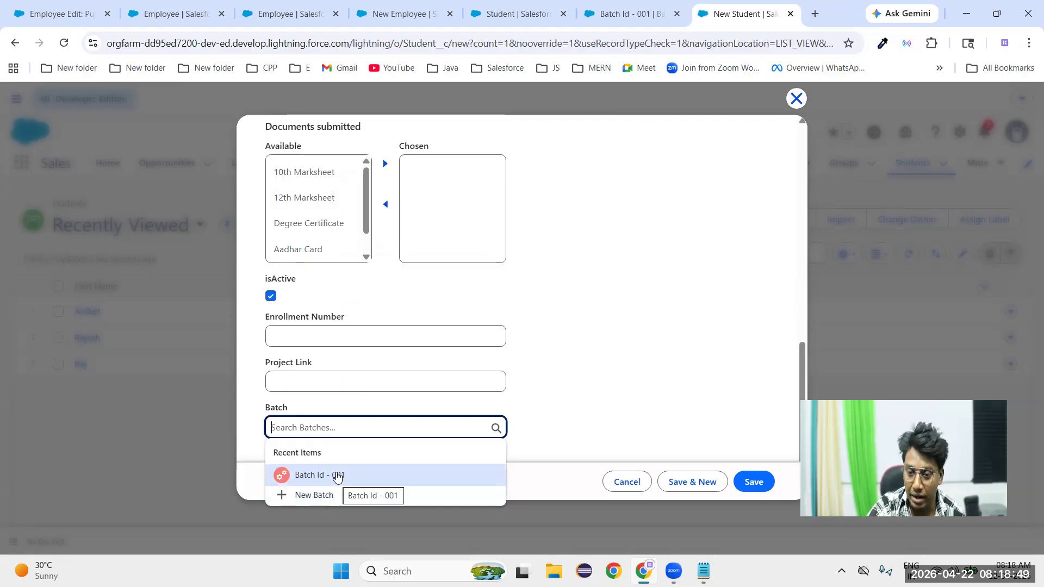
- Set the Qualification to Other in the New Student form
{"action": "scroll", "coordinate": [533, 340], "scroll_direction": "up", "scroll_amount": 7}
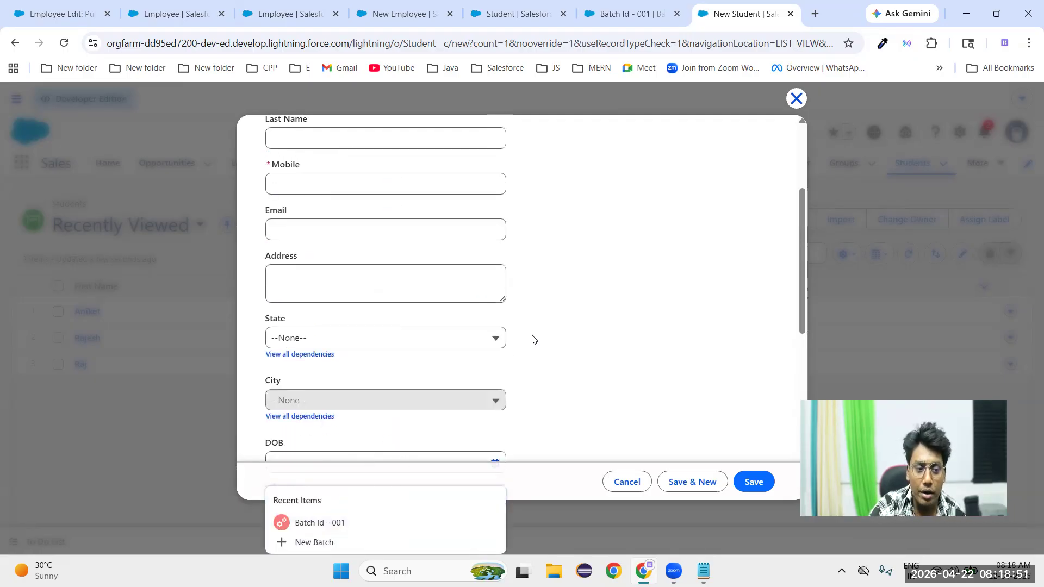
{"action": "scroll", "coordinate": [533, 340], "scroll_direction": "up", "scroll_amount": 2}
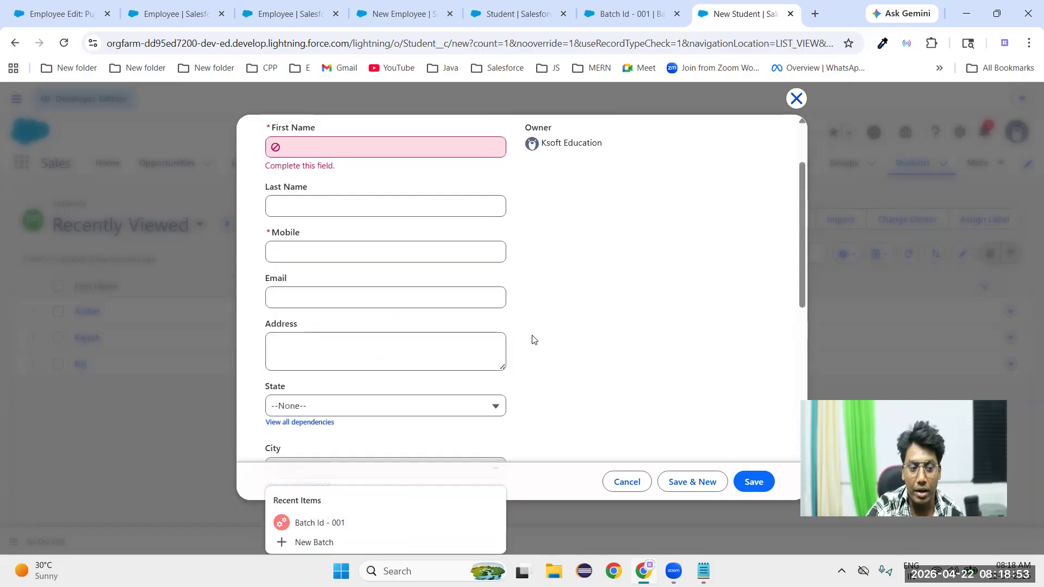
{"action": "scroll", "coordinate": [533, 340], "scroll_direction": "down", "scroll_amount": 5}
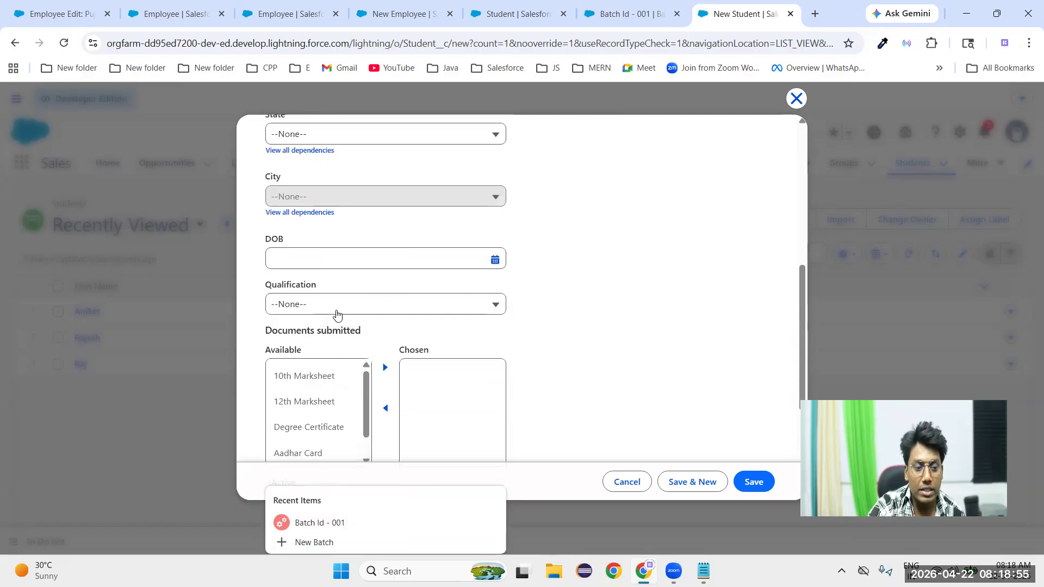
{"action": "left_click", "coordinate": [337, 314]}
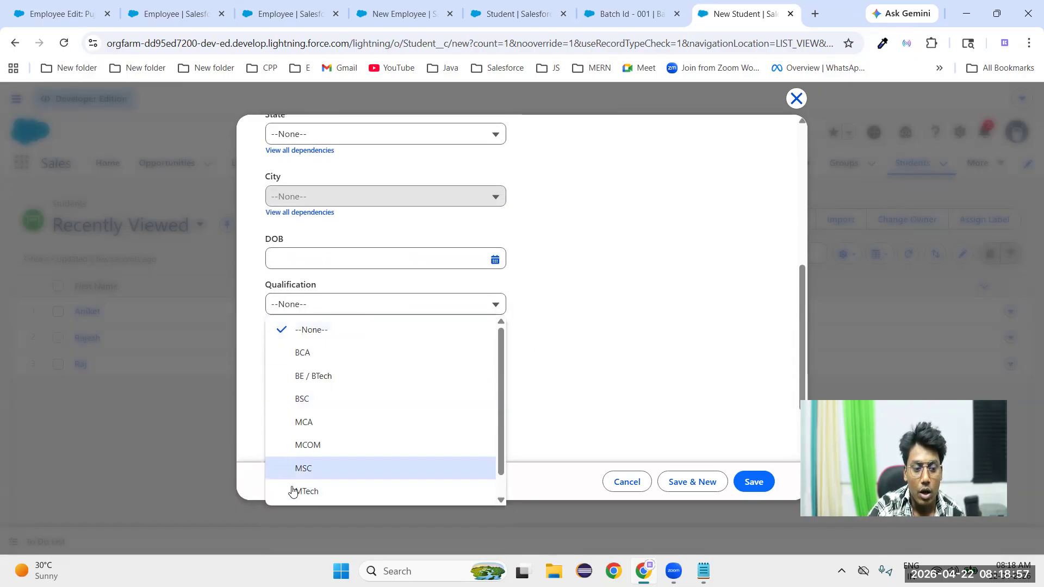
{"action": "scroll", "coordinate": [344, 473], "scroll_direction": "down", "scroll_amount": 1}
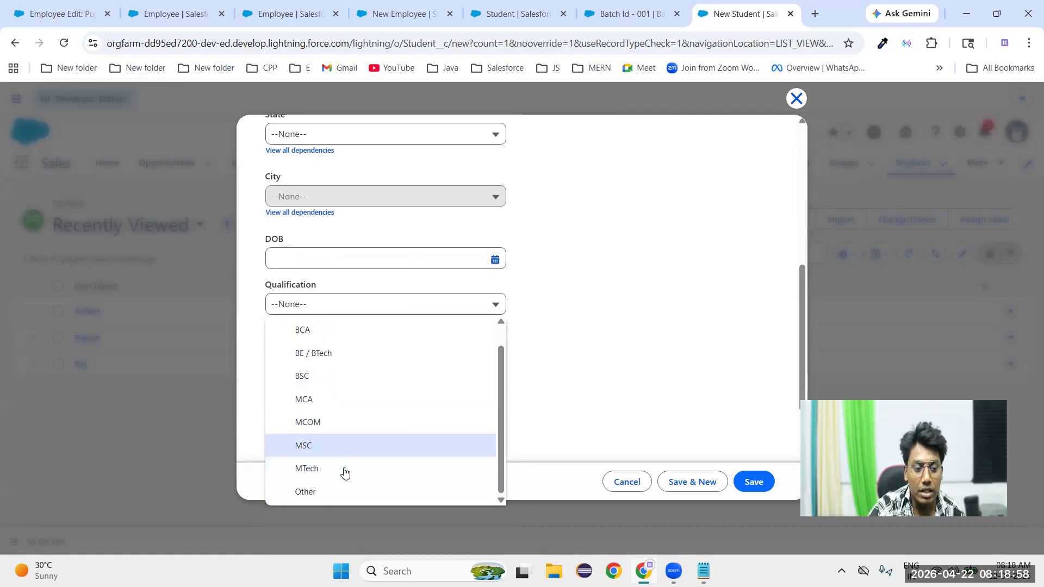
{"action": "left_click", "coordinate": [314, 494]}
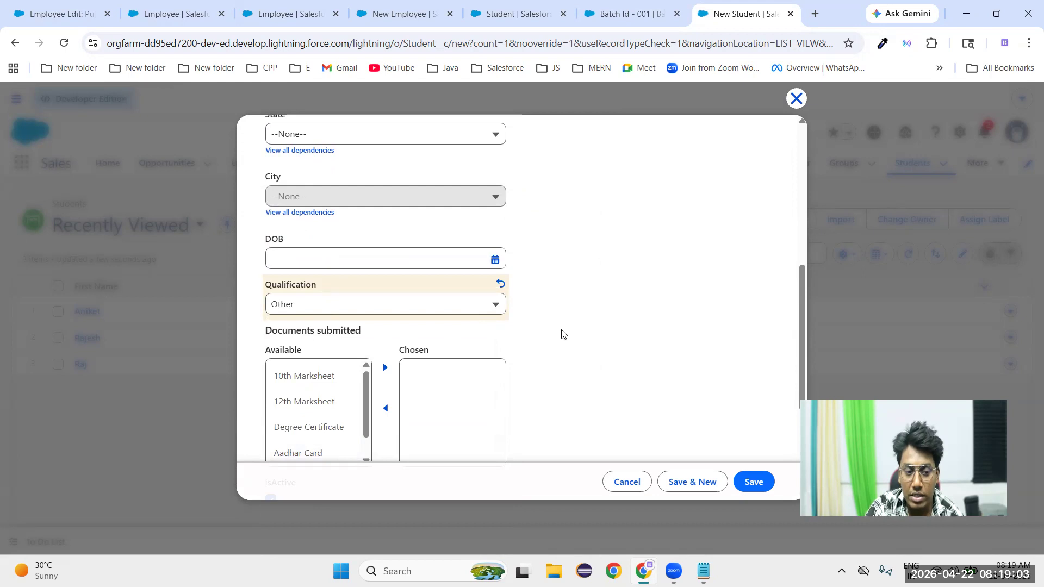
- Recheck the Batch lookup suggestions against the chosen Qualification and review the form's other fields
{"action": "scroll", "coordinate": [562, 334], "scroll_direction": "down", "scroll_amount": 4}
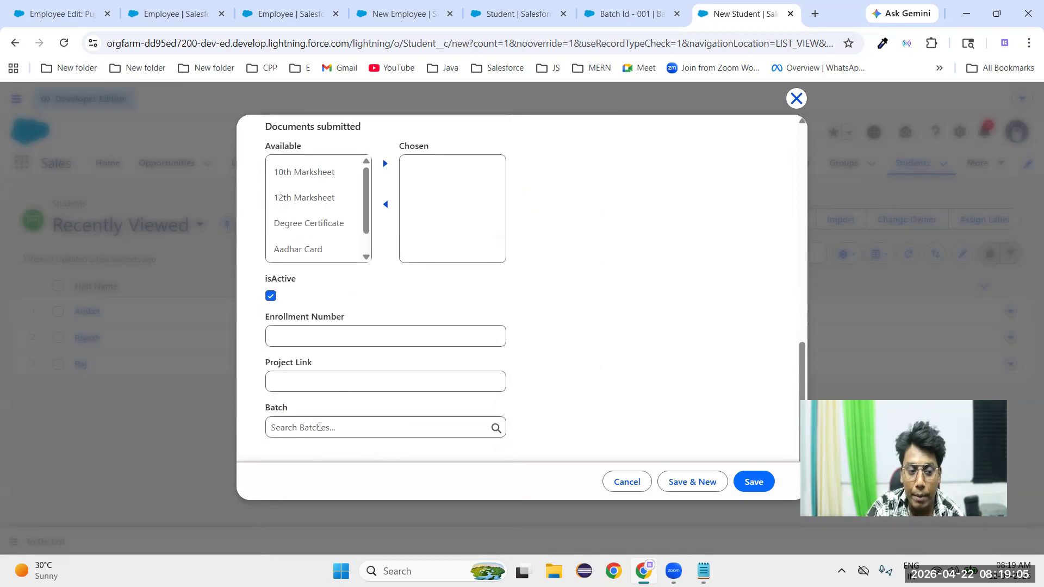
{"action": "left_click", "coordinate": [320, 427]}
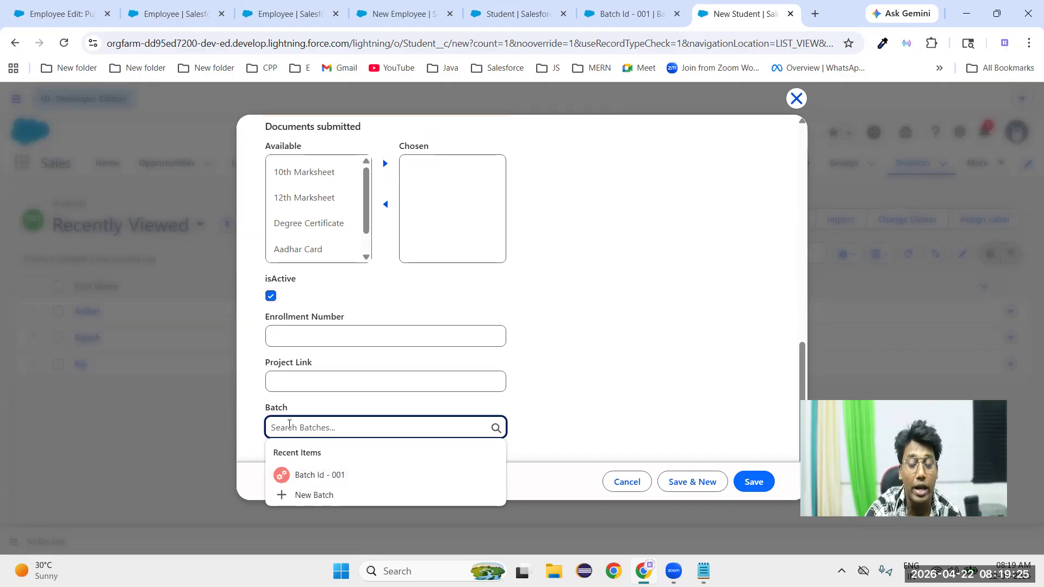
{"action": "scroll", "coordinate": [381, 333], "scroll_direction": "up", "scroll_amount": 5}
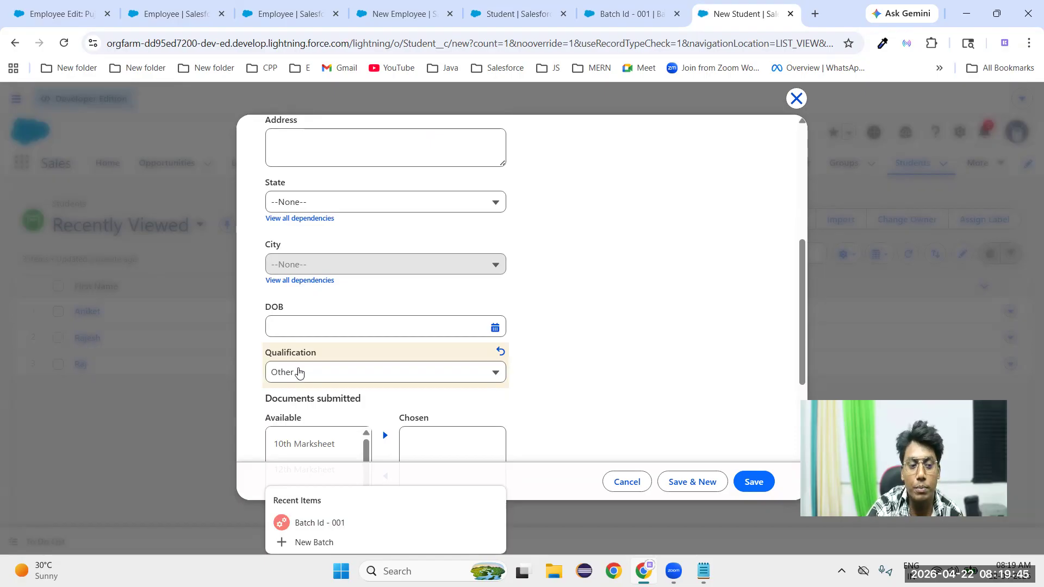
{"action": "scroll", "coordinate": [302, 370], "scroll_direction": "up", "scroll_amount": 6}
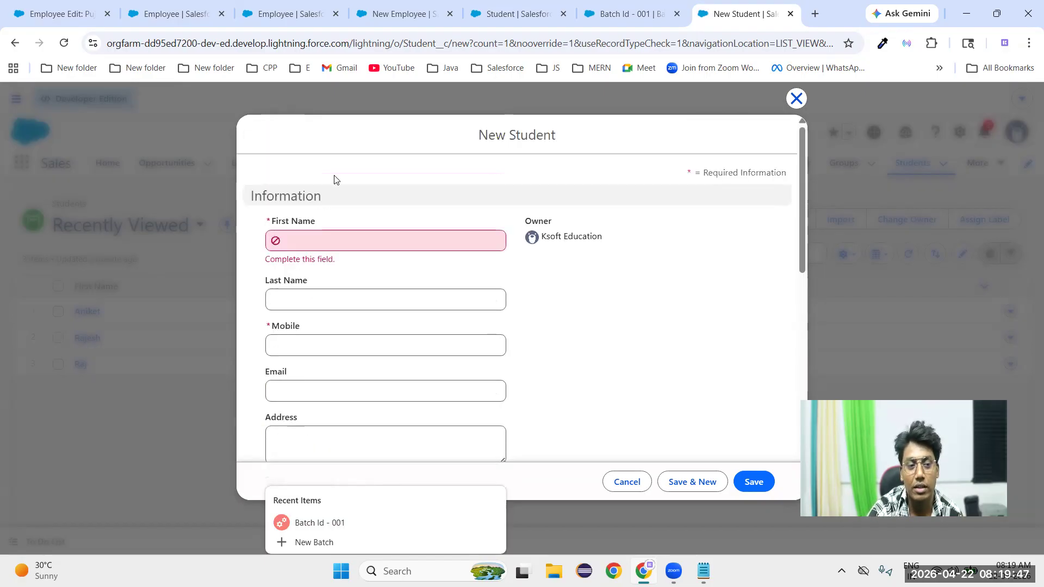
{"action": "double_click", "coordinate": [533, 136]}
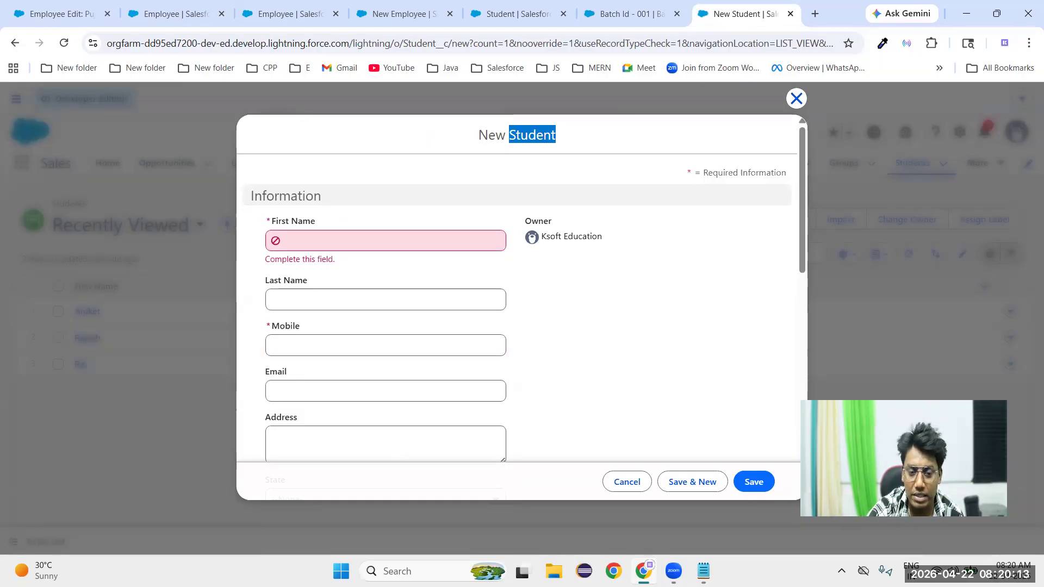
{"action": "left_click", "coordinate": [949, 571]}
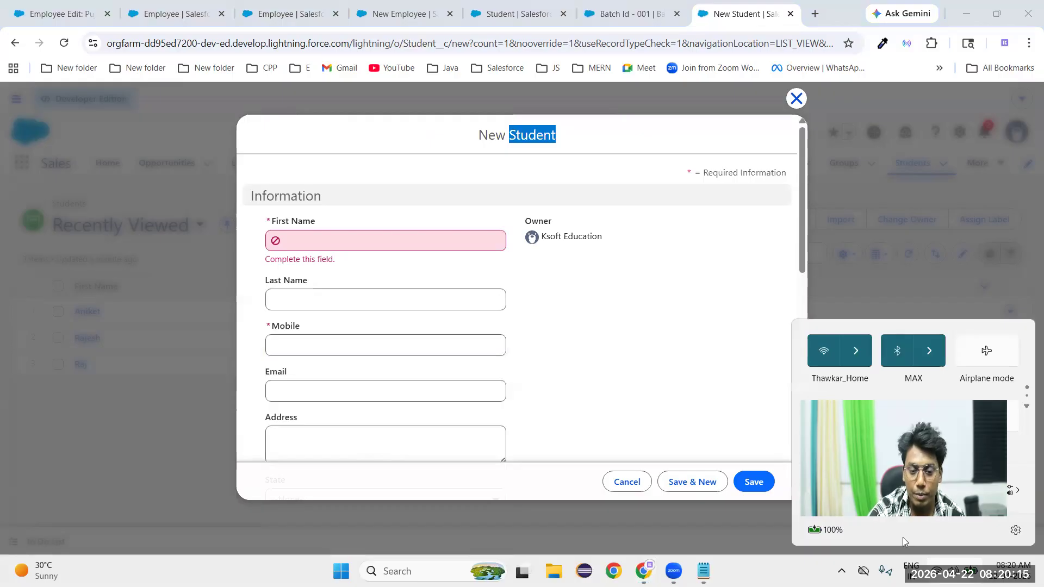
{"action": "left_click", "coordinate": [914, 550]}
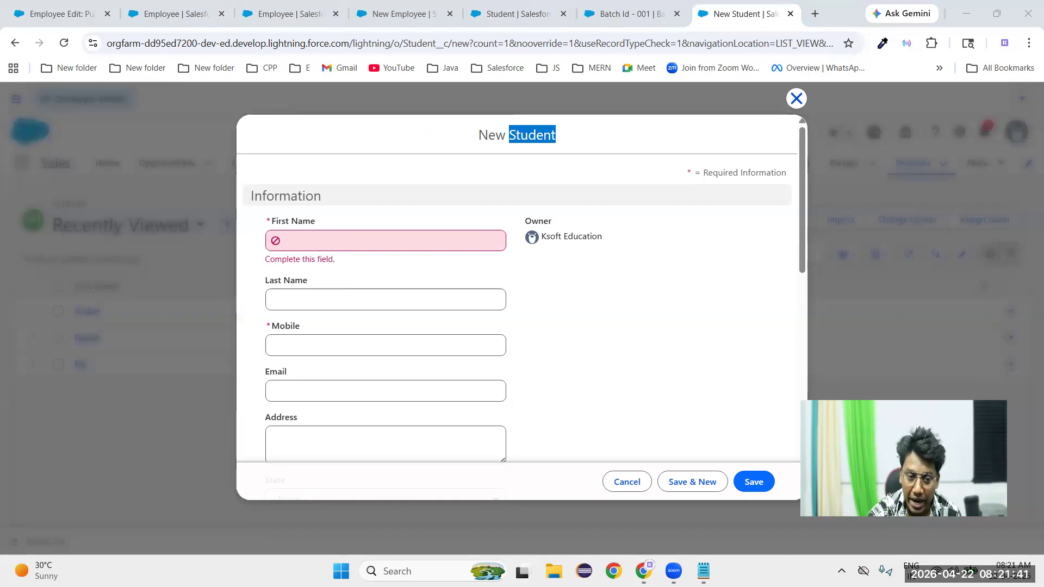
- Display the New Student form's Batch suggestions again and compare them with the fields higher up the form
{"action": "scroll", "coordinate": [481, 351], "scroll_direction": "down", "scroll_amount": 6}
{"action": "scroll", "coordinate": [358, 426], "scroll_direction": "down", "scroll_amount": 1}
{"action": "scroll", "coordinate": [466, 363], "scroll_direction": "down", "scroll_amount": 4}
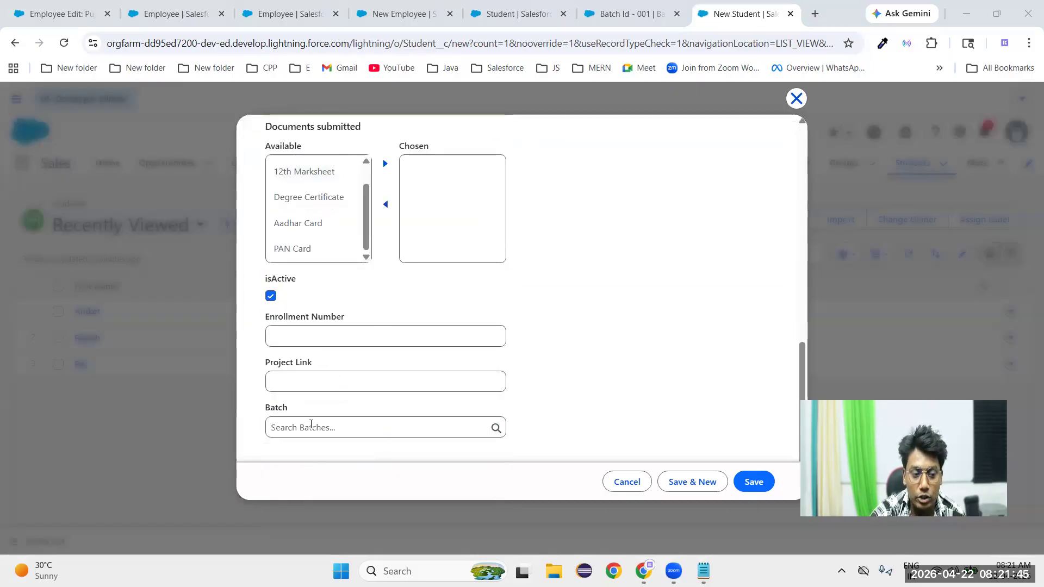
{"action": "left_click", "coordinate": [314, 427]}
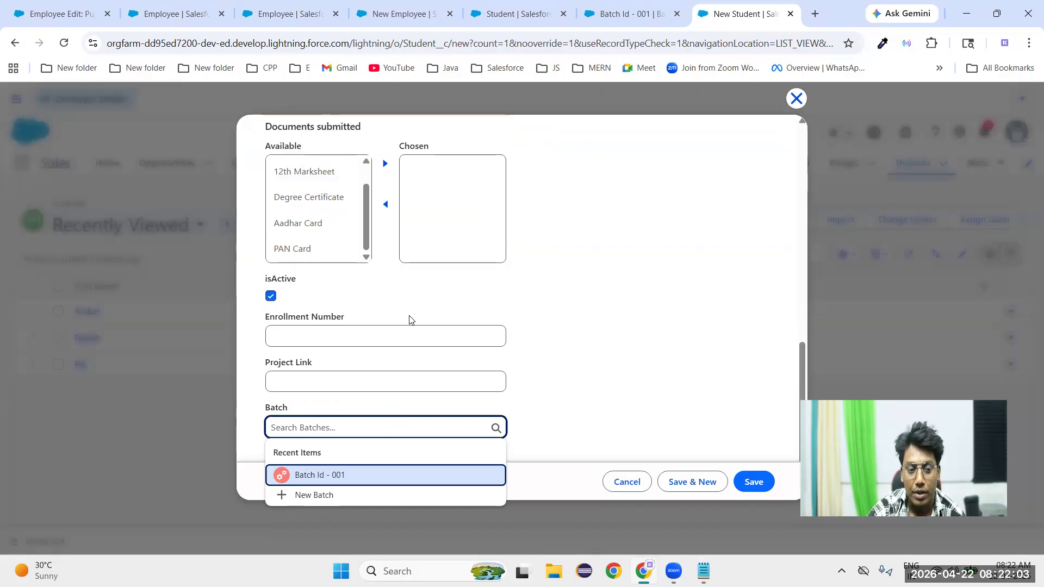
{"action": "scroll", "coordinate": [408, 319], "scroll_direction": "up", "scroll_amount": 10}
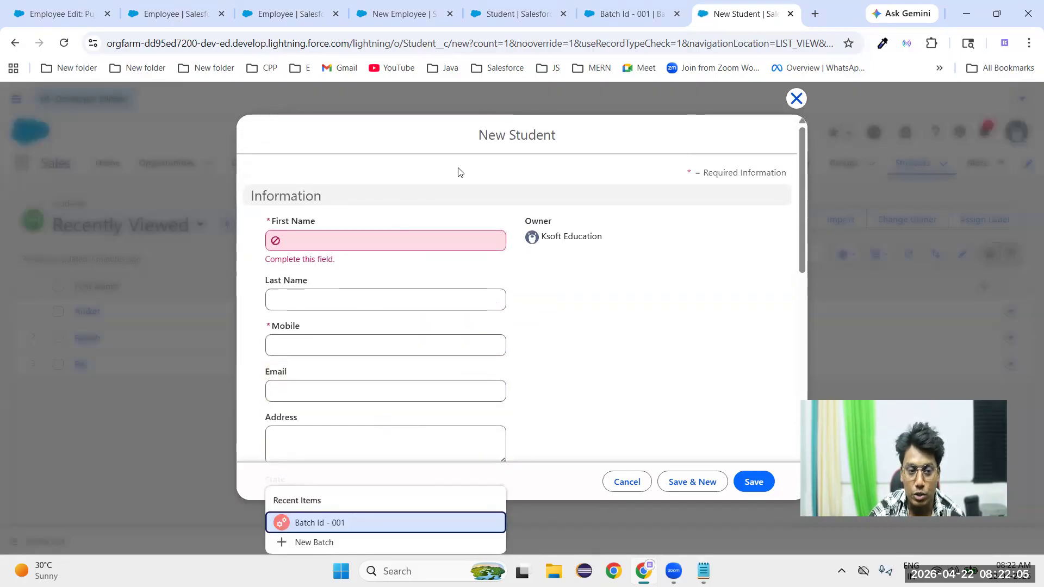
{"action": "scroll", "coordinate": [548, 413], "scroll_direction": "down", "scroll_amount": 6}
{"action": "scroll", "coordinate": [547, 413], "scroll_direction": "down", "scroll_amount": 4}
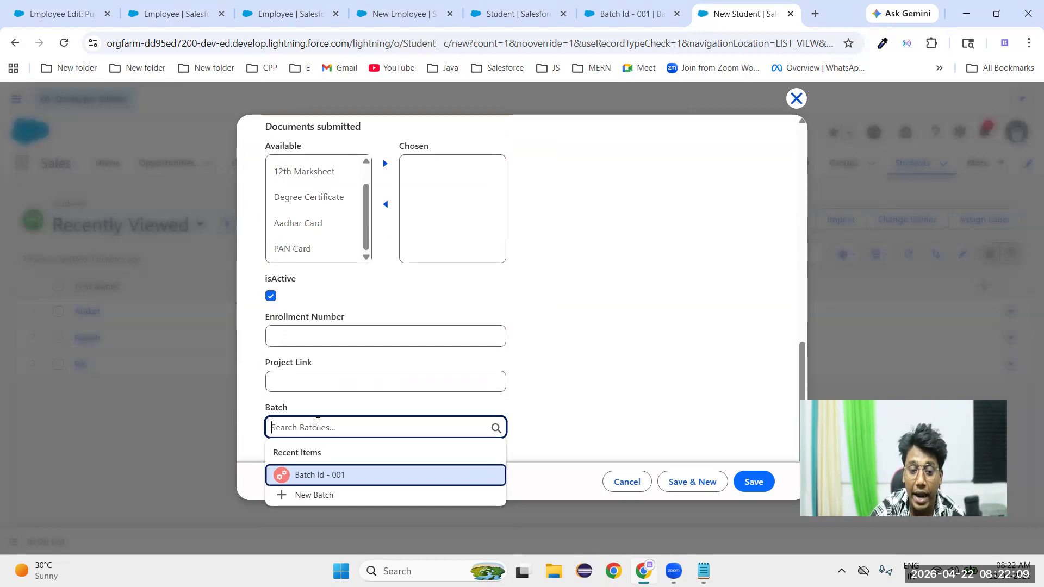
- Choose Batch Id - 001 as the new student's Batch
{"action": "left_click", "coordinate": [533, 401]}
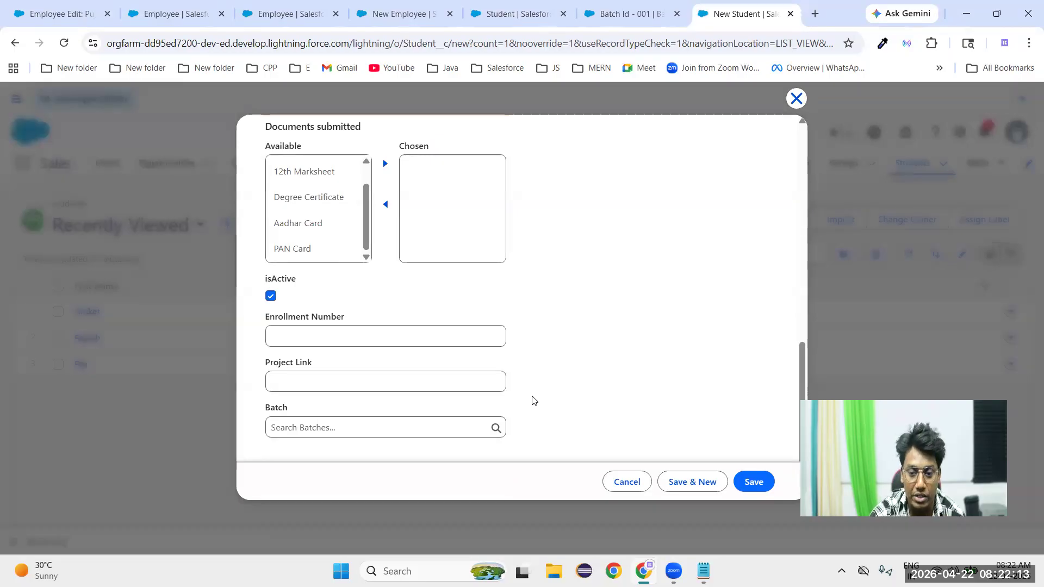
{"action": "left_click", "coordinate": [336, 430]}
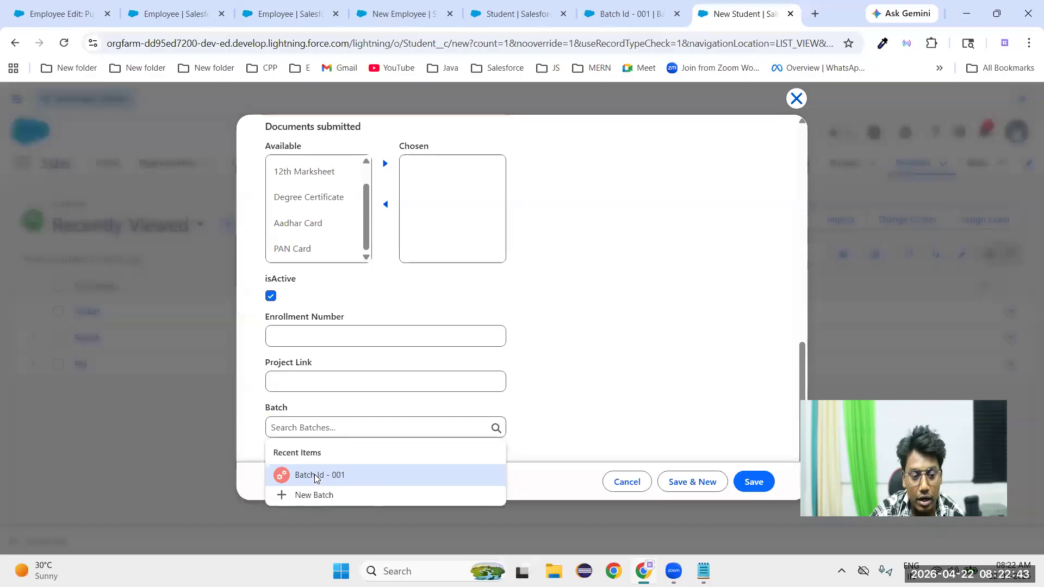
{"action": "left_click", "coordinate": [315, 477]}
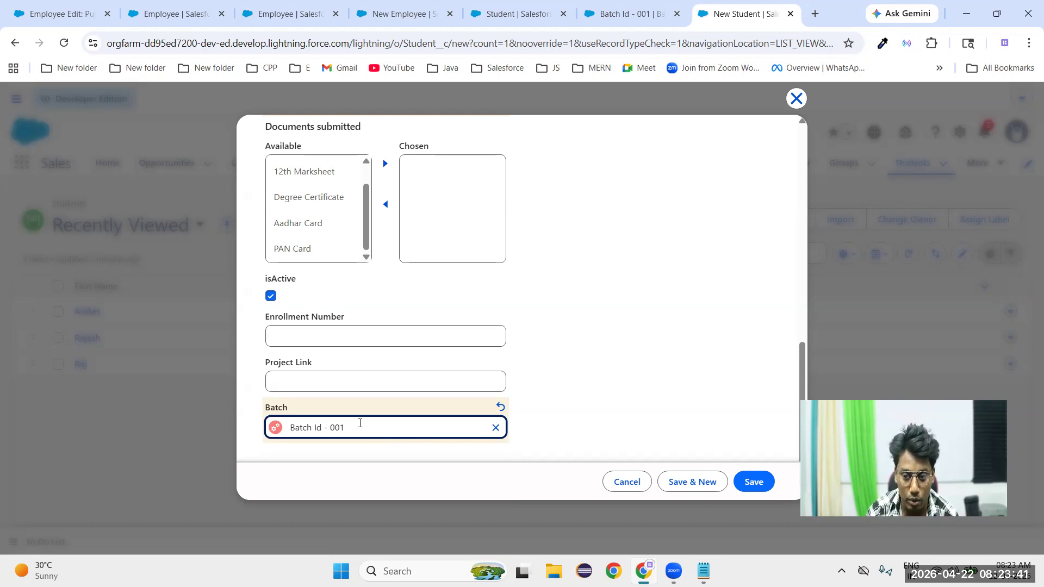
- Open the Employee object's Team Lead field for editing and examine the field sources offered for the second lookup filter criterion
{"action": "left_click", "coordinate": [289, 15]}
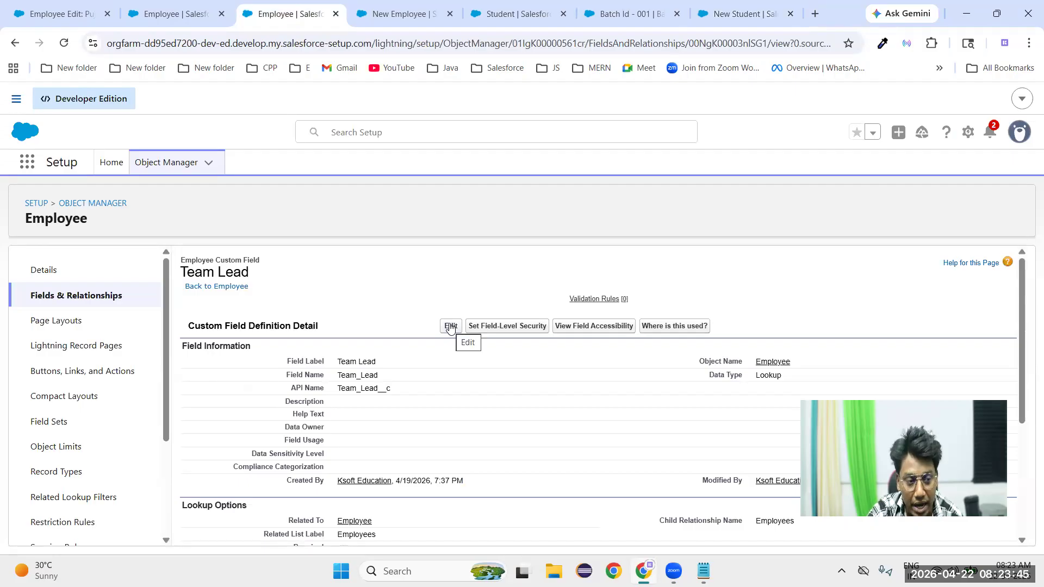
{"action": "left_click", "coordinate": [450, 327]}
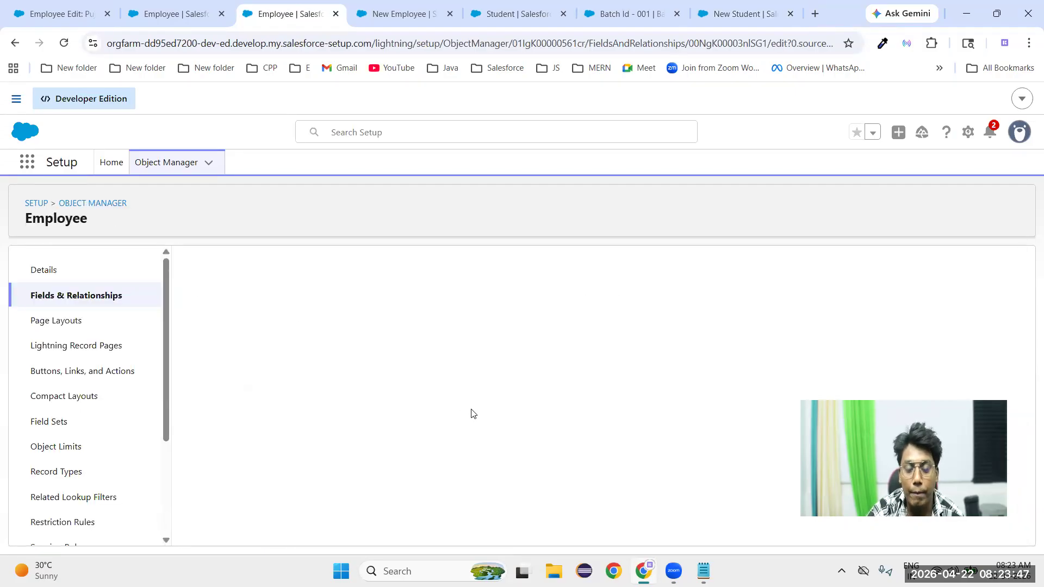
{"action": "scroll", "coordinate": [471, 410], "scroll_direction": "down", "scroll_amount": 10}
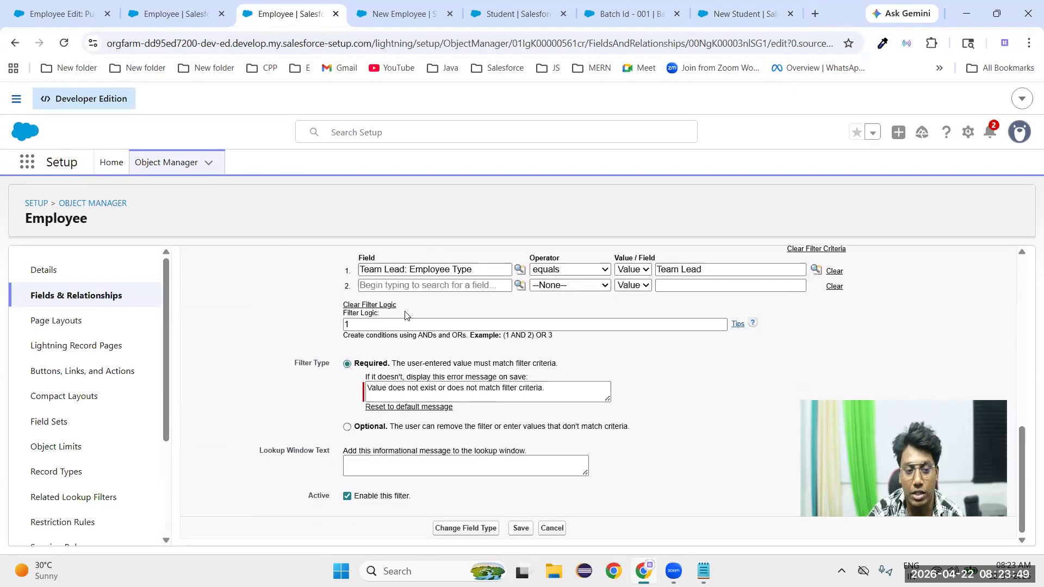
{"action": "left_click", "coordinate": [408, 286]}
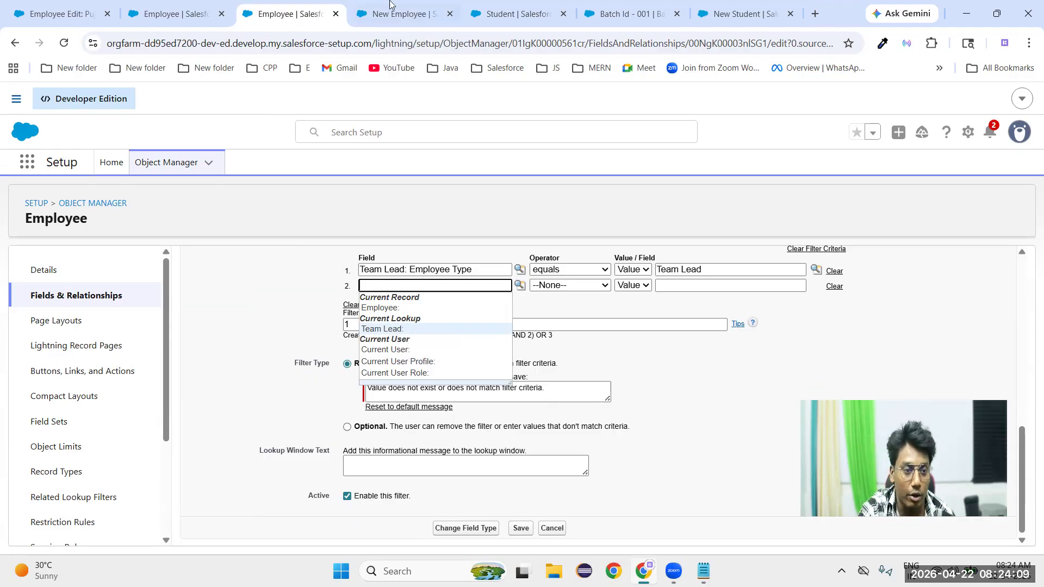
- Discard the unsaved New Student form and open the Student object's Fields & Relationships list in Setup
{"action": "left_click", "coordinate": [716, 12]}
{"action": "left_click", "coordinate": [797, 99]}
{"action": "left_click", "coordinate": [960, 132]}
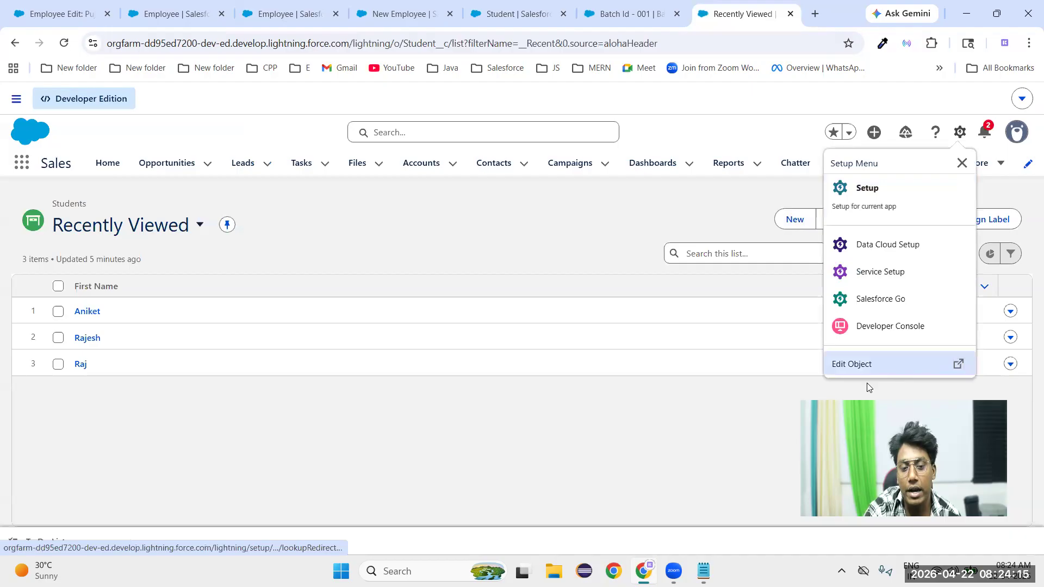
{"action": "left_click", "coordinate": [871, 369]}
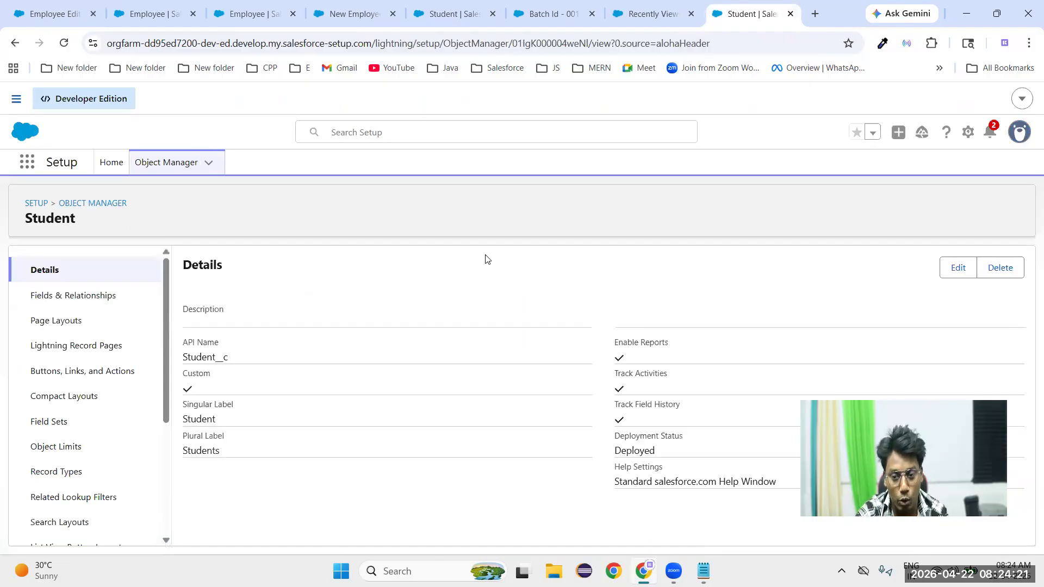
{"action": "left_click", "coordinate": [103, 297]}
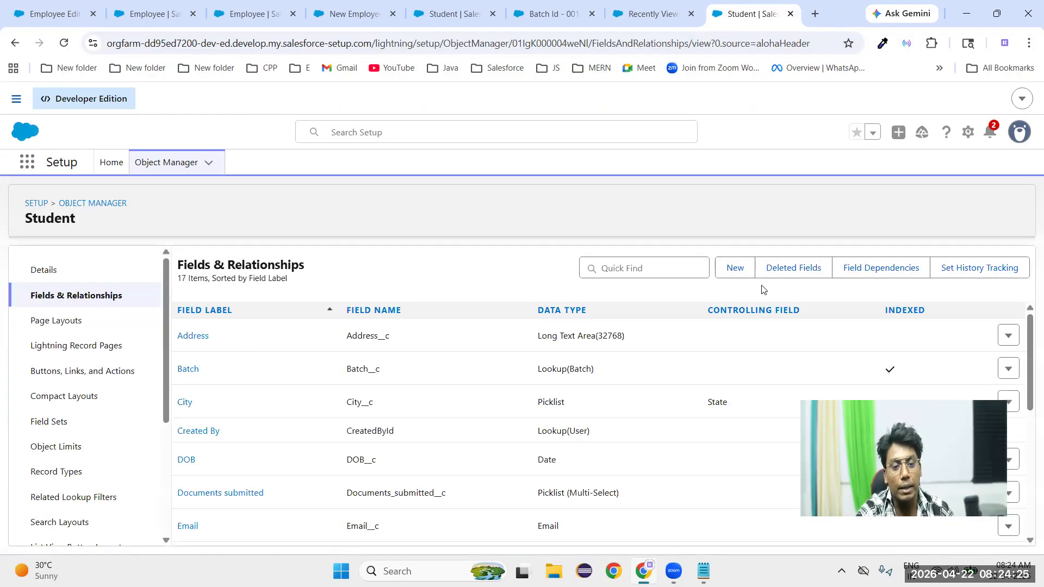
- Start a new custom field on the Student object and look through the available data types
{"action": "left_click", "coordinate": [737, 271]}
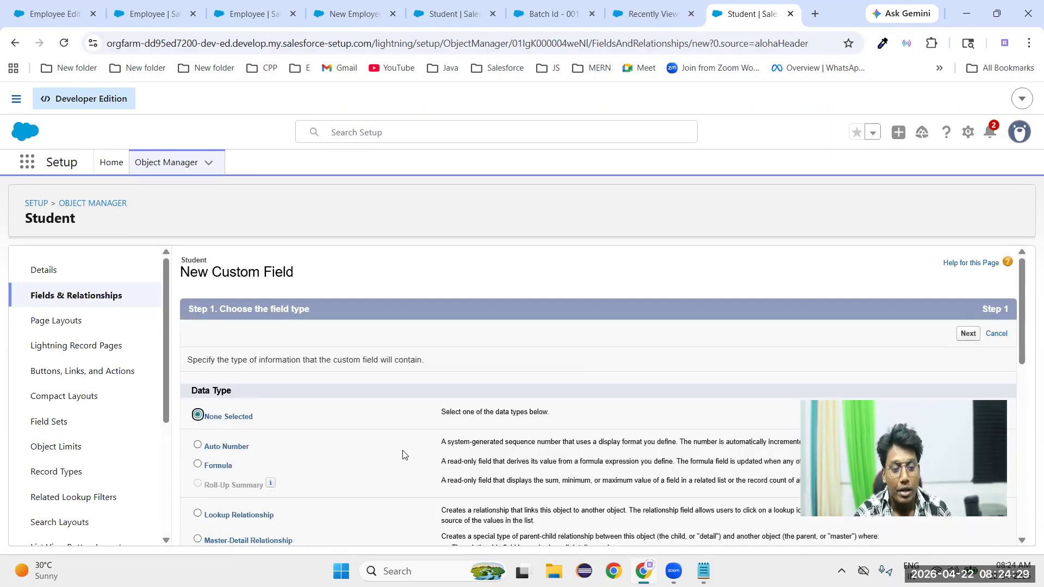
{"action": "scroll", "coordinate": [413, 448], "scroll_direction": "down", "scroll_amount": 4}
{"action": "scroll", "coordinate": [414, 447], "scroll_direction": "up", "scroll_amount": 4}
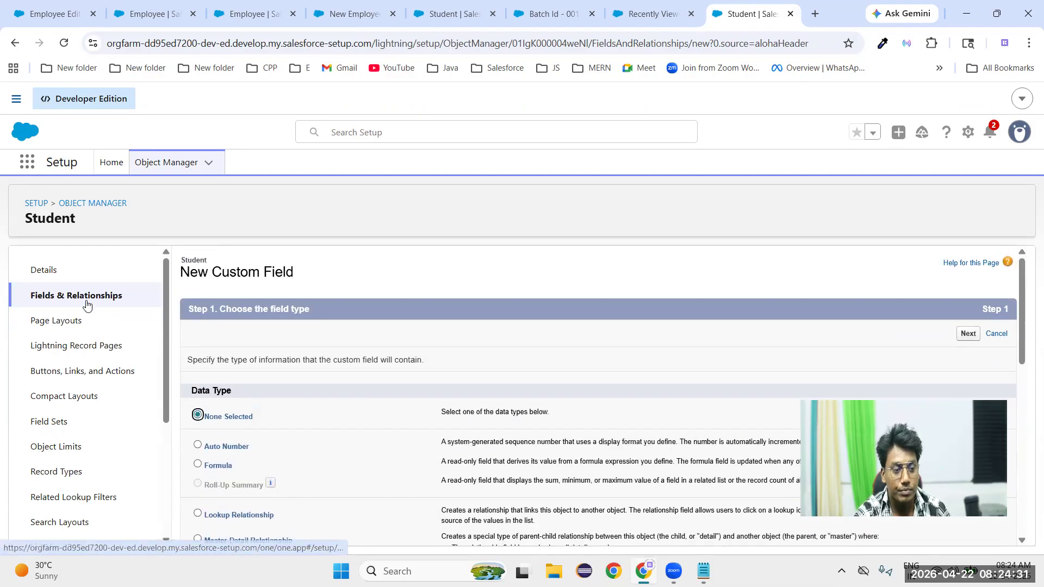
- Leave the new custom field setup and open the Student object's Batch field to check its lookup filter
{"action": "left_click", "coordinate": [86, 302]}
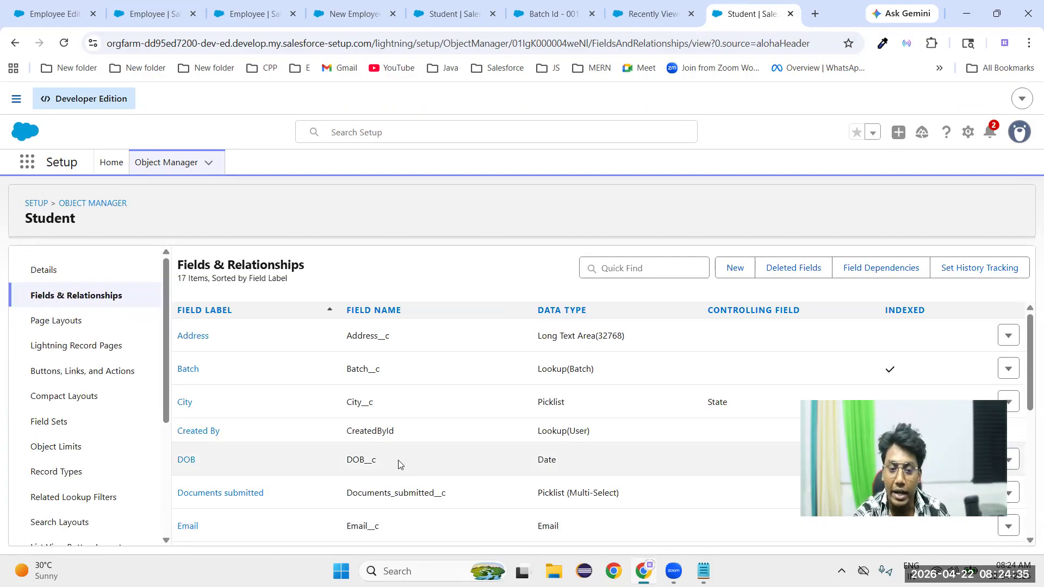
{"action": "left_click", "coordinate": [186, 370]}
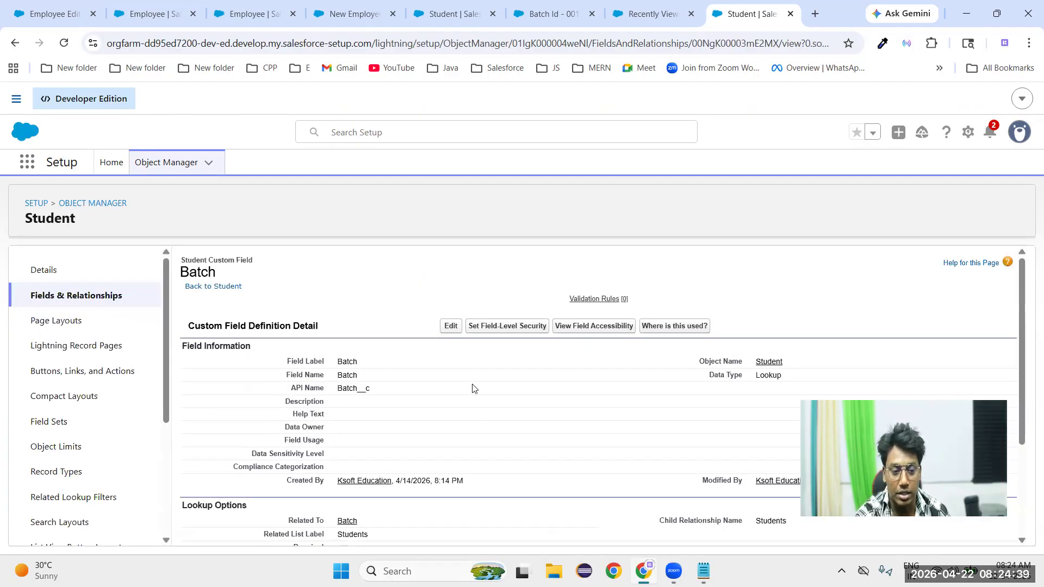
{"action": "scroll", "coordinate": [450, 397], "scroll_direction": "down", "scroll_amount": 3}
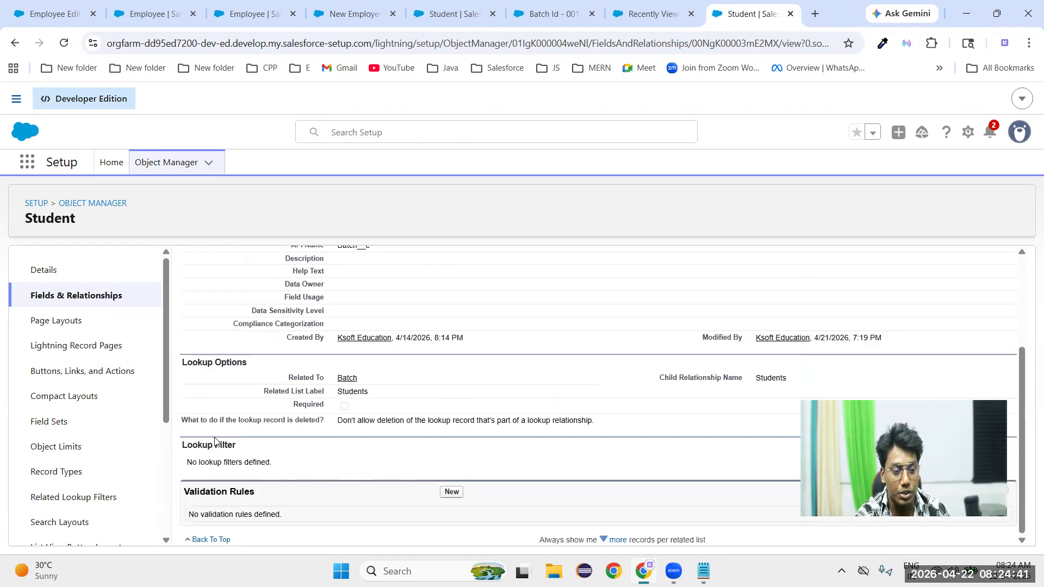
{"action": "scroll", "coordinate": [215, 442], "scroll_direction": "up", "scroll_amount": 4}
- Open the Student object's Batch field for editing and expand its lookup filter settings
{"action": "left_click", "coordinate": [449, 329]}
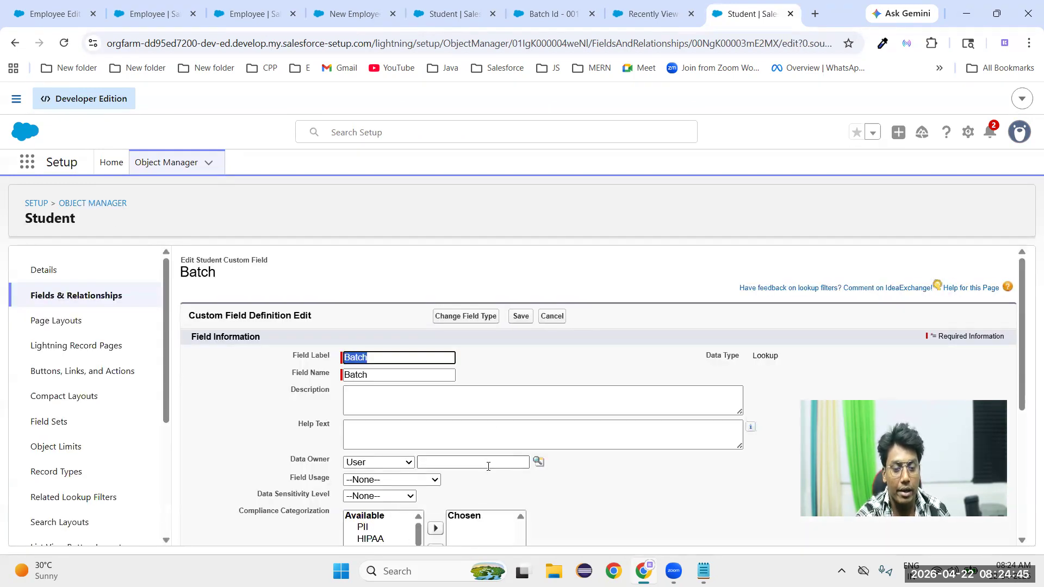
{"action": "scroll", "coordinate": [492, 479], "scroll_direction": "down", "scroll_amount": 5}
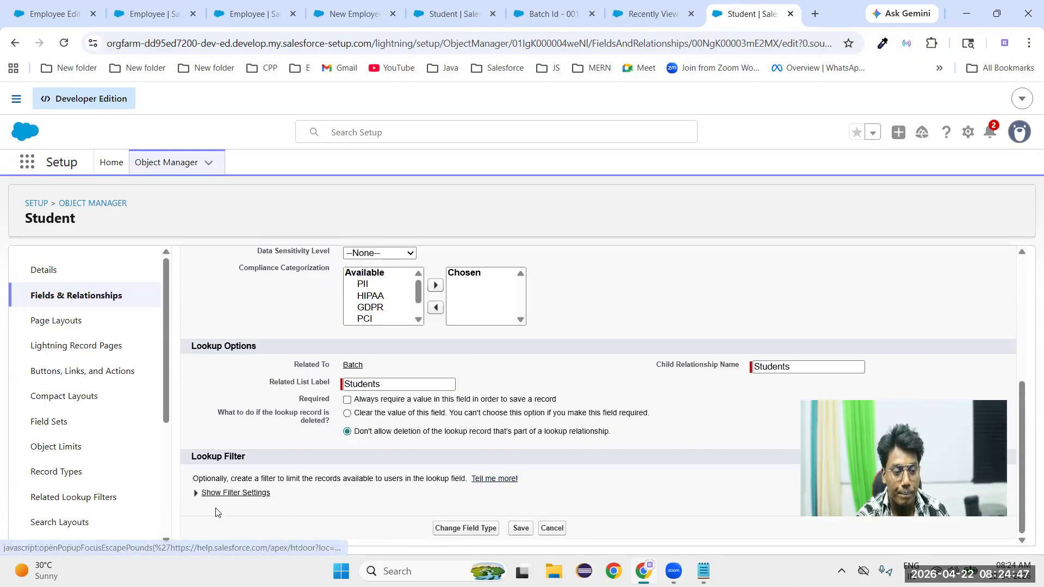
{"action": "left_click", "coordinate": [215, 493]}
{"action": "scroll", "coordinate": [457, 476], "scroll_direction": "down", "scroll_amount": 3}
{"action": "scroll", "coordinate": [457, 477], "scroll_direction": "down", "scroll_amount": 1}
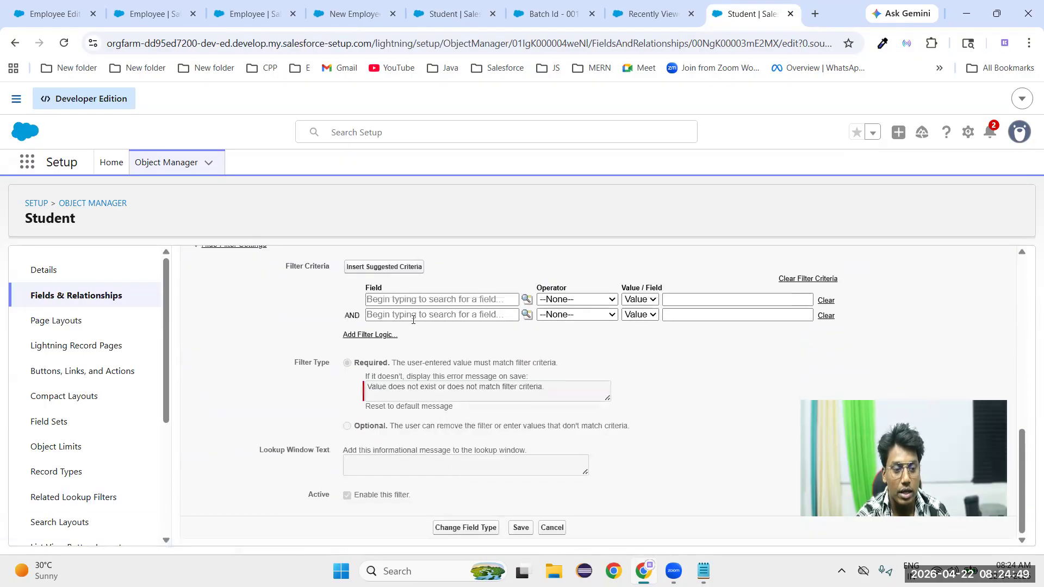
- Examine the Student fields offered for the first filter criterion, and clear the Student source from the criterion
{"action": "left_click", "coordinate": [429, 300]}
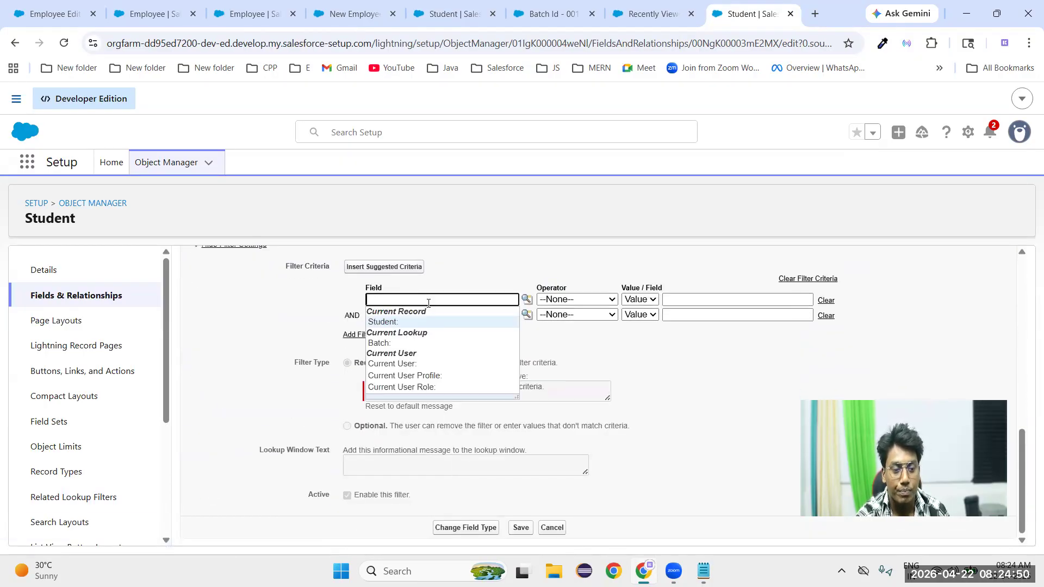
{"action": "left_click", "coordinate": [396, 323]}
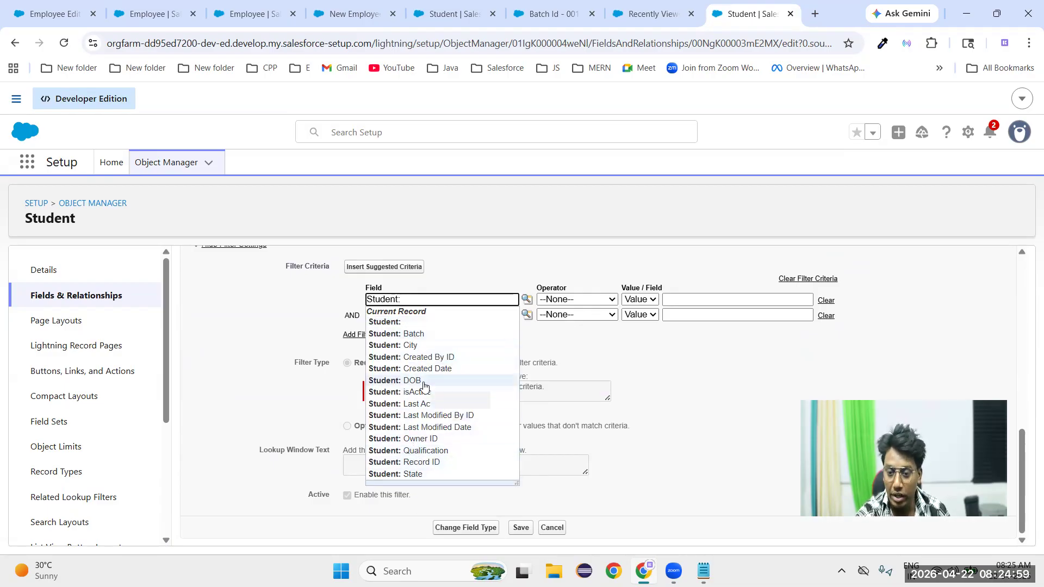
{"action": "left_click", "coordinate": [404, 299]}
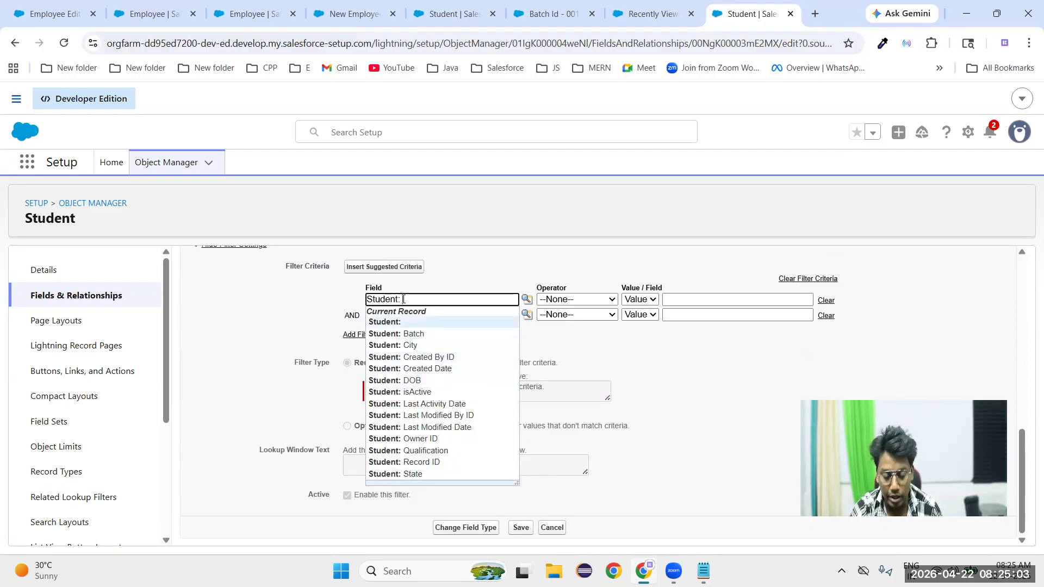
{"action": "key", "text": "BackSpace"}
{"action": "key", "text": "BackSpace"}
{"action": "key", "text": "BackSpace"}
{"action": "key", "text": "BackSpace"}
{"action": "key", "text": "BackSpace"}
{"action": "key", "text": "BackSpace"}
{"action": "key", "text": "BackSpace"}
{"action": "key", "text": "BackSpace"}
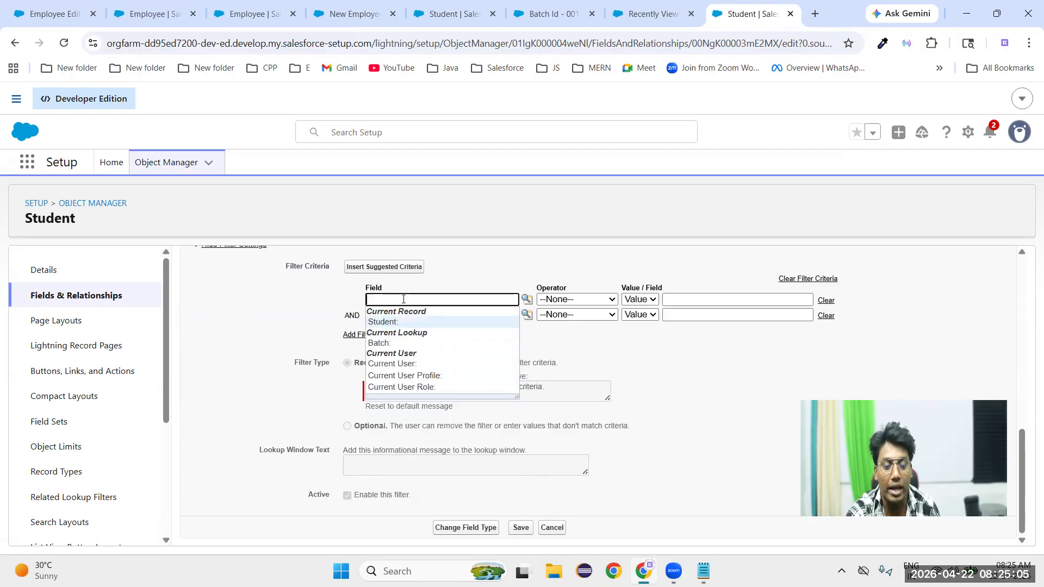
- Examine the Batch fields offered for the same filter criterion, and clear the Batch source from it
{"action": "left_click", "coordinate": [383, 343]}
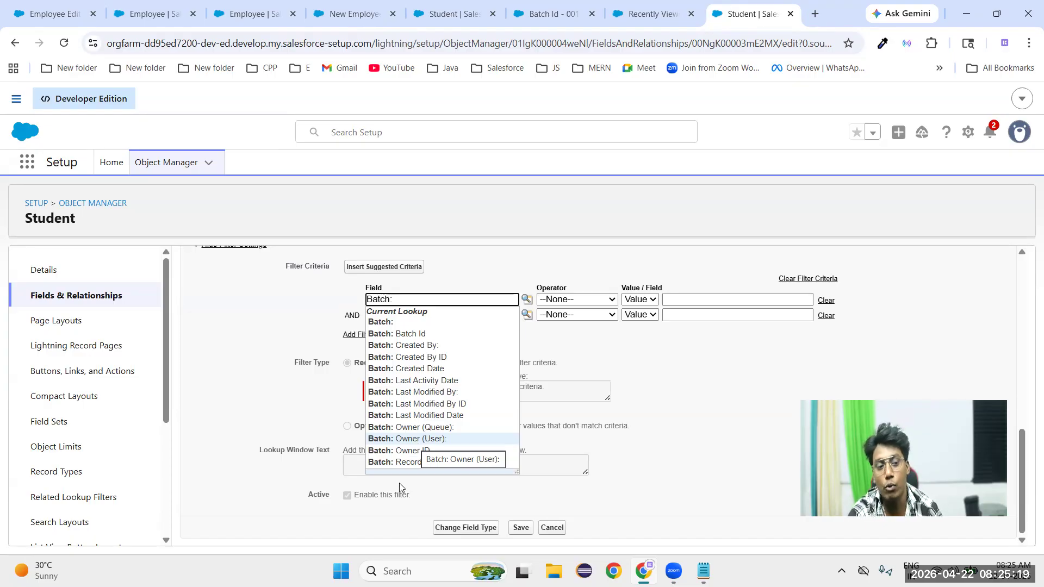
{"action": "left_click_drag", "start_coordinate": [423, 301], "coordinate": [354, 318]}
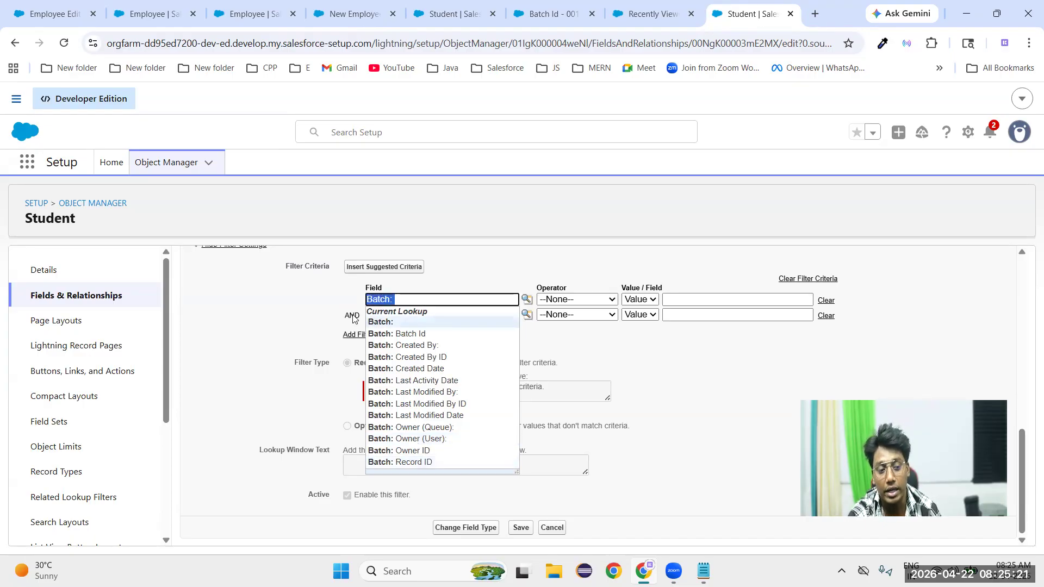
{"action": "key", "text": "BackSpace"}
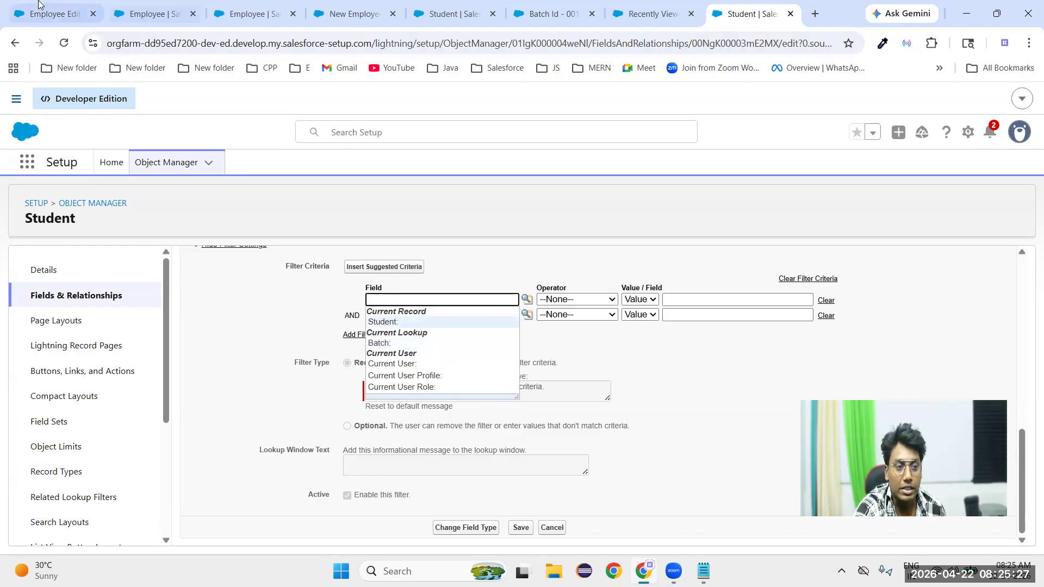
- Check the Team Lead suggestions on the New Employee form and discard the unsaved form
{"action": "left_click", "coordinate": [141, 19]}
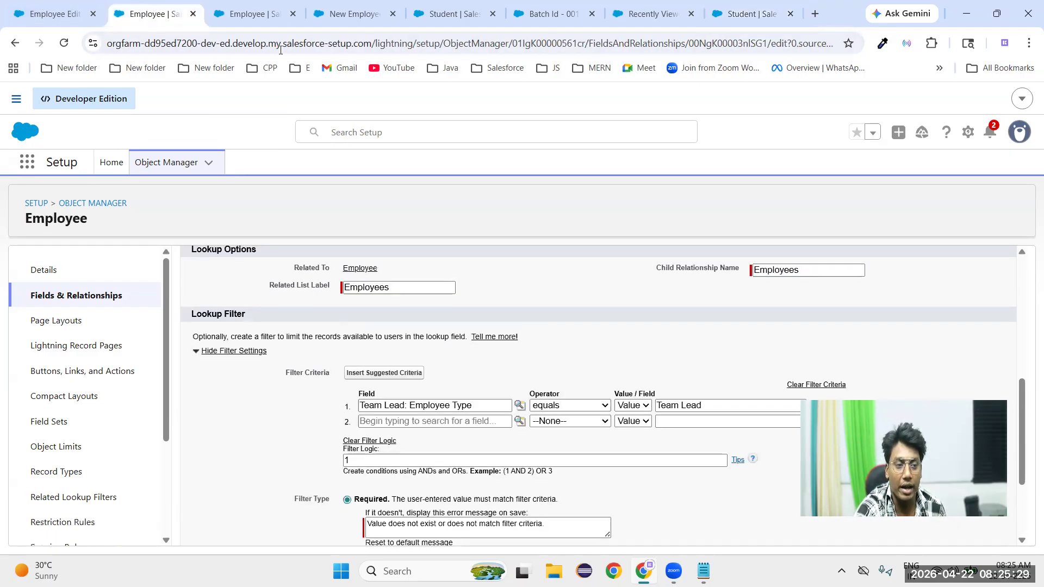
{"action": "left_click", "coordinate": [345, 21]}
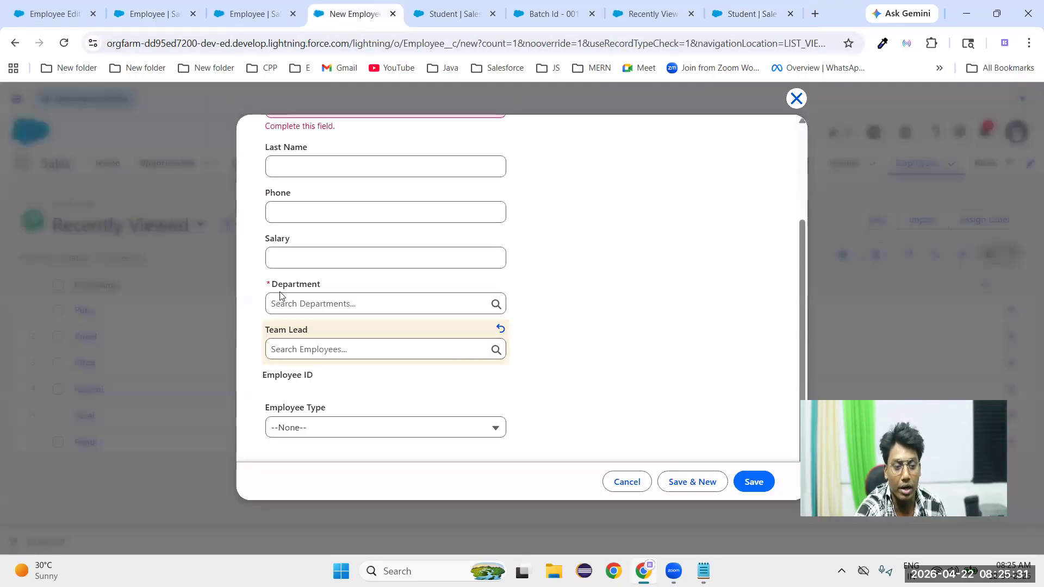
{"action": "left_click", "coordinate": [385, 355]}
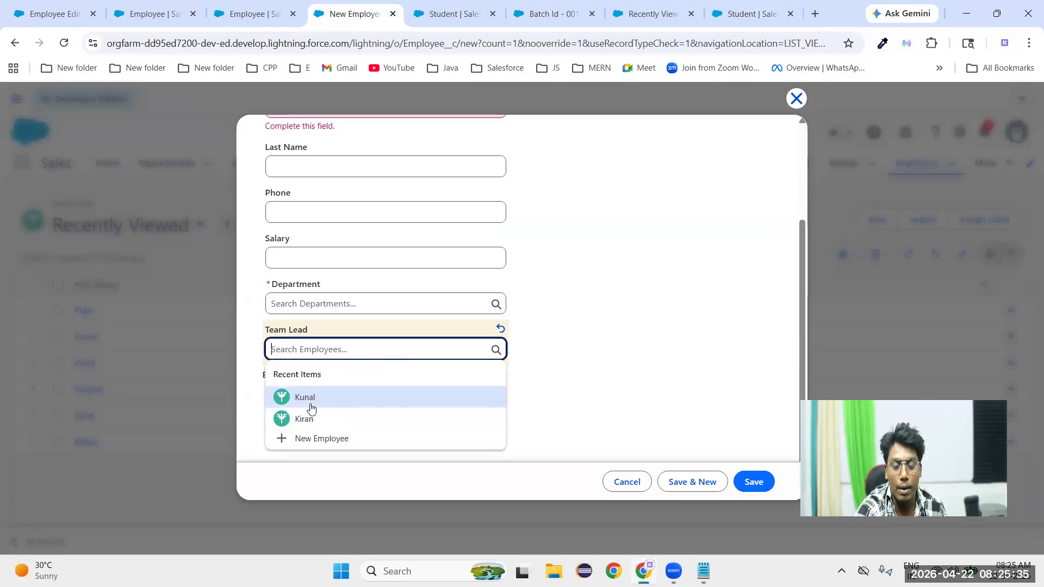
{"action": "left_click", "coordinate": [796, 99]}
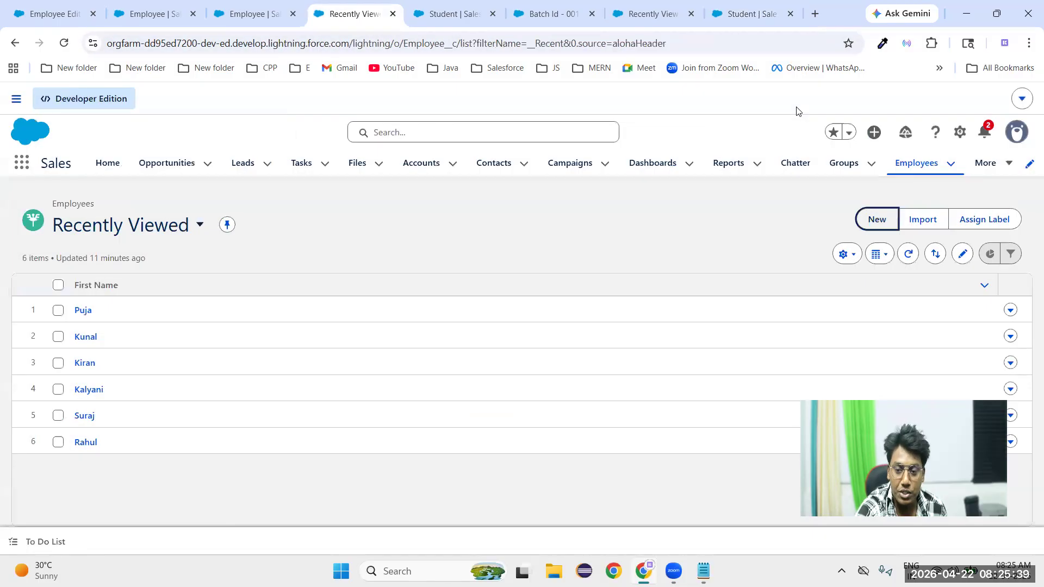
- Reload the Classic employee edit page, open its Team Lead lookup and run a search without a search term
{"action": "left_click", "coordinate": [52, 14]}
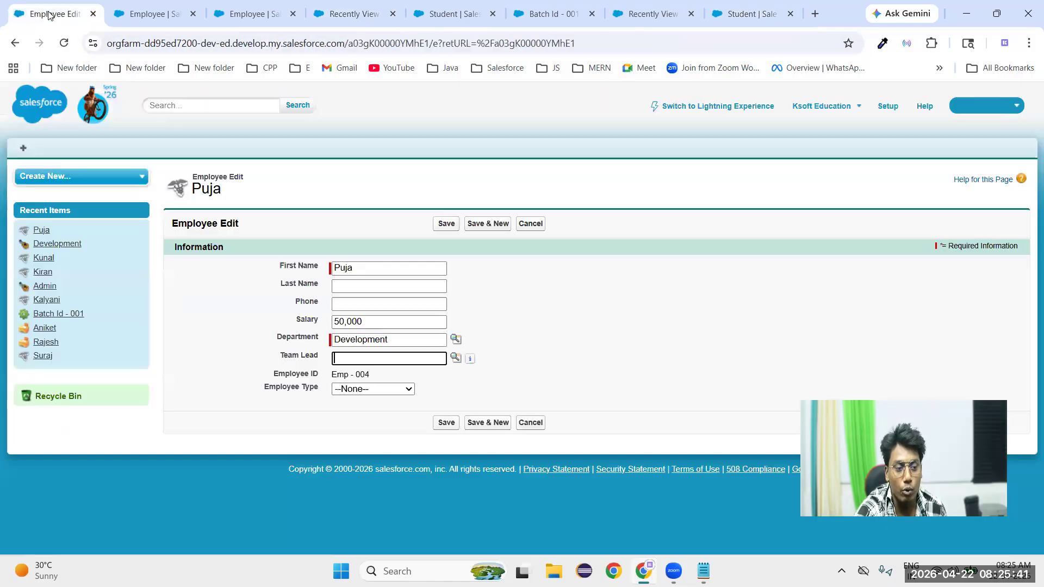
{"action": "left_click", "coordinate": [64, 43]}
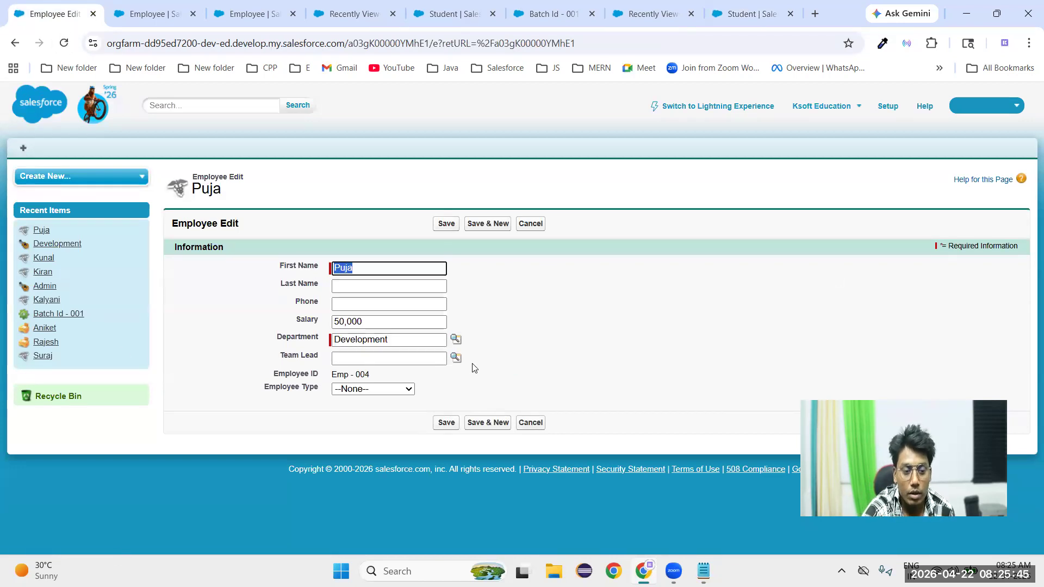
{"action": "left_click", "coordinate": [458, 364]}
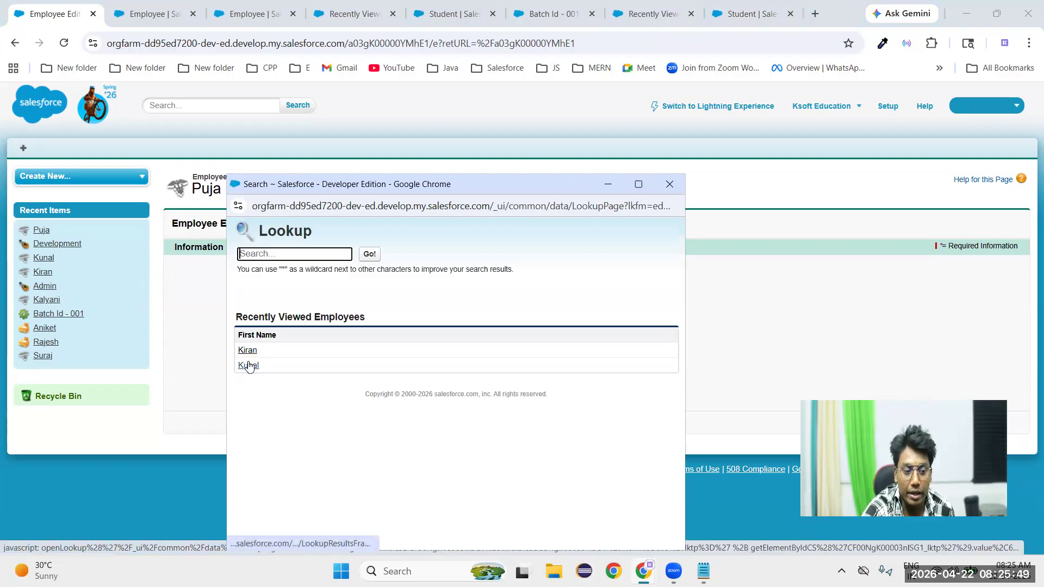
{"action": "left_click", "coordinate": [371, 257]}
{"action": "left_click", "coordinate": [372, 258]}
{"action": "left_click", "coordinate": [372, 257]}
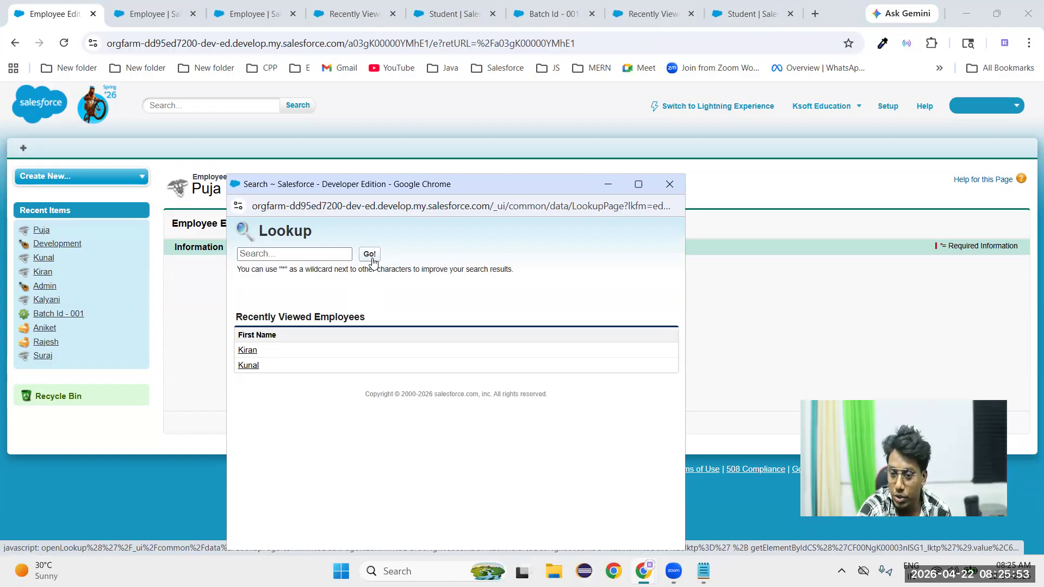
- Search the Team Lead lookup for the first name of the employee being edited, and repeat the search
{"action": "left_click", "coordinate": [276, 255]}
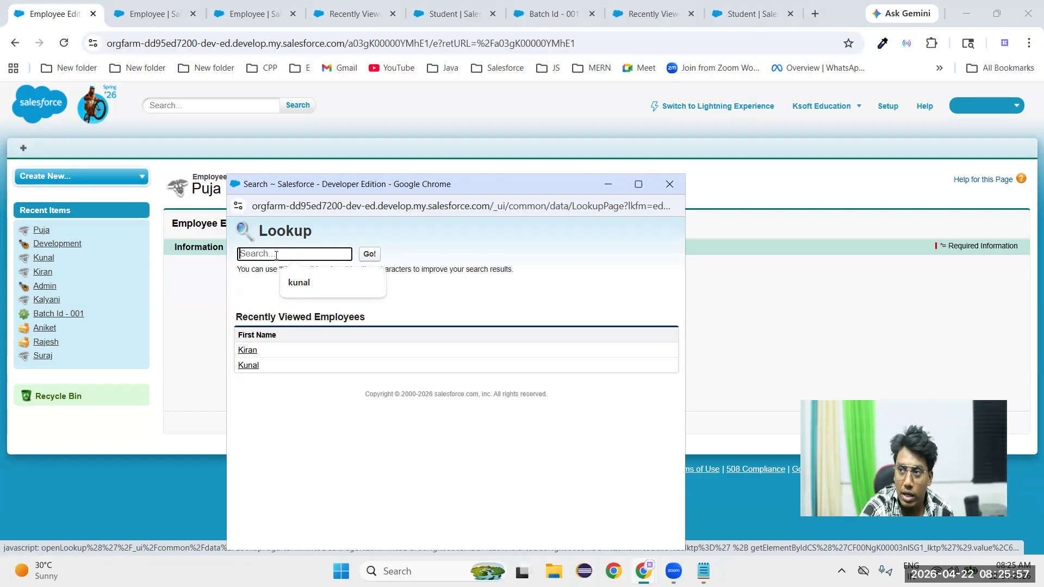
{"action": "type", "text": "puja"}
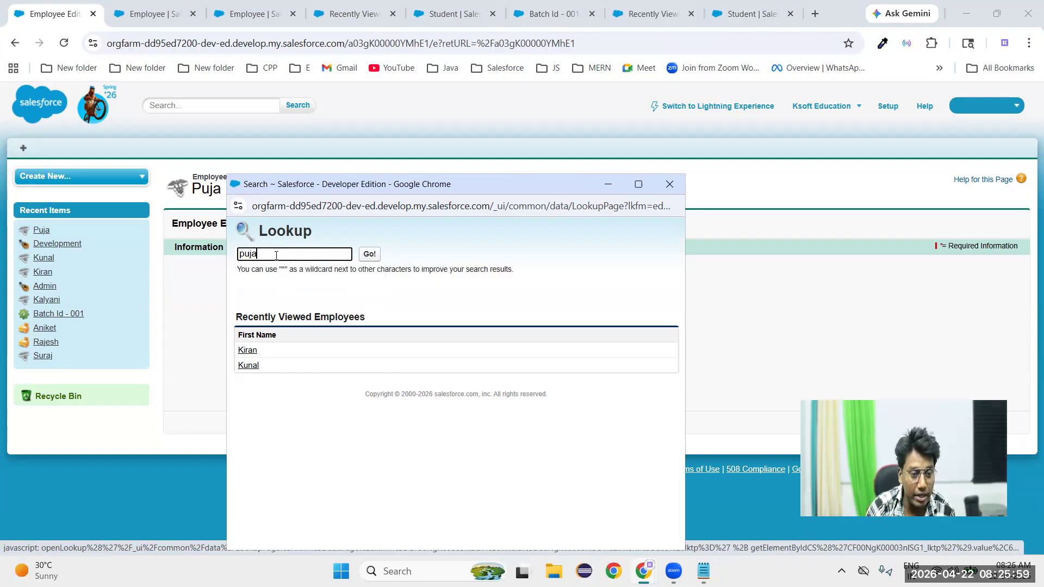
{"action": "left_click", "coordinate": [365, 255]}
{"action": "left_click", "coordinate": [280, 255]}
{"action": "key", "text": "BackSpace"}
{"action": "key", "text": "BackSpace"}
{"action": "type", "text": "puja"}
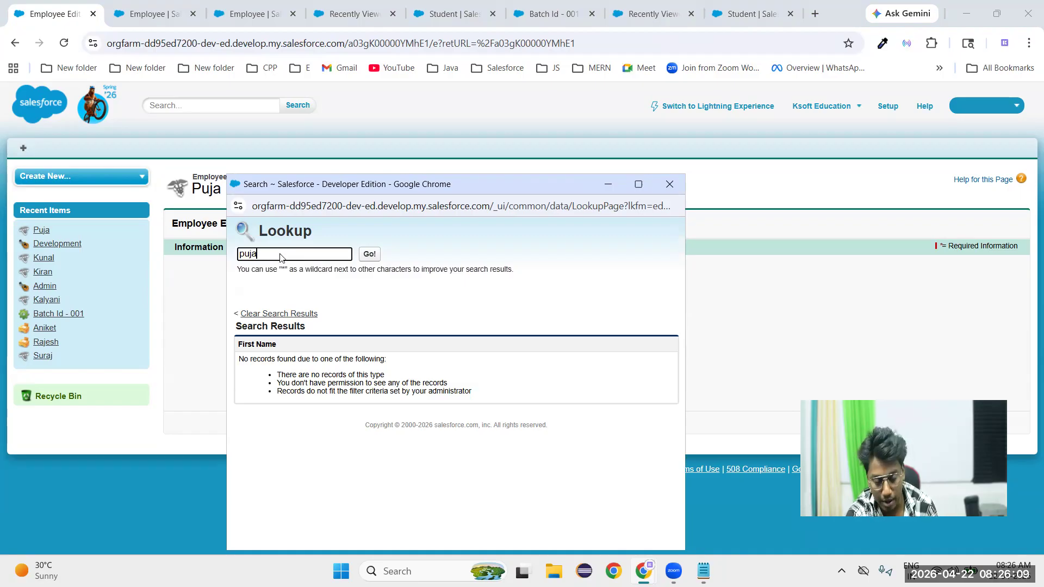
{"action": "left_click", "coordinate": [374, 260]}
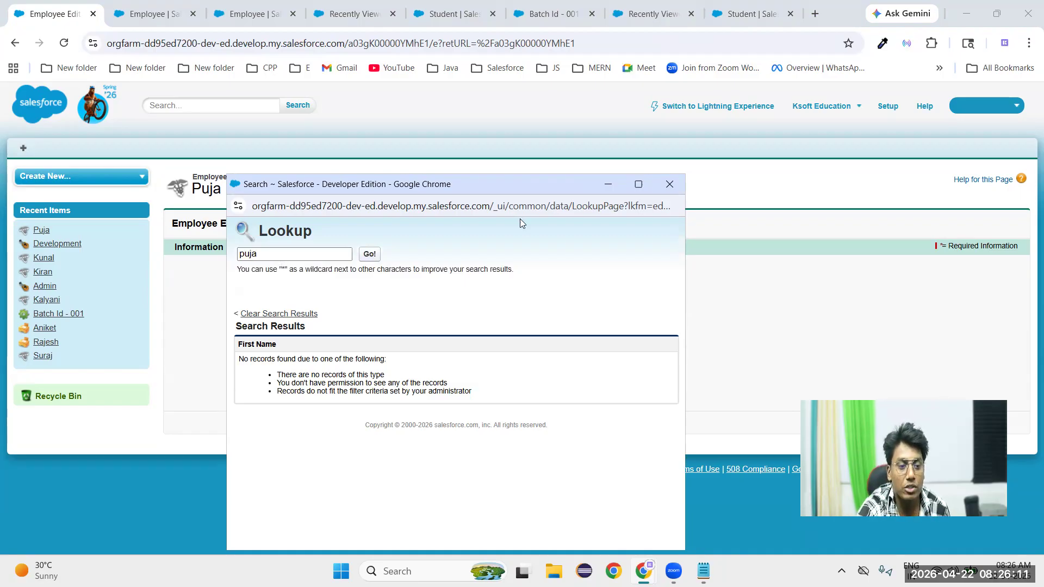
- Close the lookup, review the Team Lead filter criteria and the Employees list, and return to the employee edit page
{"action": "left_click", "coordinate": [670, 184]}
{"action": "left_click", "coordinate": [397, 360]}
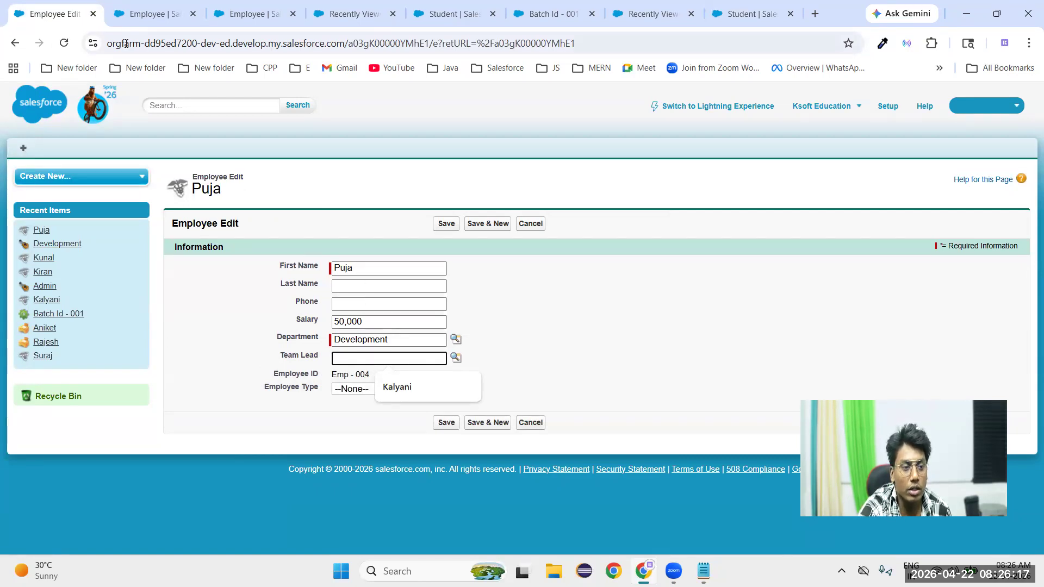
{"action": "left_click", "coordinate": [163, 19]}
{"action": "left_click", "coordinate": [243, 15]}
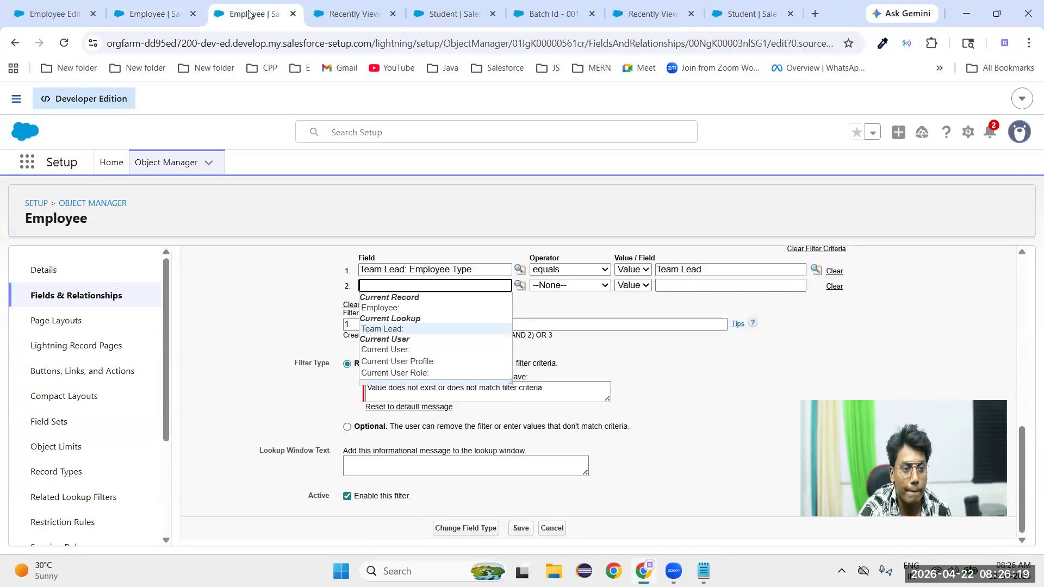
{"action": "left_click", "coordinate": [334, 22]}
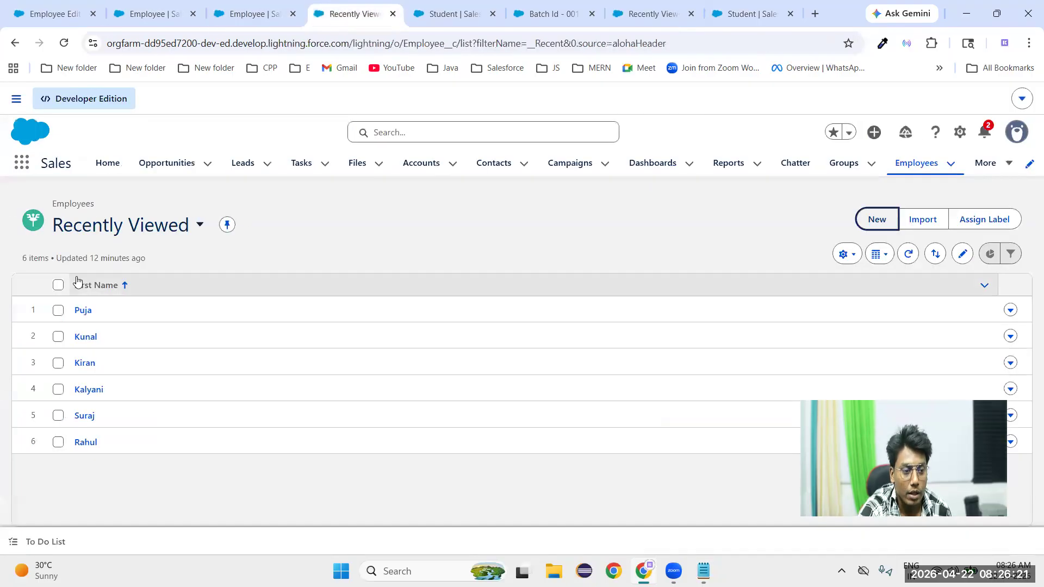
{"action": "left_click", "coordinate": [54, 14]}
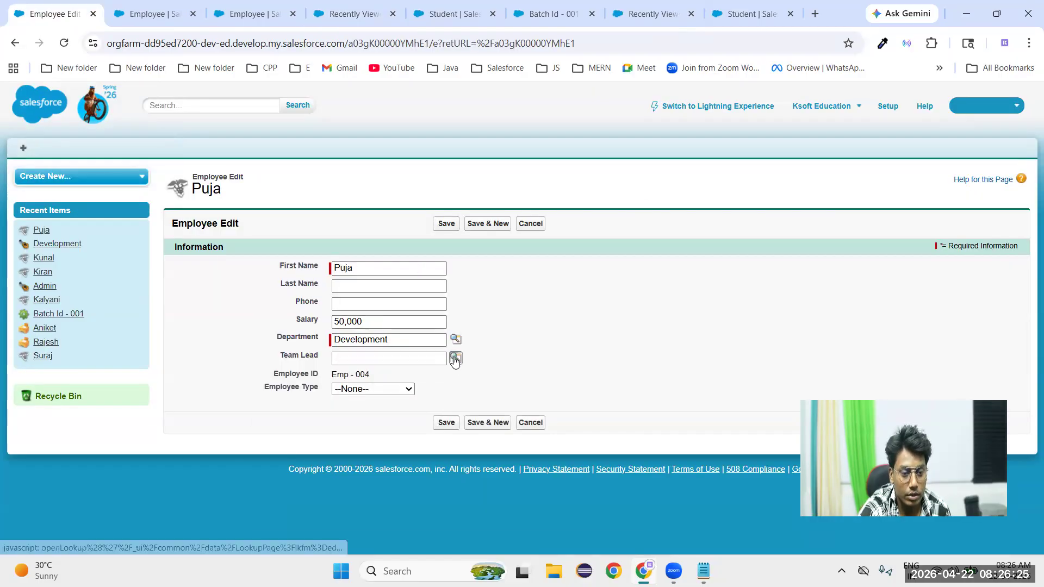
- Reopen the Team Lead lookup and search for a different employee's first name, running the search twice
{"action": "left_click", "coordinate": [456, 358]}
{"action": "left_click", "coordinate": [277, 259]}
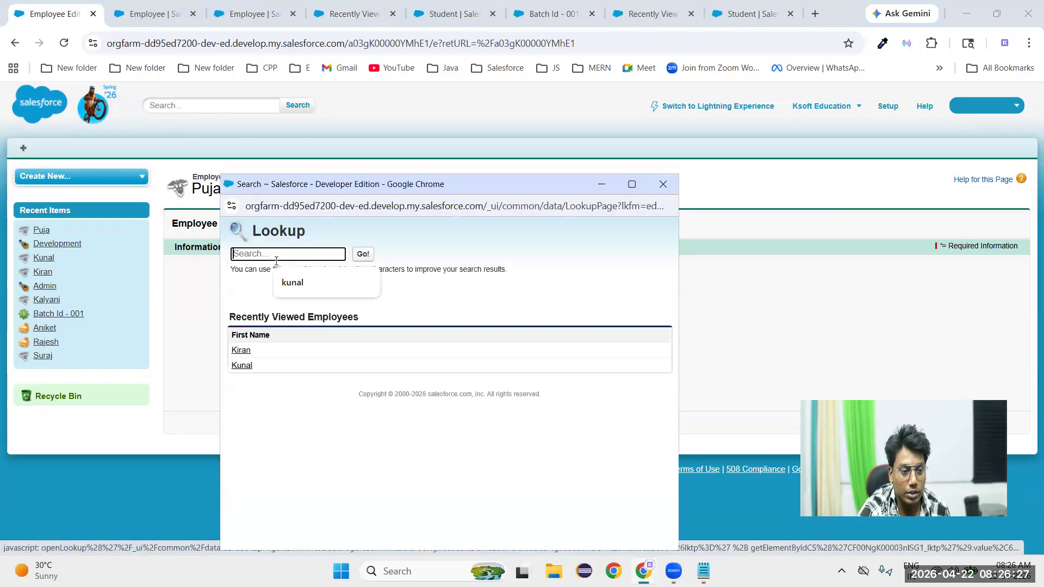
{"action": "type", "text": "suraj"}
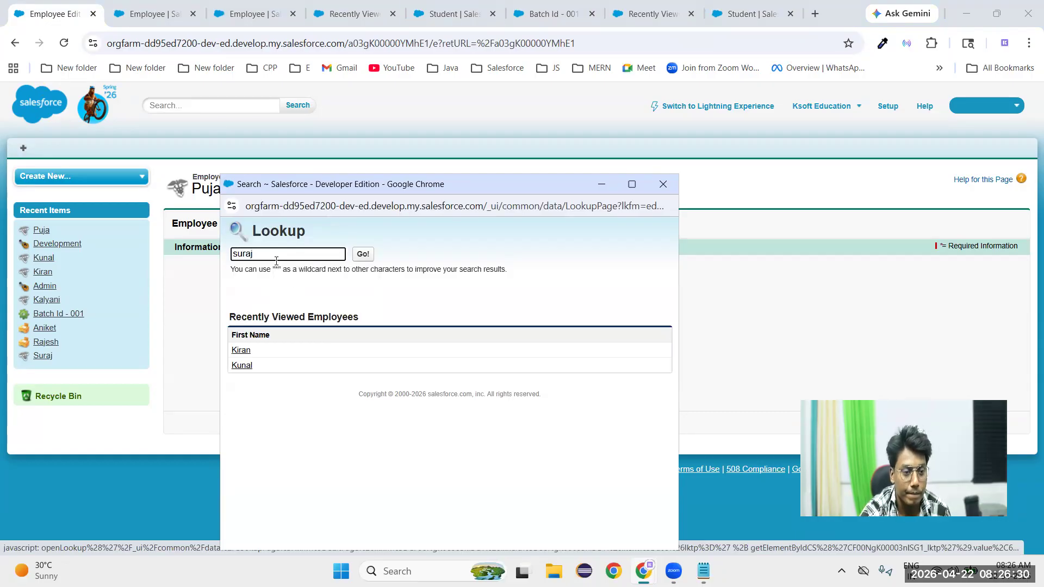
{"action": "left_click", "coordinate": [363, 254]}
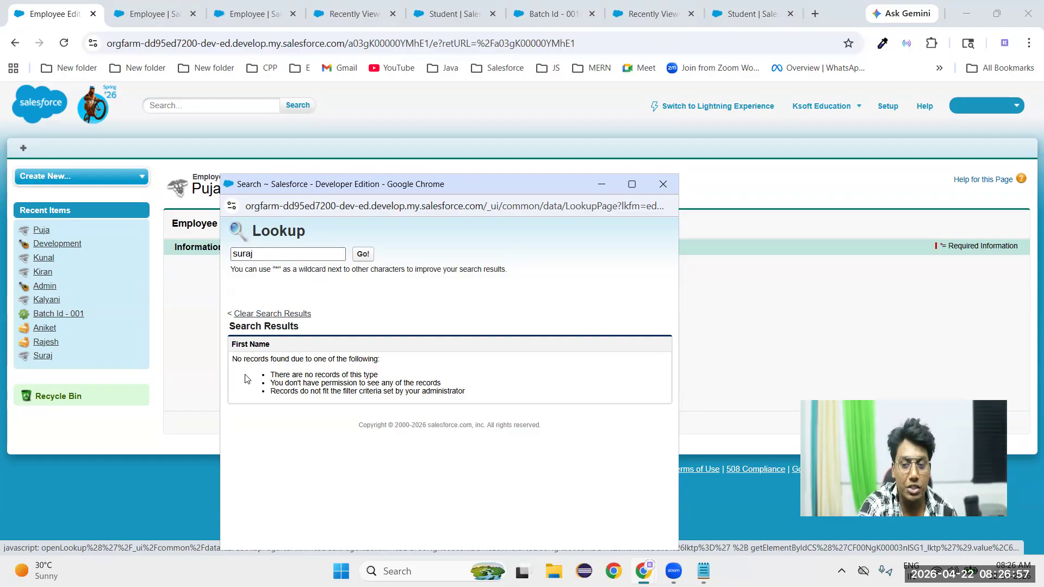
{"action": "double_click", "coordinate": [245, 254]}
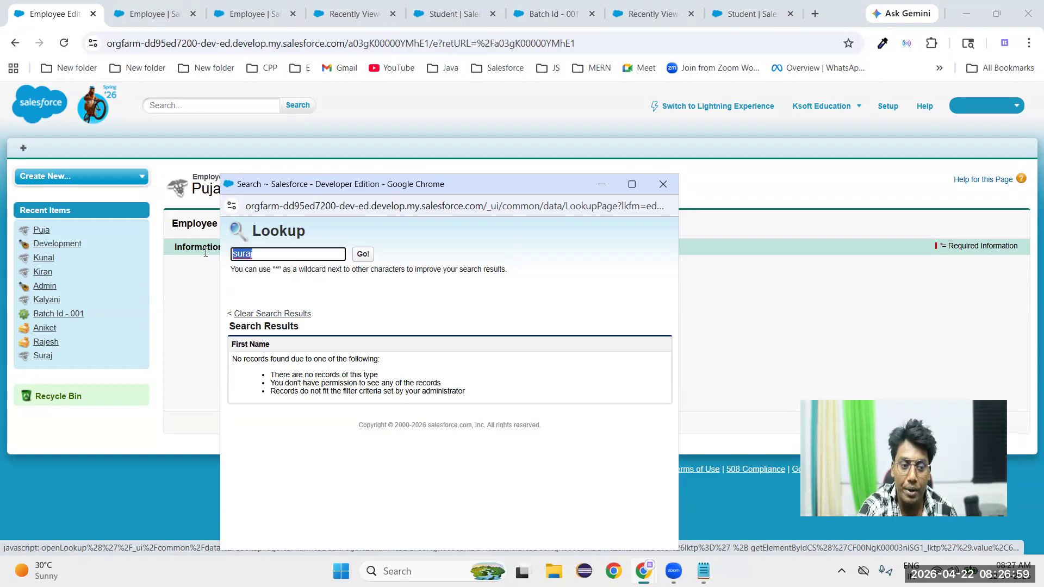
{"action": "left_click", "coordinate": [441, 312]}
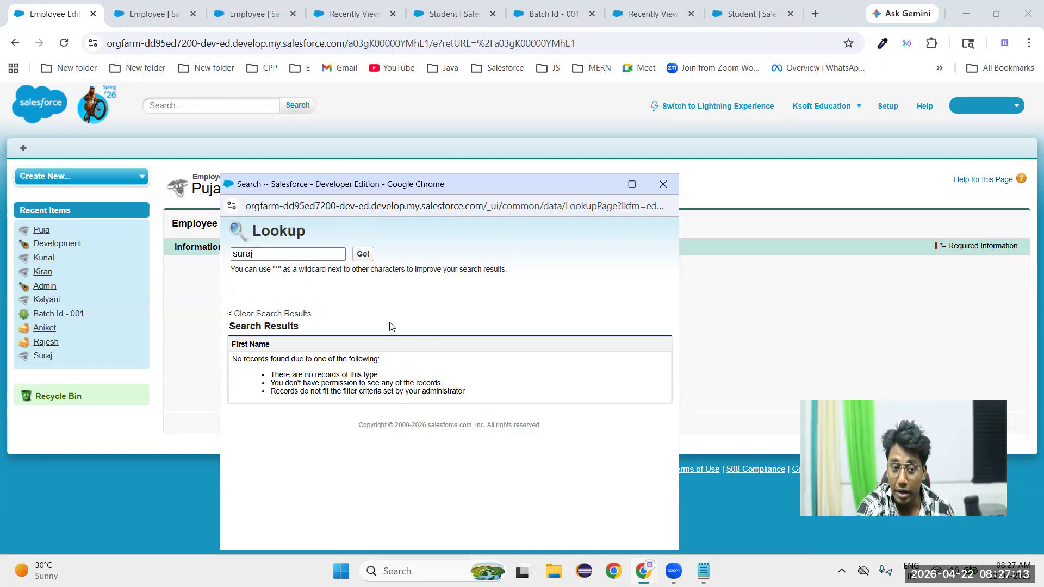
{"action": "left_click", "coordinate": [363, 256]}
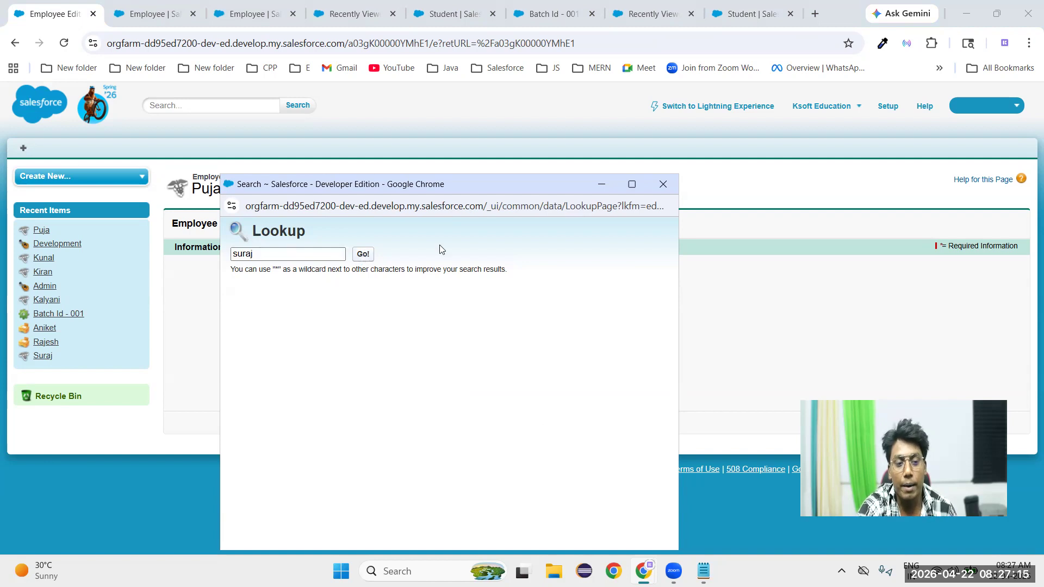
- Switch to the ksoftleadform.html notes in Notepad and write the heading "Lookup filter" below the relationship types list
{"action": "left_click", "coordinate": [601, 184]}
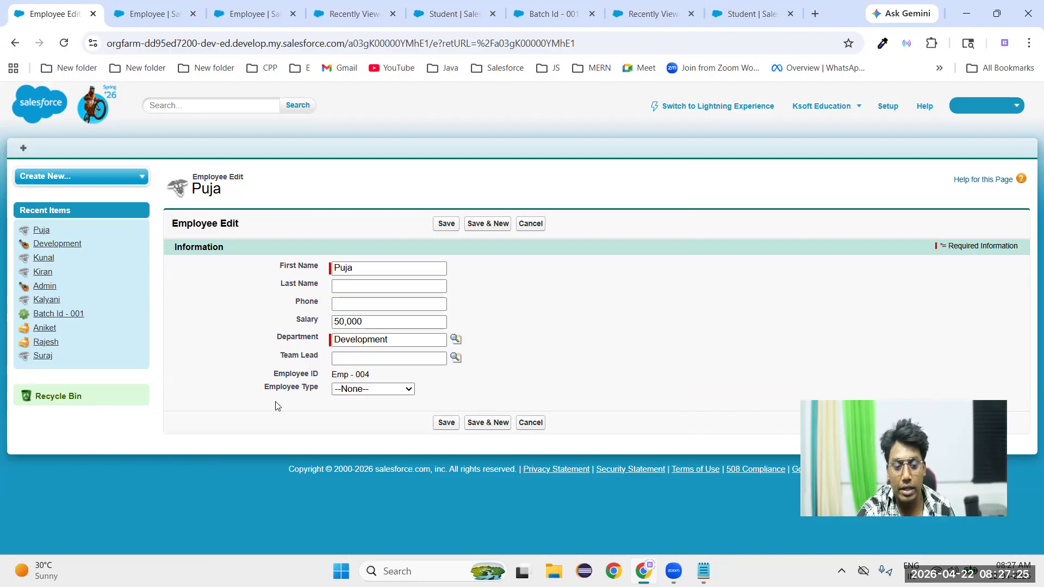
{"action": "key", "text": "alt+Tab"}
{"action": "scroll", "coordinate": [426, 379], "scroll_direction": "down", "scroll_amount": 3}
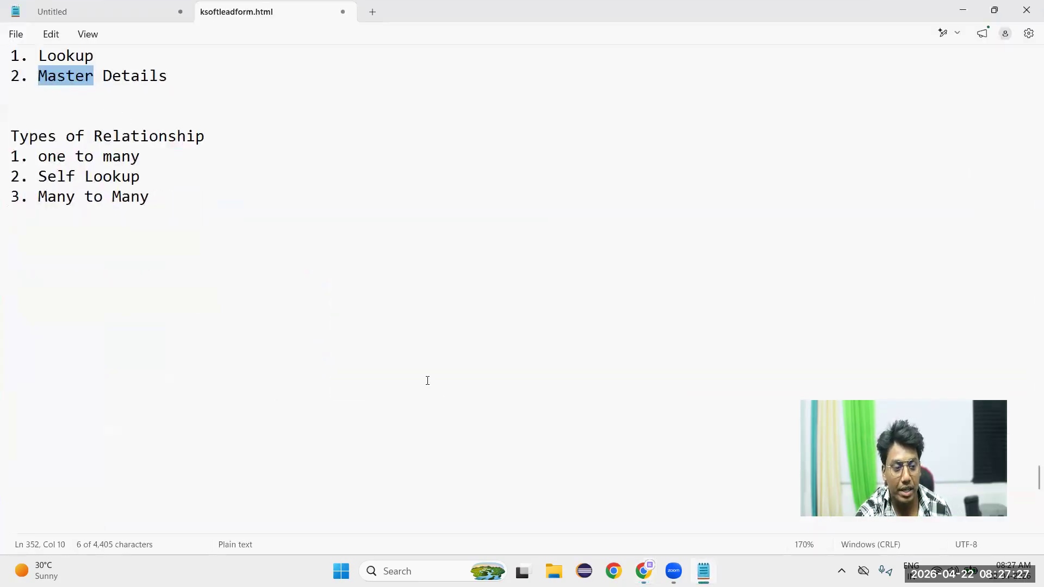
{"action": "scroll", "coordinate": [99, 323], "scroll_direction": "up", "scroll_amount": 3}
{"action": "left_click", "coordinate": [99, 323]}
{"action": "left_click", "coordinate": [77, 361]}
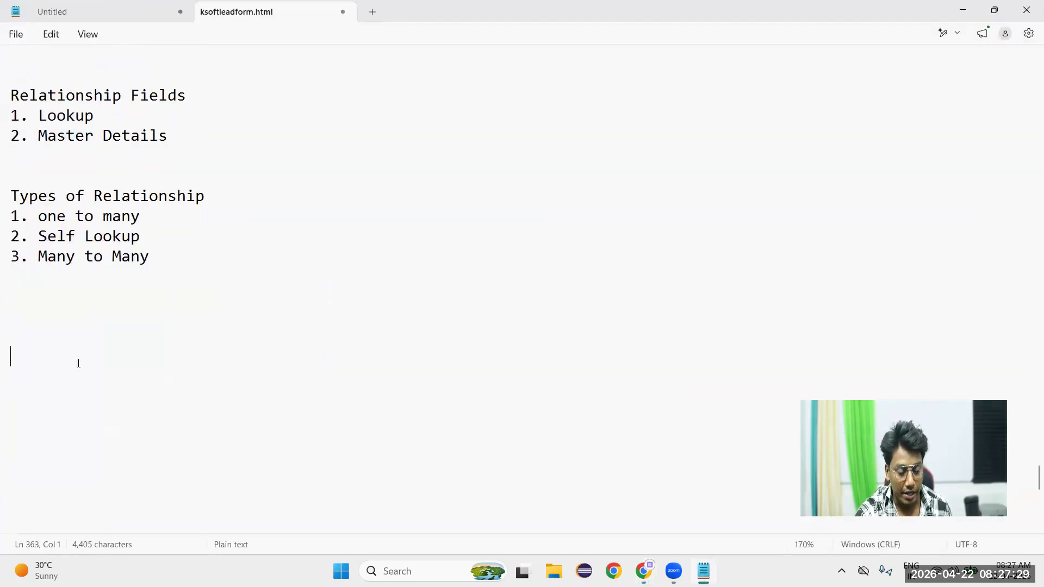
{"action": "type", "text": "Looku"}
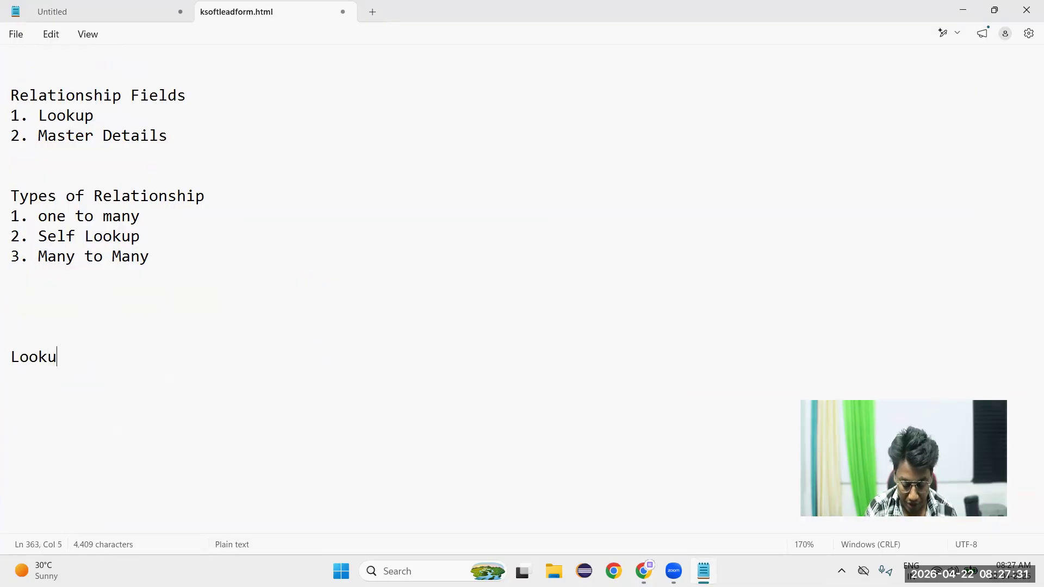
{"action": "type", "text": "p filter"}
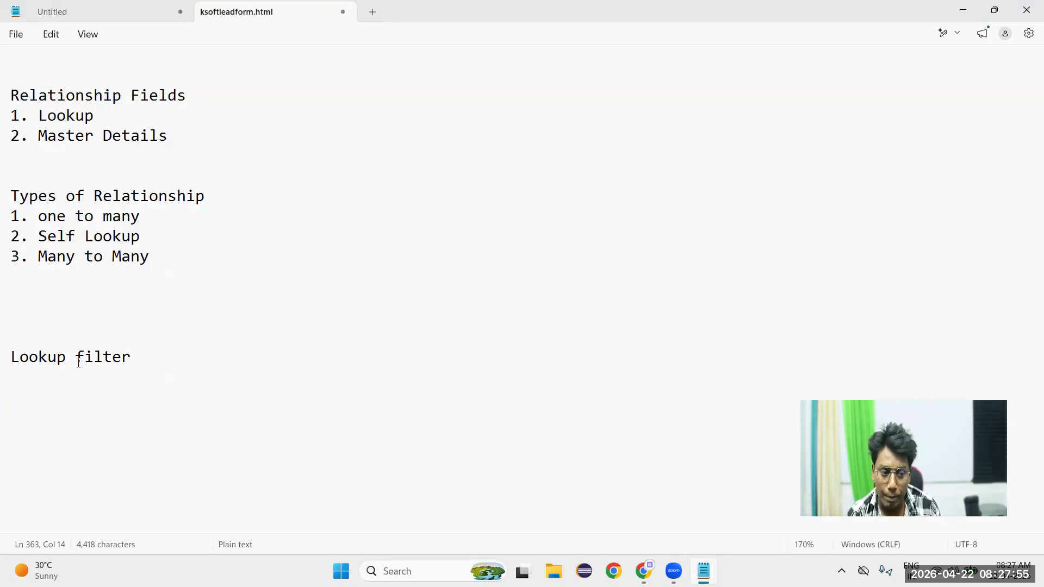
- Extend the "Lookup filter" heading with the description "- data (parent records)"
{"action": "type", "text": "- "}
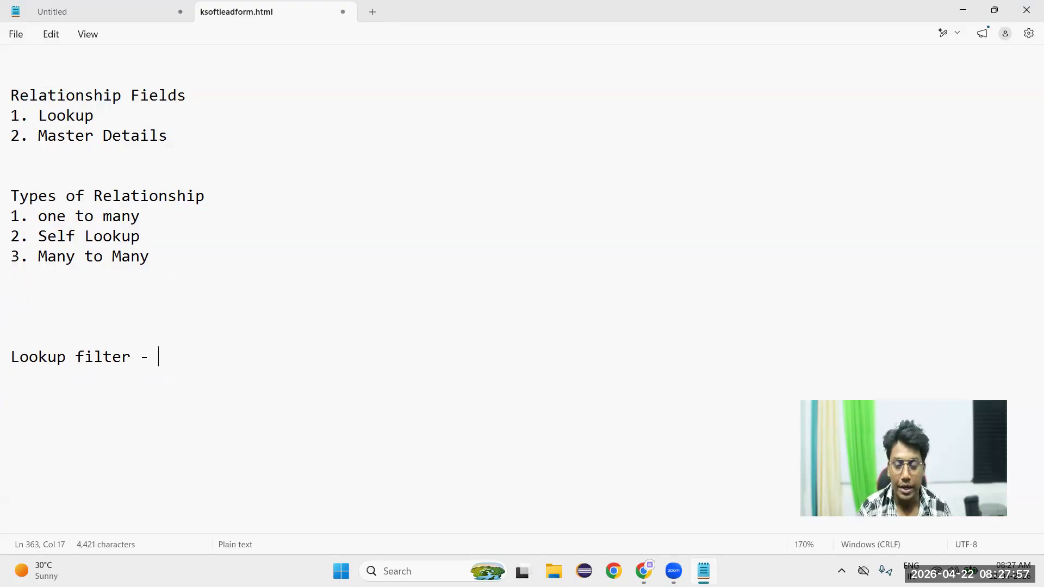
{"action": "type", "text": "data "}
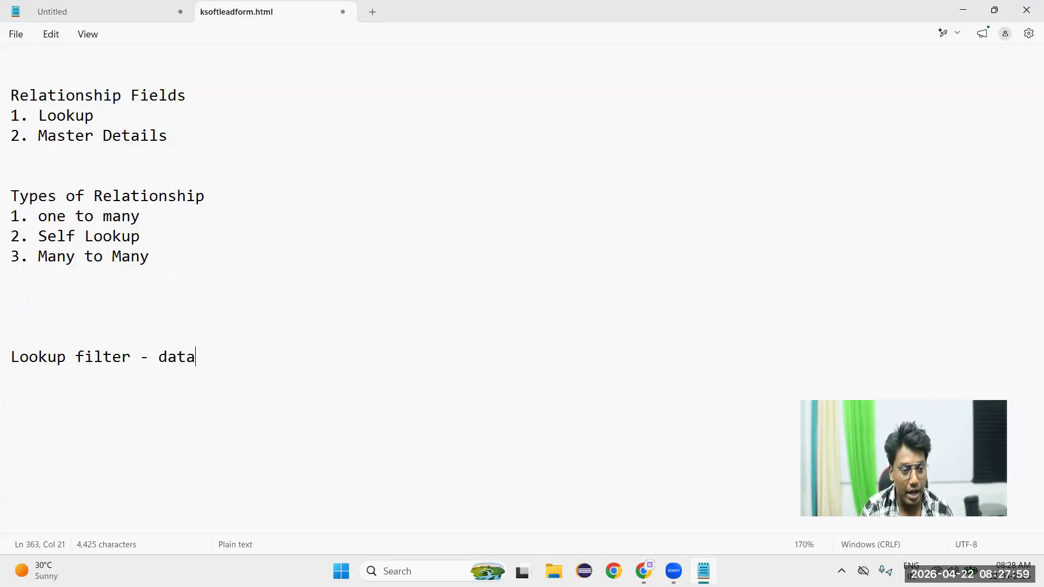
{"action": "type", "text": "(pa"}
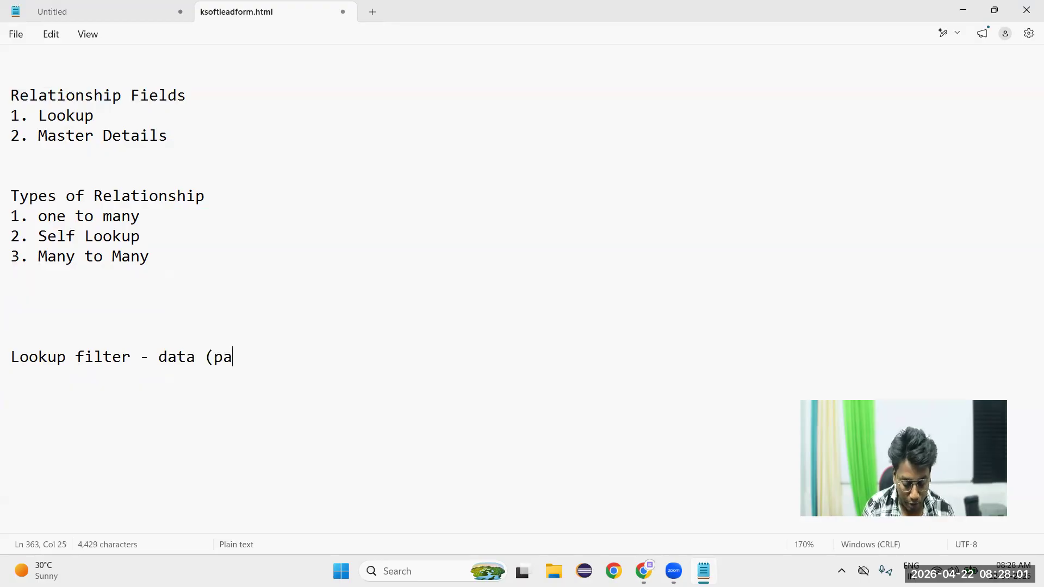
{"action": "type", "text": "rent rec"}
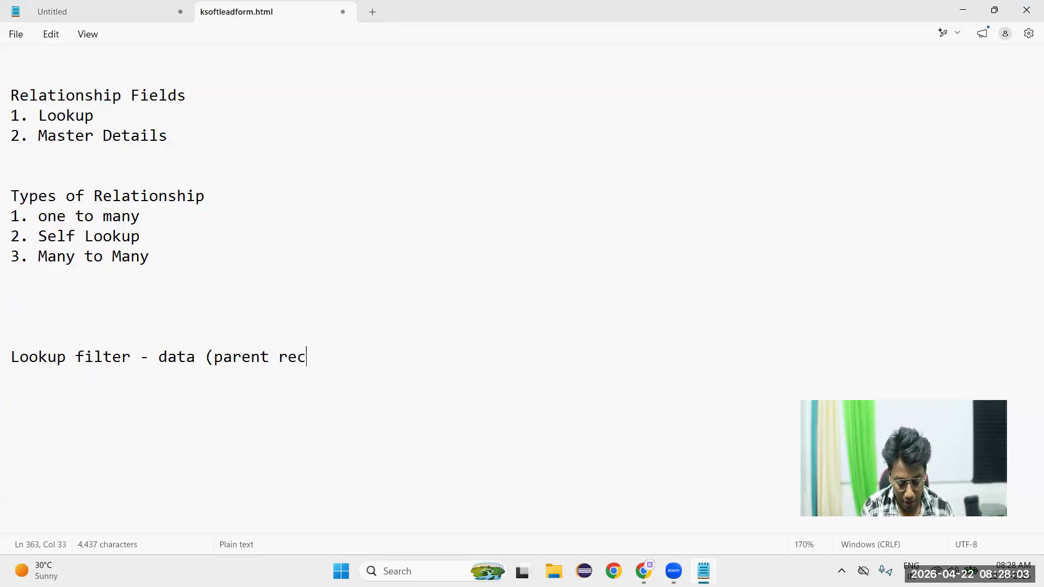
{"action": "type", "text": "ords)"}
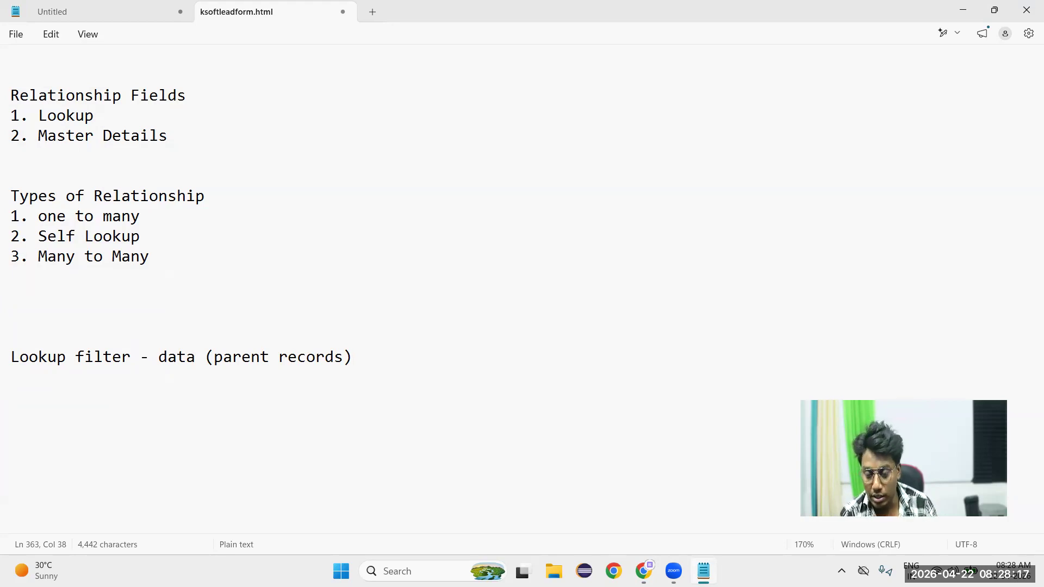
- Below the Lookup filter heading, add a "student" line and, after a blank line, "batch - batch Records"
{"action": "scroll", "coordinate": [61, 341], "scroll_direction": "down", "scroll_amount": 3}
{"action": "left_click", "coordinate": [34, 256]}
{"action": "type", "text": "stu"}
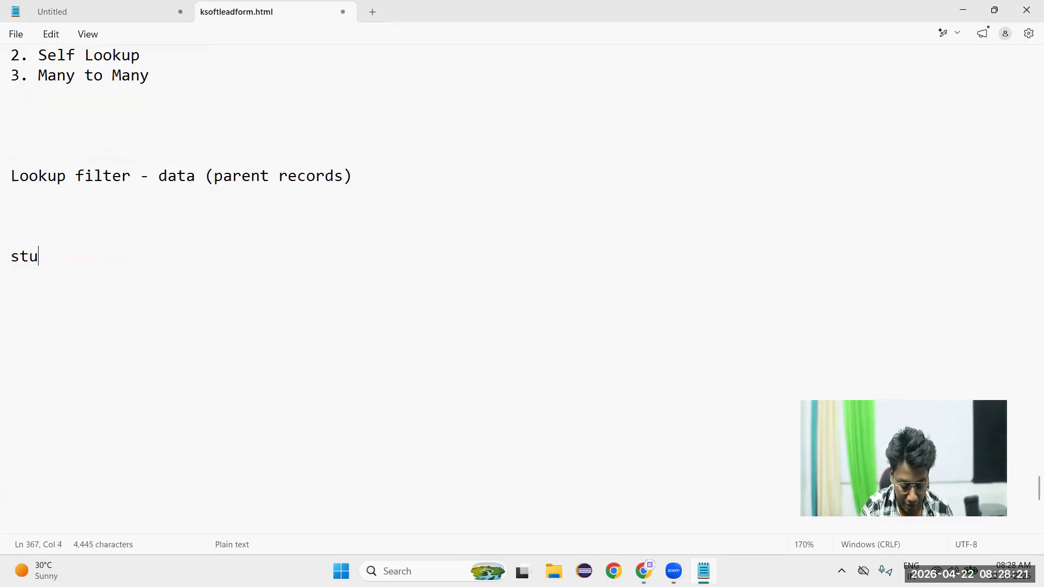
{"action": "type", "text": "dent"}
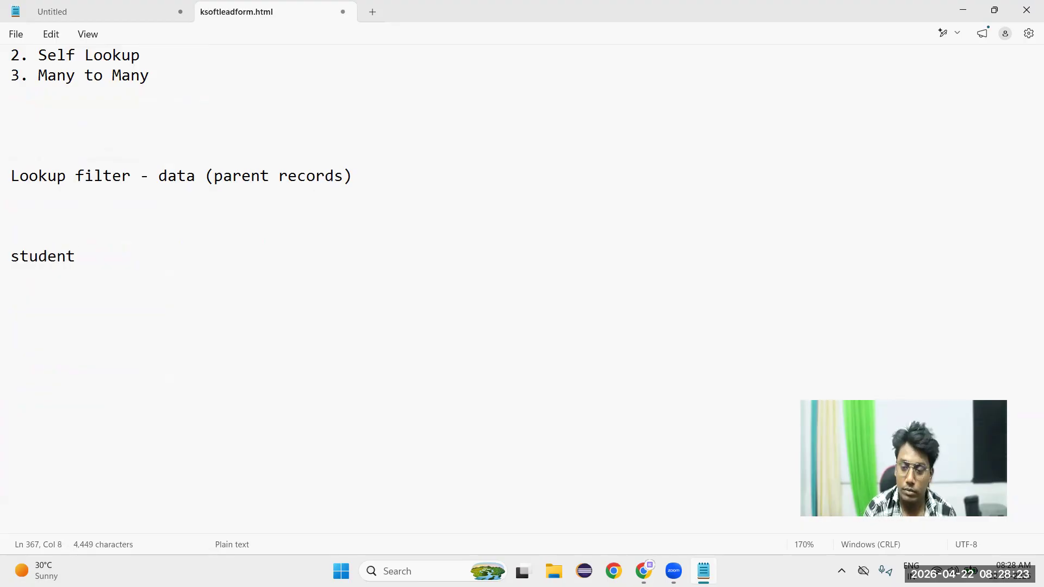
{"action": "key", "text": "Return"}
{"action": "key", "text": "Return"}
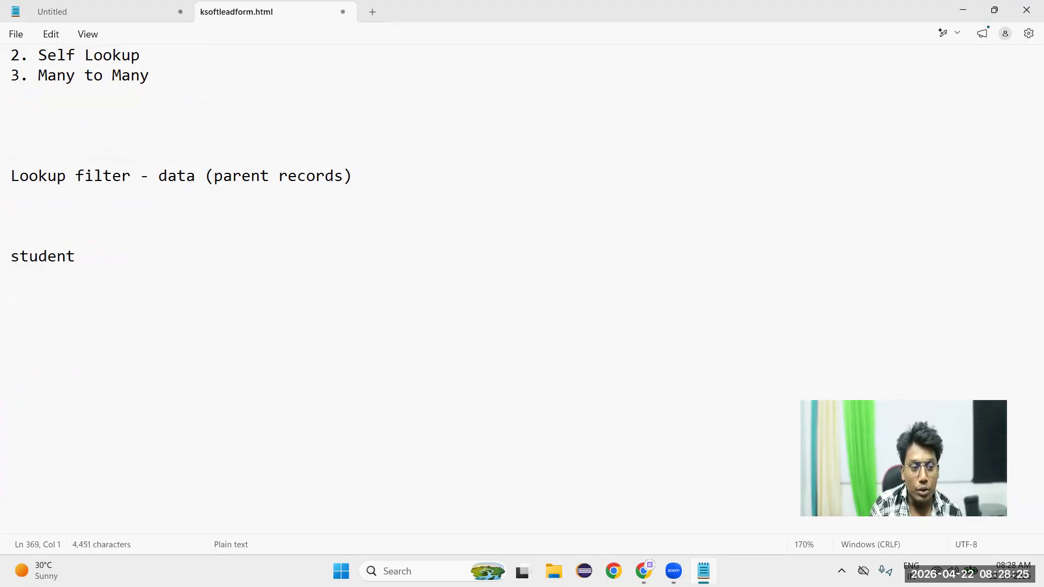
{"action": "type", "text": "batch "}
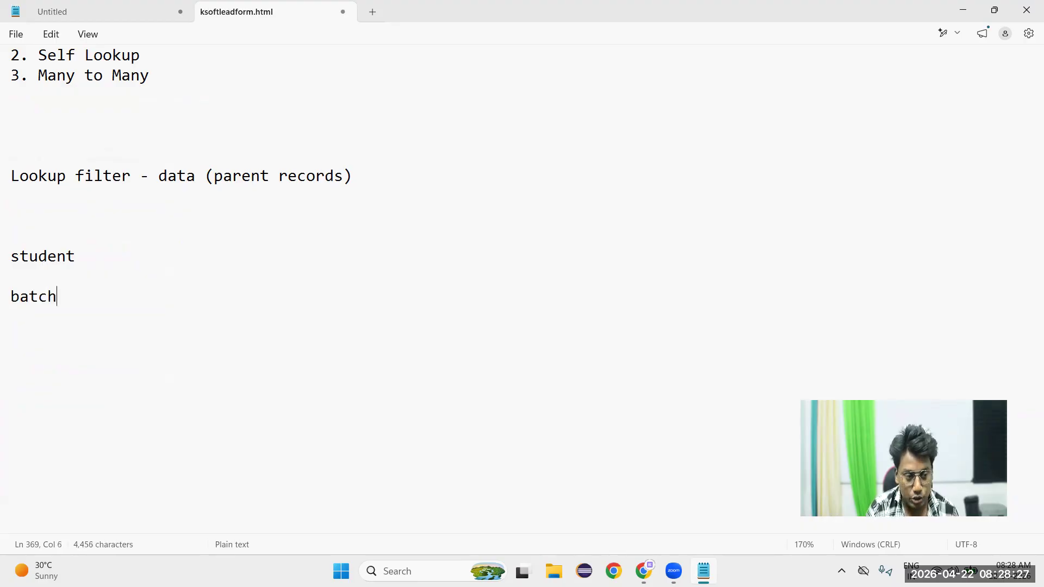
{"action": "type", "text": "-     batch Records"}
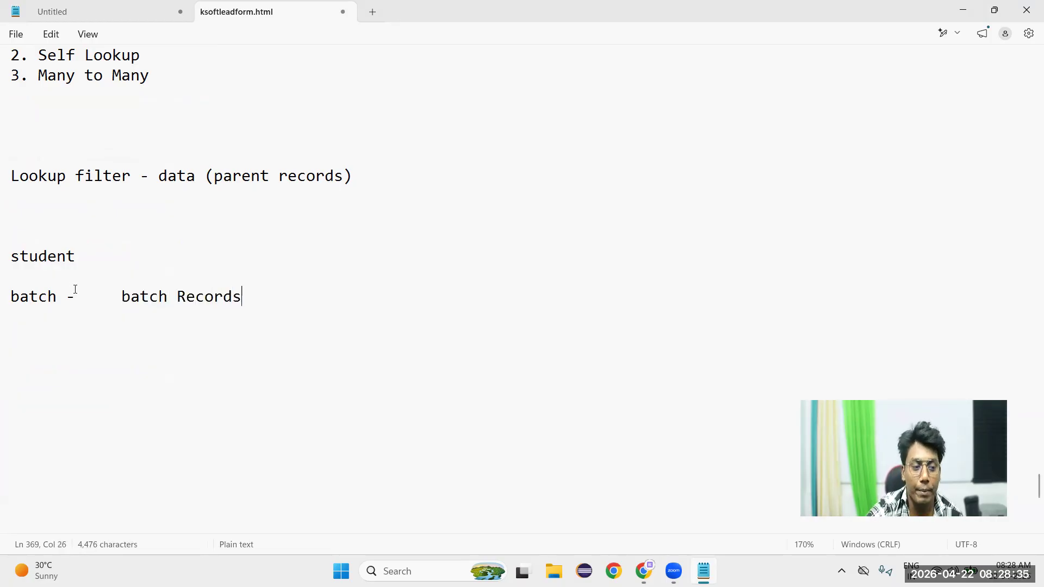
{"action": "left_click_drag", "start_coordinate": [57, 300], "coordinate": [11, 300]}
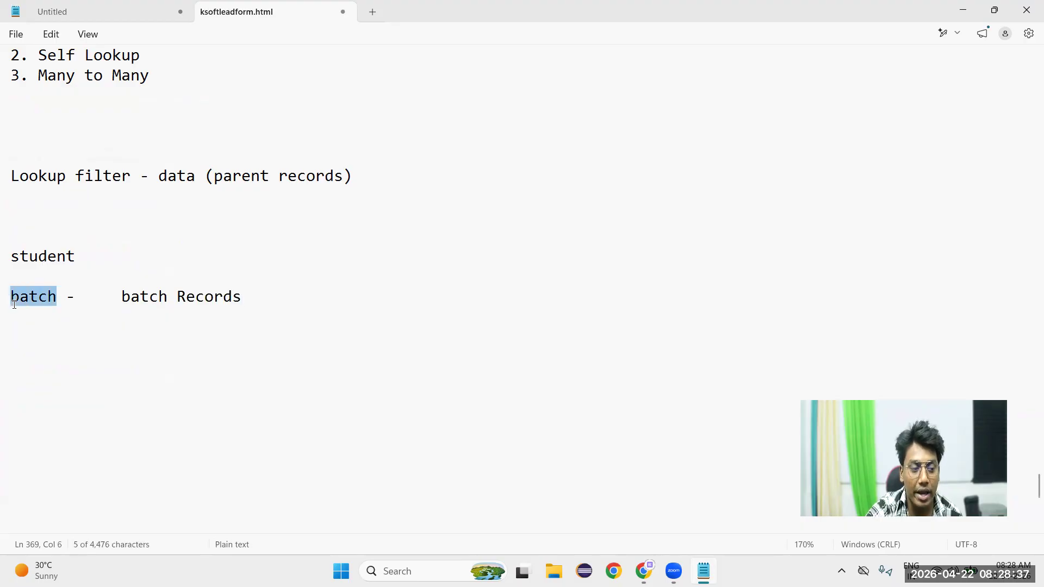
{"action": "left_click", "coordinate": [12, 301]}
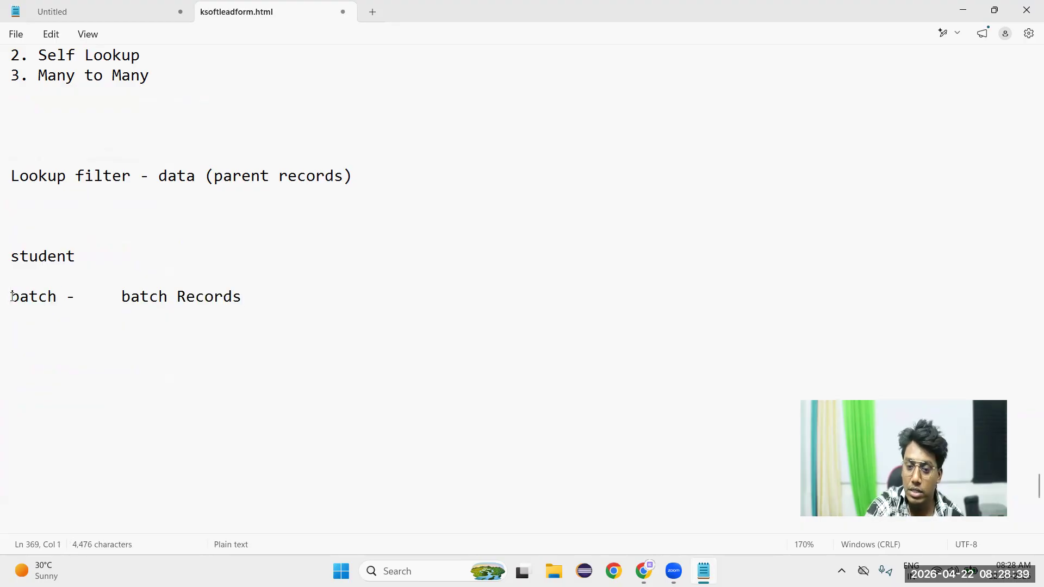
{"action": "triple_click", "coordinate": [38, 305]}
{"action": "left_click", "coordinate": [38, 303]}
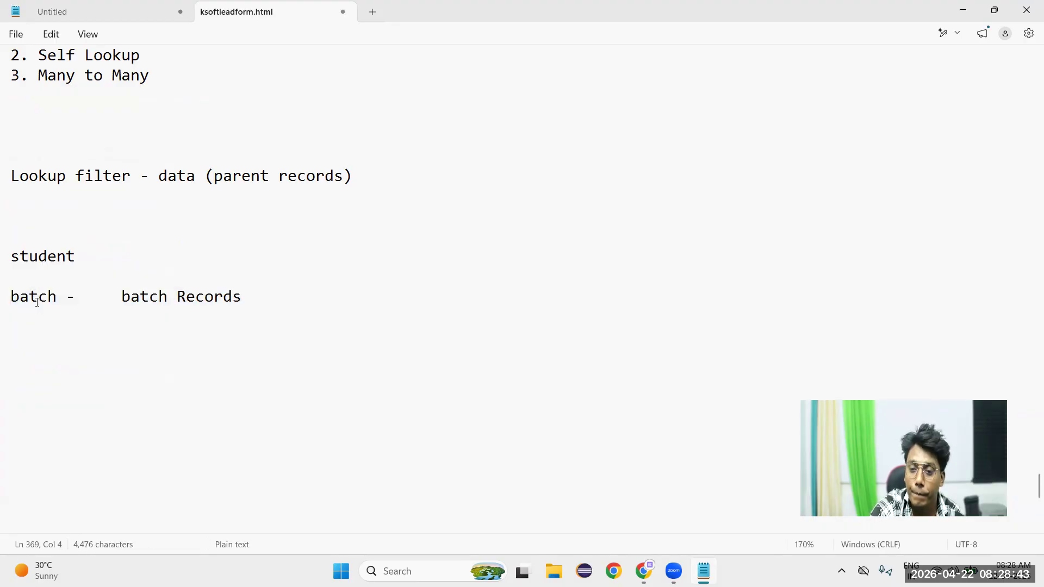
{"action": "double_click", "coordinate": [39, 296]}
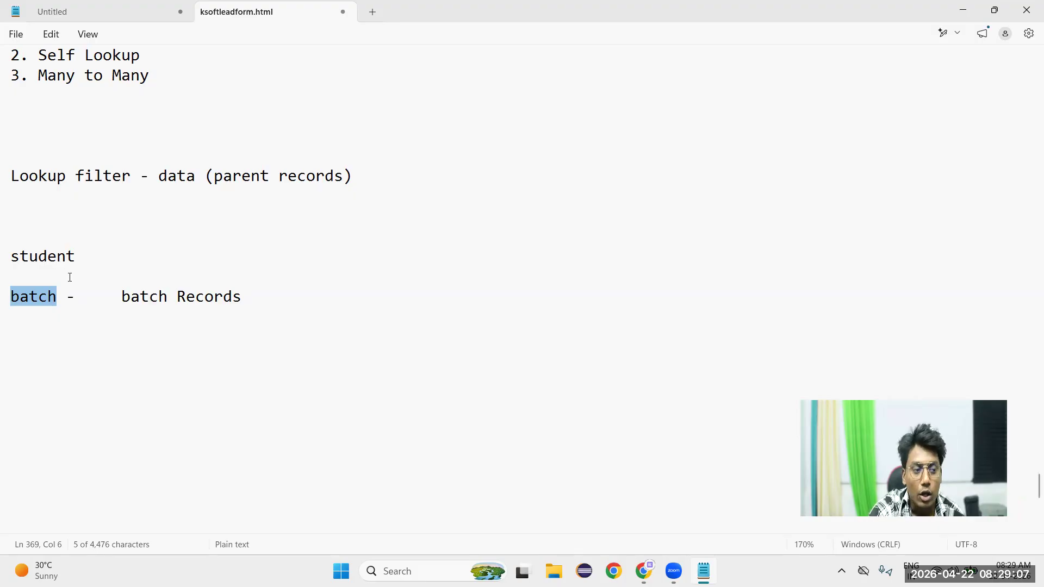
{"action": "double_click", "coordinate": [43, 258]}
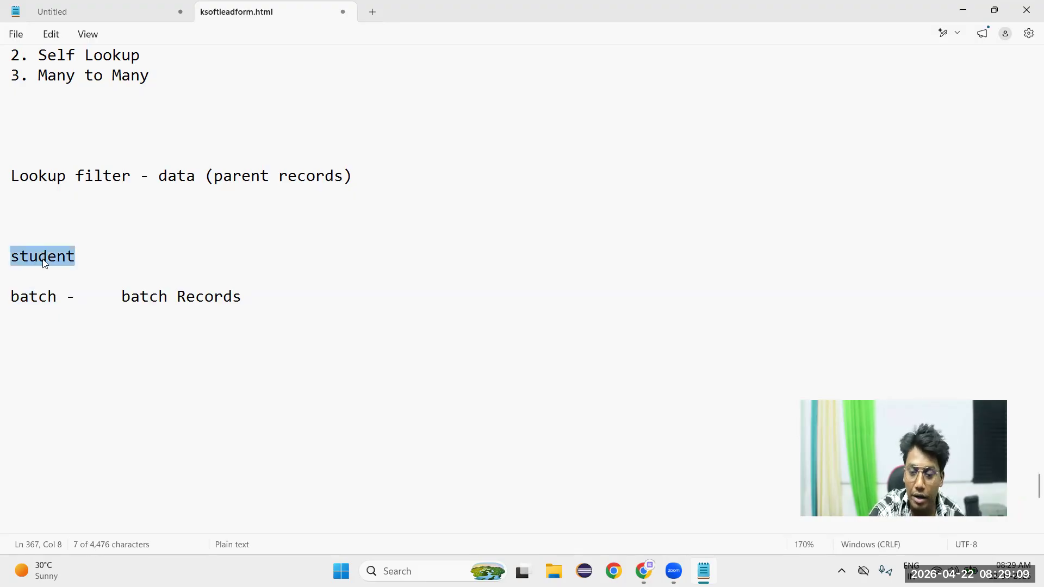
{"action": "double_click", "coordinate": [30, 297]}
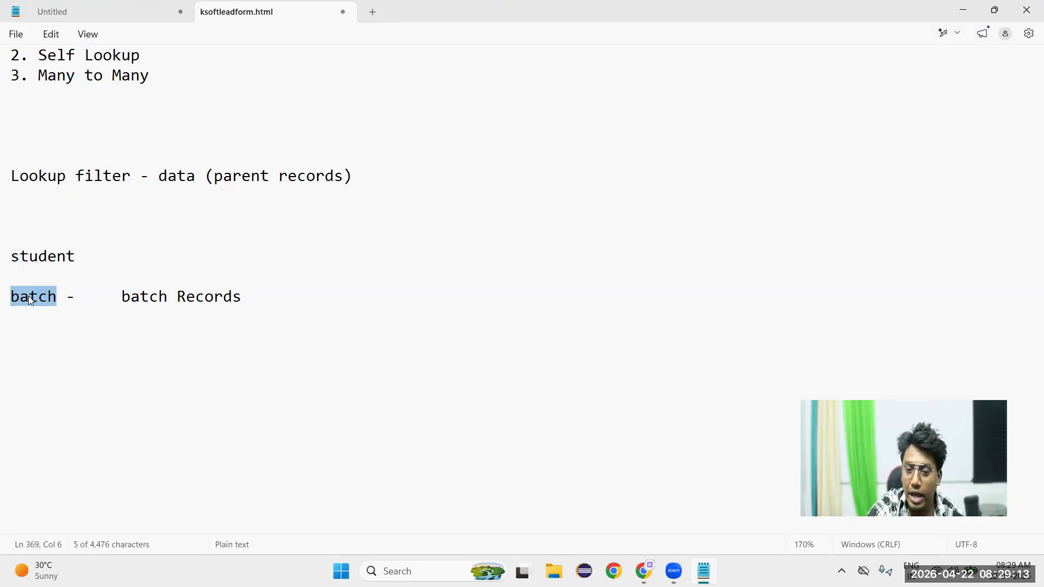
{"action": "double_click", "coordinate": [194, 296]}
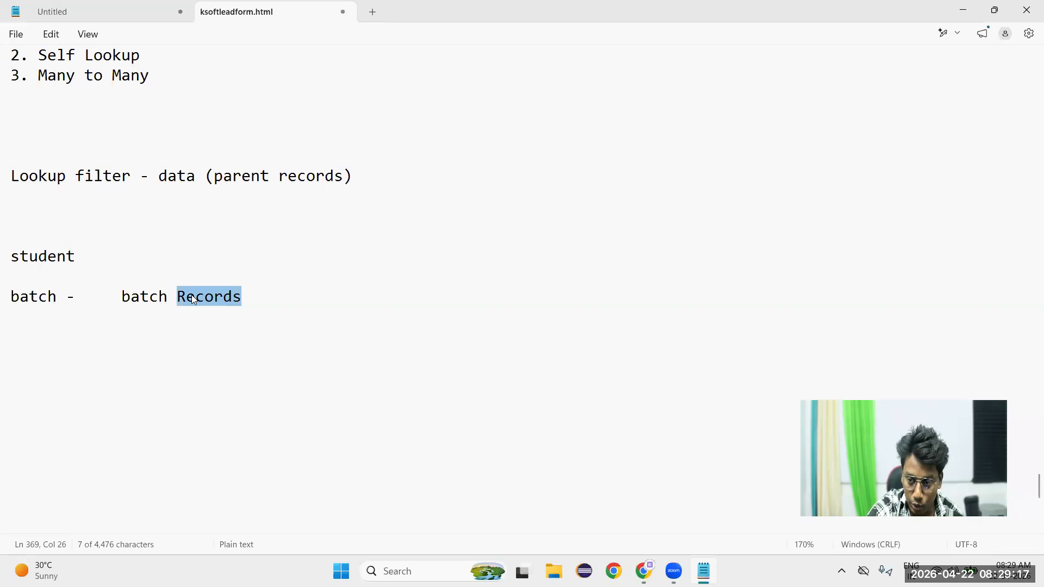
{"action": "left_click_drag", "start_coordinate": [120, 296], "coordinate": [256, 296]}
- Append the filter condition "isActive = true" to the end of the batch Records line
{"action": "left_click", "coordinate": [256, 295]}
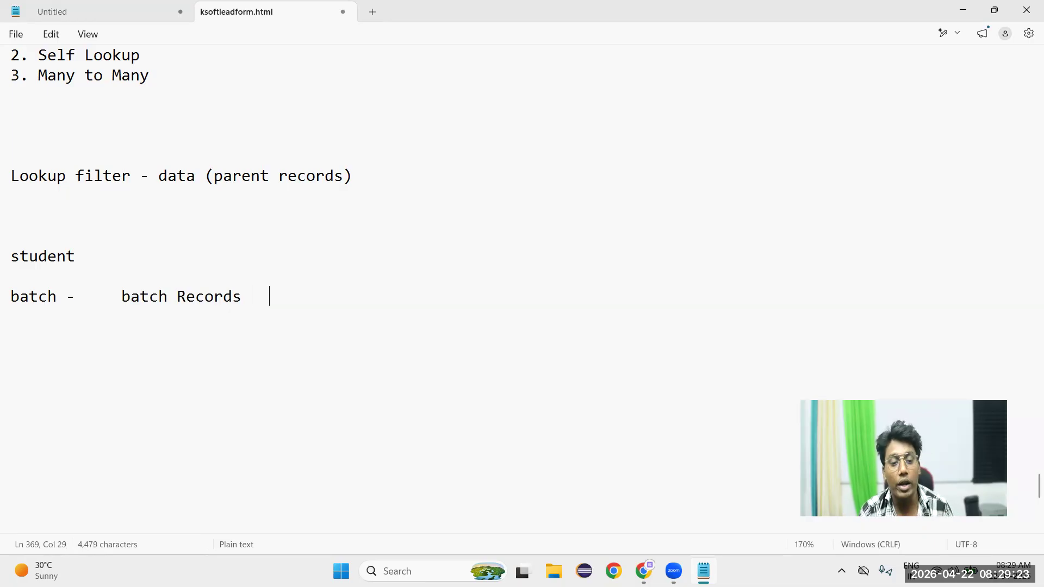
{"action": "type", "text": "isActive"}
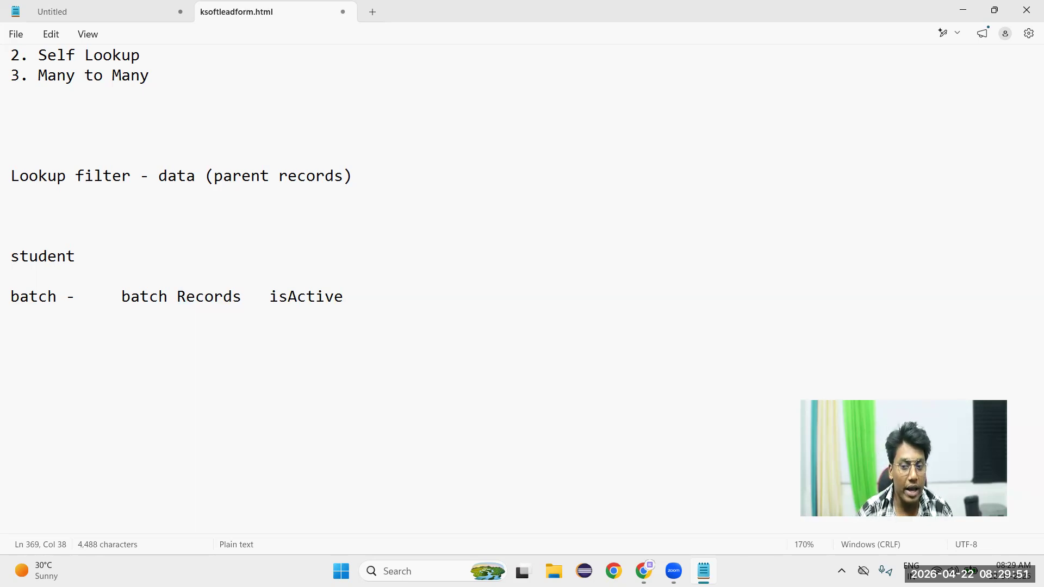
{"action": "double_click", "coordinate": [42, 256]}
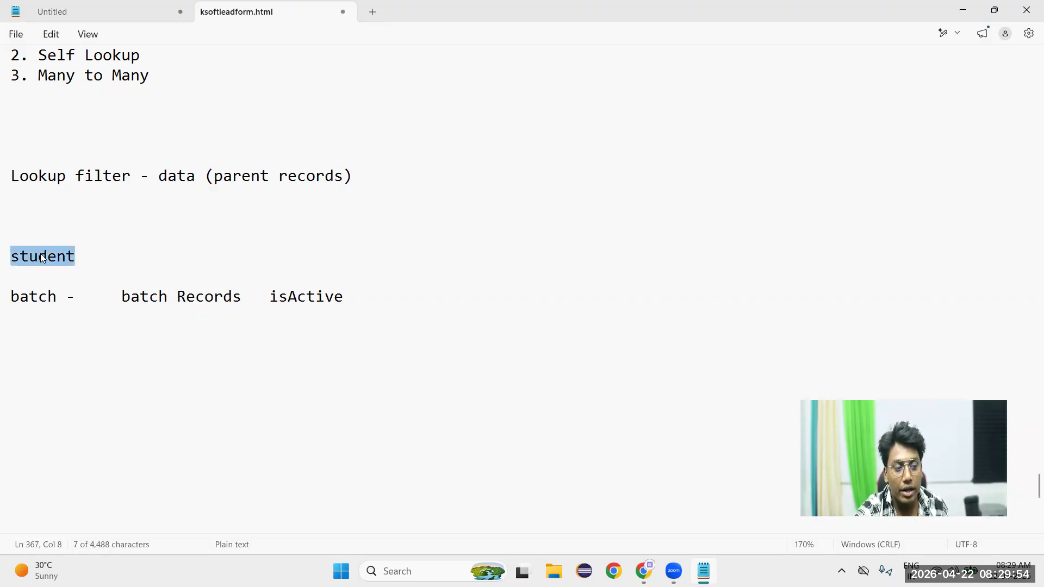
{"action": "double_click", "coordinate": [30, 299]}
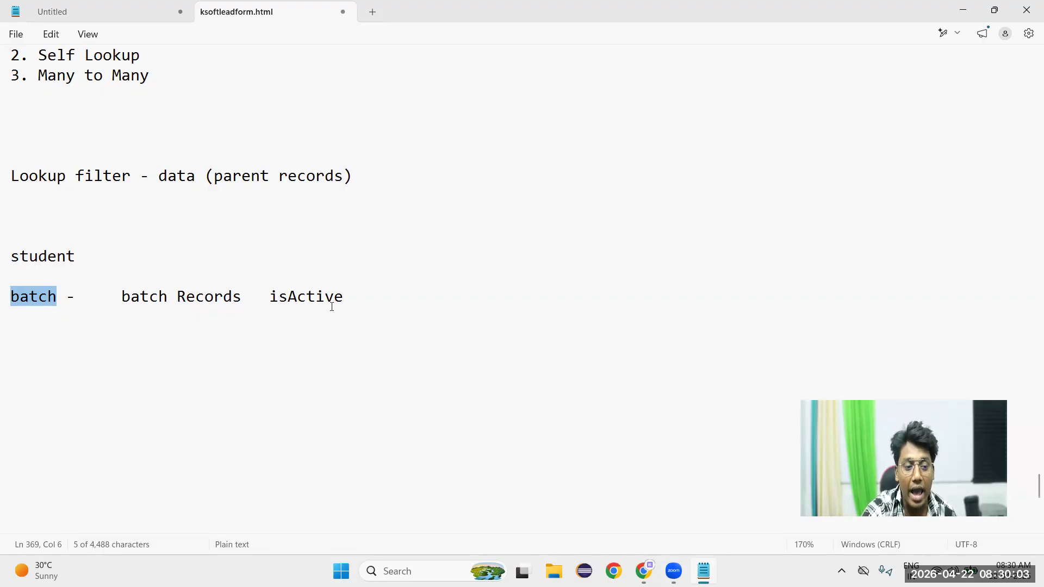
{"action": "left_click", "coordinate": [383, 296]}
{"action": "type", "text": "= true"}
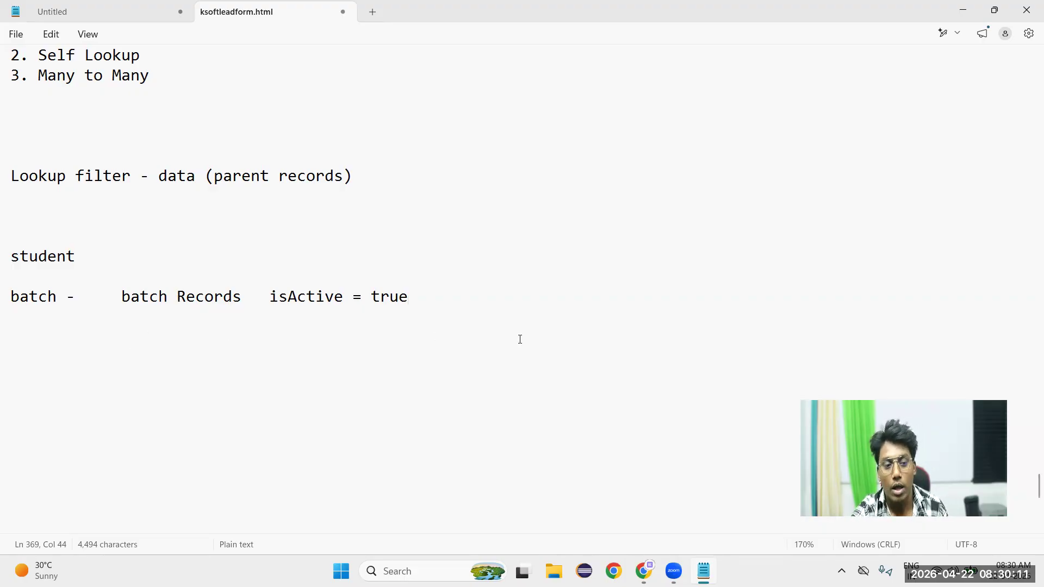
- Add the example "10 records = 6 active 4 inactive" after the isActive condition on the batch line
{"action": "key", "text": "Tab"}
{"action": "type", "text": "10"}
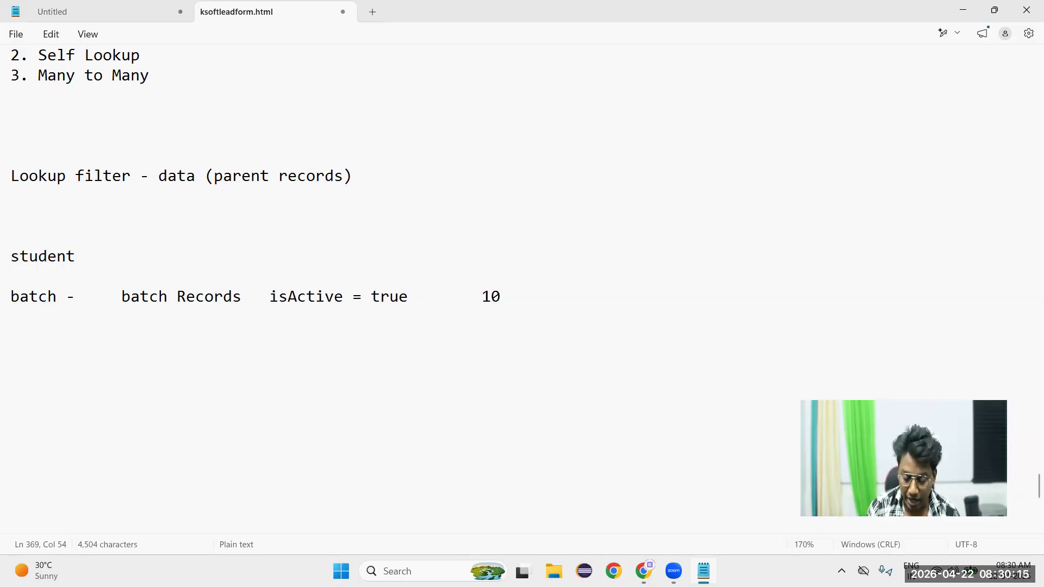
{"action": "type", "text": "  record"}
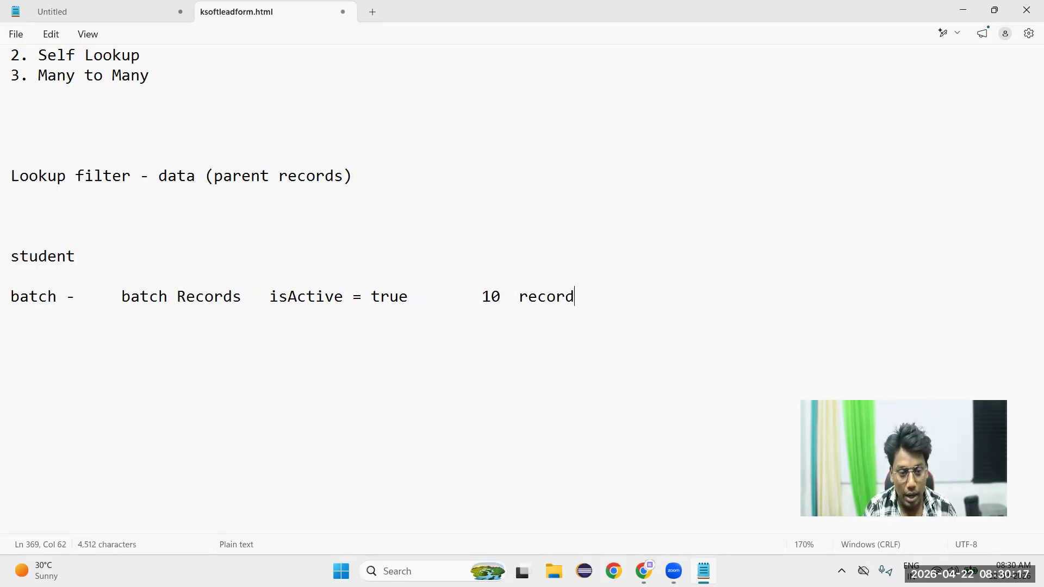
{"action": "type", "text": "s  = "}
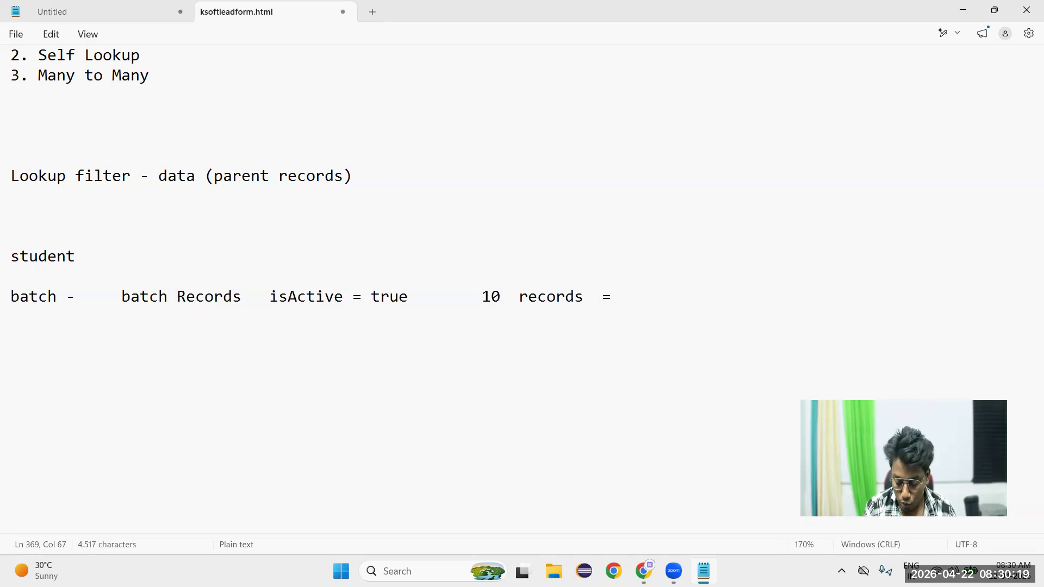
{"action": "type", "text": "7"}
{"action": "key", "text": "BackSpace"}
{"action": "type", "text": "6 active     4 inactive"}
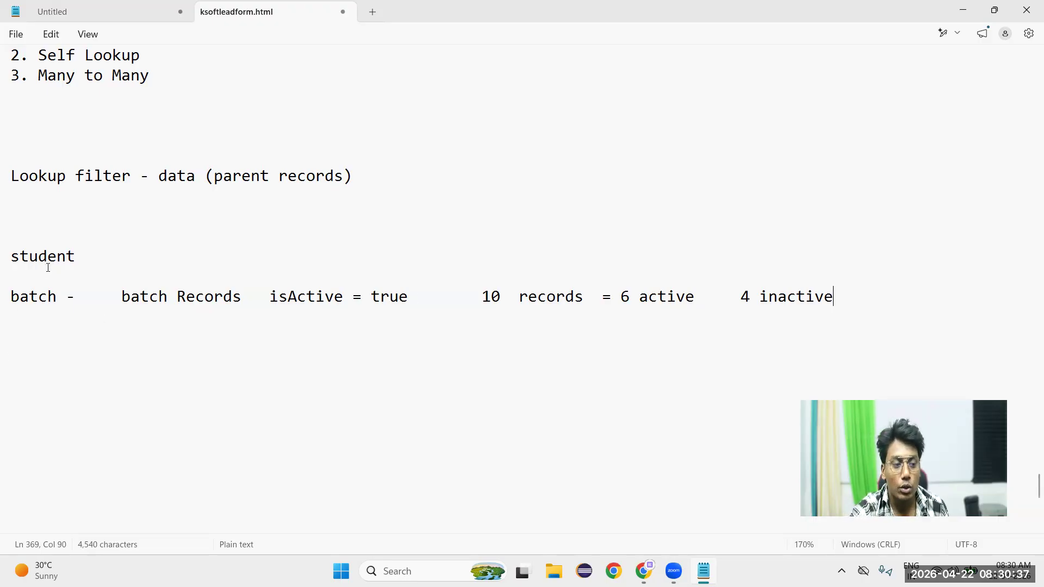
{"action": "double_click", "coordinate": [28, 298]}
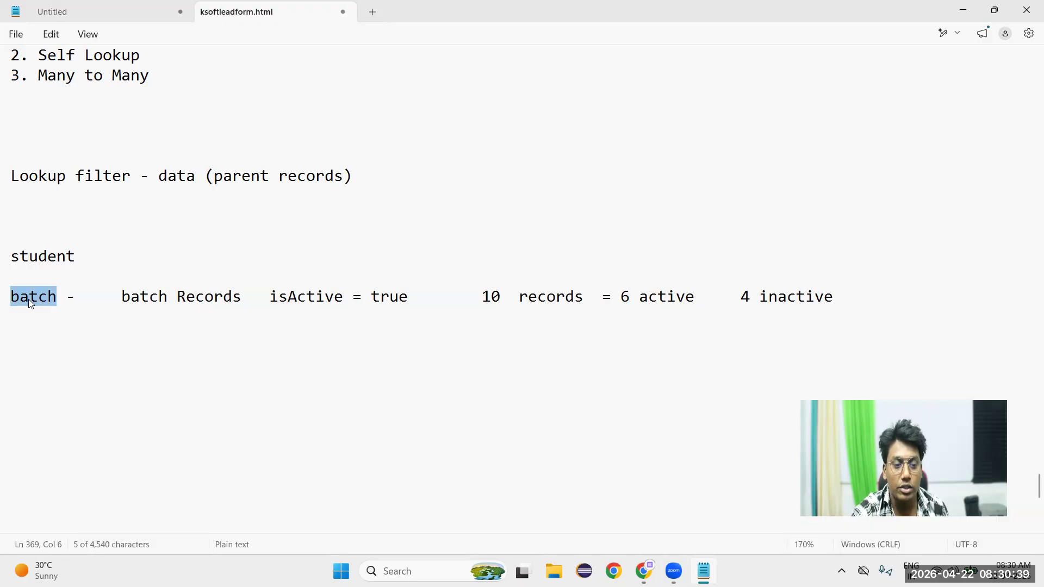
{"action": "left_click_drag", "start_coordinate": [483, 297], "coordinate": [583, 298]}
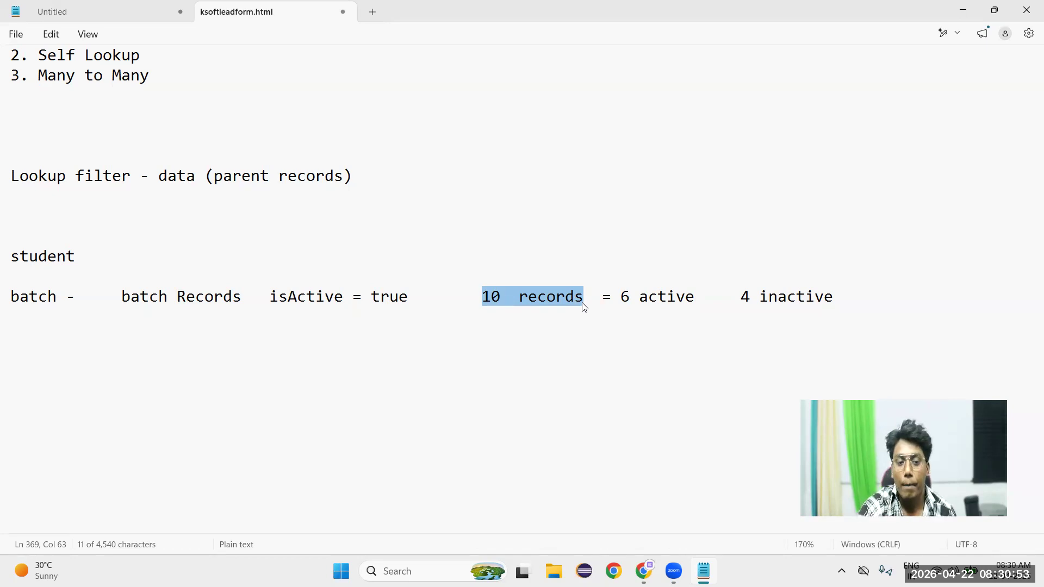
{"action": "left_click", "coordinate": [790, 299]}
{"action": "left_click", "coordinate": [795, 299]}
{"action": "left_click", "coordinate": [18, 321]}
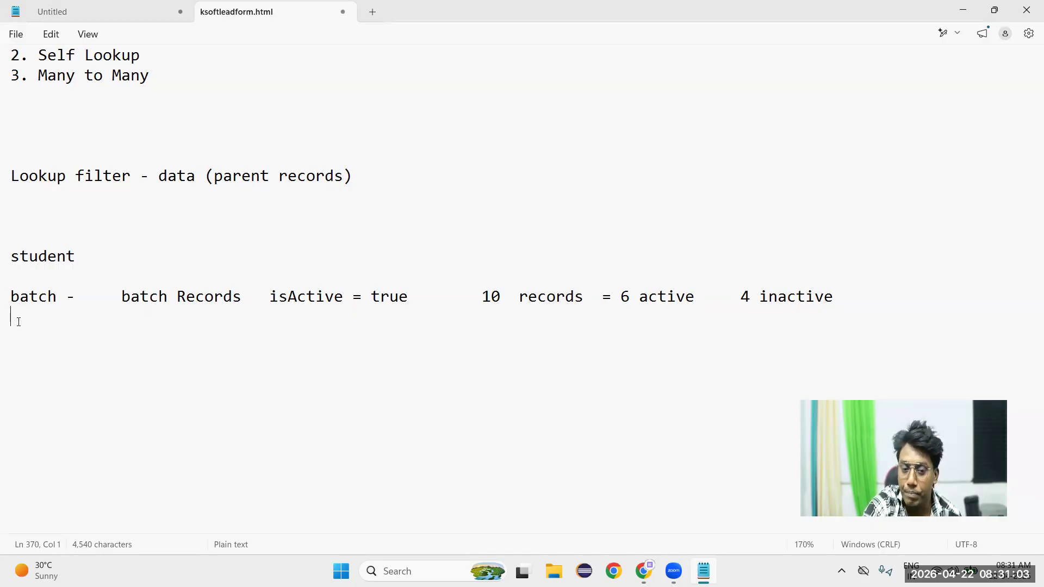
{"action": "double_click", "coordinate": [663, 298]}
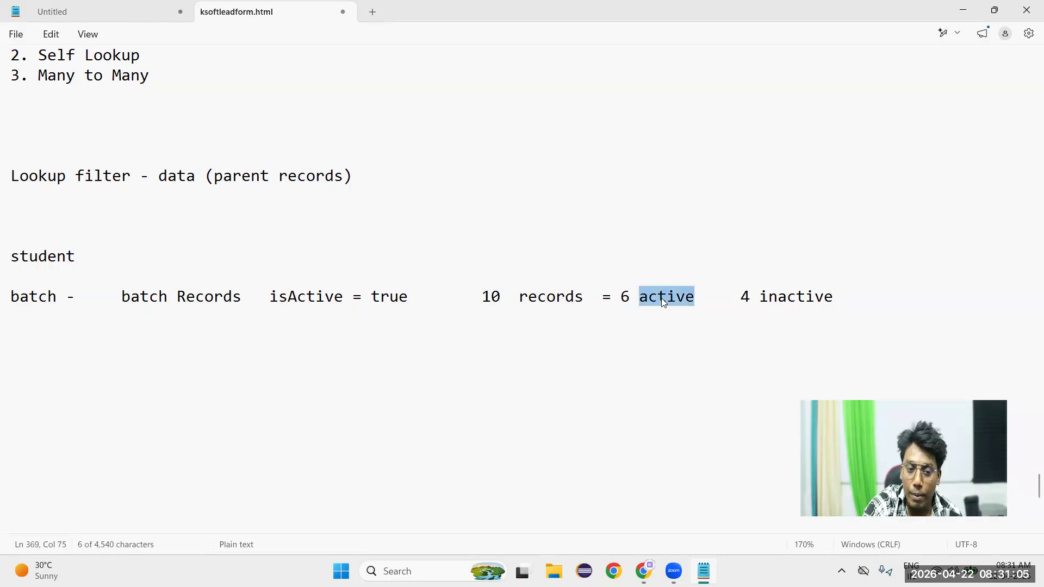
- Add a "Lookup filter" line below the batch line, leaving blank lines between them
{"action": "left_click", "coordinate": [44, 322]}
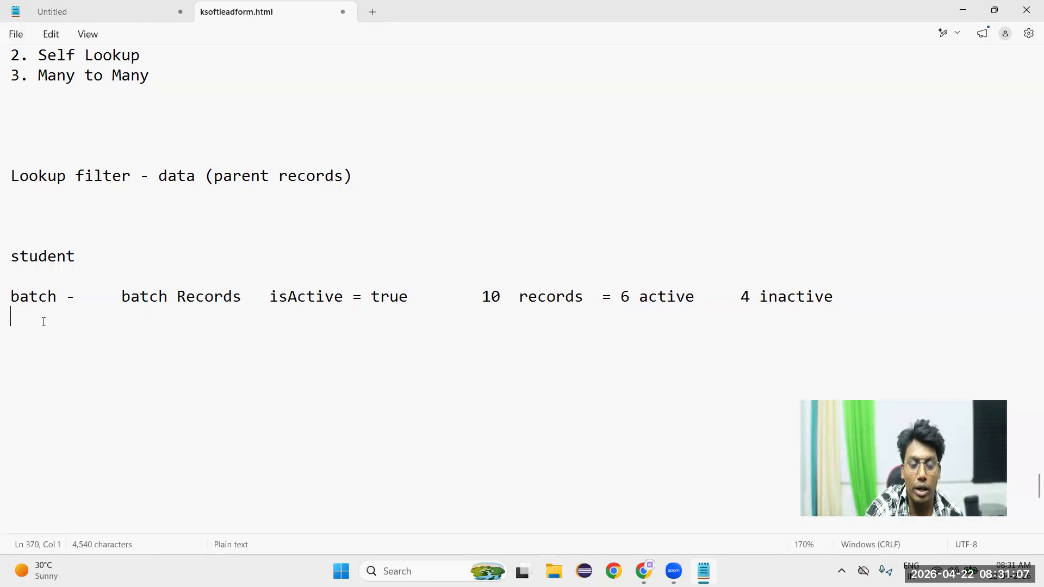
{"action": "key", "text": "Return"}
{"action": "key", "text": "Return"}
{"action": "type", "text": "f"}
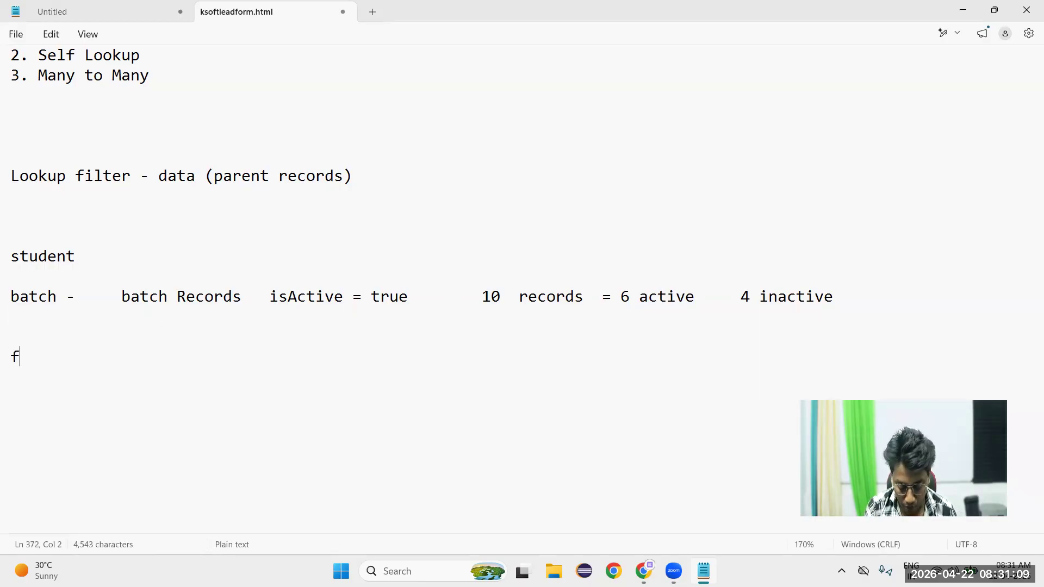
{"action": "type", "text": "ilter"}
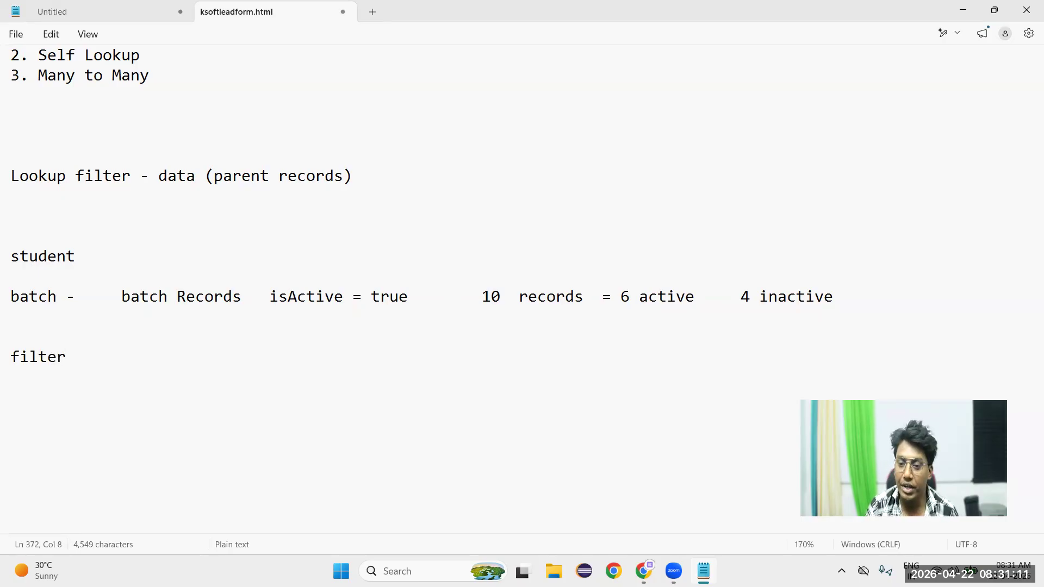
{"action": "key", "text": "Left"}
{"action": "key", "text": "Left"}
{"action": "key", "text": "Left"}
{"action": "key", "text": "Left"}
{"action": "key", "text": "Left"}
{"action": "key", "text": "Left"}
{"action": "key", "text": "Left"}
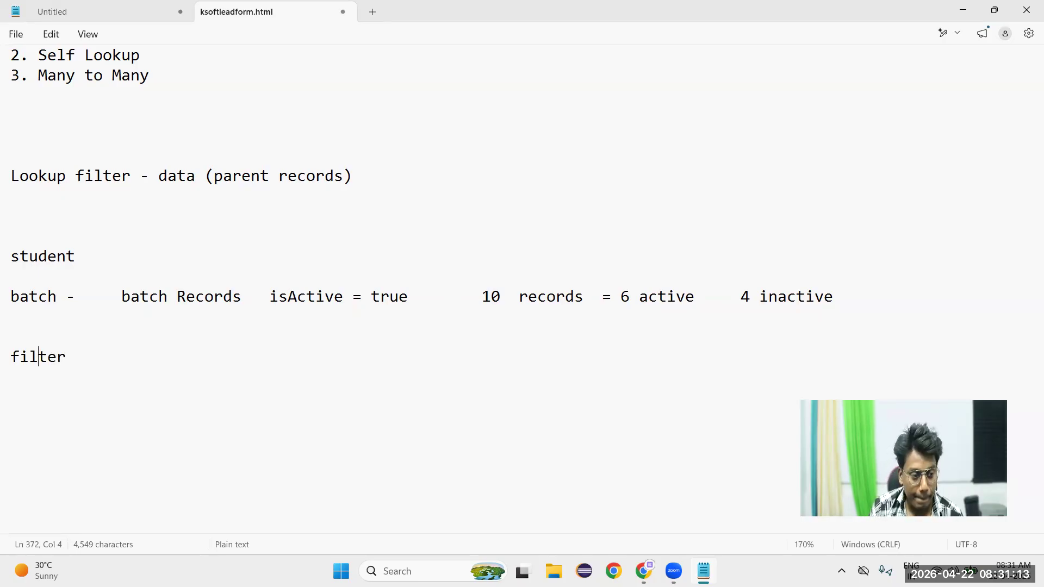
{"action": "type", "text": "Looku"}
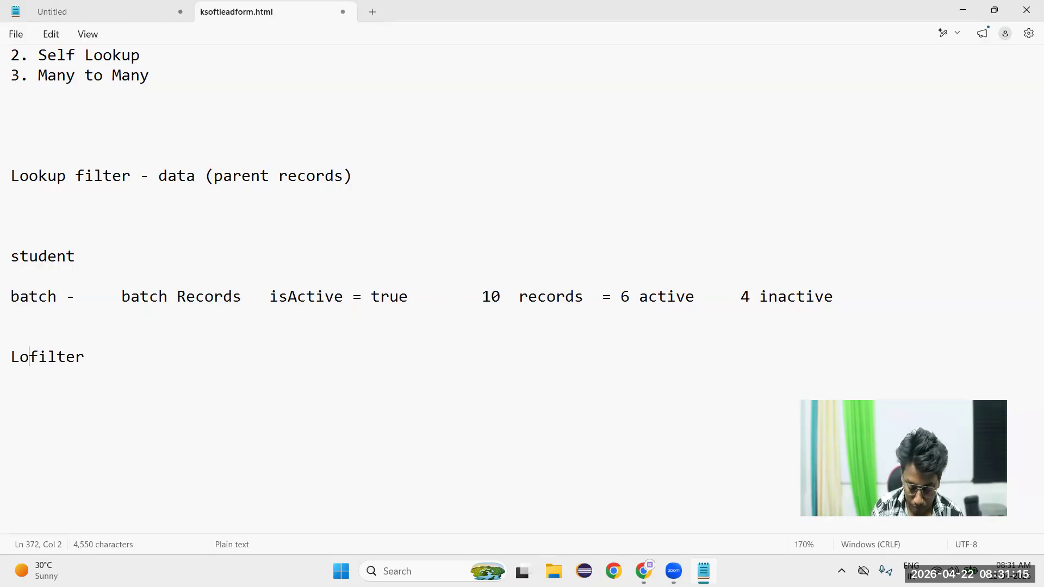
{"action": "type", "text": "p"}
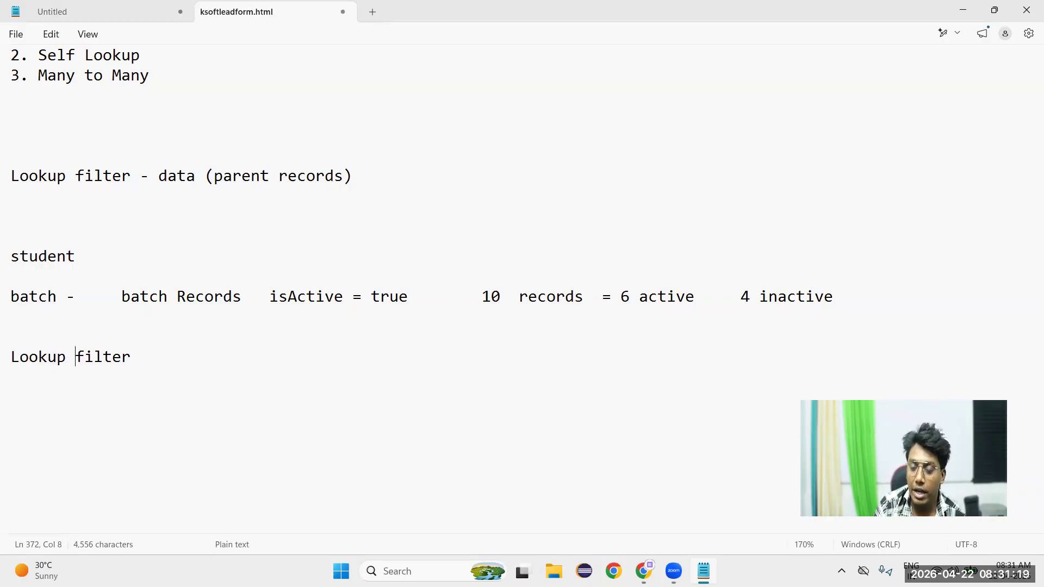
- Complete the new Lookup filter line with the condition "= batch isActive = true"
{"action": "left_click", "coordinate": [163, 356]}
{"action": "type", "text": "="}
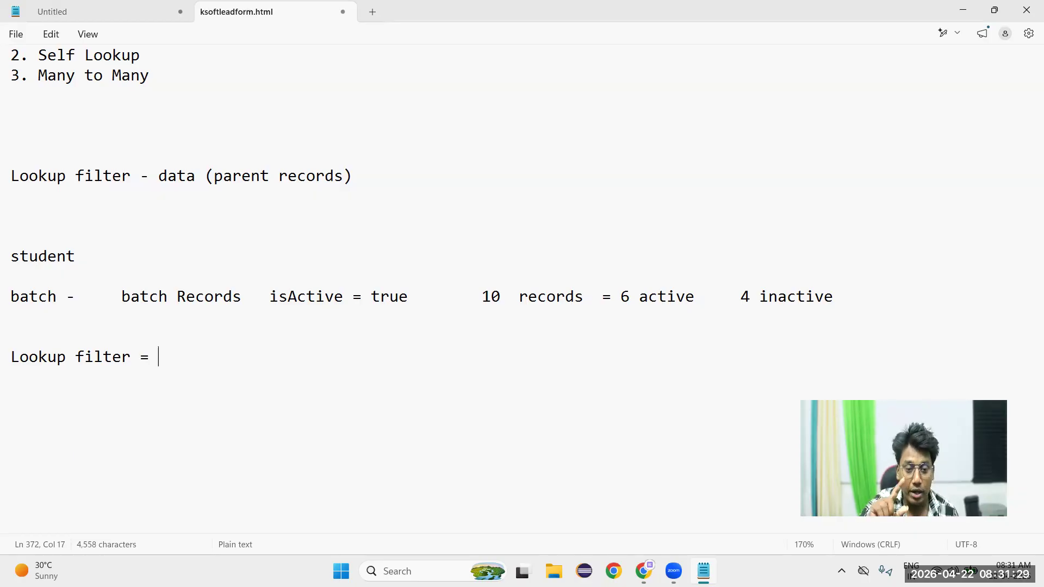
{"action": "double_click", "coordinate": [316, 298]}
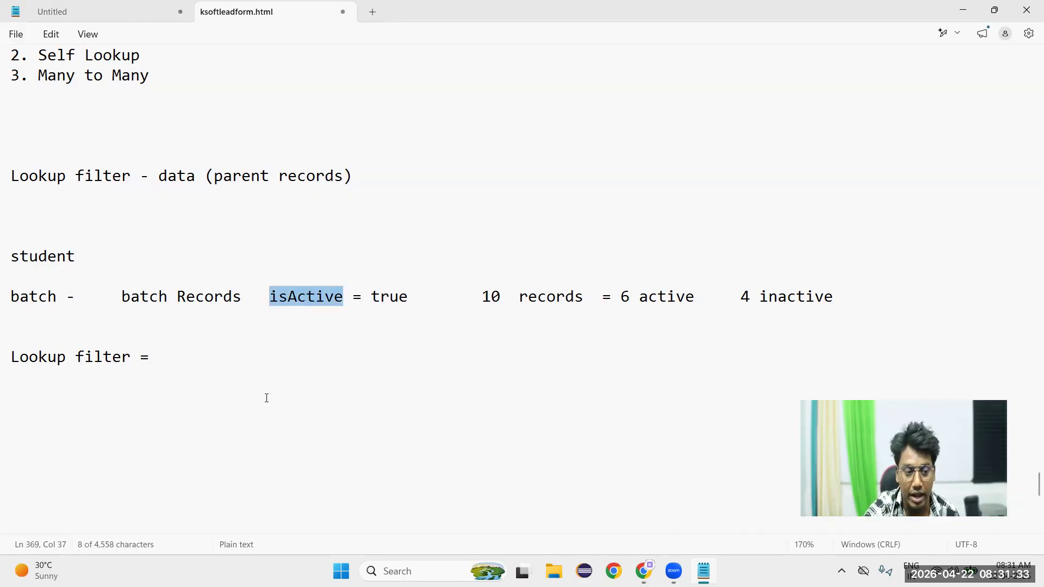
{"action": "left_click", "coordinate": [249, 360]}
{"action": "type", "text": "b"}
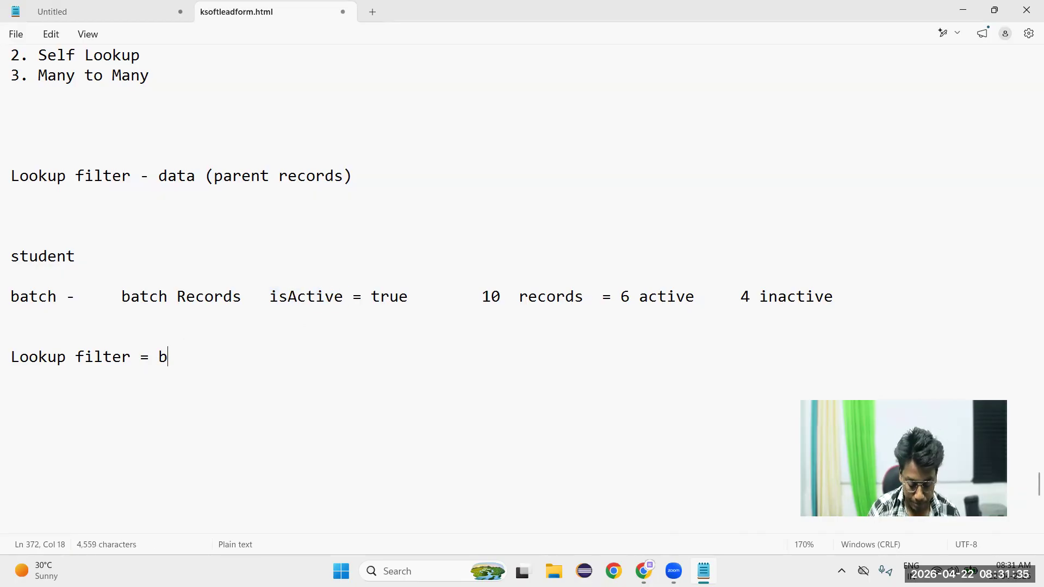
{"action": "type", "text": "atch isA"}
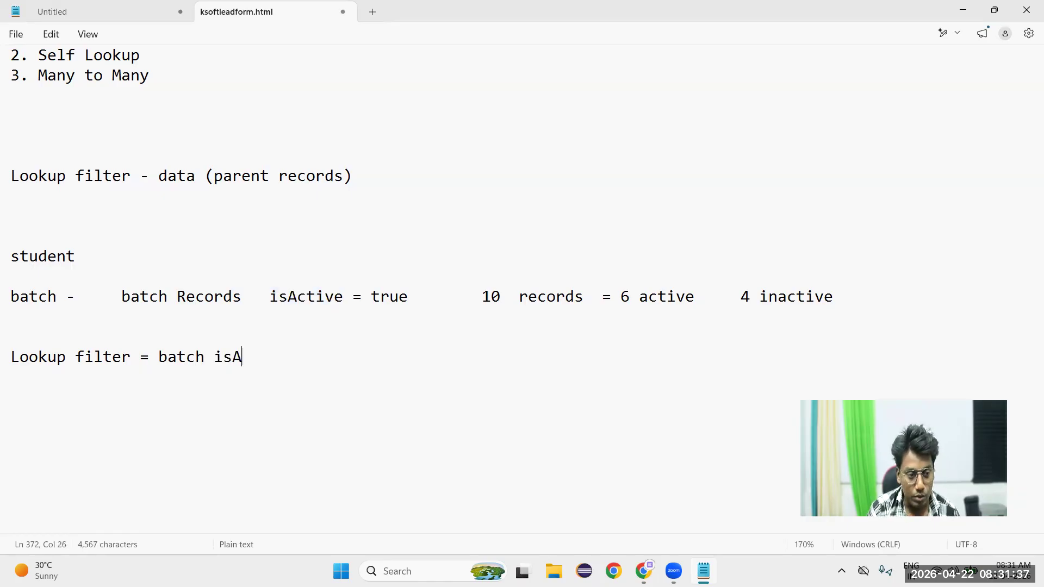
{"action": "type", "text": "ctive"}
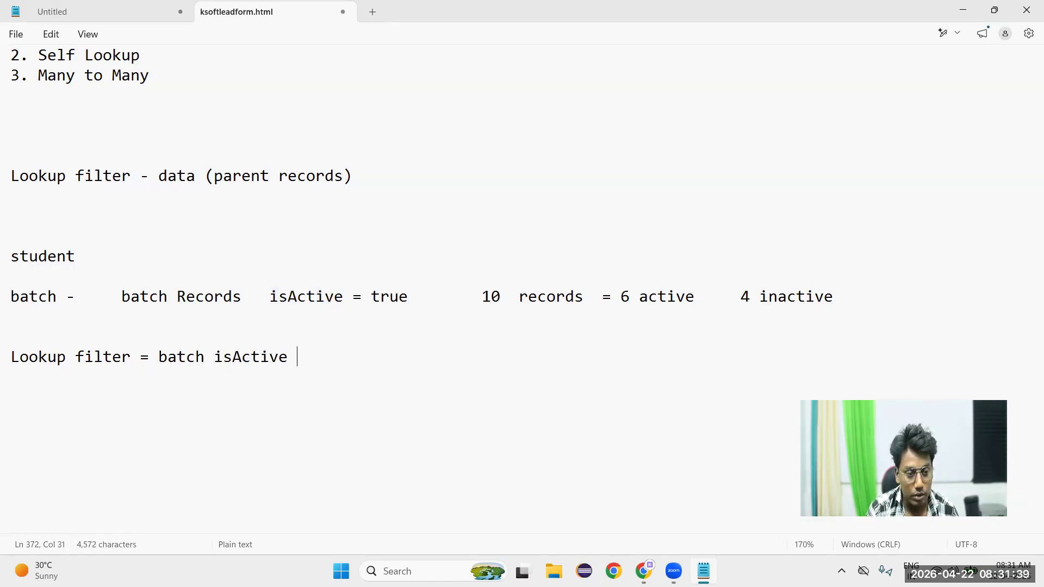
{"action": "type", "text": " = true"}
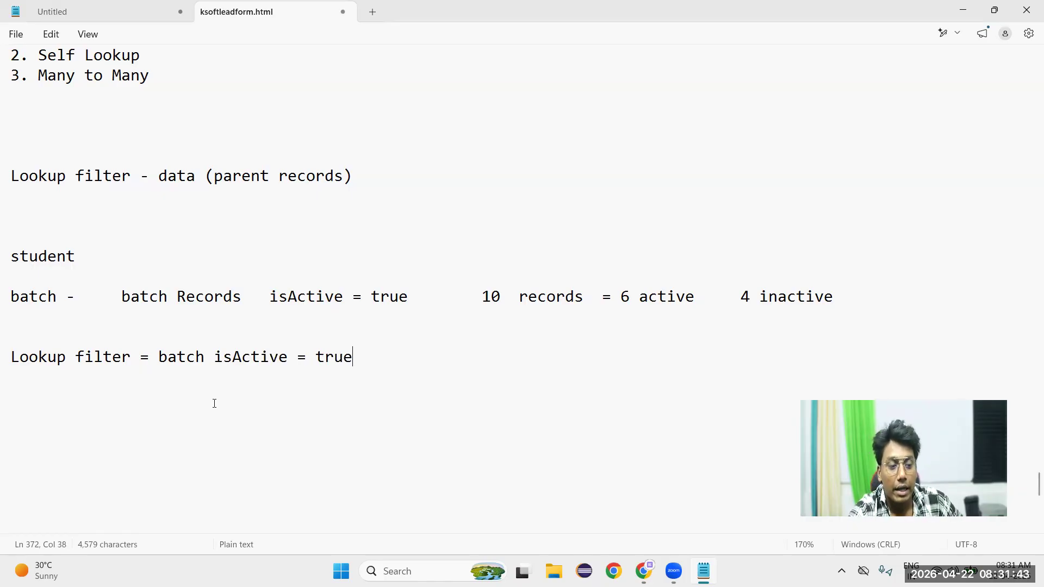
{"action": "double_click", "coordinate": [254, 372]}
{"action": "double_click", "coordinate": [334, 358]}
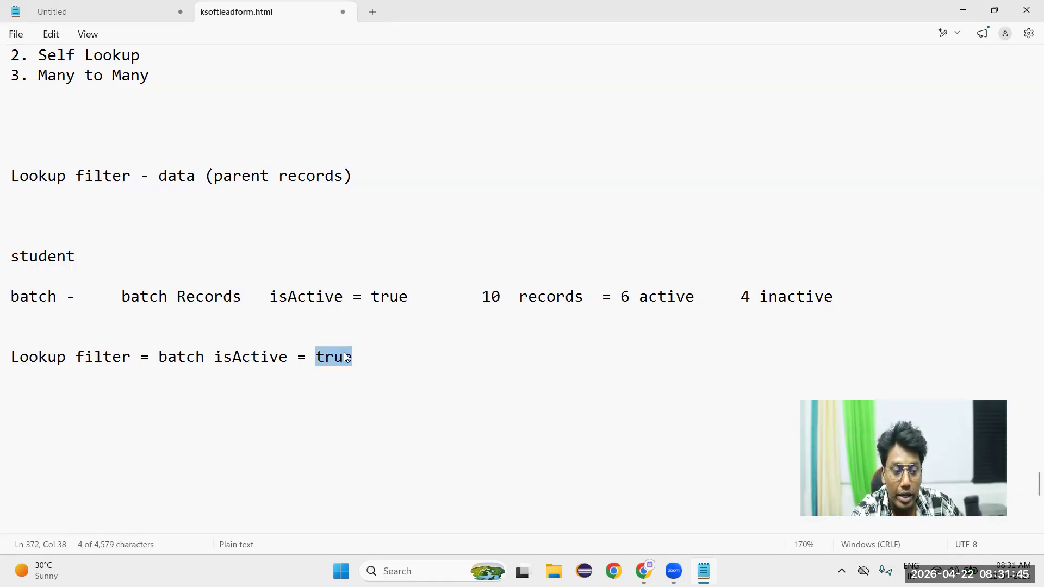
{"action": "double_click", "coordinate": [32, 299]}
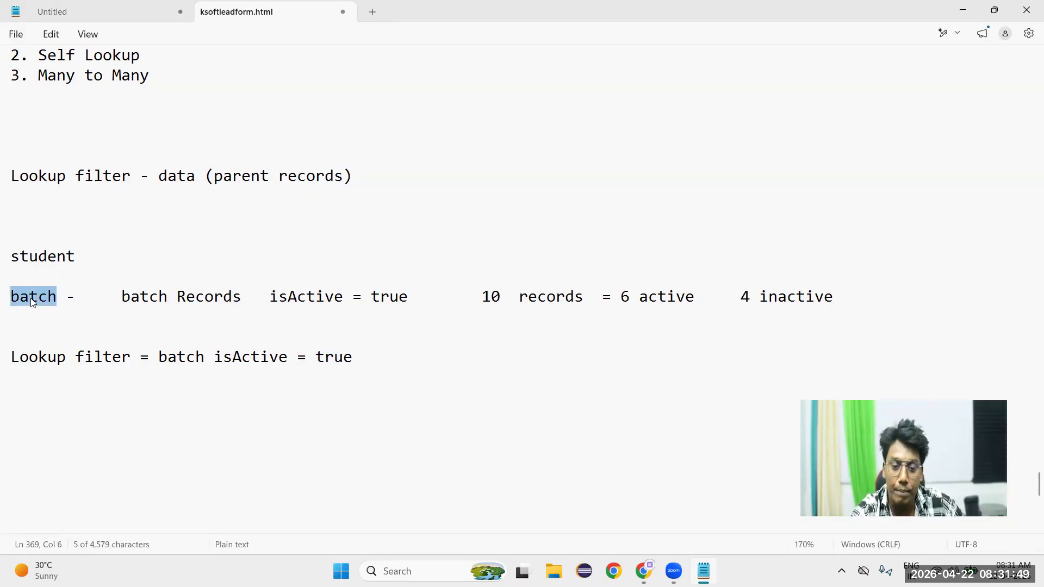
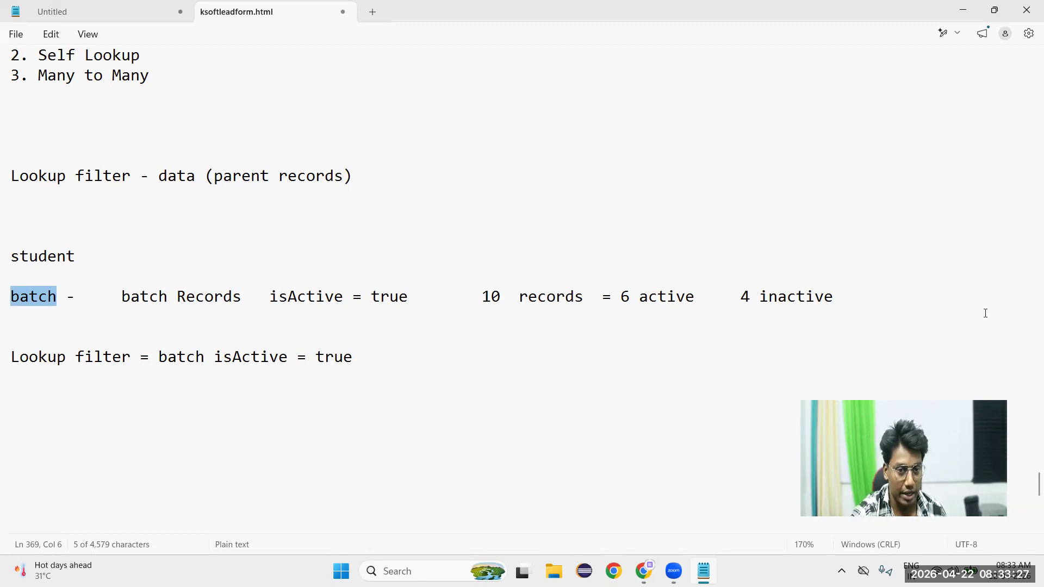
- Switch to the Salesforce employee edit page and inspect the Team Lead lookup field without choosing a value
{"action": "left_click", "coordinate": [963, 10]}
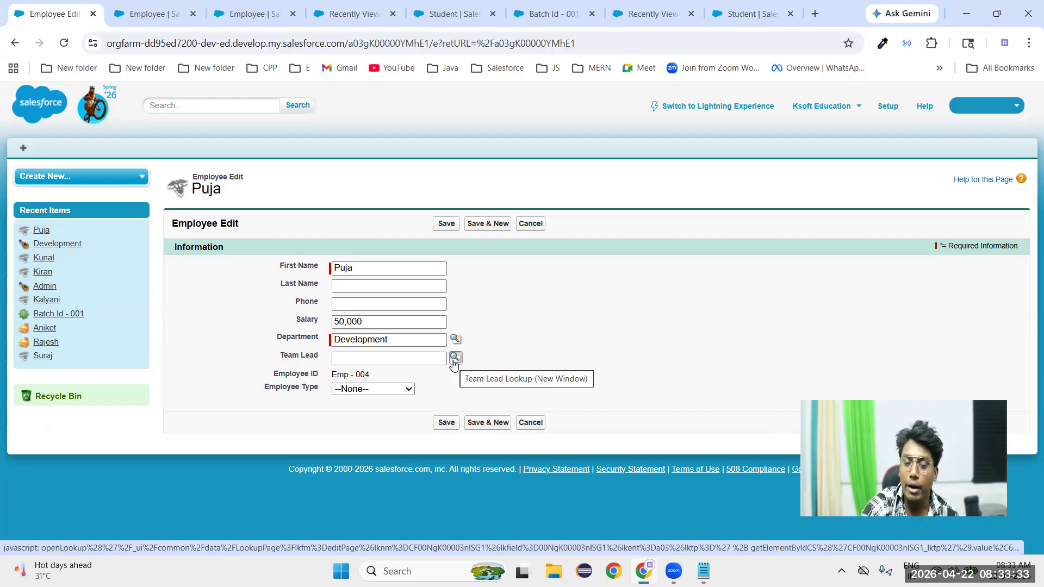
{"action": "left_click", "coordinate": [418, 362]}
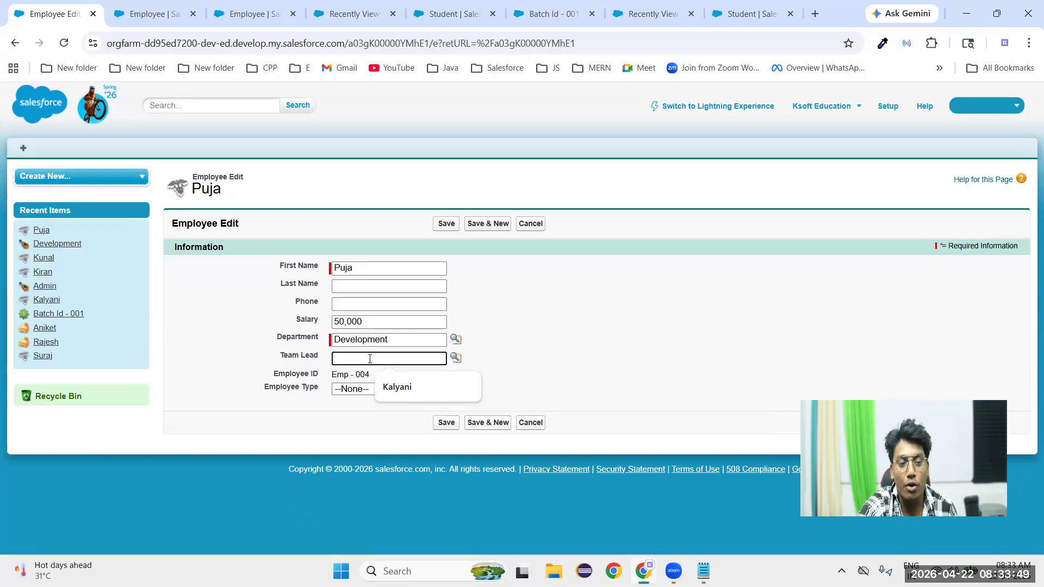
{"action": "left_click", "coordinate": [558, 323]}
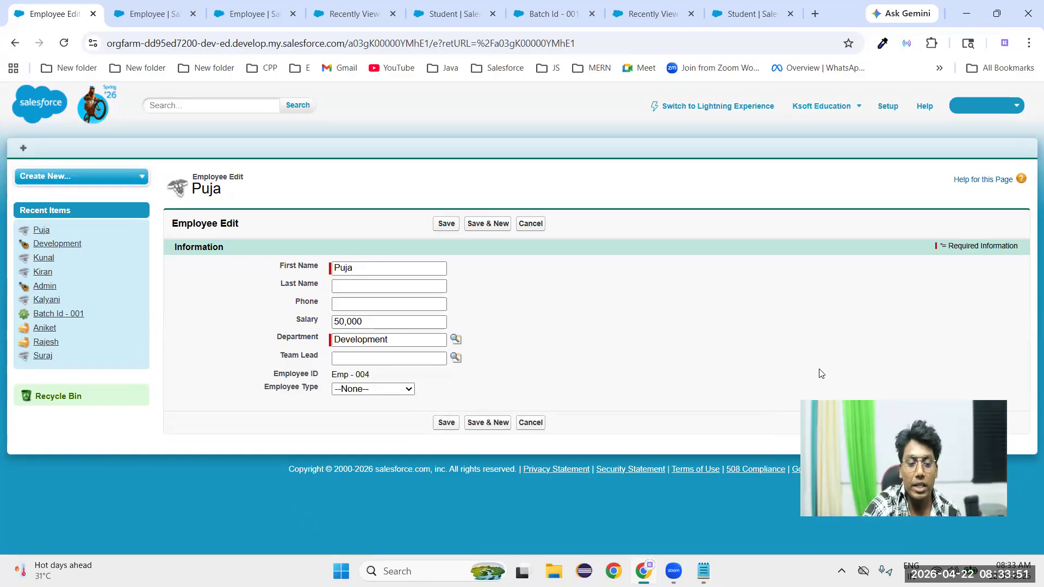
- Return to the Notepad notes and place the cursor in the empty area below the lookup filter notes
{"action": "left_click", "coordinate": [702, 570]}
{"action": "scroll", "coordinate": [462, 352], "scroll_direction": "down", "scroll_amount": 10}
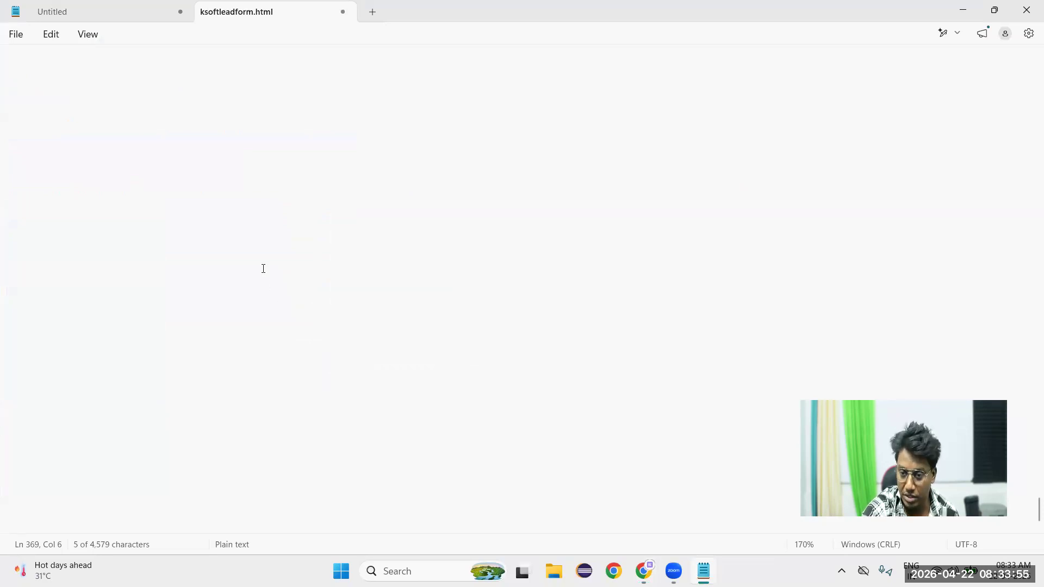
{"action": "left_click", "coordinate": [89, 109]}
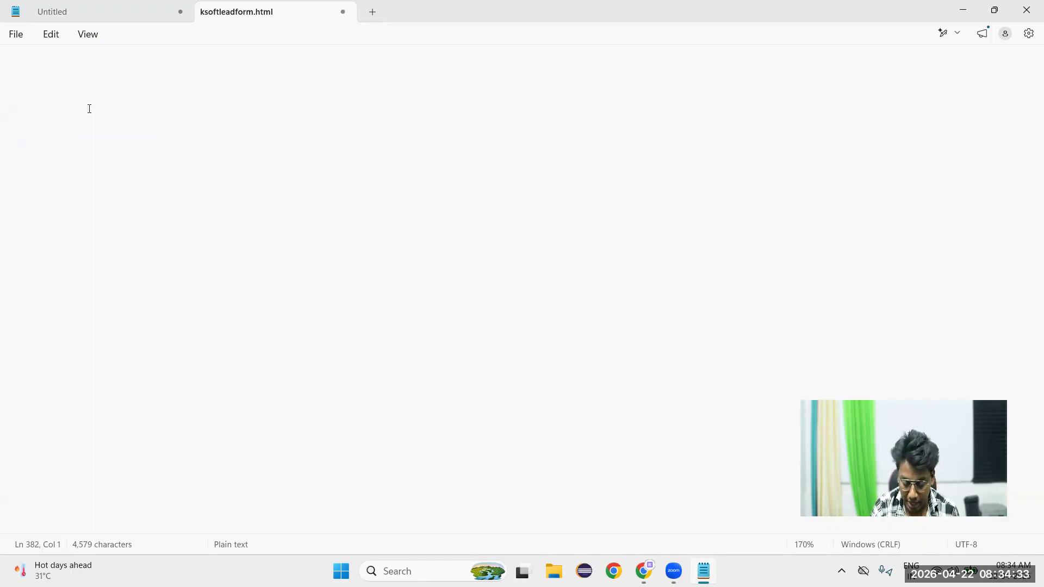
{"action": "type", "text": "Validation Rule"}
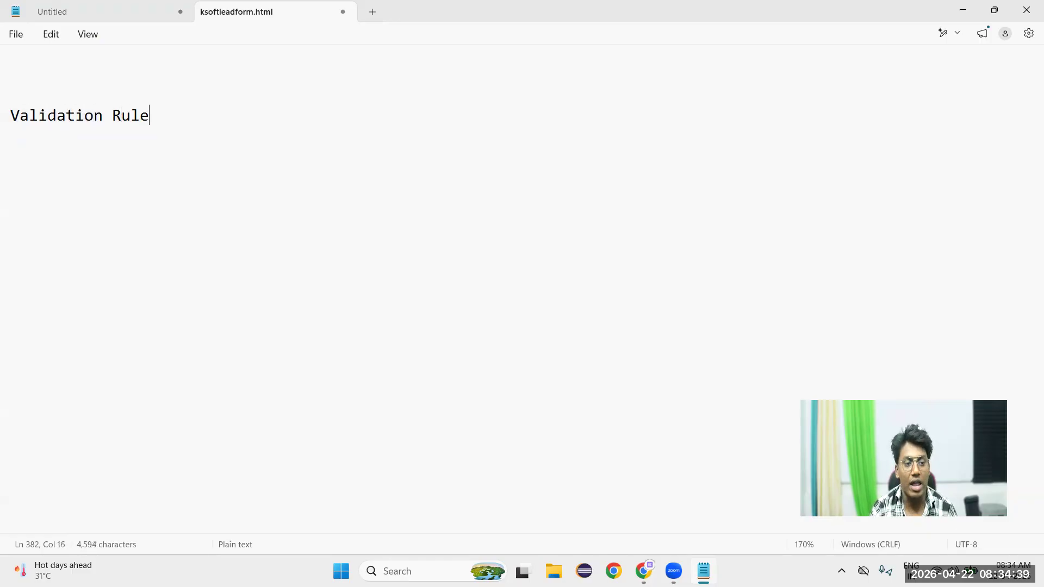
{"action": "key", "text": "BackSpace"}
{"action": "key", "text": "BackSpace"}
{"action": "key", "text": "BackSpace"}
{"action": "key", "text": "BackSpace"}
{"action": "key", "text": "BackSpace"}
{"action": "key", "text": "BackSpace"}
{"action": "key", "text": "BackSpace"}
{"action": "key", "text": "BackSpace"}
{"action": "key", "text": "BackSpace"}
{"action": "key", "text": "BackSpace"}
{"action": "key", "text": "BackSpace"}
{"action": "key", "text": "BackSpace"}
{"action": "key", "text": "BackSpace"}
{"action": "key", "text": "BackSpace"}
{"action": "key", "text": "BackSpace"}
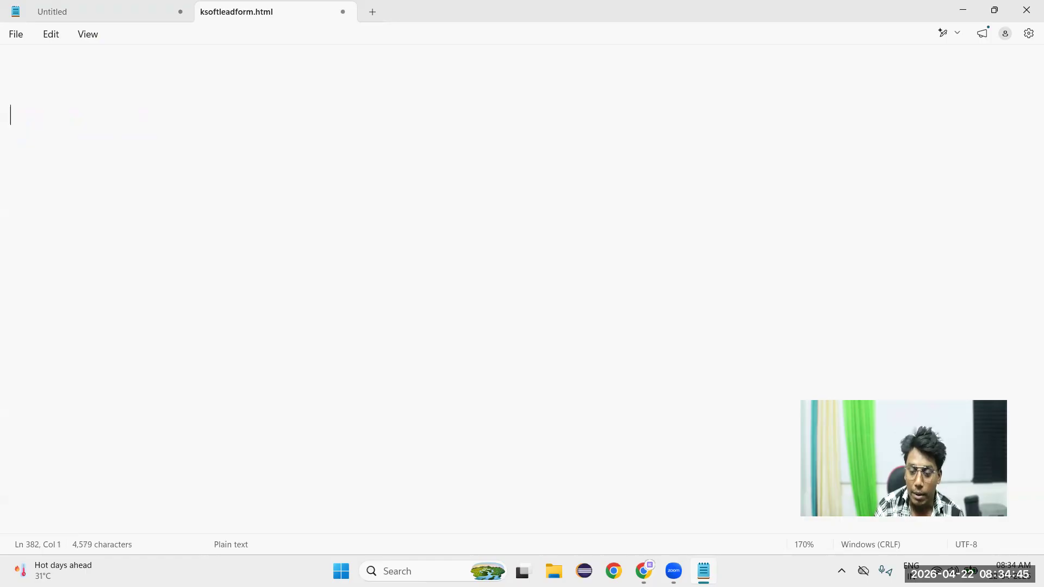
- List the topics "Tab", "App", "Schema Builder" and "Validation" on separate lines below the lookup filter notes
{"action": "type", "text": "Tab"}
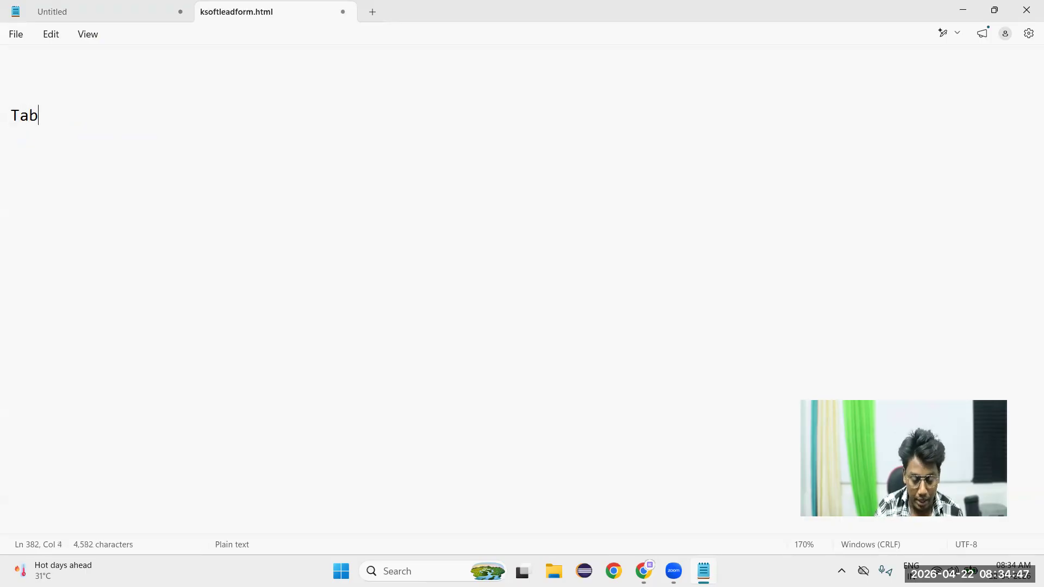
{"action": "key", "text": "Return"}
{"action": "type", "text": "App"}
{"action": "key", "text": "Return"}
{"action": "type", "text": "Schema Builder"}
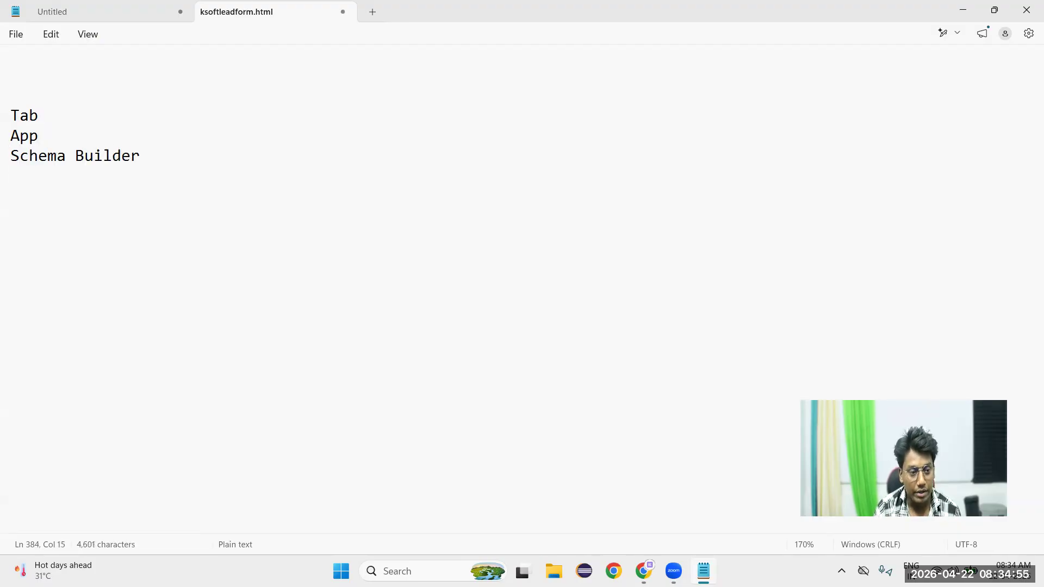
{"action": "key", "text": "Return"}
{"action": "type", "text": "Validt"}
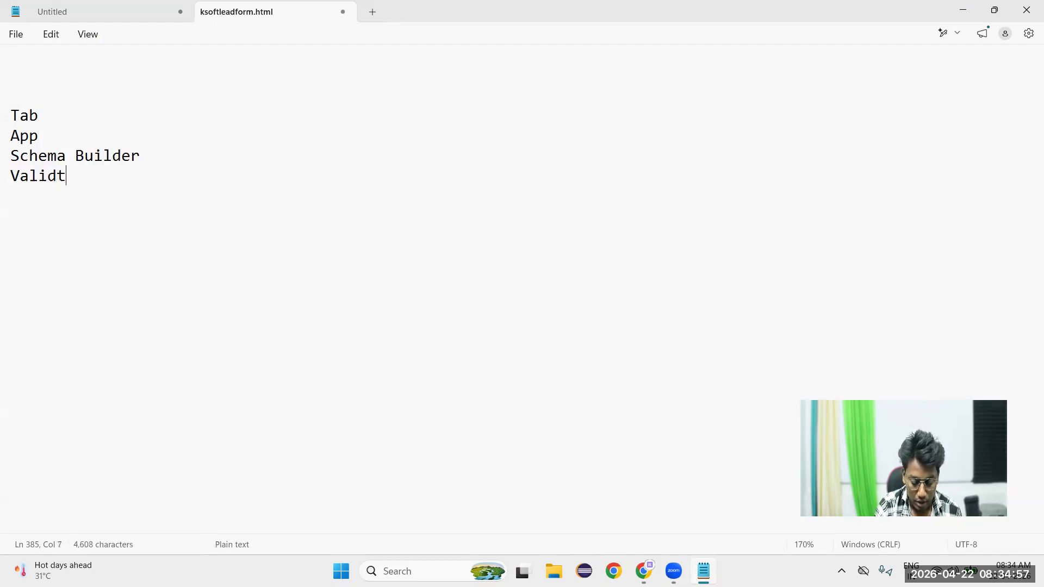
{"action": "key", "text": "BackSpace"}
{"action": "type", "text": "ation"}
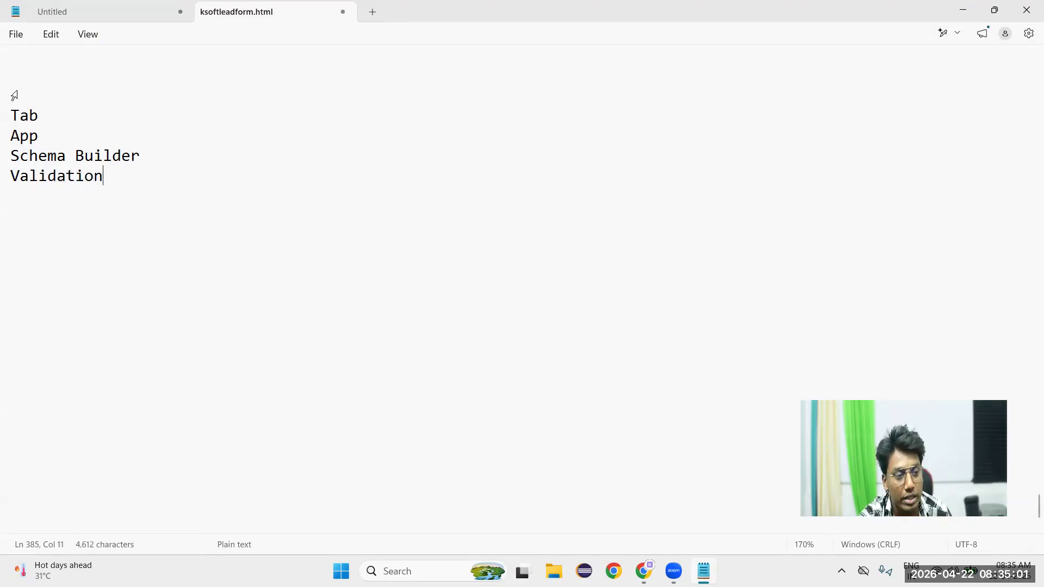
- Append "- 2-3" to the Validation line in the topic list
{"action": "left_click_drag", "start_coordinate": [158, 157], "coordinate": [11, 116]}
{"action": "left_click", "coordinate": [123, 175]}
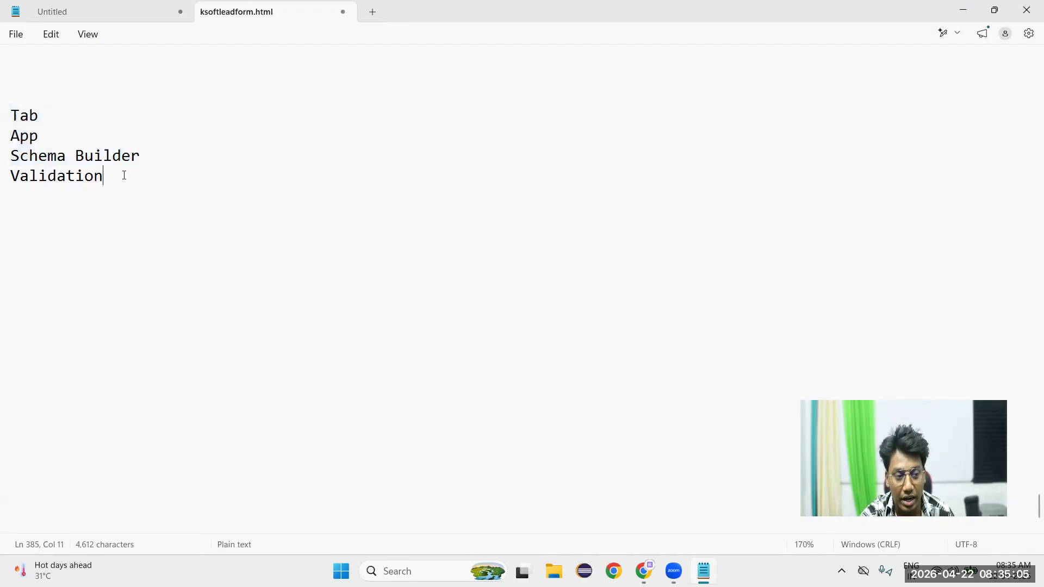
{"action": "type", "text": "- "}
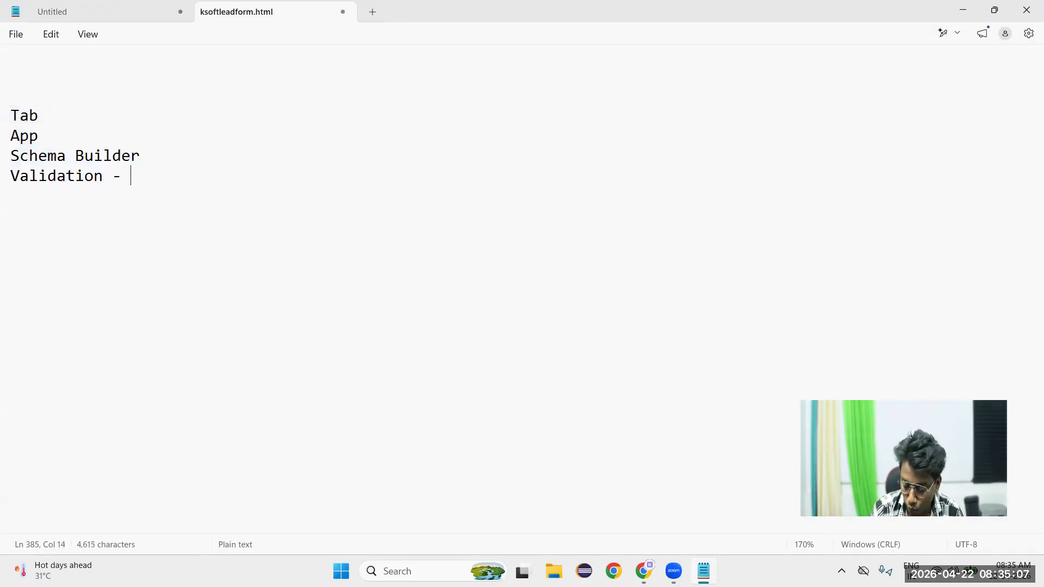
{"action": "type", "text": "2-3"}
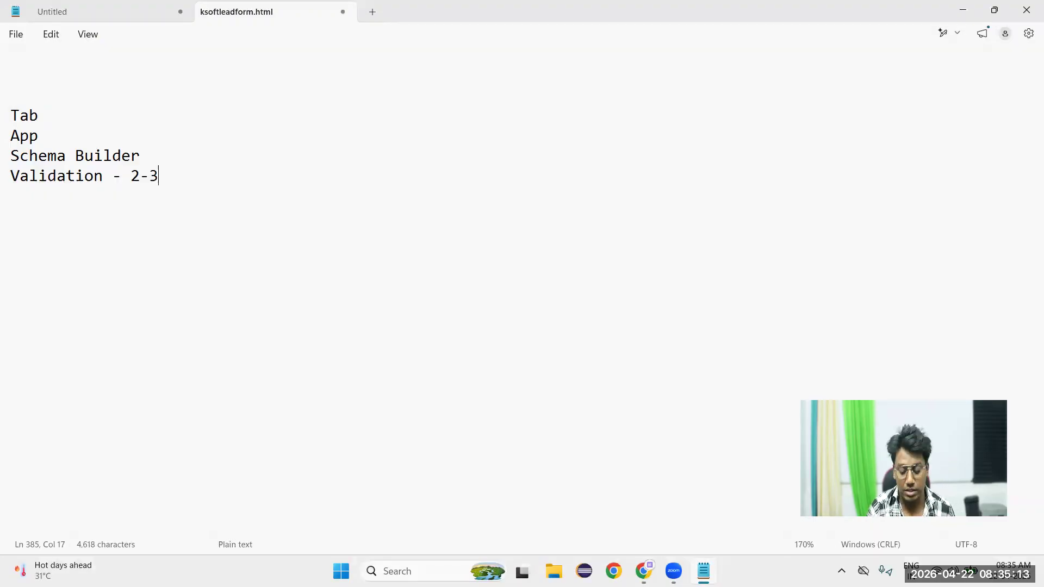
- Add the topic "Ui Customization" below the Validation line, leaving two blank lines in between
{"action": "key", "text": "Return"}
{"action": "key", "text": "Return"}
{"action": "key", "text": "Return"}
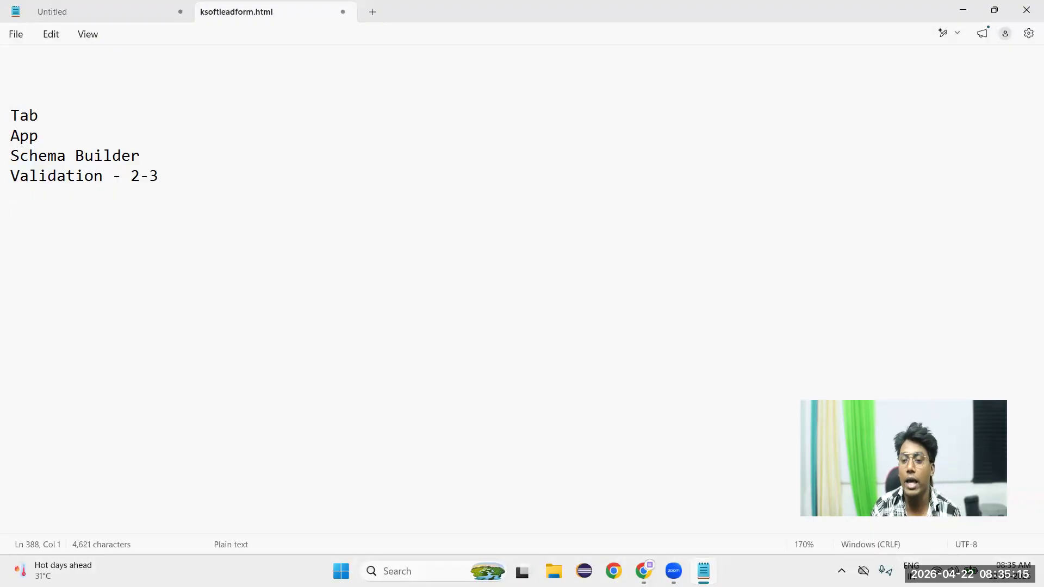
{"action": "type", "text": "U"}
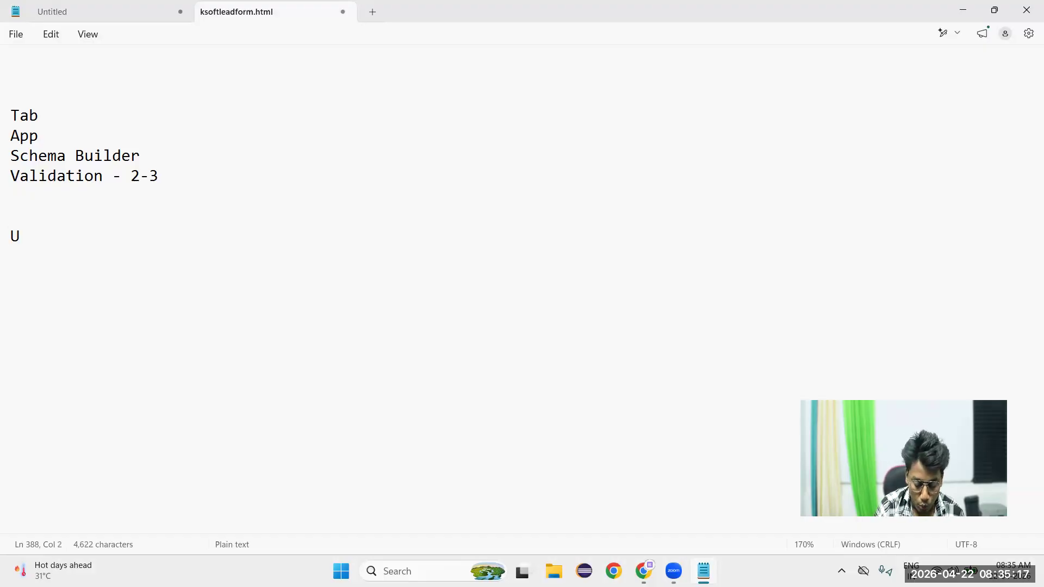
{"action": "type", "text": "i Customu"}
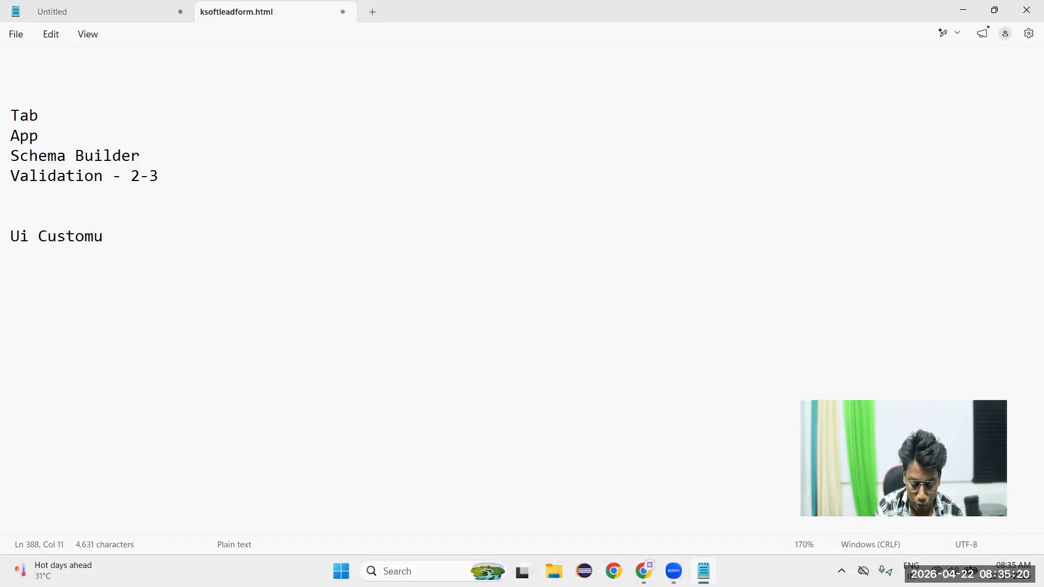
{"action": "key", "text": "BackSpace"}
{"action": "type", "text": "izati"}
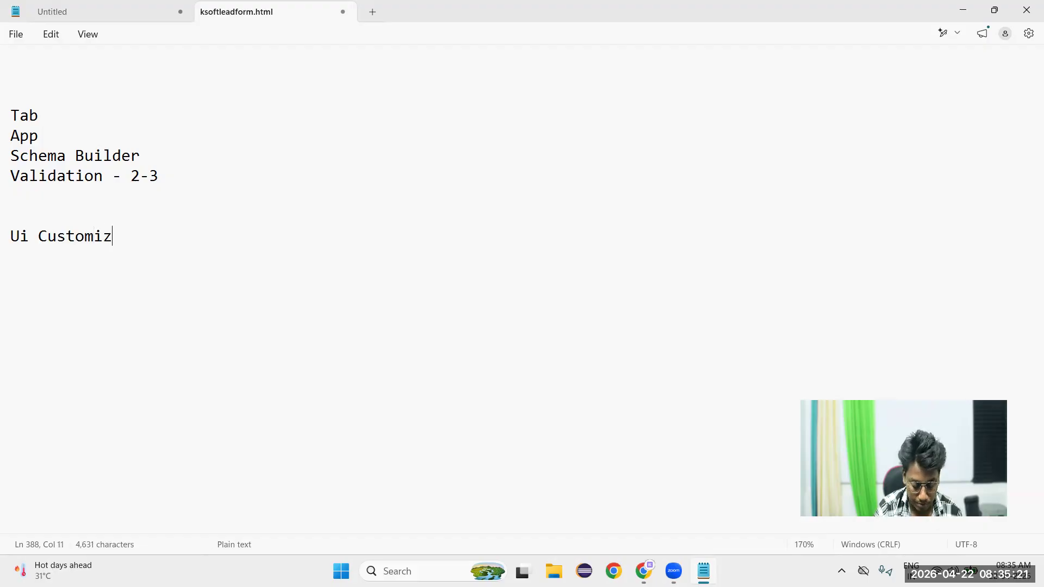
{"action": "type", "text": "on"}
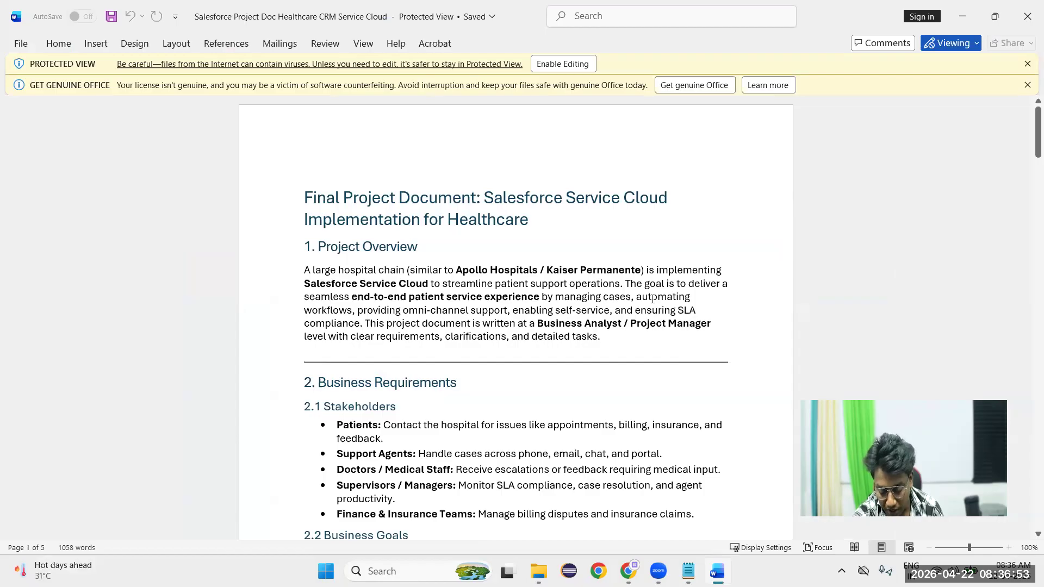
{"action": "key", "text": "Delete"}
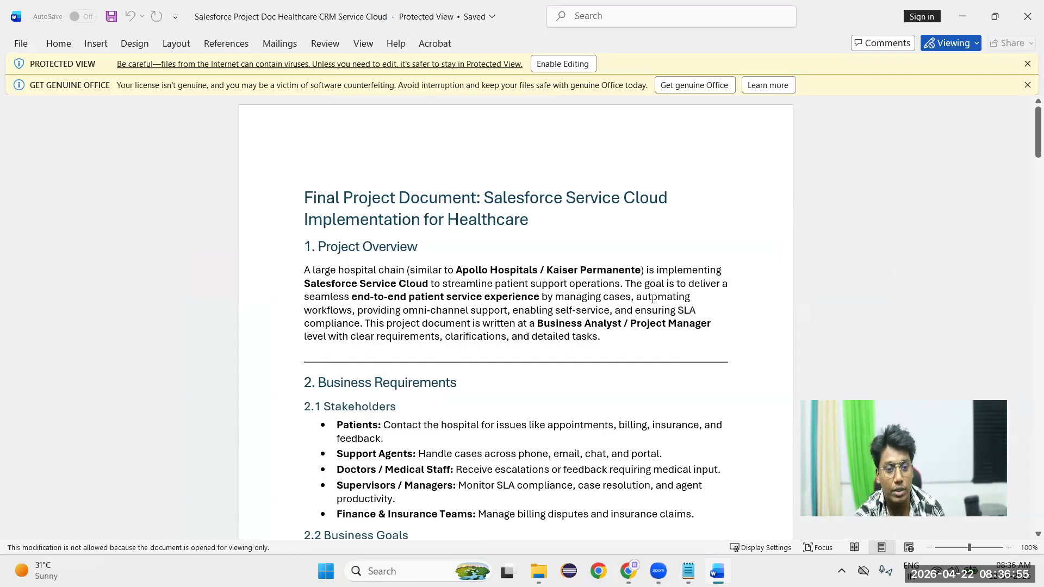
- Review the healthcare Service Cloud project document from the project overview down to the functional requirements for patient data and case management
{"action": "left_click", "coordinate": [747, 190]}
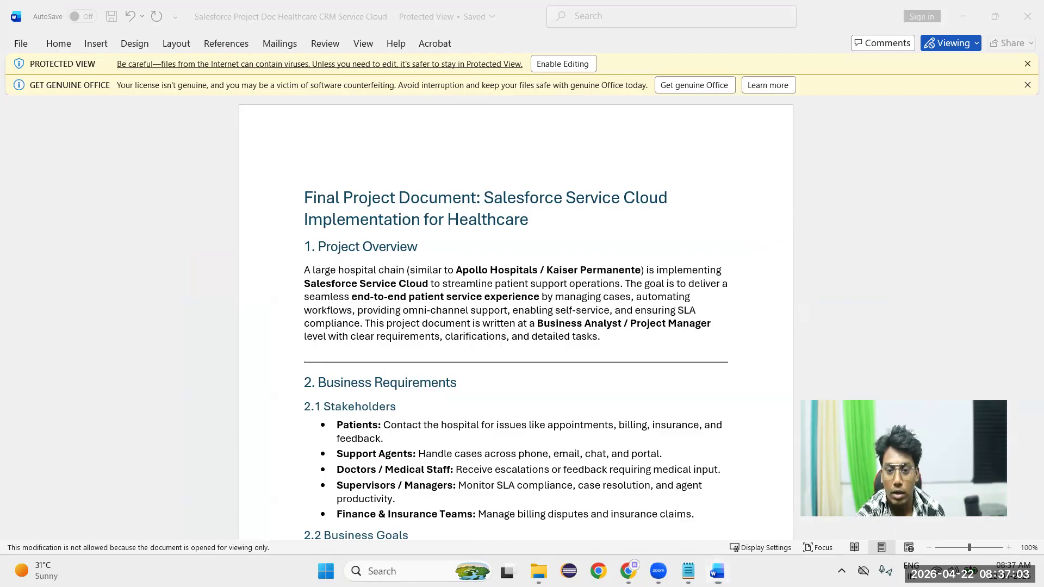
{"action": "left_click", "coordinate": [591, 301]}
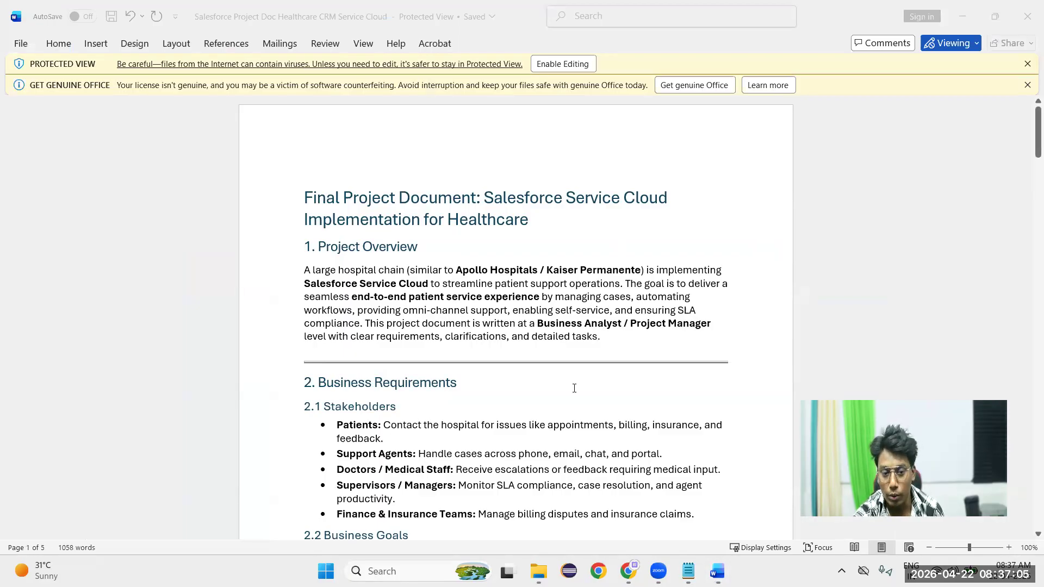
{"action": "scroll", "coordinate": [574, 388], "scroll_direction": "down", "scroll_amount": 5}
{"action": "scroll", "coordinate": [541, 412], "scroll_direction": "down", "scroll_amount": 6}
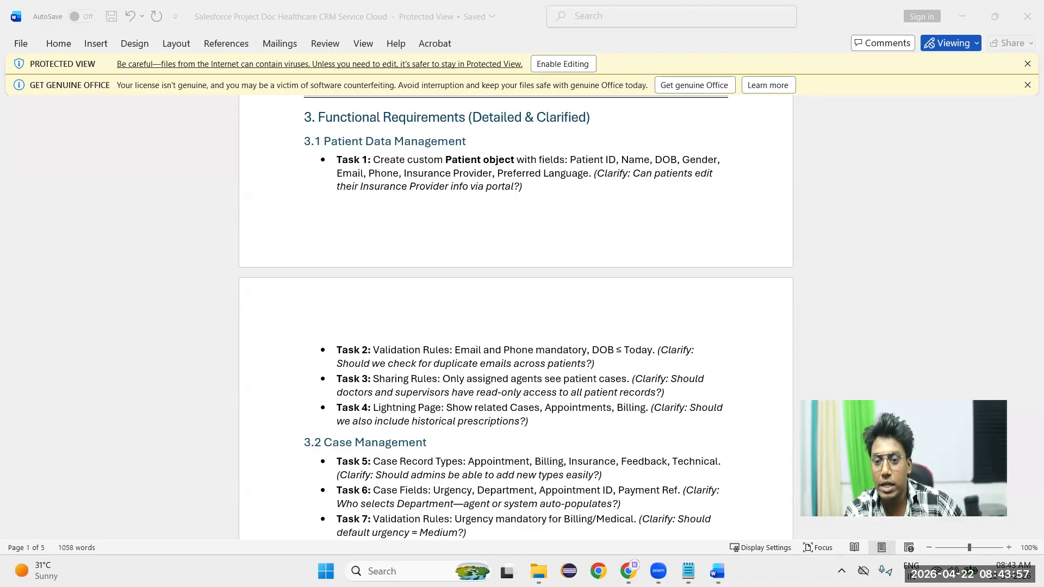
- Return to the Notepad notes and highlight the "Ui Customization" topic
{"action": "mouse_move", "coordinate": [689, 571]}
{"action": "left_click", "coordinate": [736, 549]}
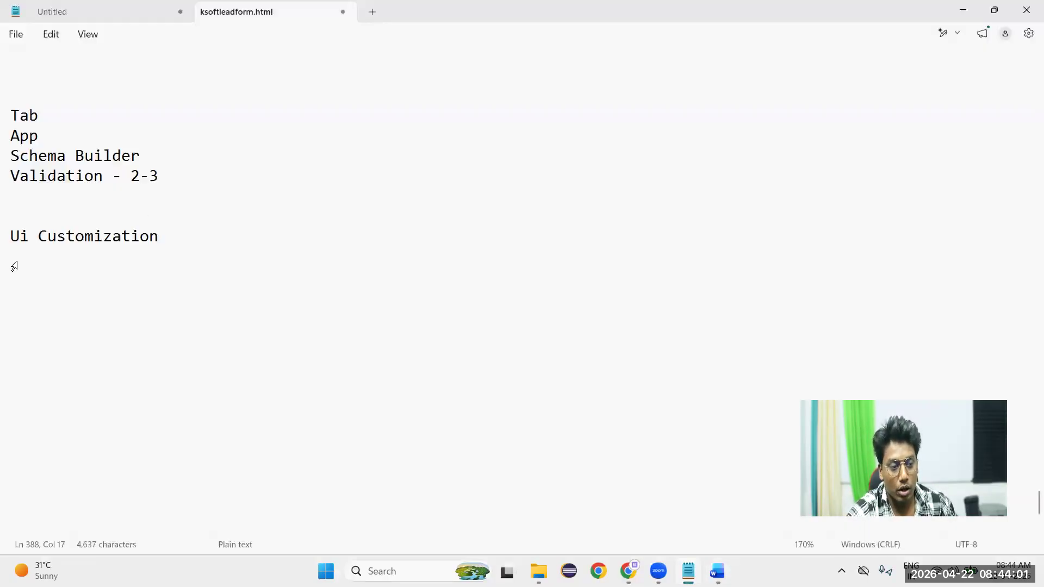
{"action": "left_click_drag", "start_coordinate": [13, 236], "coordinate": [159, 239]}
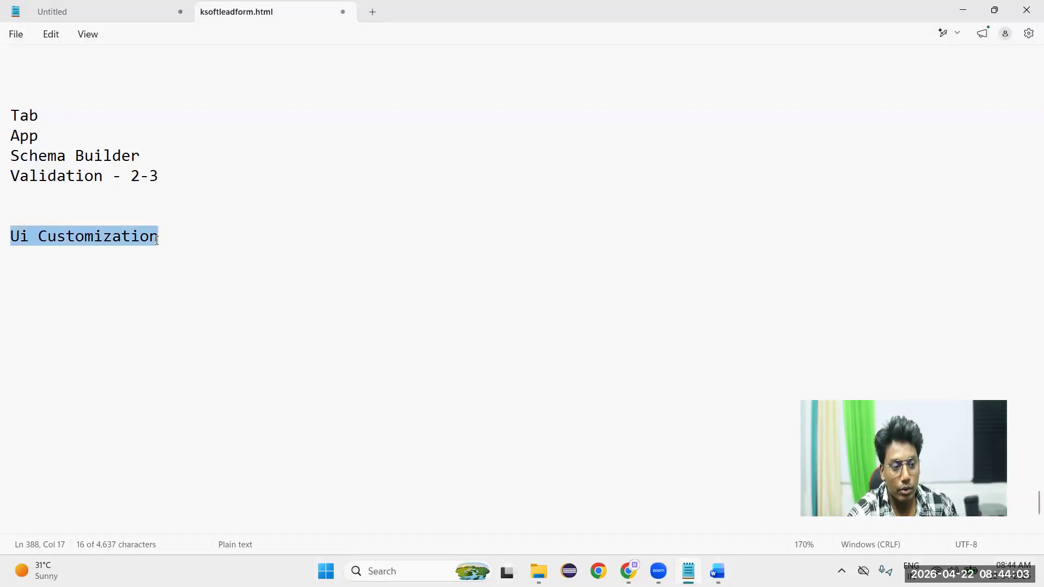
{"action": "left_click", "coordinate": [196, 240]}
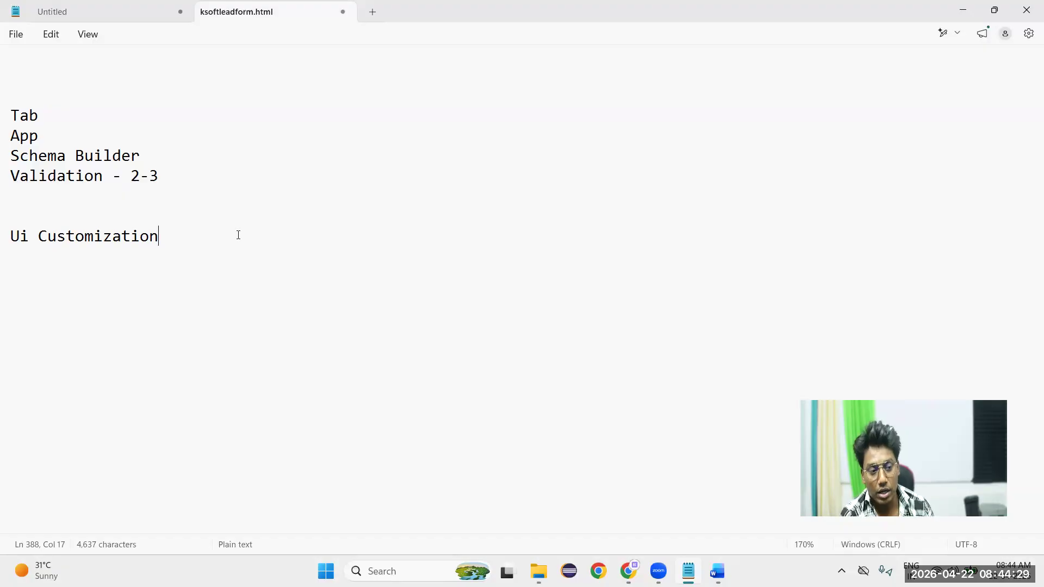
- Add the topic "Documents" below "Ui Customization", leaving two blank lines in between
{"action": "key", "text": "Return"}
{"action": "key", "text": "Return"}
{"action": "key", "text": "Return"}
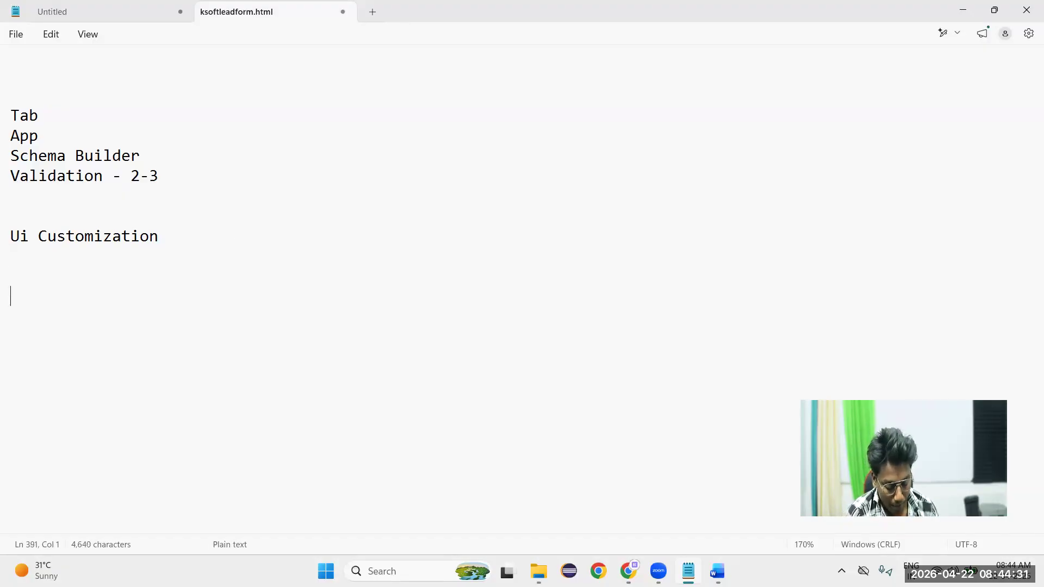
{"action": "type", "text": "Docum"}
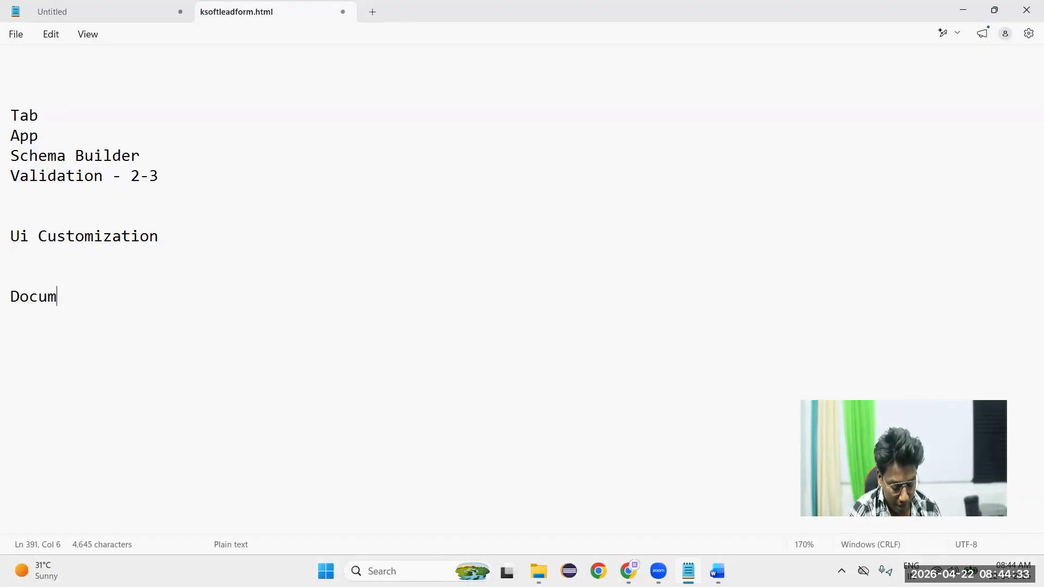
{"action": "type", "text": "ents"}
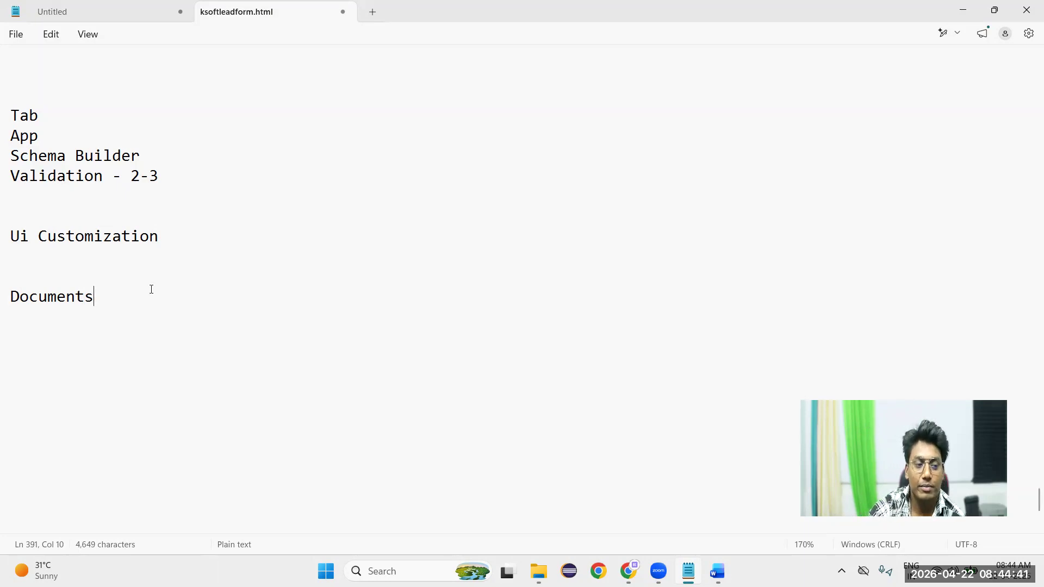
- Delete the "Ui Customization" and "Documents" topics together with one blank line above them
{"action": "left_click_drag", "start_coordinate": [147, 296], "coordinate": [13, 239]}
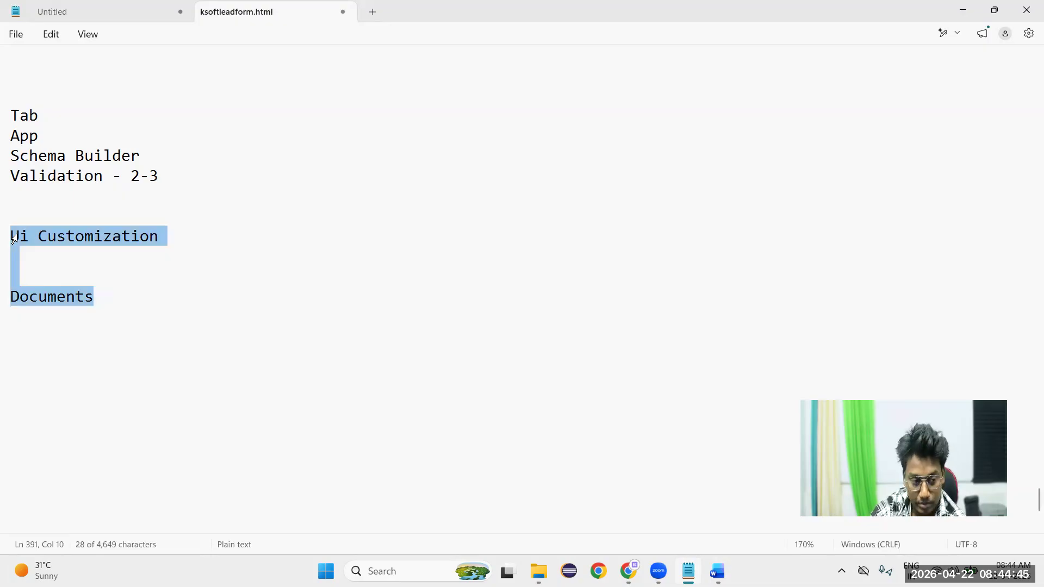
{"action": "key", "text": "BackSpace"}
{"action": "key", "text": "BackSpace"}
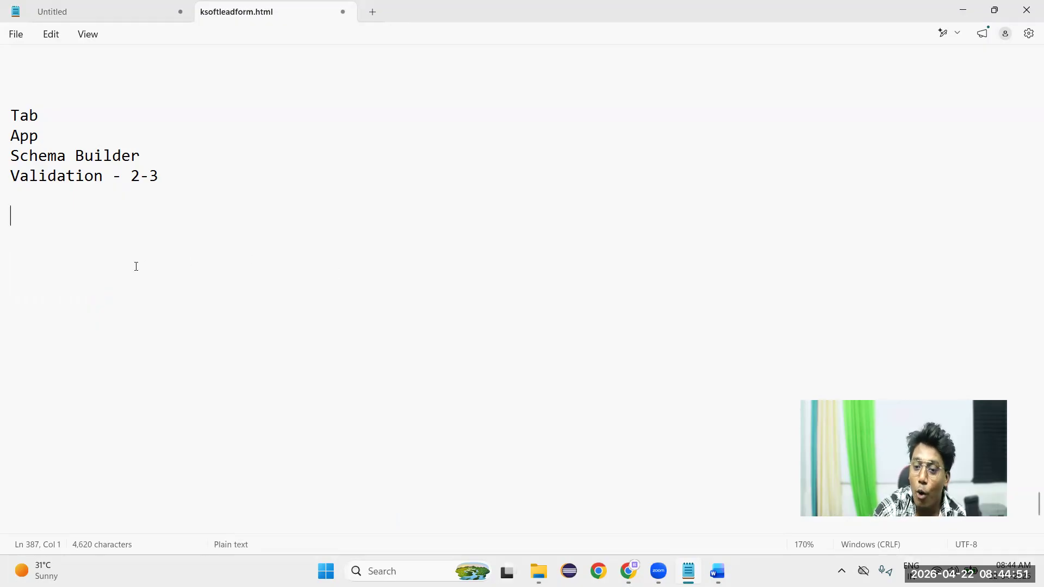
- Write "Java" and "Python" on separate lines, three blank lines below the Validation topic
{"action": "left_click", "coordinate": [233, 263]}
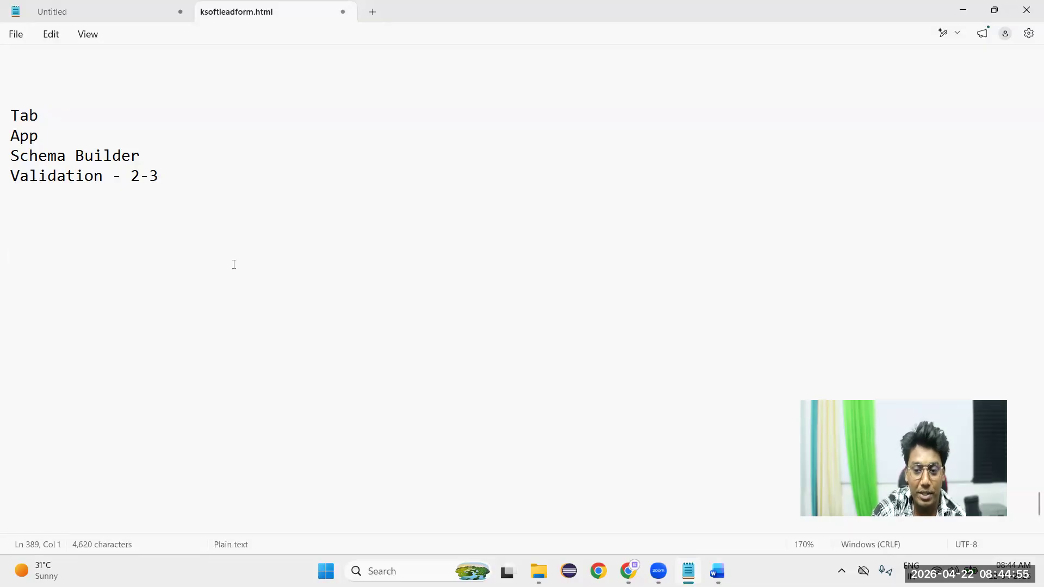
{"action": "type", "text": "Java"}
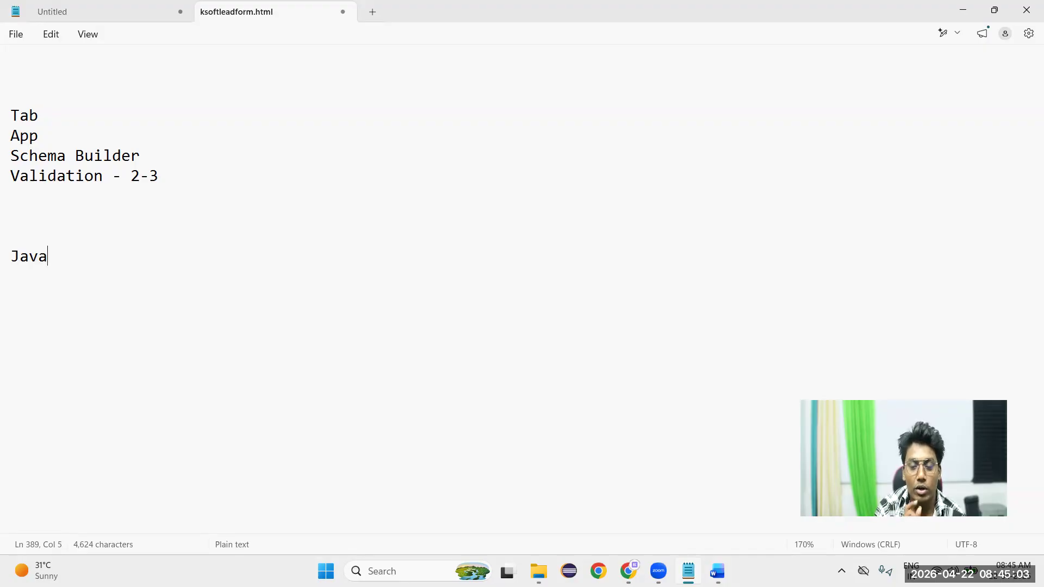
{"action": "key", "text": "Return"}
{"action": "type", "text": "P"}
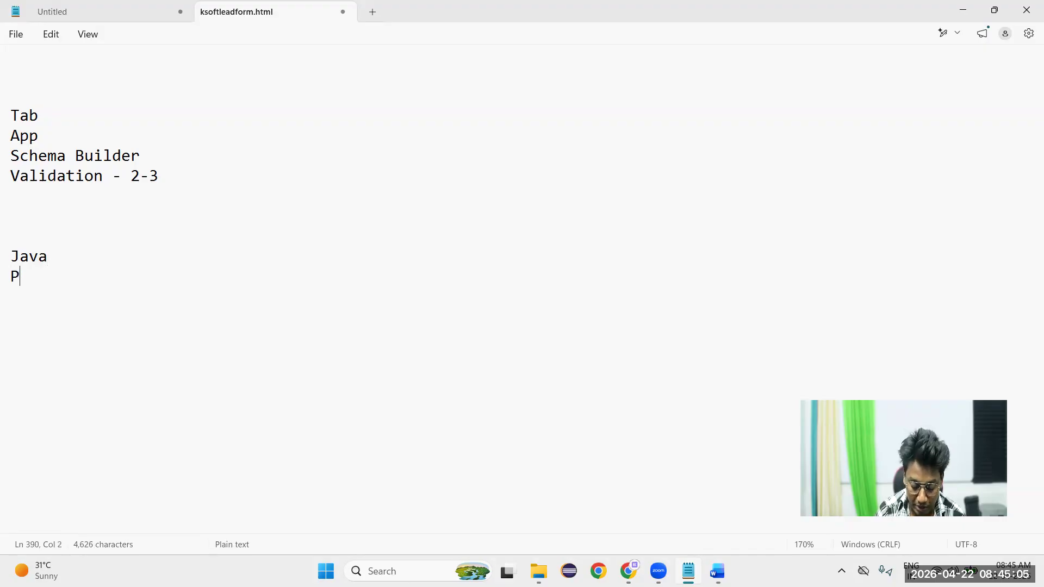
{"action": "type", "text": "ython"}
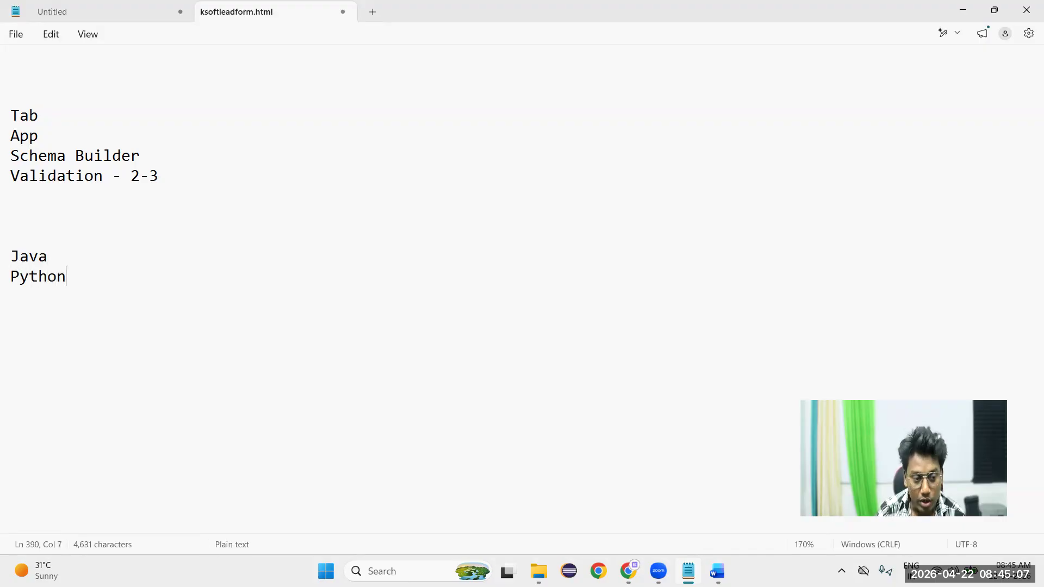
{"action": "key", "text": "Return"}
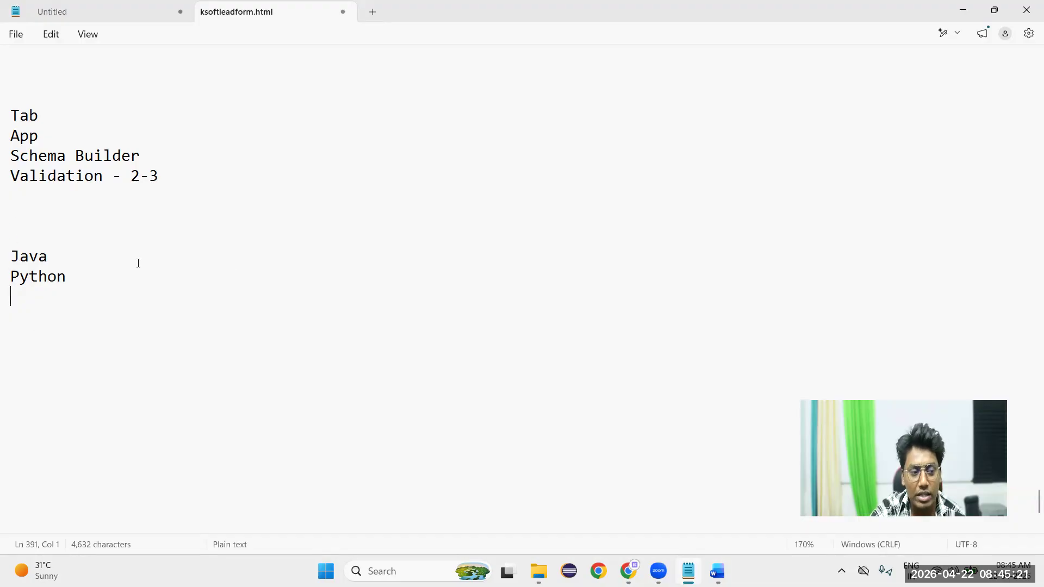
- Highlight the "Java" and "Python" lines and the topics from "Tab" to "Validation - 2-3" to point them out
{"action": "left_click_drag", "start_coordinate": [128, 293], "coordinate": [14, 240]}
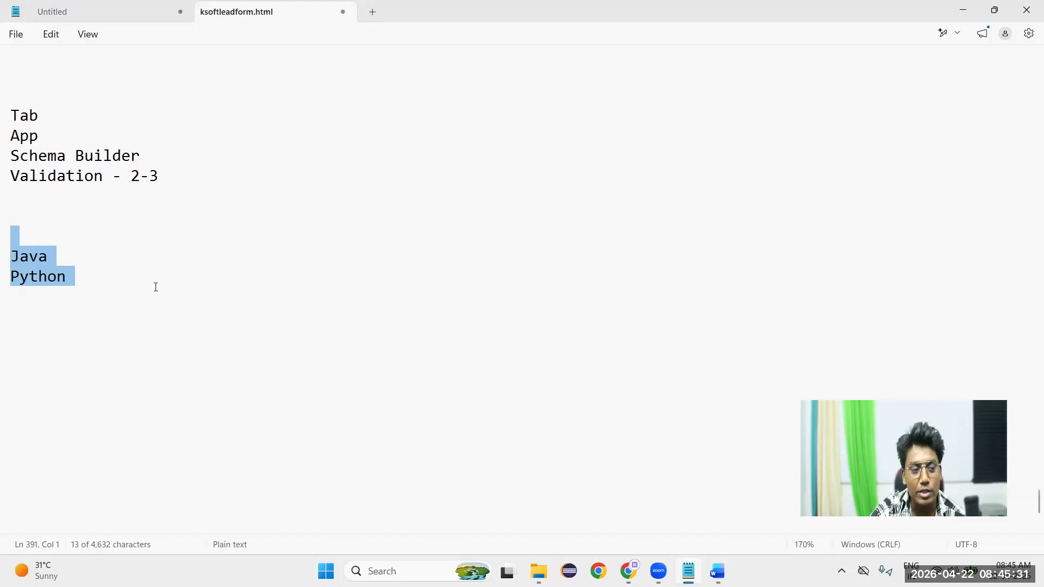
{"action": "left_click", "coordinate": [137, 276]}
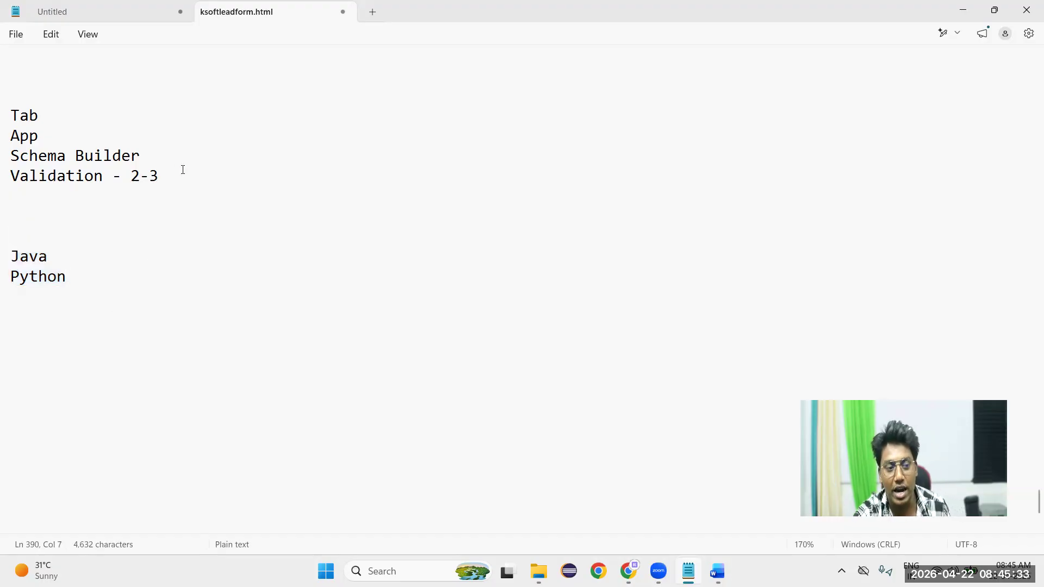
{"action": "left_click_drag", "start_coordinate": [205, 180], "coordinate": [15, 107]}
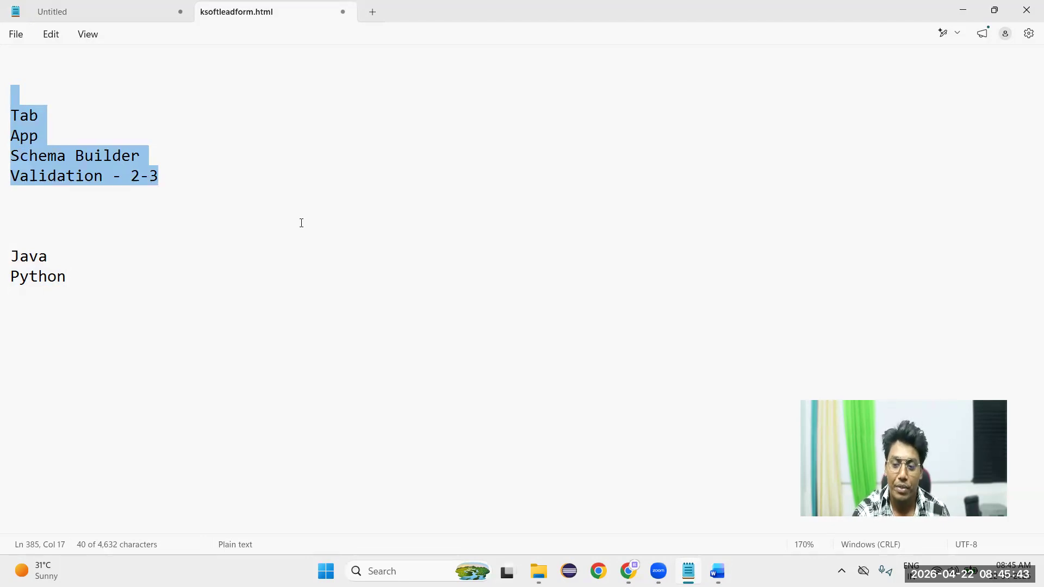
{"action": "left_click", "coordinate": [231, 188]}
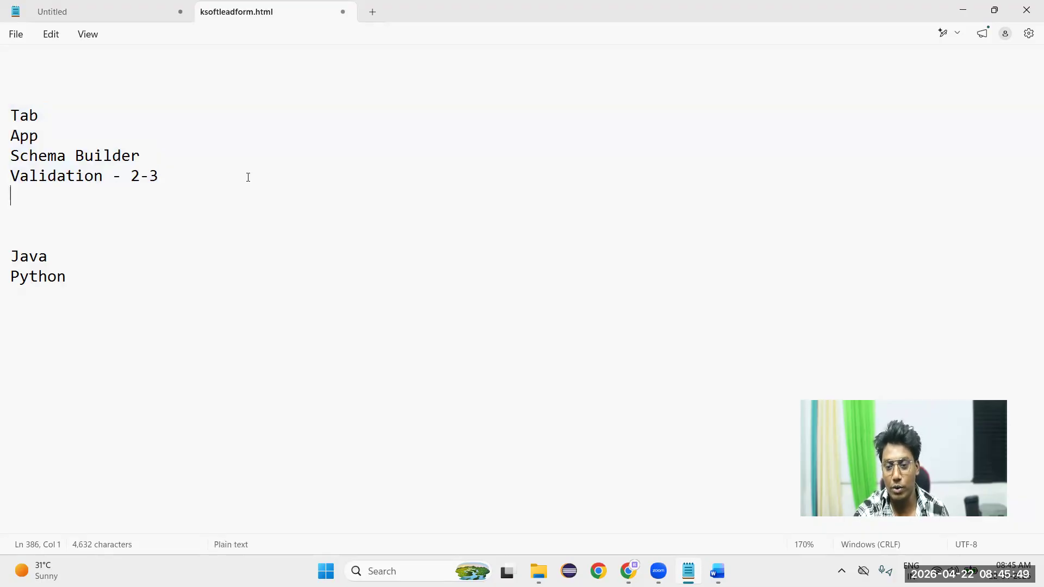
{"action": "left_click", "coordinate": [210, 355]}
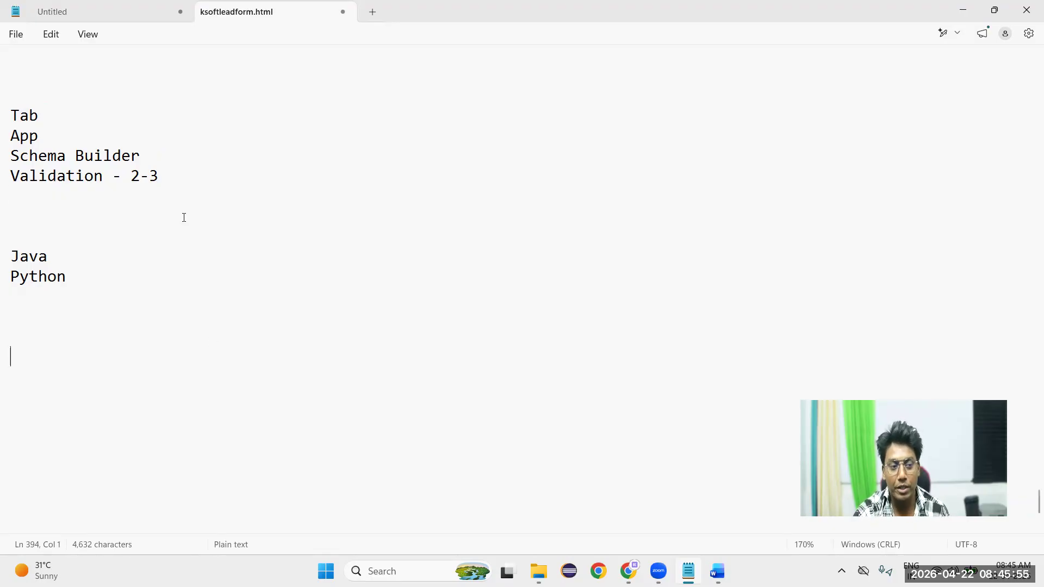
{"action": "left_click_drag", "start_coordinate": [166, 176], "coordinate": [6, 133]}
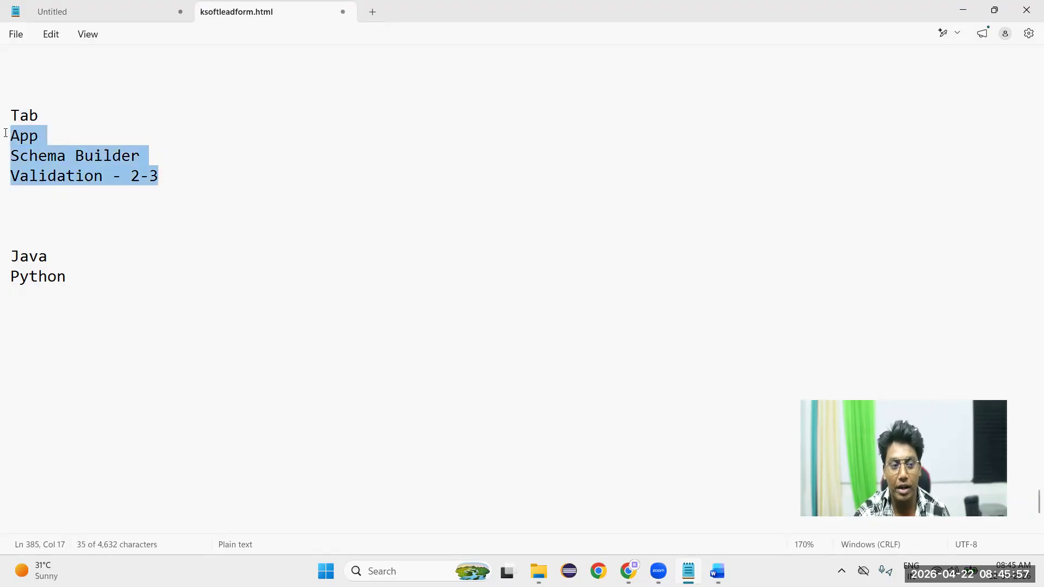
- Go back to the lookup filter notes and highlight "Lookup filter" in the line about batch isActive = true
{"action": "scroll", "coordinate": [130, 222], "scroll_direction": "up", "scroll_amount": 3}
{"action": "scroll", "coordinate": [130, 222], "scroll_direction": "up", "scroll_amount": 2}
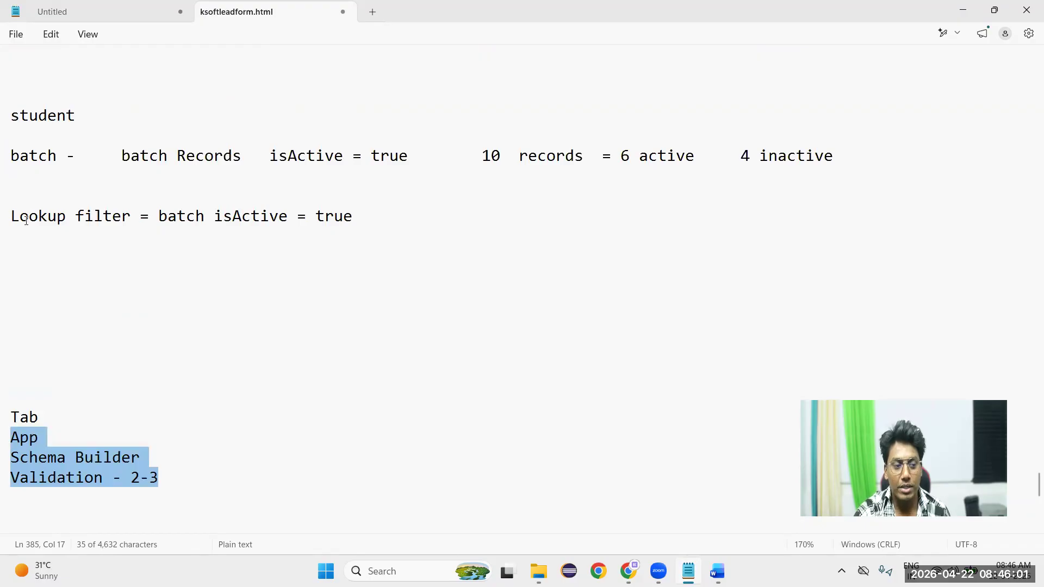
{"action": "left_click_drag", "start_coordinate": [10, 218], "coordinate": [134, 224]}
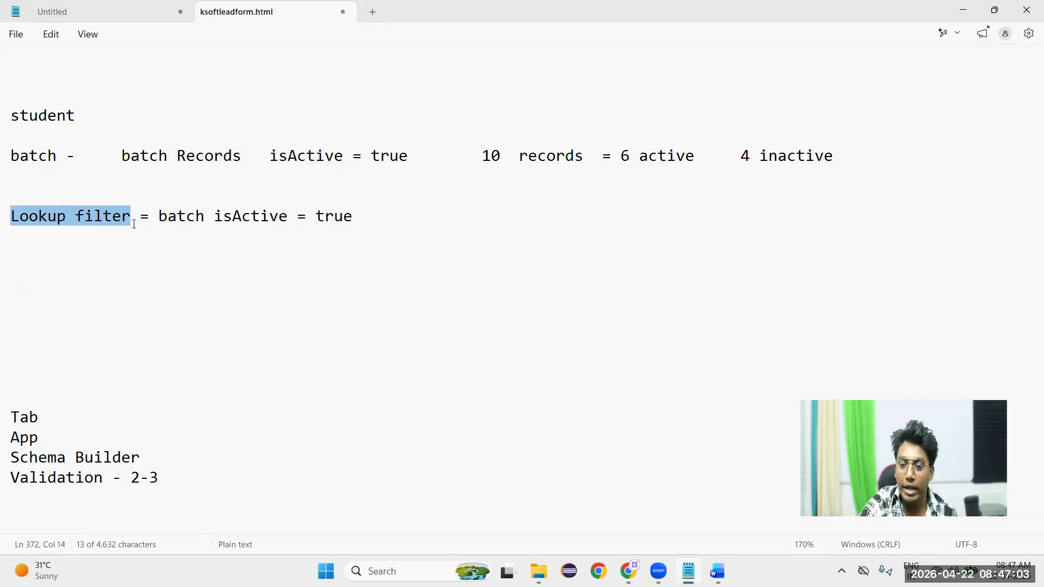
{"action": "left_click", "coordinate": [140, 217]}
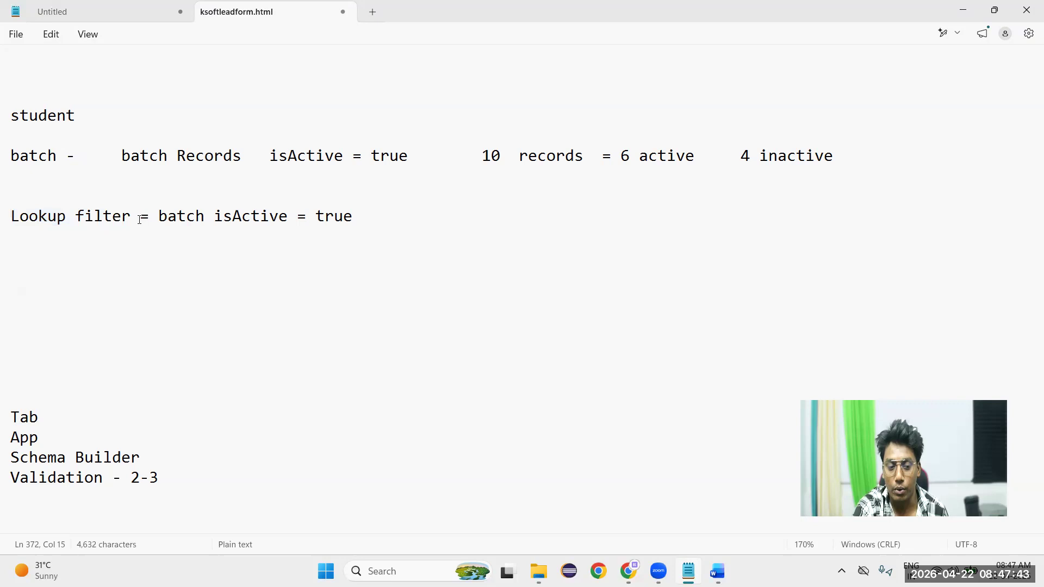
- Review the notes on relationship fields and types of relationship, and place the cursor in the empty area above them
{"action": "scroll", "coordinate": [130, 355], "scroll_direction": "up", "scroll_amount": 2}
{"action": "scroll", "coordinate": [130, 355], "scroll_direction": "up", "scroll_amount": 2}
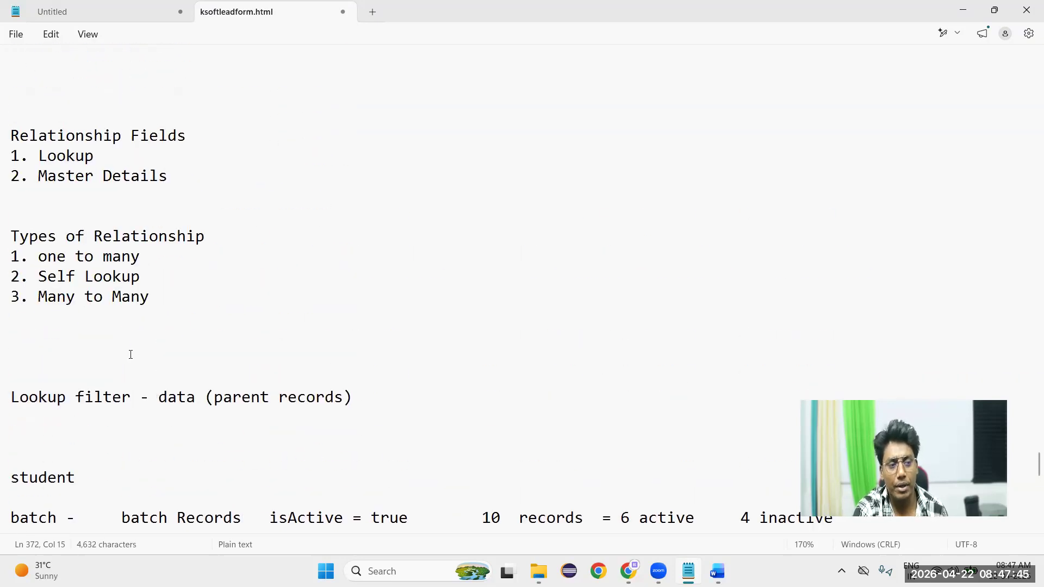
{"action": "scroll", "coordinate": [131, 355], "scroll_direction": "up", "scroll_amount": 2}
{"action": "scroll", "coordinate": [131, 352], "scroll_direction": "up", "scroll_amount": 4}
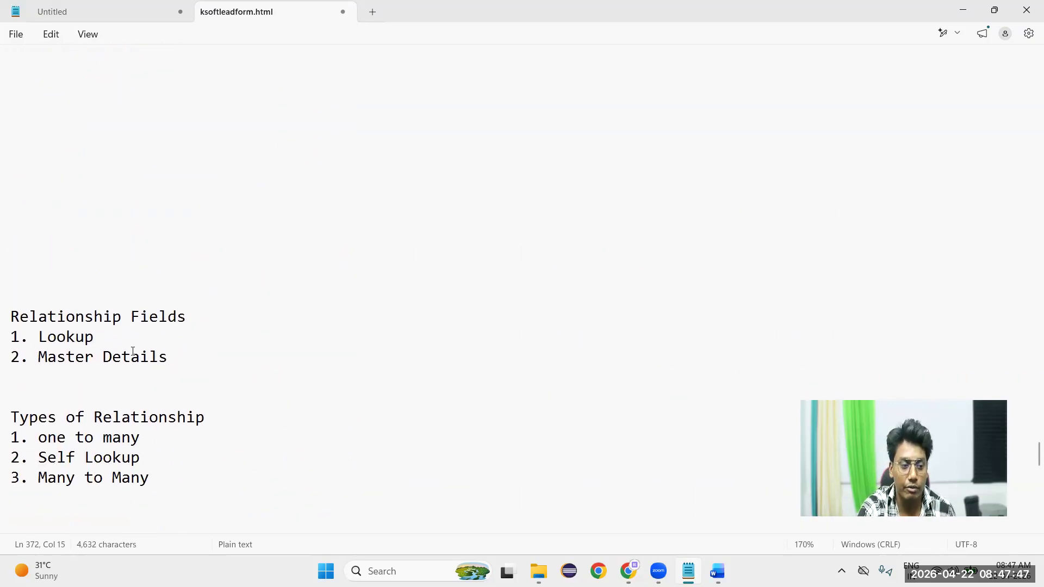
{"action": "scroll", "coordinate": [133, 351], "scroll_direction": "up", "scroll_amount": 1}
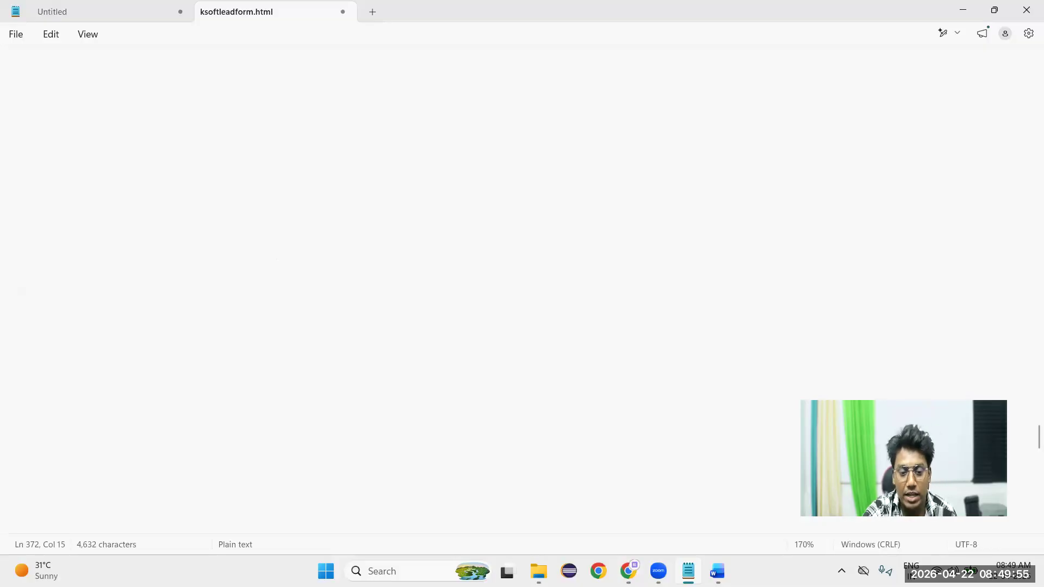
{"action": "left_click", "coordinate": [67, 125]}
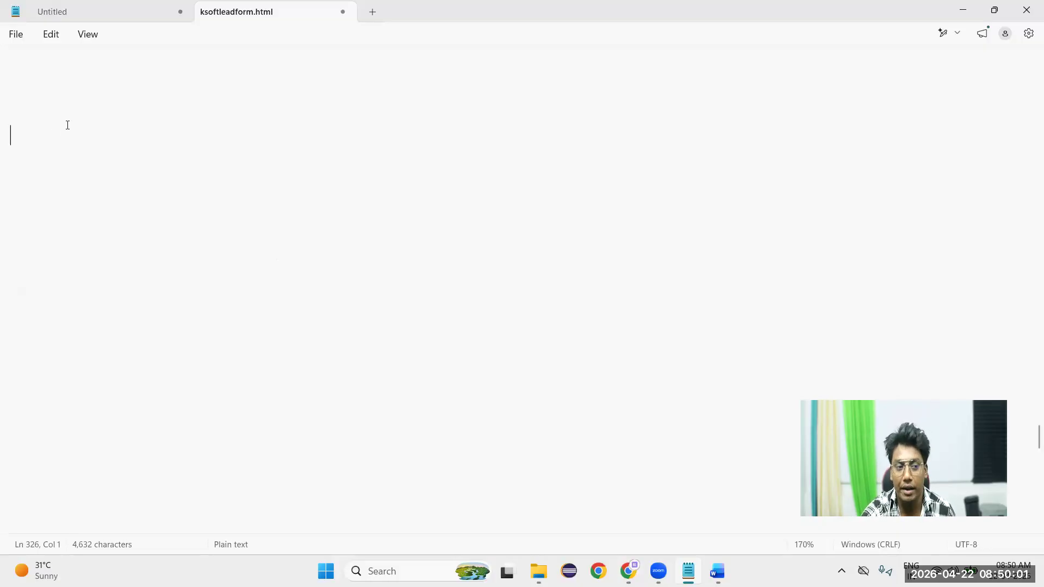
{"action": "left_click", "coordinate": [159, 122]}
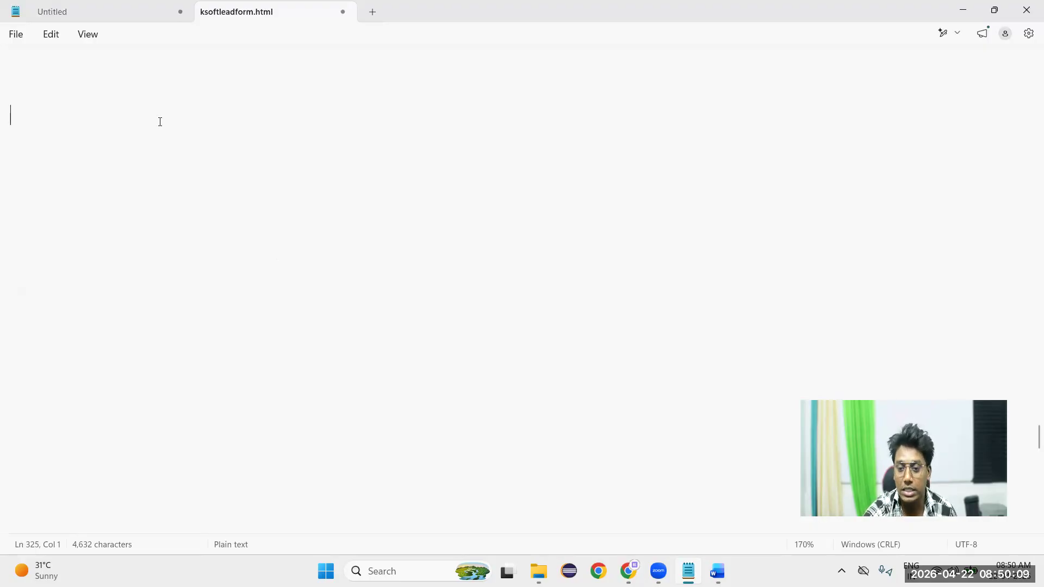
{"action": "left_click", "coordinate": [90, 101]}
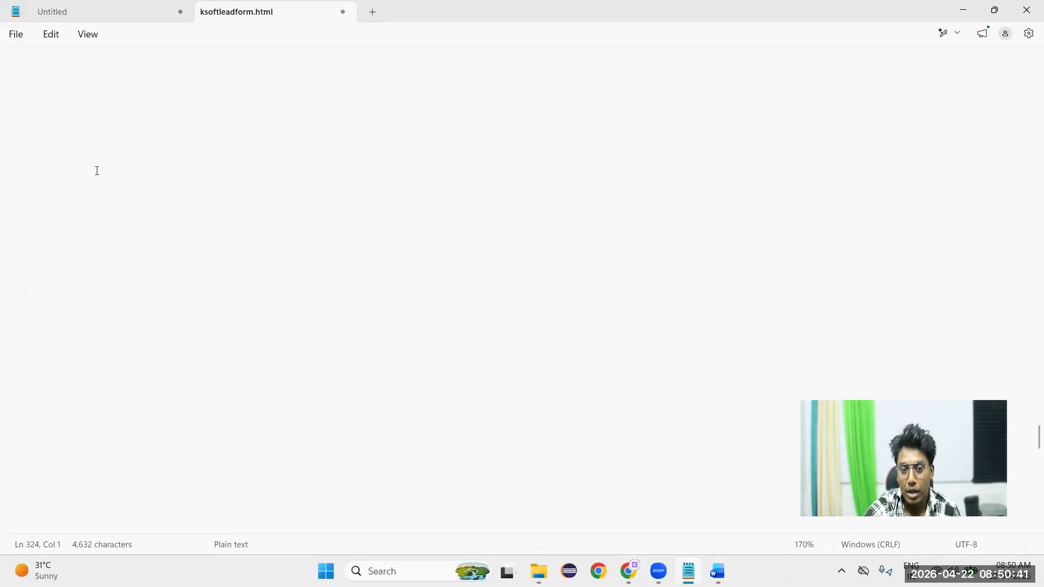
{"action": "left_click", "coordinate": [97, 171]}
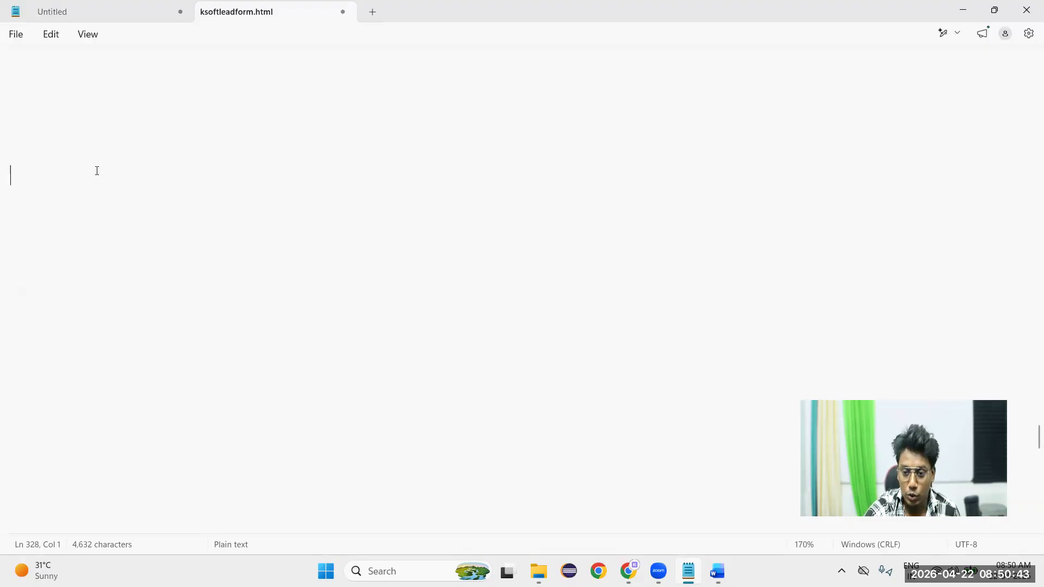